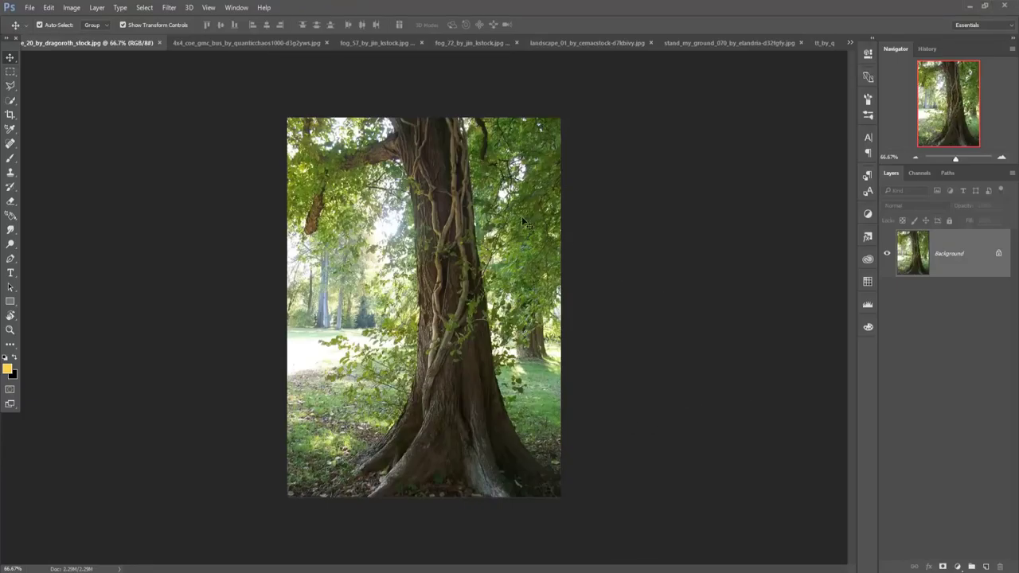
- Create a new blank white 1280 × 720 pixel document, Untitled-1
{"action": "left_click", "coordinate": [32, 7]}
{"action": "left_click", "coordinate": [32, 20]}
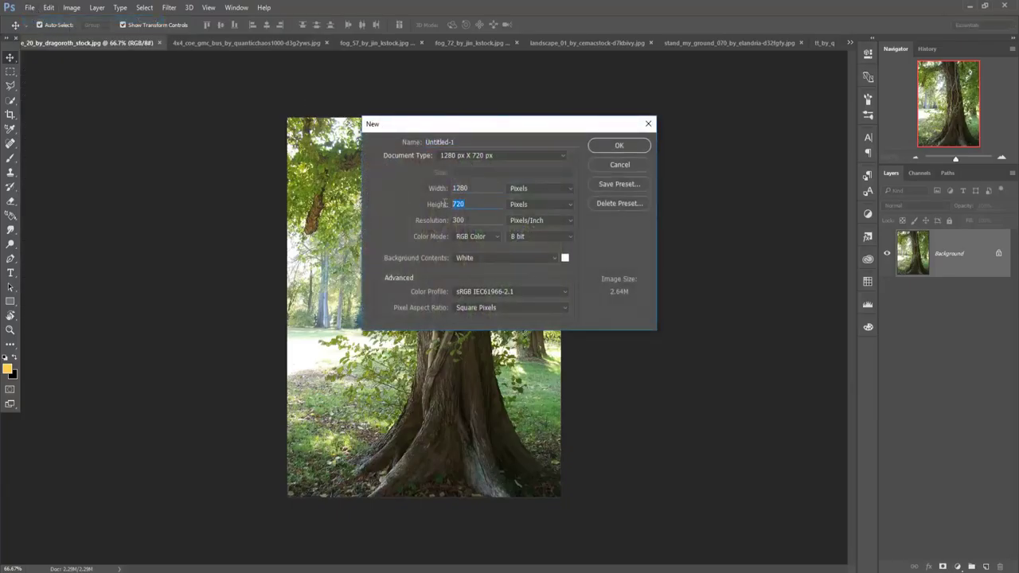
{"action": "left_click", "coordinate": [542, 195]}
{"action": "left_click", "coordinate": [539, 201]}
{"action": "left_click", "coordinate": [619, 149]}
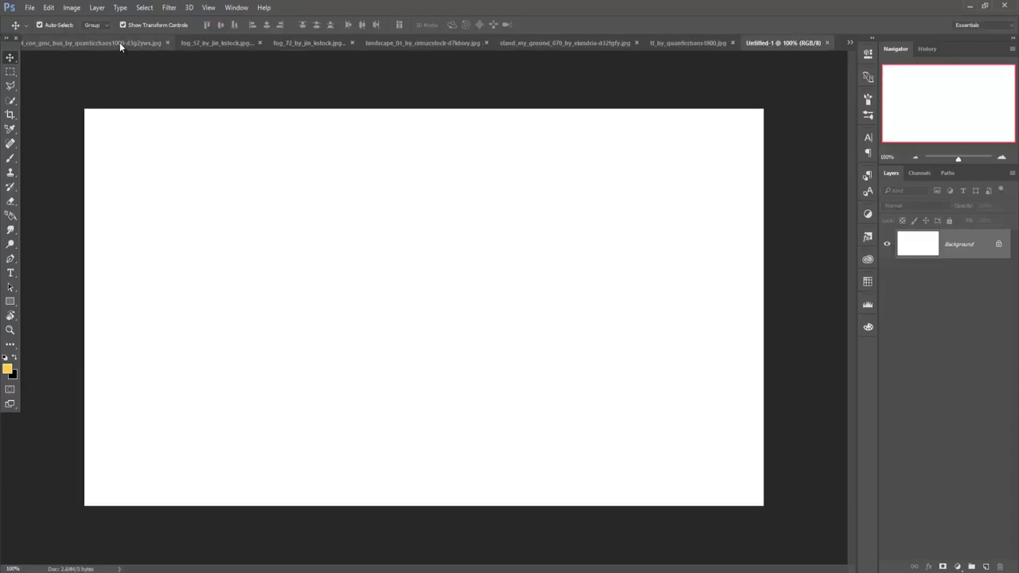
- Quick-select the landscape's foreground hills and grass and copy them into Untitled-1
{"action": "left_click", "coordinate": [414, 42]}
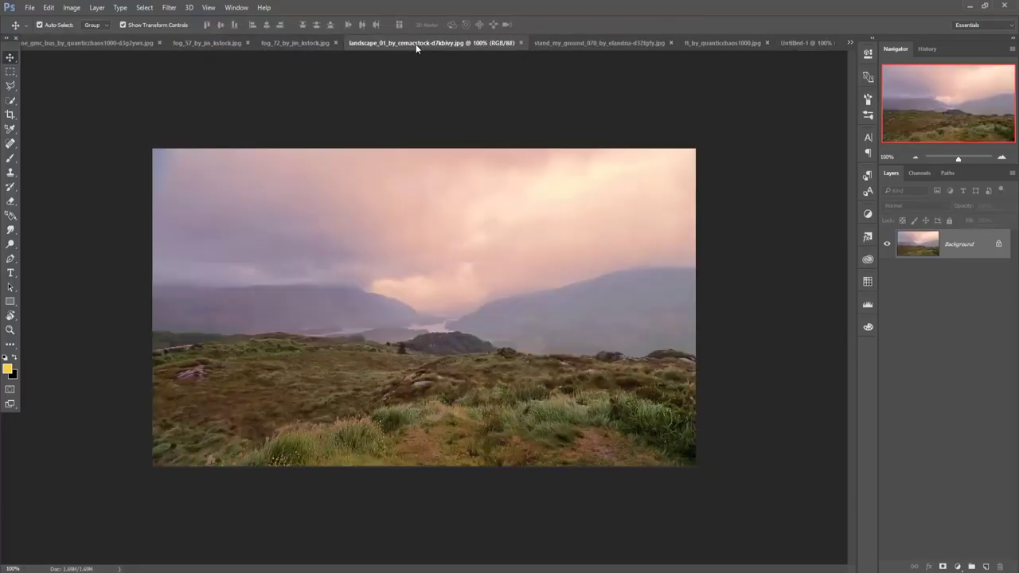
{"action": "left_click_drag", "start_coordinate": [415, 44], "coordinate": [374, 112]}
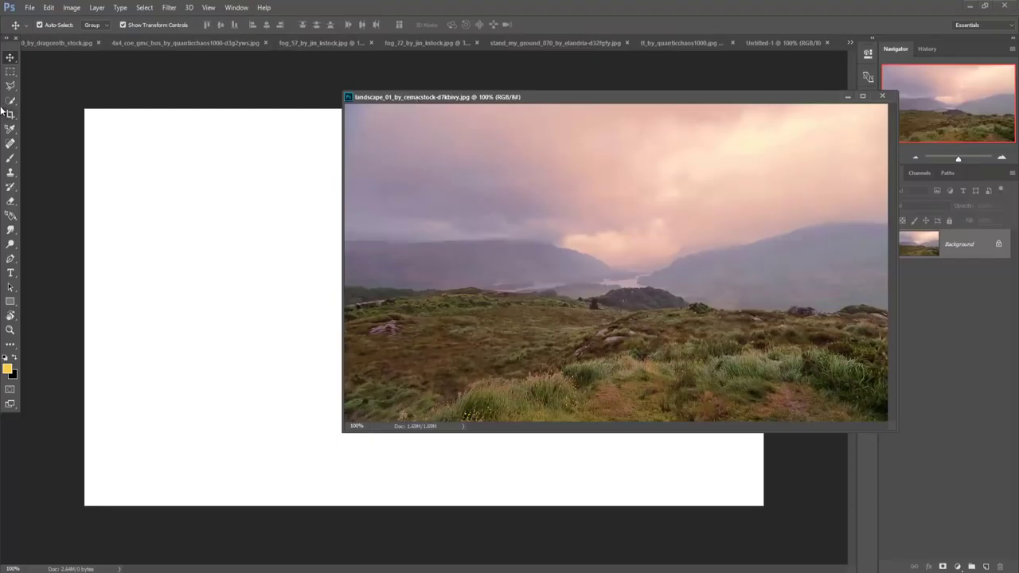
{"action": "left_click", "coordinate": [10, 101]}
{"action": "left_click_drag", "start_coordinate": [378, 337], "coordinate": [816, 384]}
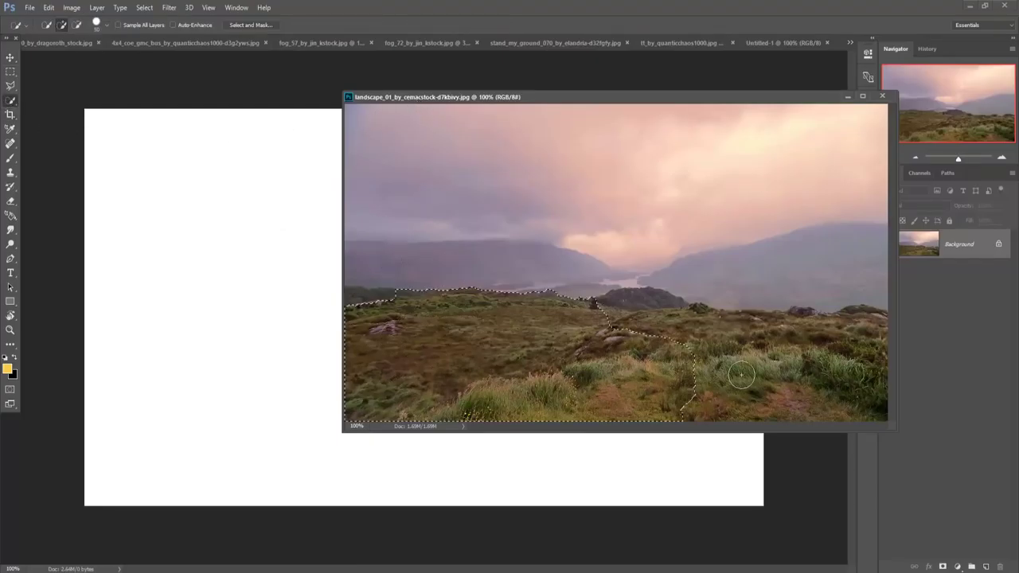
{"action": "left_click", "coordinate": [11, 57]}
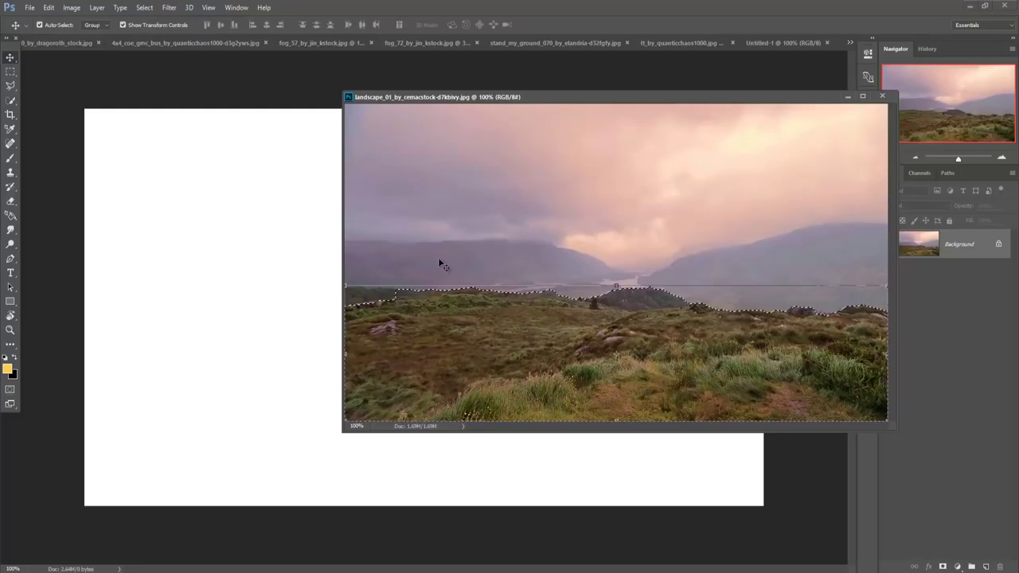
{"action": "left_click", "coordinate": [9, 101]}
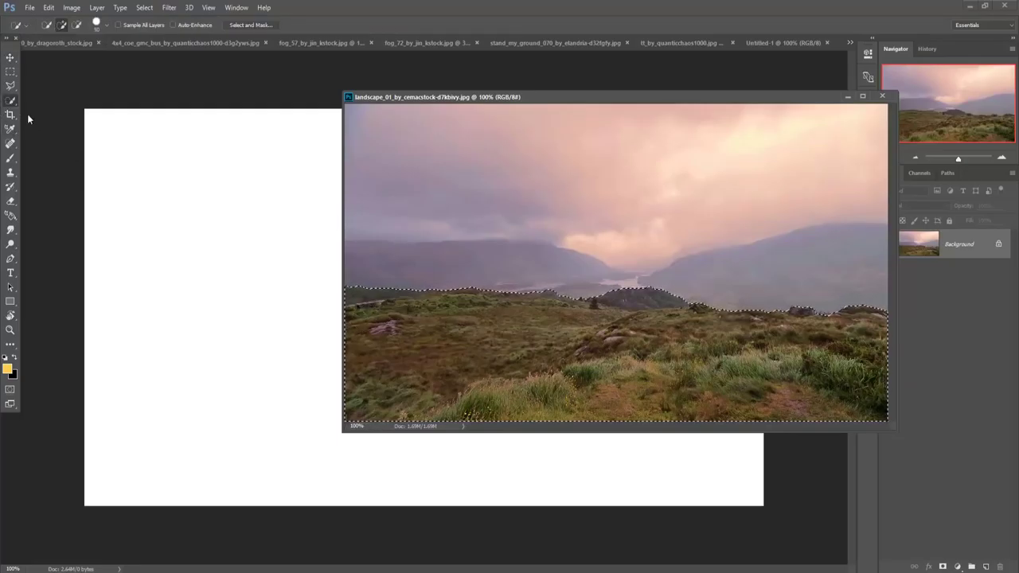
{"action": "left_click", "coordinate": [10, 57]}
{"action": "left_click_drag", "start_coordinate": [558, 350], "coordinate": [326, 340]}
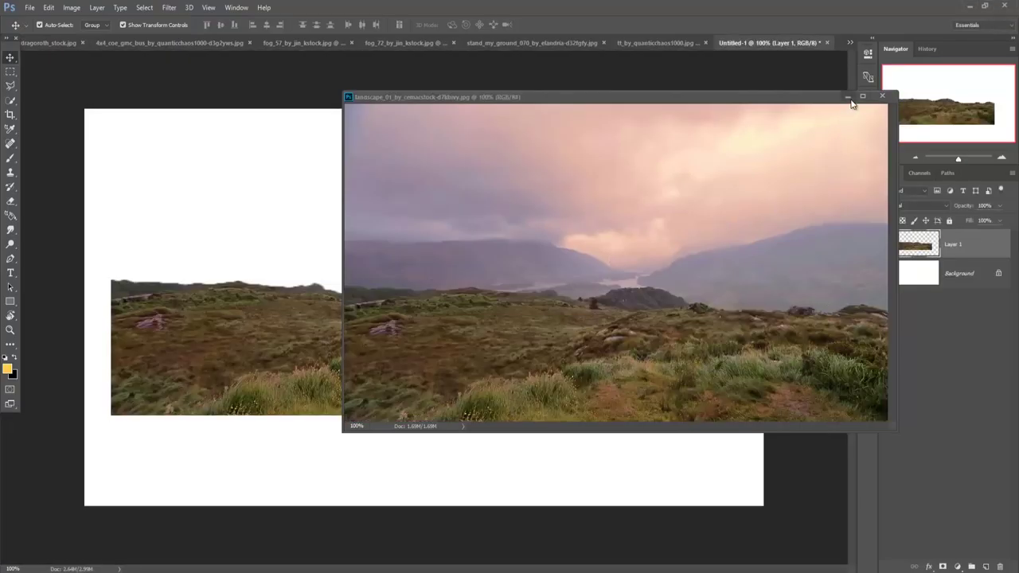
- Stretch the grass layer across the full canvas width along the bottom and commit it
{"action": "left_click", "coordinate": [882, 96]}
{"action": "mouse_move", "coordinate": [555, 369]}
{"action": "left_mouse_down"}
{"action": "mouse_move", "coordinate": [605, 416]}
{"action": "mouse_move", "coordinate": [606, 455]}
{"action": "left_mouse_up"}
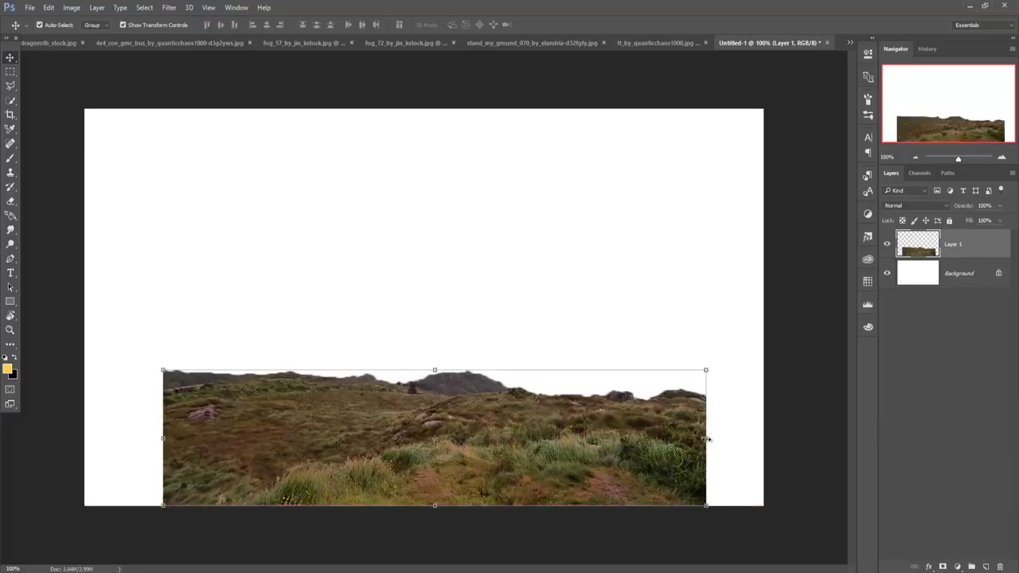
{"action": "left_click_drag", "start_coordinate": [708, 438], "coordinate": [764, 439]}
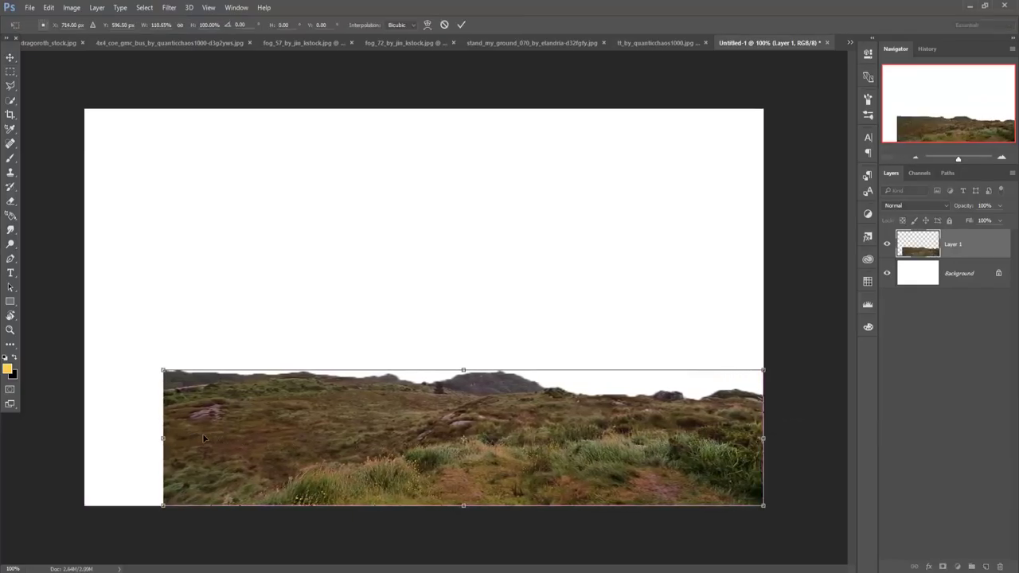
{"action": "left_click_drag", "start_coordinate": [164, 439], "coordinate": [85, 439]}
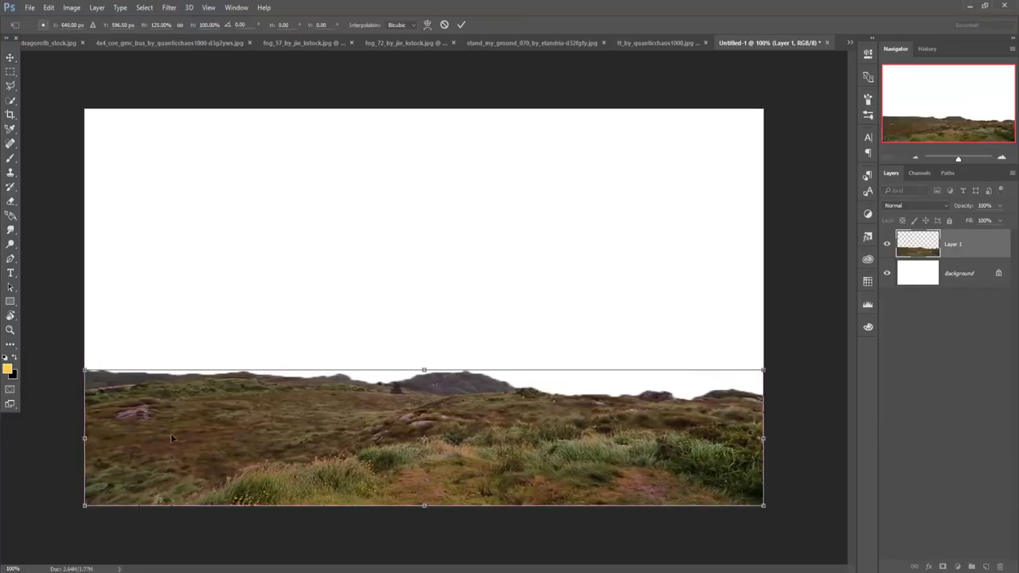
{"action": "left_click_drag", "start_coordinate": [425, 371], "coordinate": [425, 341]}
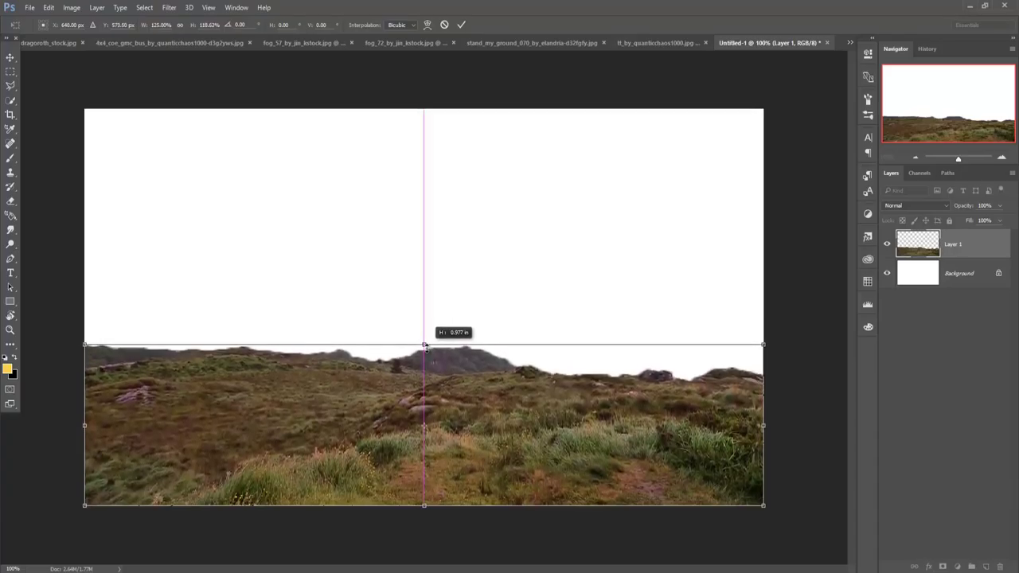
{"action": "left_click_drag", "start_coordinate": [425, 341], "coordinate": [425, 350]}
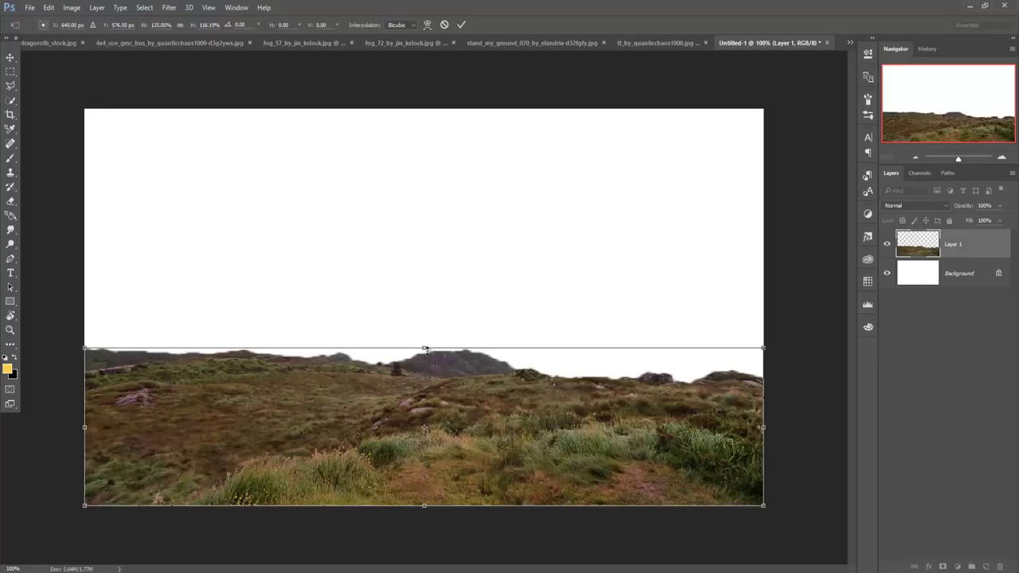
{"action": "left_click", "coordinate": [461, 28]}
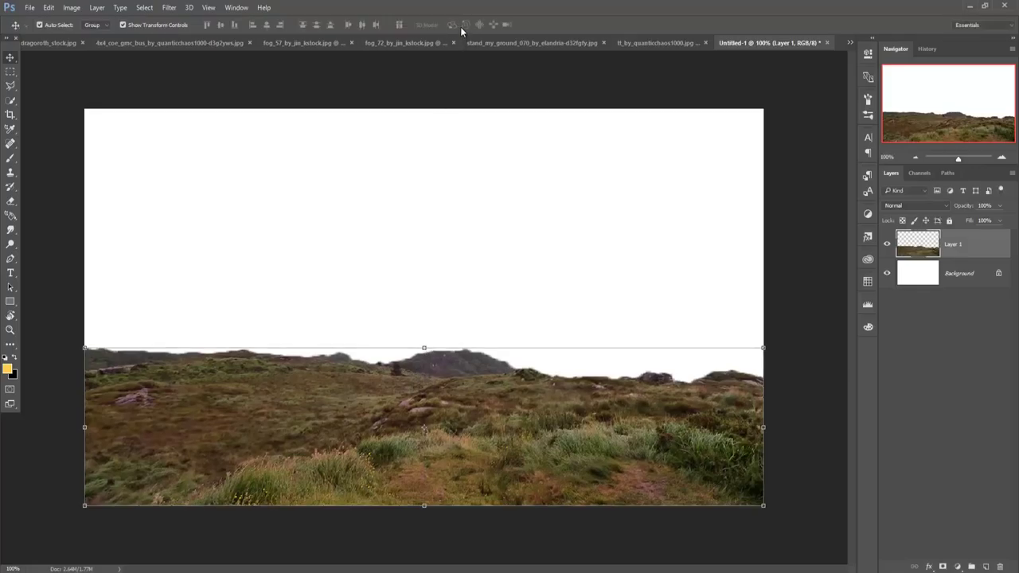
{"action": "left_click", "coordinate": [408, 42]}
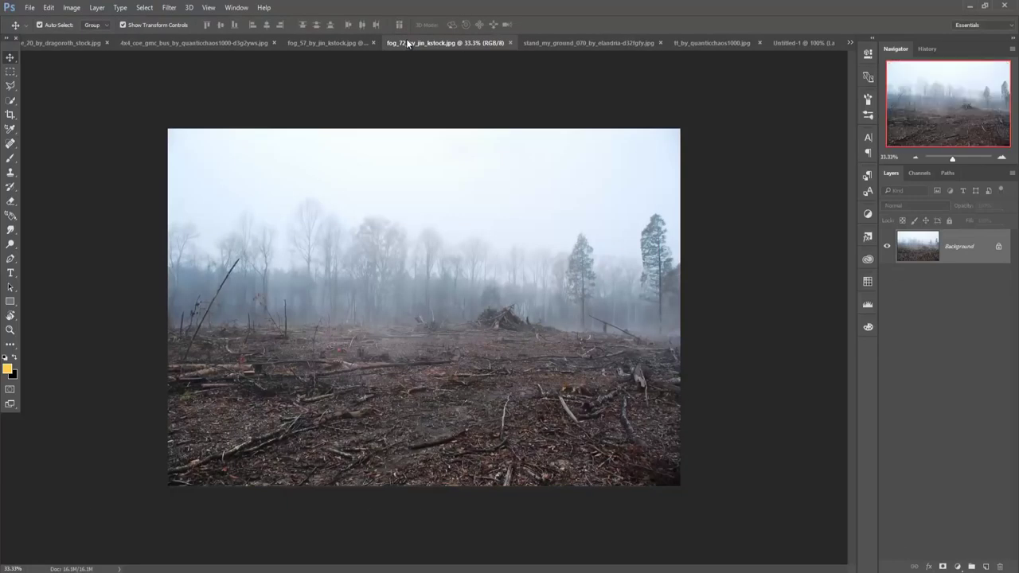
- Copy the fog_57 foggy forest photo into the composition as Layer 2
{"action": "left_click", "coordinate": [322, 43]}
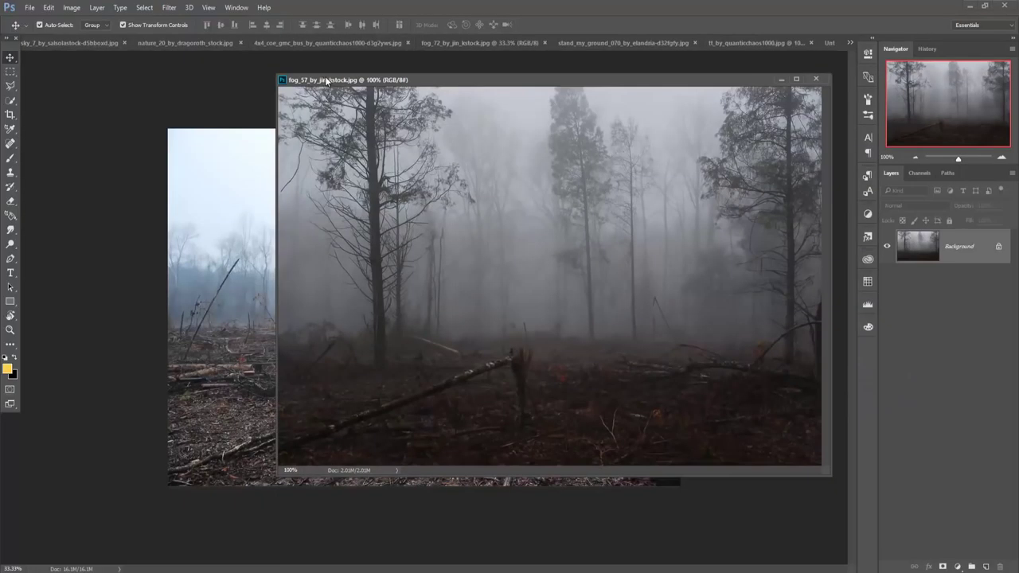
{"action": "left_click_drag", "start_coordinate": [327, 43], "coordinate": [494, 120]}
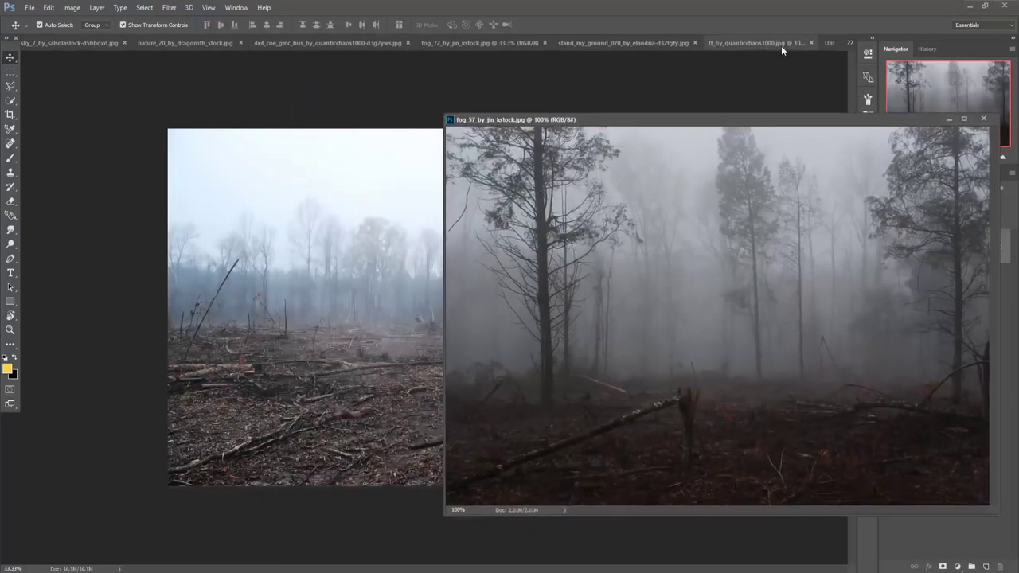
{"action": "left_click", "coordinate": [829, 42]}
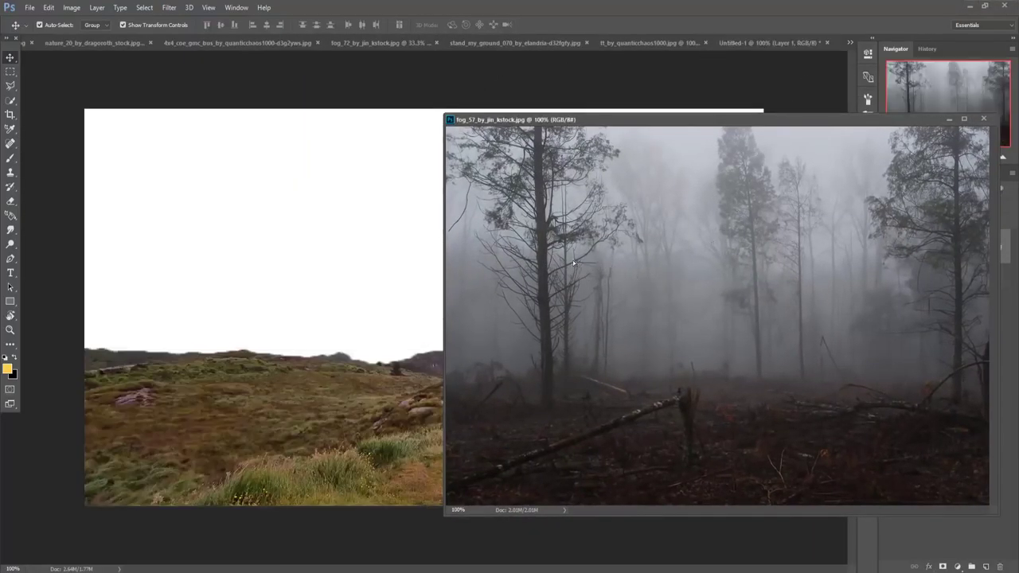
{"action": "left_click_drag", "start_coordinate": [643, 289], "coordinate": [411, 257]}
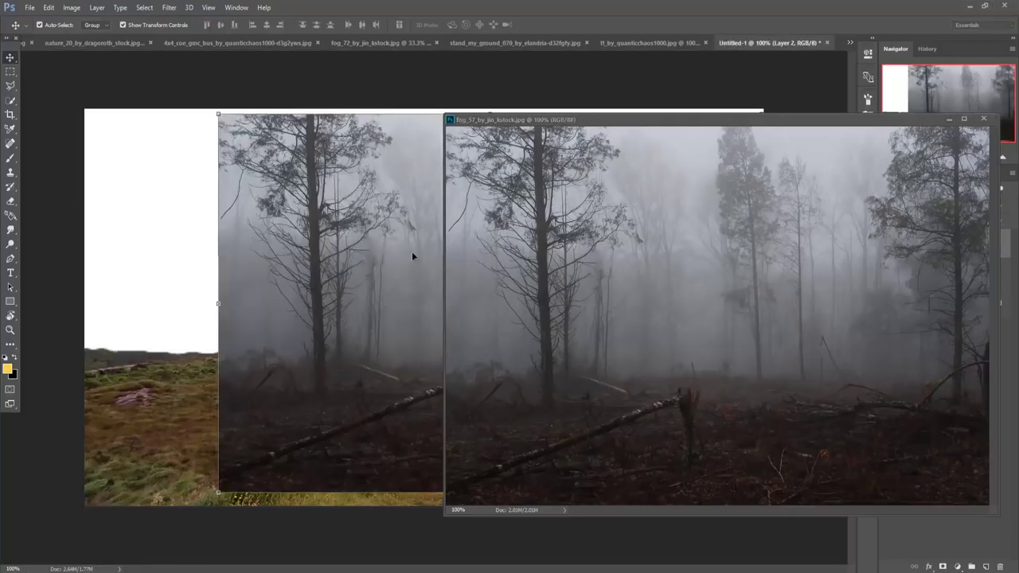
{"action": "left_click", "coordinate": [950, 119]}
- Resize the fog layer to fill the canvas and place it beneath the grass layer
{"action": "left_click_drag", "start_coordinate": [615, 232], "coordinate": [485, 228]}
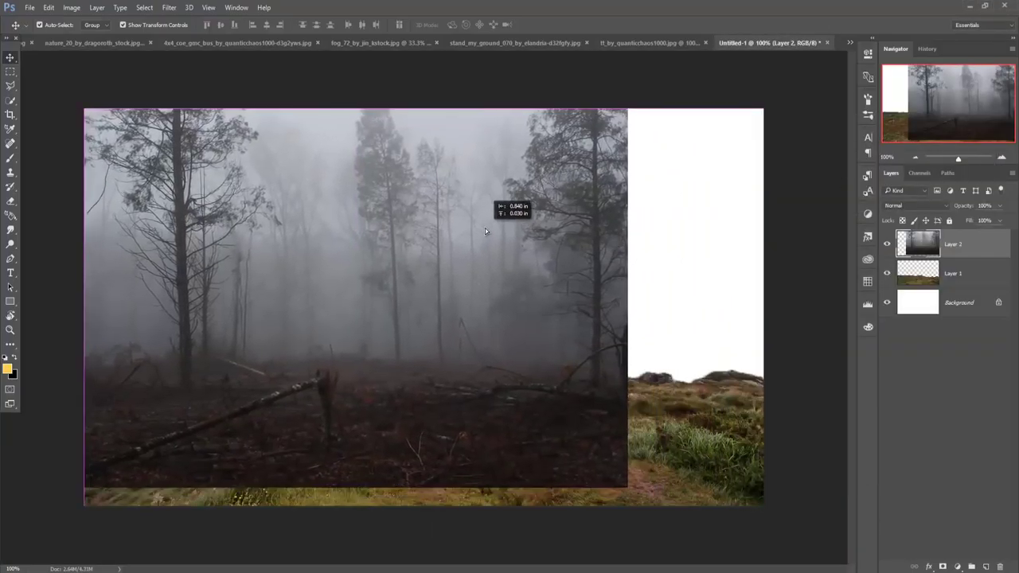
{"action": "left_click_drag", "start_coordinate": [635, 311], "coordinate": [764, 311]}
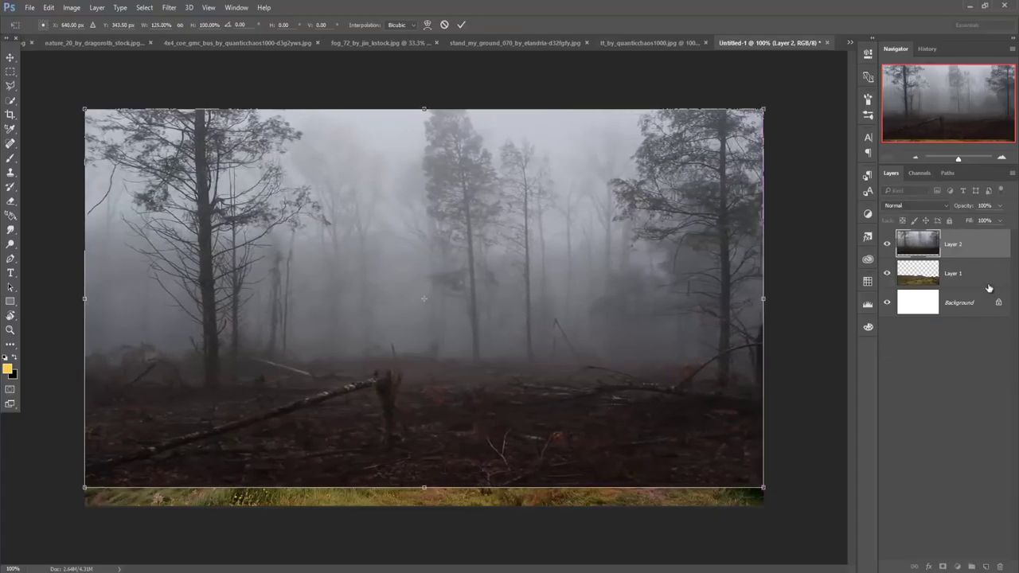
{"action": "left_click", "coordinate": [464, 26]}
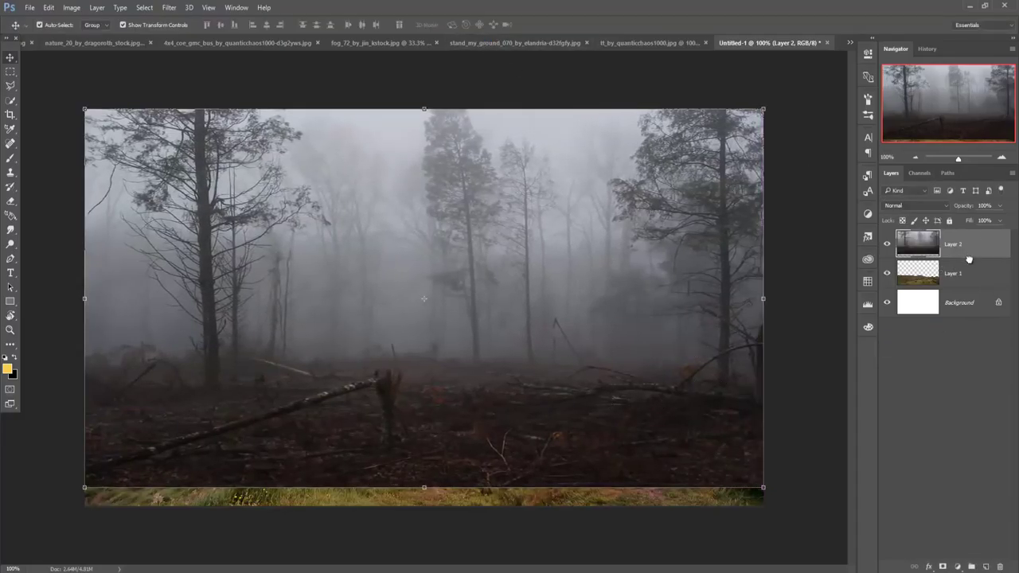
{"action": "left_click_drag", "start_coordinate": [969, 260], "coordinate": [967, 288]}
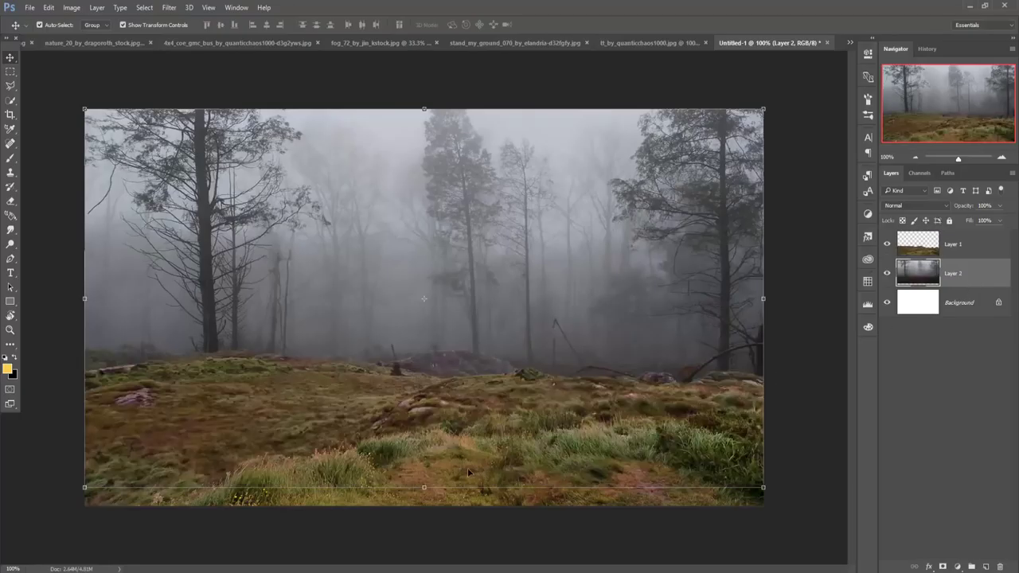
{"action": "left_click_drag", "start_coordinate": [424, 489], "coordinate": [425, 483]}
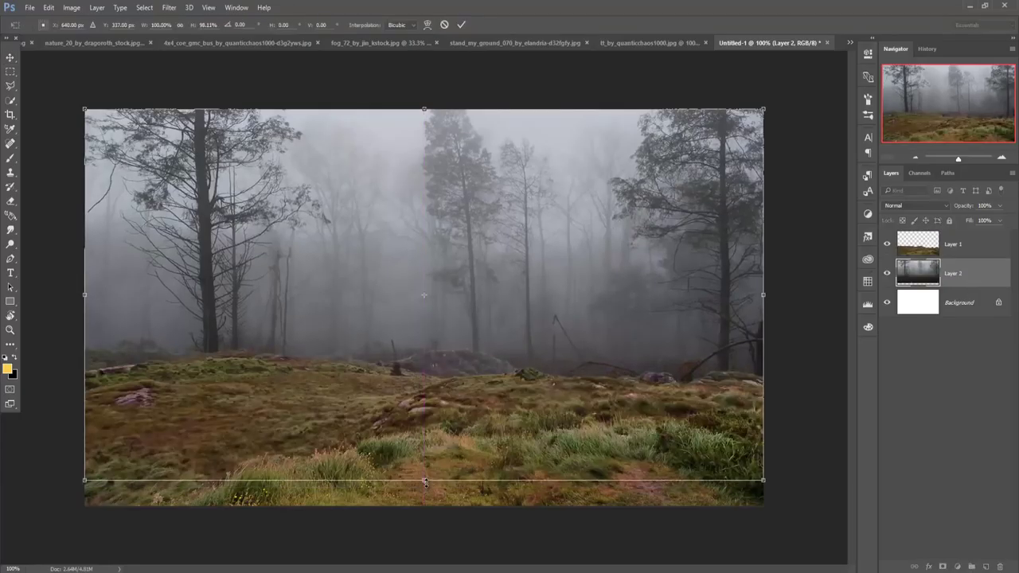
{"action": "left_click", "coordinate": [460, 28]}
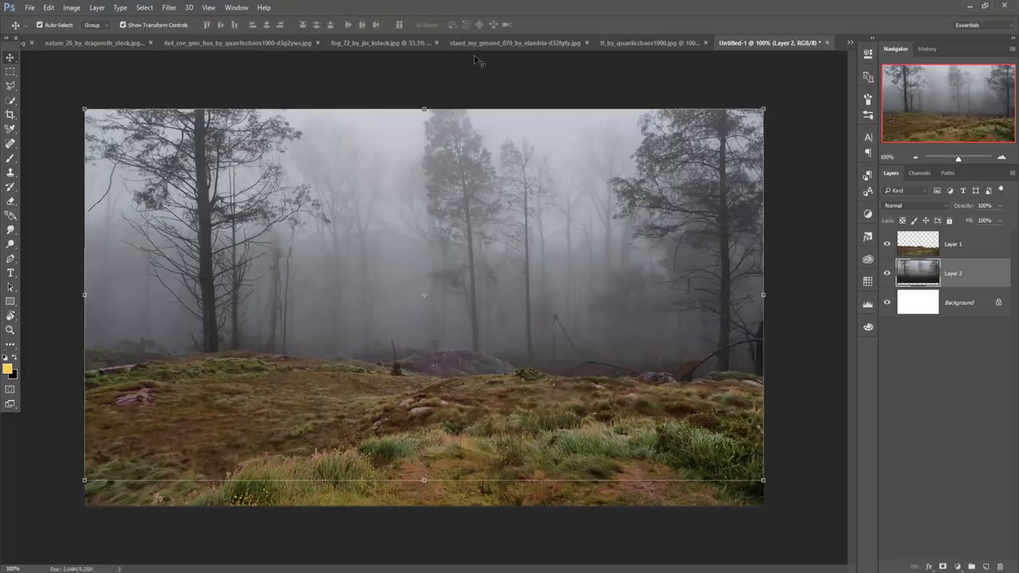
- Copy the fog_72 clearing photo into the composition as Layer 3, above the grass
{"action": "left_click", "coordinate": [358, 42]}
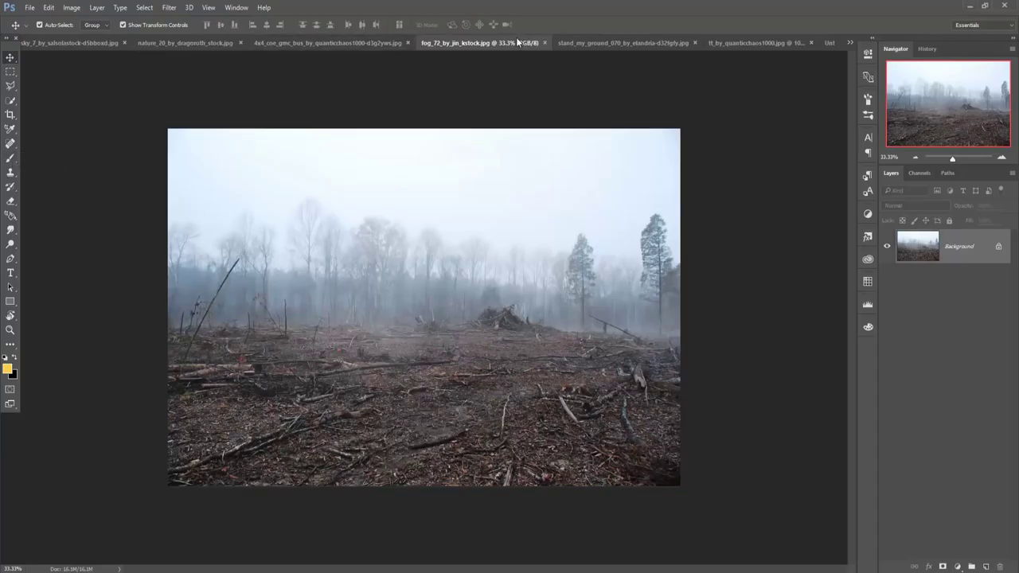
{"action": "left_click_drag", "start_coordinate": [498, 94], "coordinate": [559, 127]}
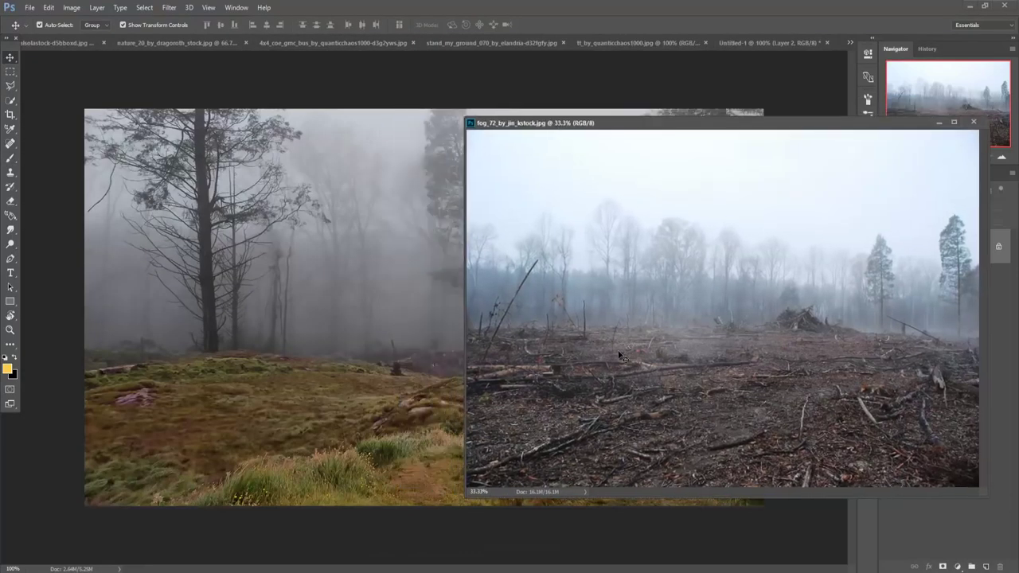
{"action": "left_click_drag", "start_coordinate": [434, 339], "coordinate": [477, 343]}
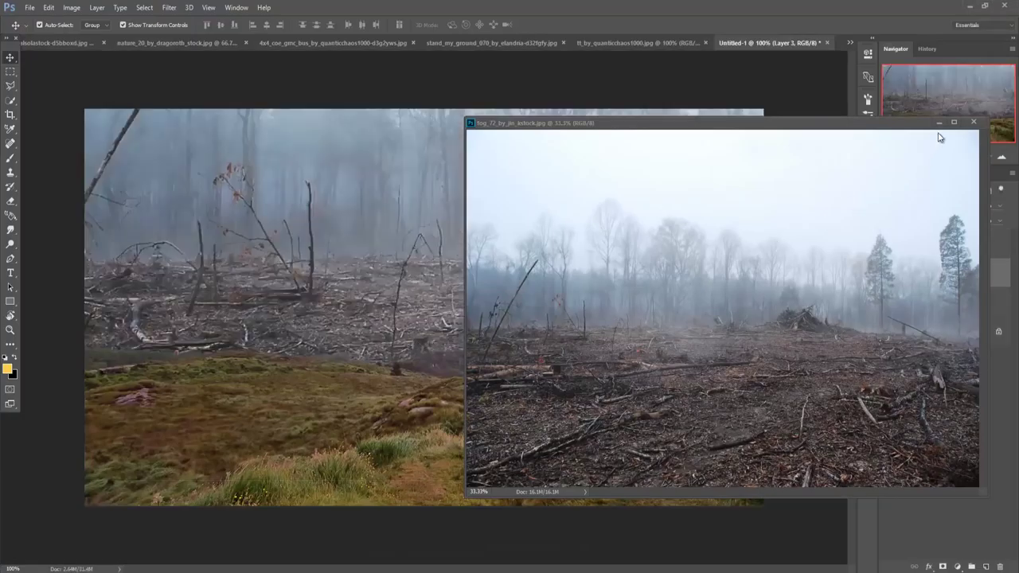
{"action": "left_click", "coordinate": [940, 121]}
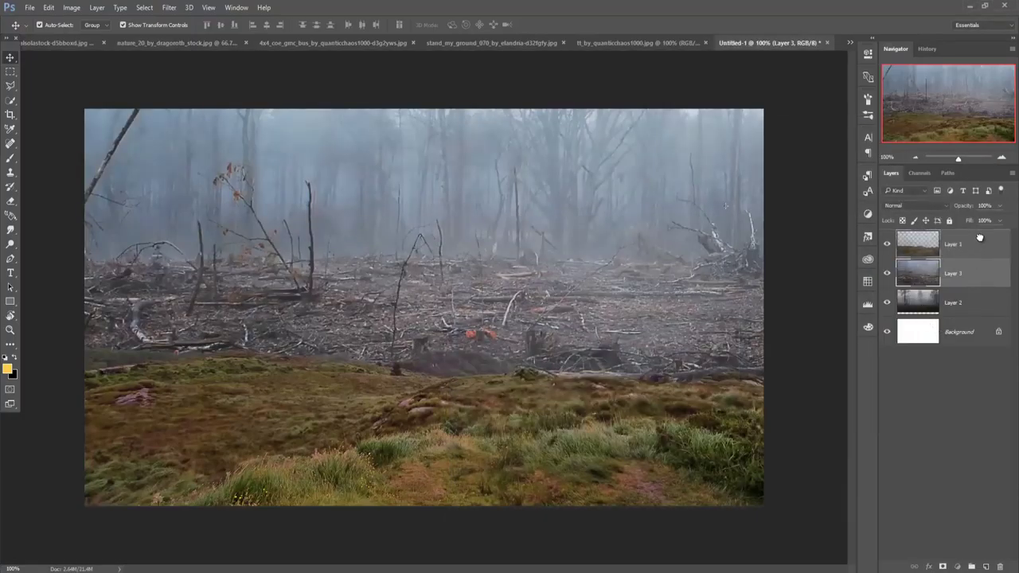
{"action": "left_click_drag", "start_coordinate": [979, 237], "coordinate": [968, 240]}
{"action": "left_click_drag", "start_coordinate": [377, 282], "coordinate": [325, 451]}
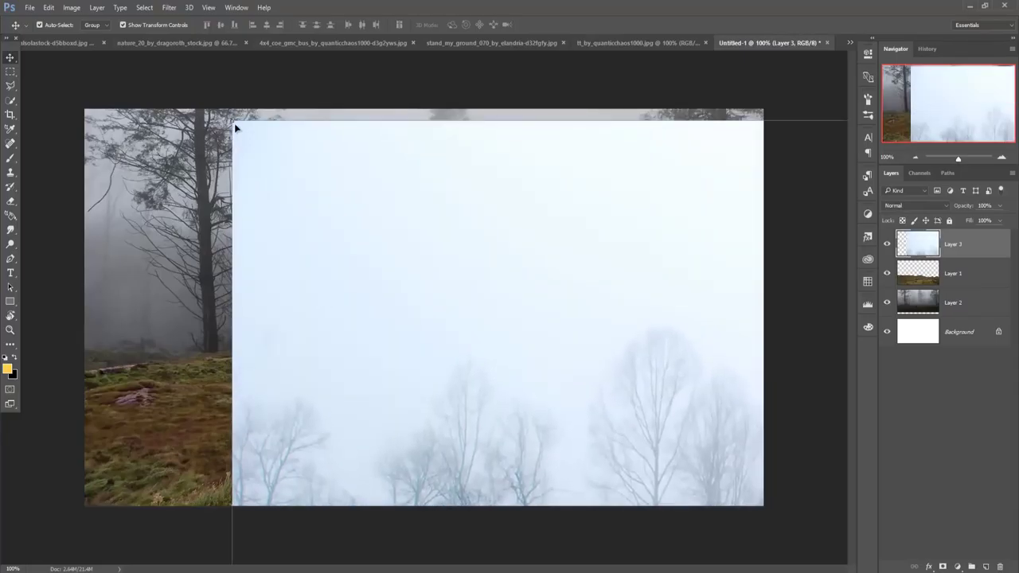
- Free Transform the clearing to span the canvas width, leaving a thin band of treetops above
{"action": "key", "text": "ctrl+t"}
{"action": "mouse_move", "coordinate": [233, 121]}
{"action": "left_mouse_down"}
{"action": "mouse_move", "coordinate": [235, 190]}
{"action": "mouse_move", "coordinate": [403, 301]}
{"action": "left_mouse_up"}
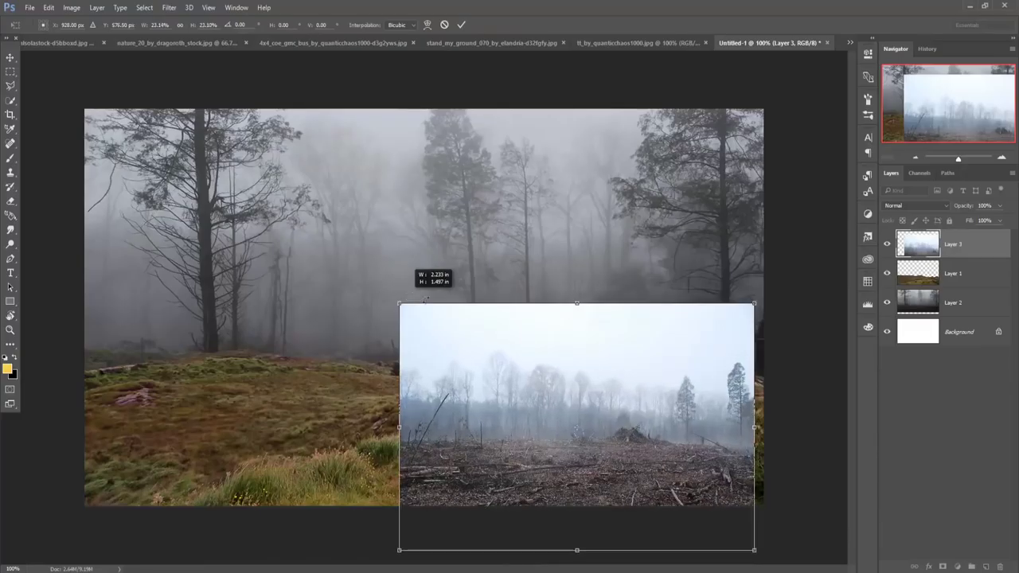
{"action": "left_click_drag", "start_coordinate": [441, 330], "coordinate": [393, 340]}
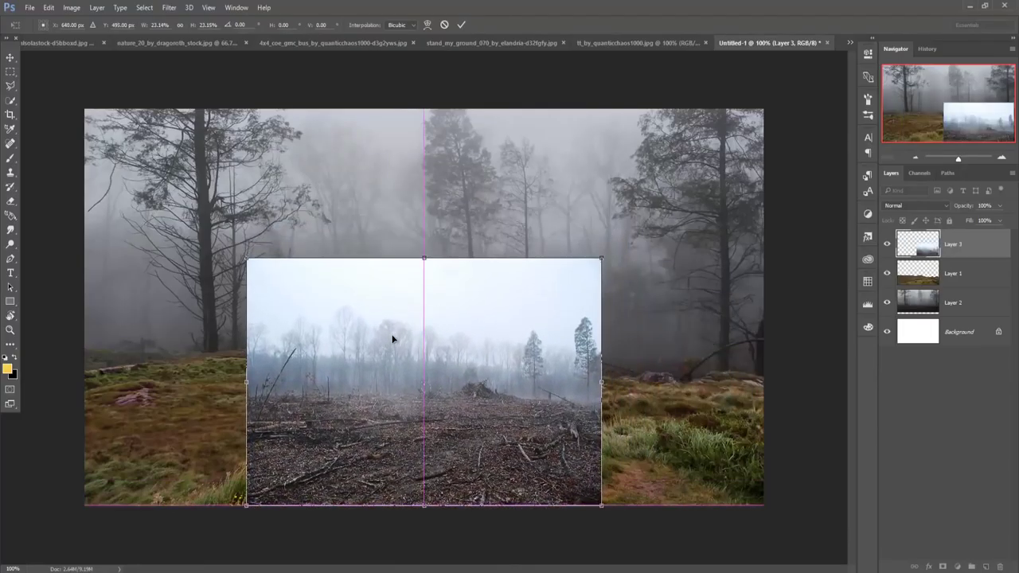
{"action": "left_click_drag", "start_coordinate": [424, 259], "coordinate": [424, 109]}
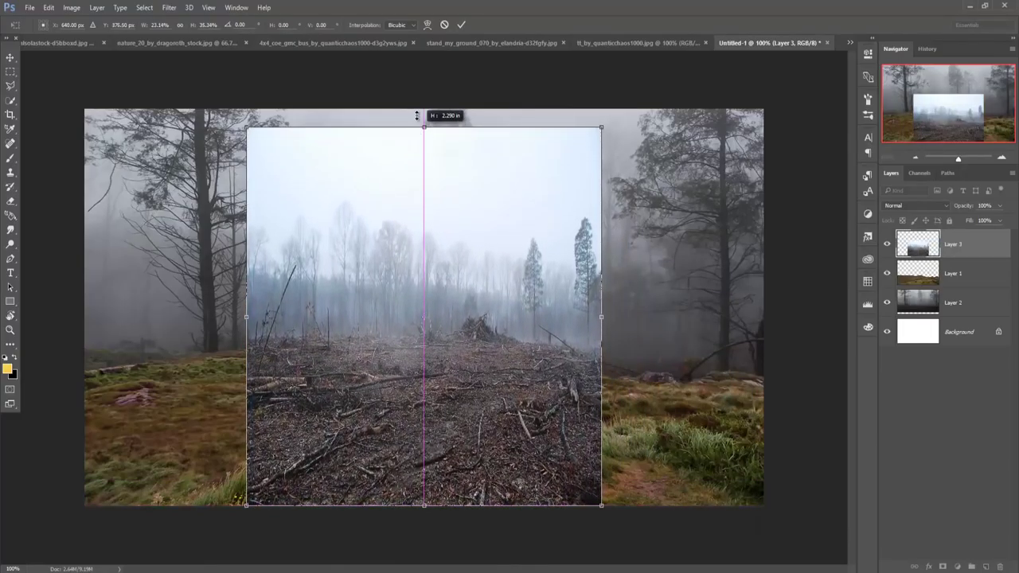
{"action": "left_click_drag", "start_coordinate": [601, 302], "coordinate": [764, 303]}
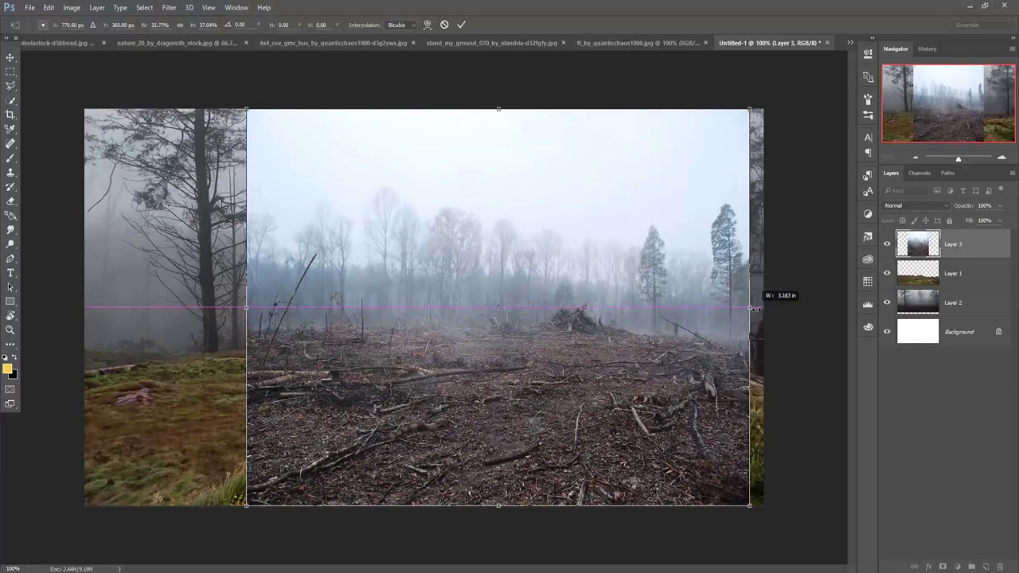
{"action": "left_click_drag", "start_coordinate": [254, 312], "coordinate": [93, 310]}
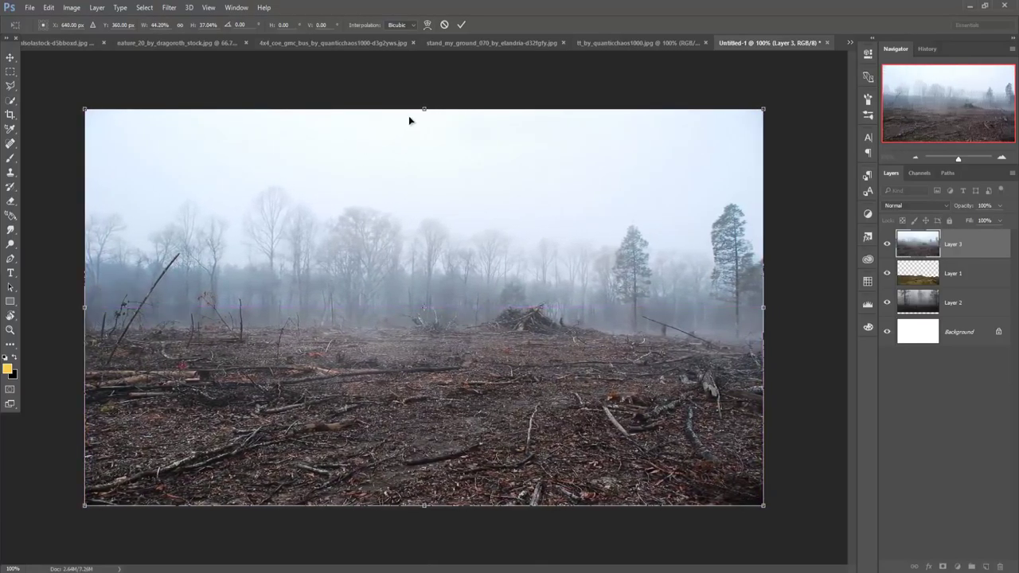
{"action": "left_click_drag", "start_coordinate": [424, 118], "coordinate": [424, 144]}
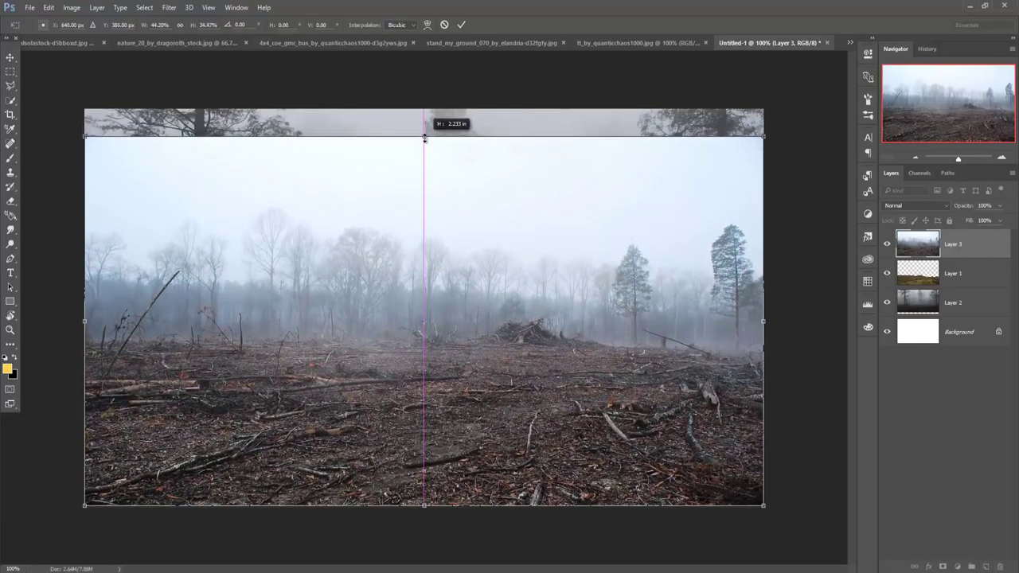
{"action": "key", "text": "Return"}
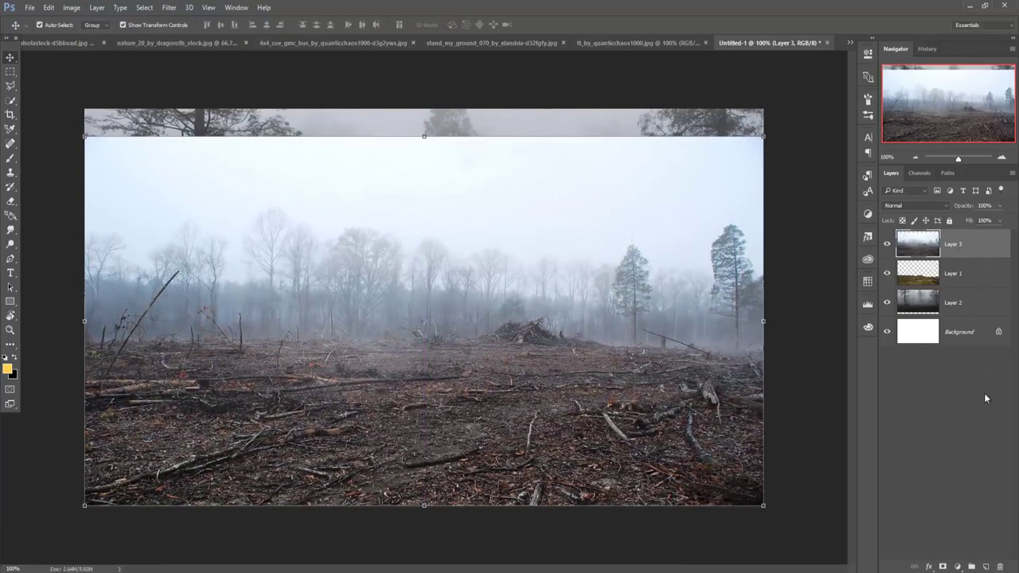
- Mask Layer 3 and paint black with a 200 px brush to hide the clearing's sky
{"action": "left_click", "coordinate": [942, 565]}
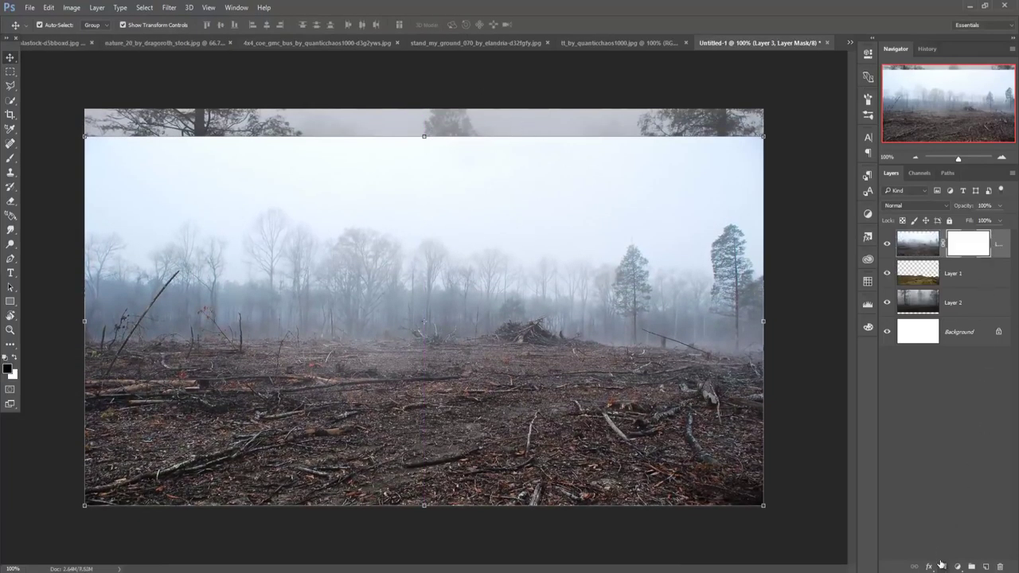
{"action": "left_click", "coordinate": [11, 159]}
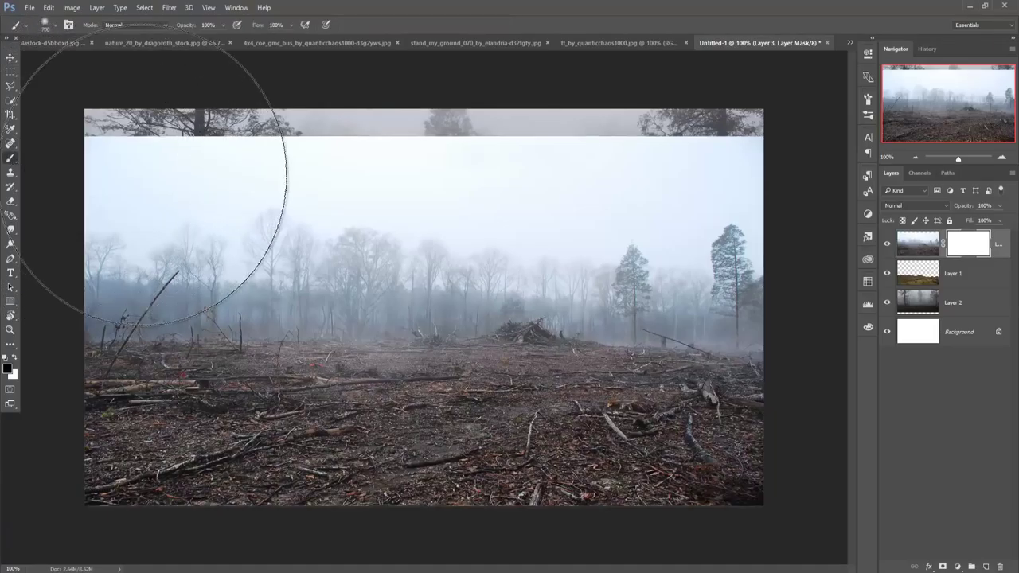
{"action": "key", "text": "bracketleft"}
{"action": "key", "text": "bracketleft"}
{"action": "key", "text": "bracketleft"}
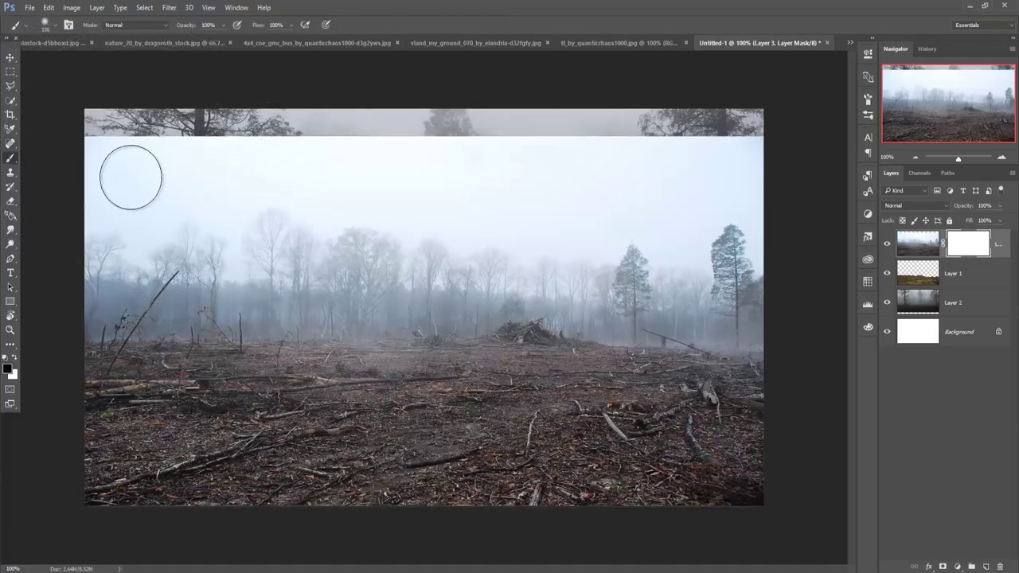
{"action": "mouse_move", "coordinate": [94, 169]}
{"action": "left_mouse_down"}
{"action": "mouse_move", "coordinate": [801, 164]}
{"action": "mouse_move", "coordinate": [375, 119]}
{"action": "mouse_move", "coordinate": [243, 221]}
{"action": "mouse_move", "coordinate": [370, 212]}
{"action": "mouse_move", "coordinate": [401, 262]}
{"action": "mouse_move", "coordinate": [693, 279]}
{"action": "mouse_move", "coordinate": [741, 319]}
{"action": "left_mouse_up"}
{"action": "mouse_move", "coordinate": [414, 283]}
{"action": "left_mouse_down"}
{"action": "mouse_move", "coordinate": [191, 295]}
{"action": "mouse_move", "coordinate": [103, 287]}
{"action": "mouse_move", "coordinate": [231, 314]}
{"action": "mouse_move", "coordinate": [542, 301]}
{"action": "mouse_move", "coordinate": [749, 334]}
{"action": "left_mouse_up"}
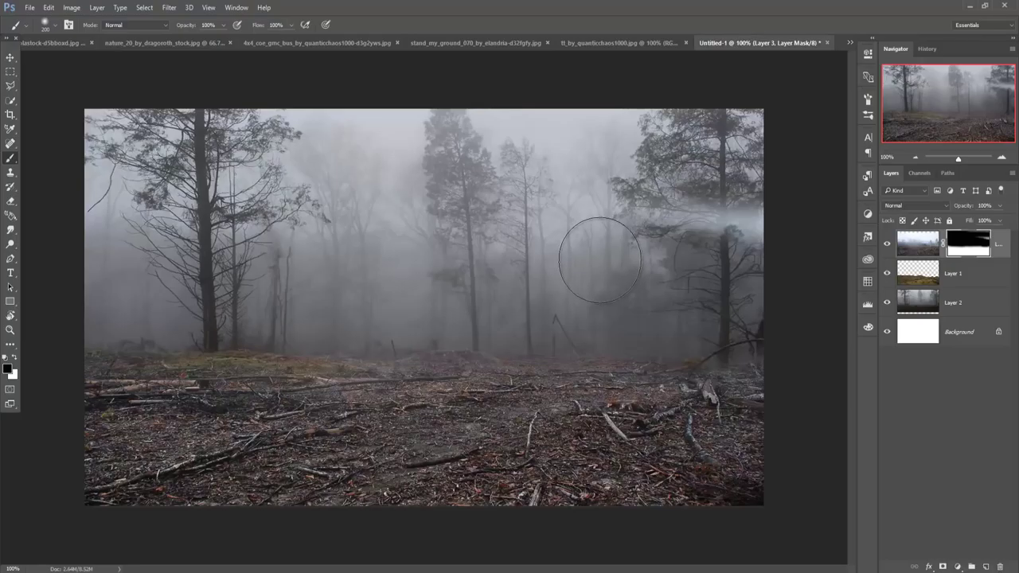
{"action": "left_click", "coordinate": [9, 58]}
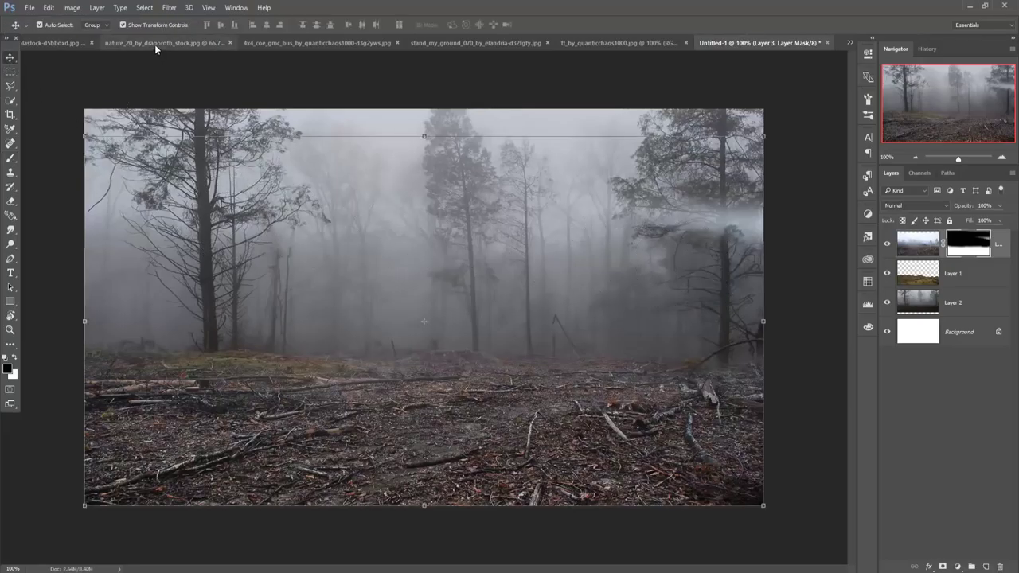
{"action": "left_click", "coordinate": [155, 44]}
{"action": "left_click", "coordinate": [351, 42]}
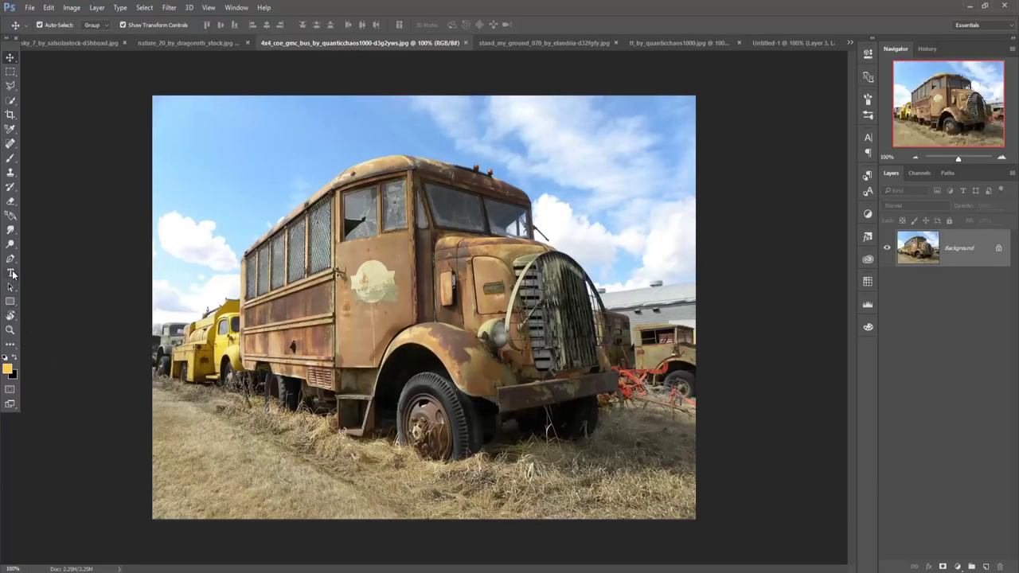
- Trace a Pen path around the rusty bus and the dry grass beneath it
{"action": "left_click", "coordinate": [11, 259]}
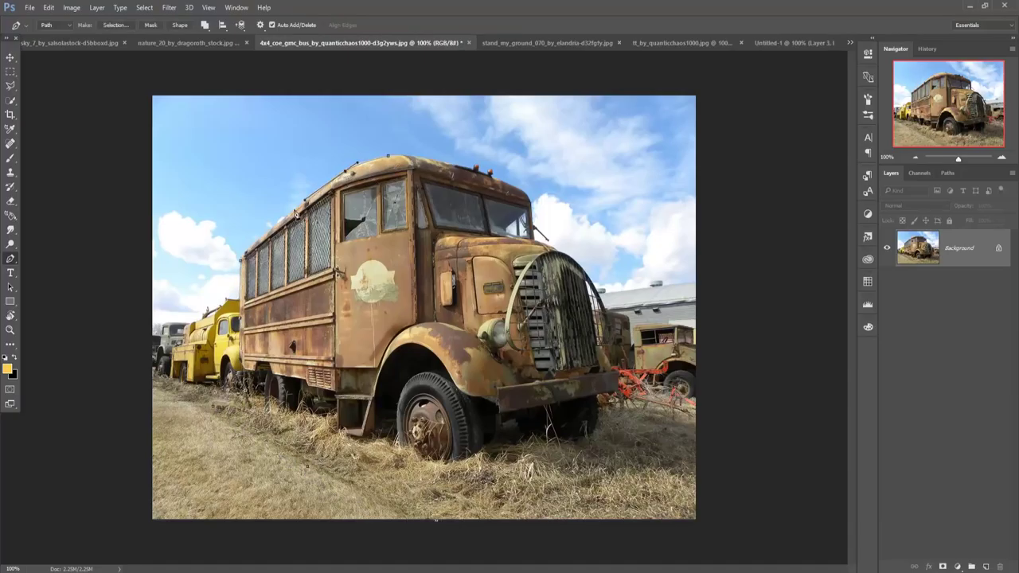
{"action": "scroll", "coordinate": [478, 171], "scroll_direction": "up", "scroll_amount": 2}
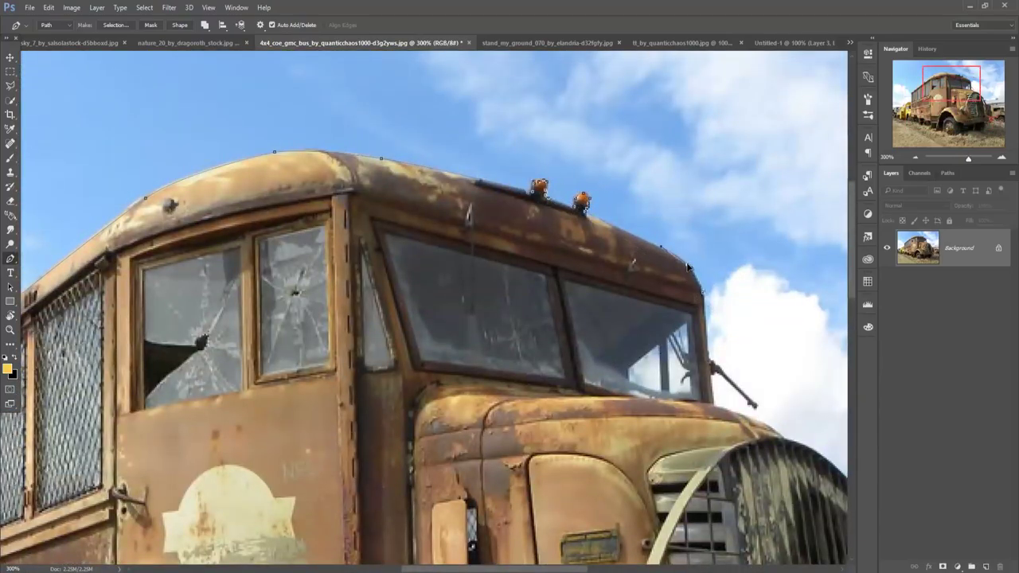
{"action": "scroll", "coordinate": [632, 245], "scroll_direction": "down", "scroll_amount": 4}
{"action": "scroll", "coordinate": [632, 245], "scroll_direction": "right", "scroll_amount": 3}
{"action": "left_click_drag", "start_coordinate": [641, 274], "coordinate": [491, 209]}
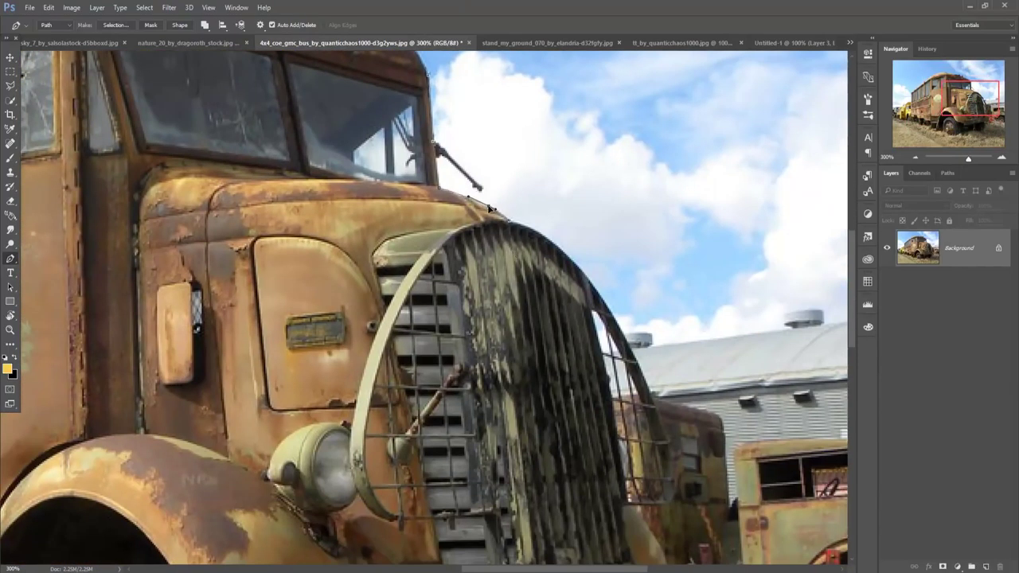
{"action": "left_click_drag", "start_coordinate": [576, 355], "coordinate": [436, 239]}
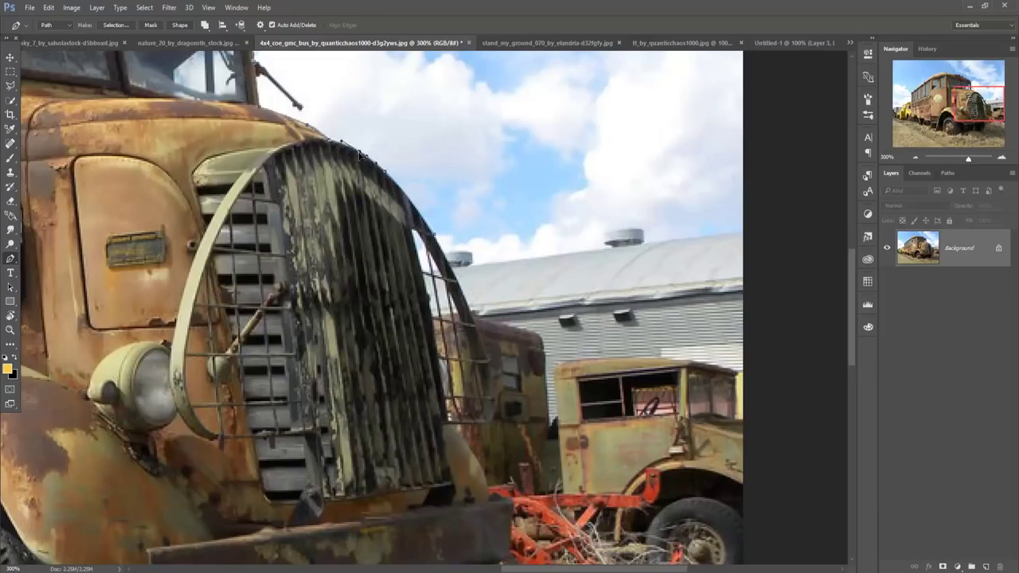
{"action": "left_click_drag", "start_coordinate": [496, 415], "coordinate": [453, 303]}
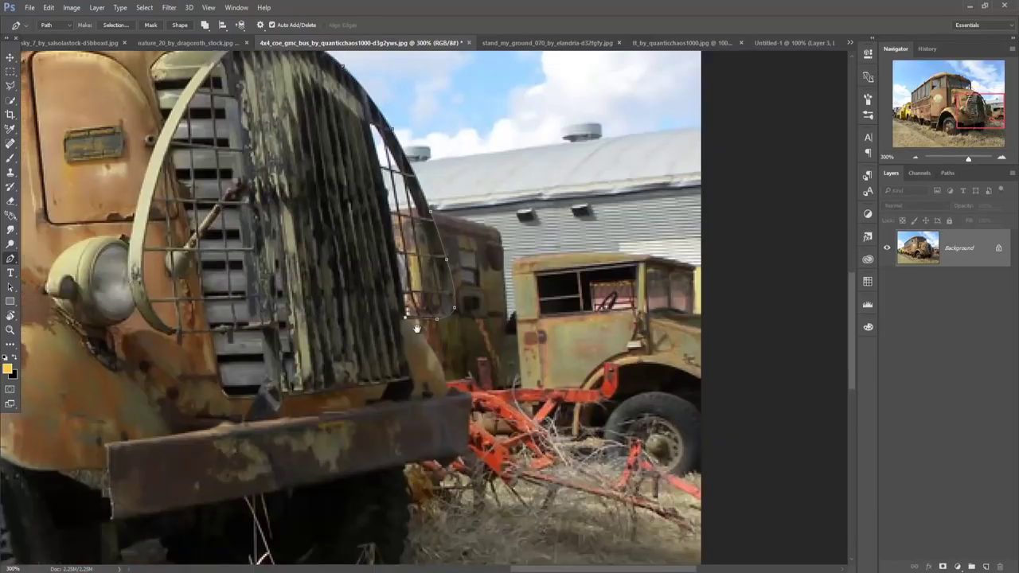
{"action": "left_click", "coordinate": [445, 392]}
{"action": "left_click_drag", "start_coordinate": [405, 467], "coordinate": [416, 246]}
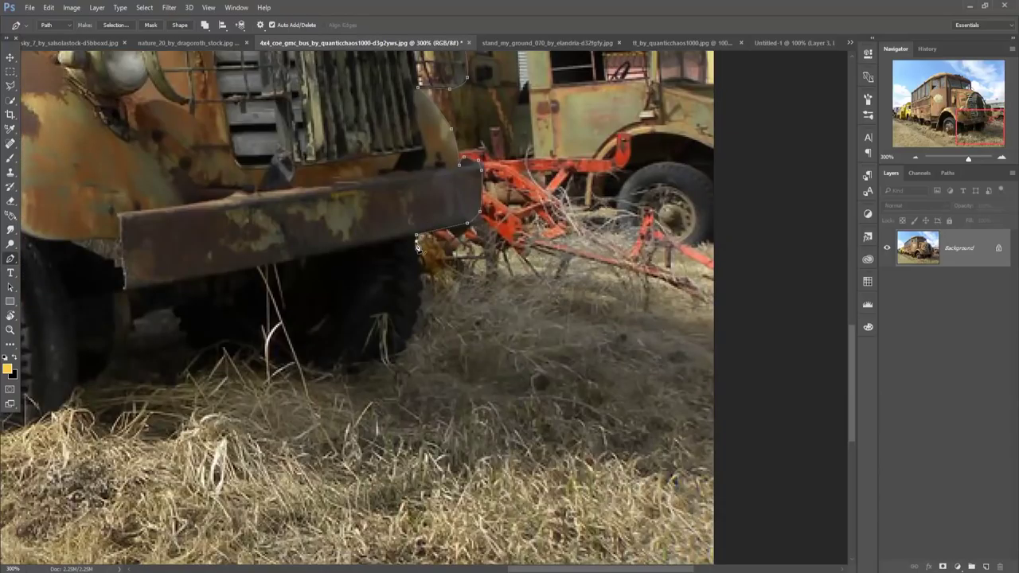
{"action": "scroll", "coordinate": [437, 319], "scroll_direction": "down", "scroll_amount": 5}
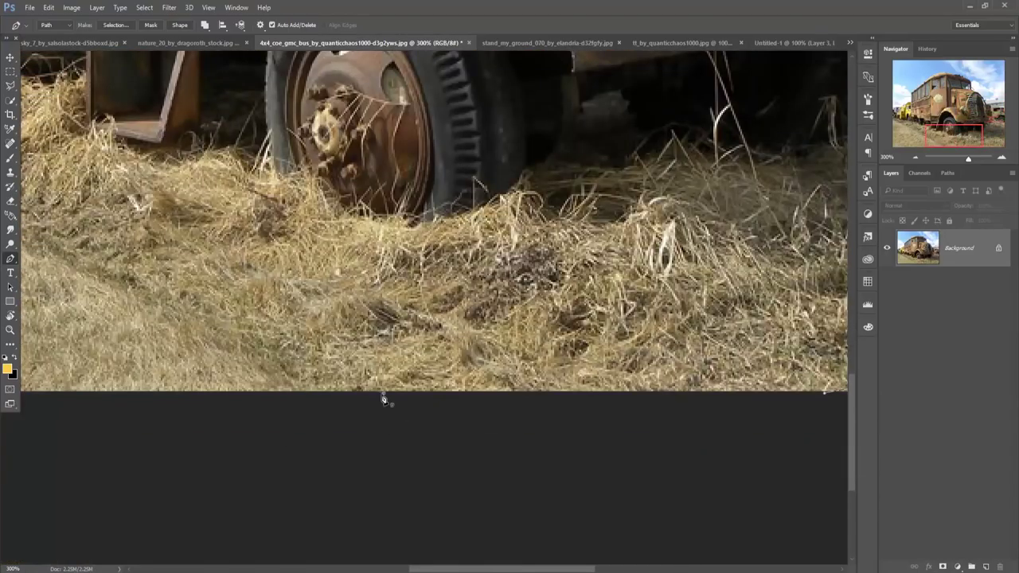
{"action": "key", "text": "ctrl+0"}
- Convert the traced path into a selection and float the bus photo window
{"action": "right_click", "coordinate": [425, 252]}
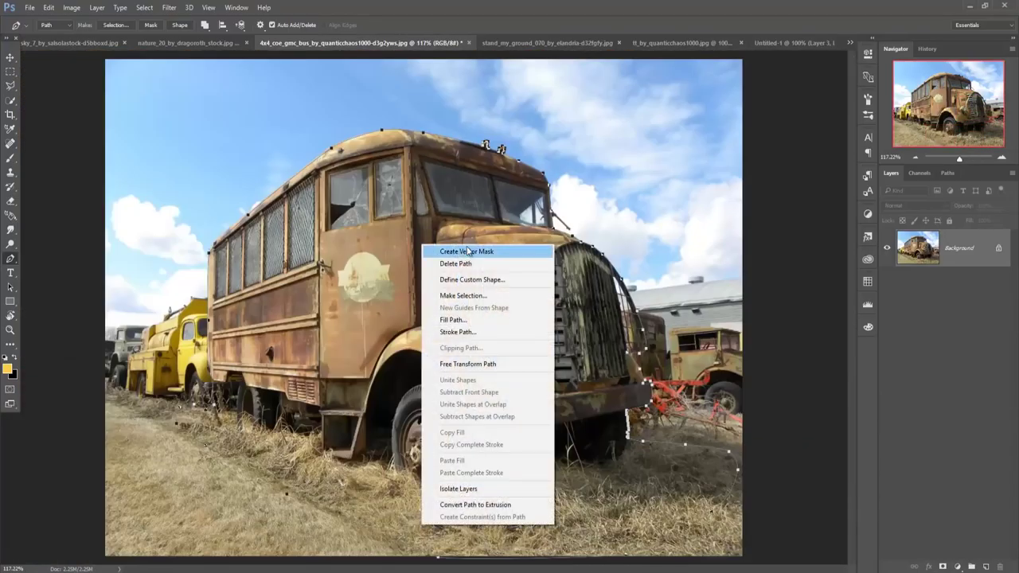
{"action": "left_click", "coordinate": [475, 293]}
{"action": "left_click", "coordinate": [568, 171]}
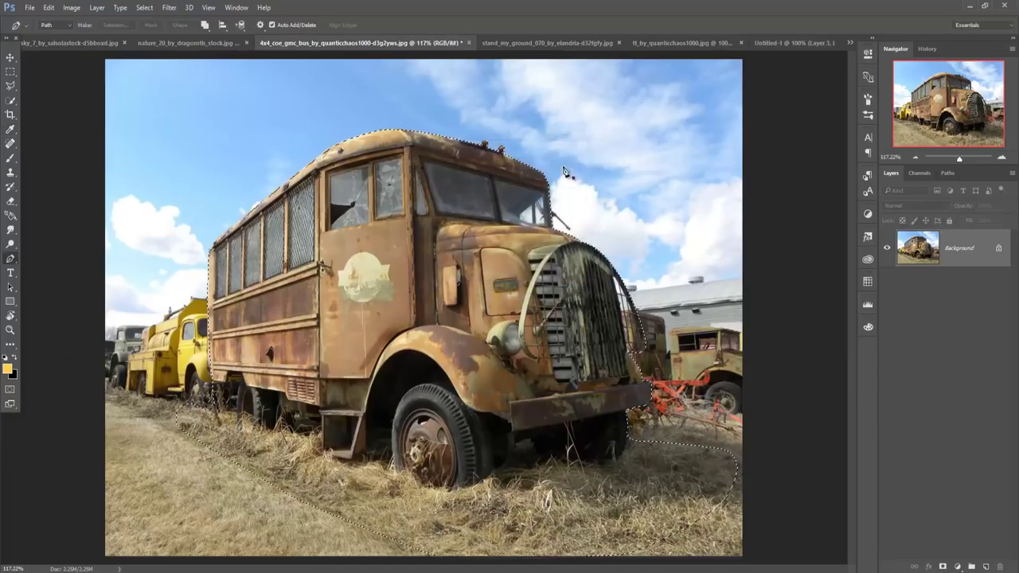
{"action": "mouse_move", "coordinate": [362, 43]}
{"action": "left_mouse_down"}
{"action": "mouse_move", "coordinate": [363, 75]}
{"action": "mouse_move", "coordinate": [475, 102]}
{"action": "left_mouse_up"}
{"action": "left_click", "coordinate": [9, 59]}
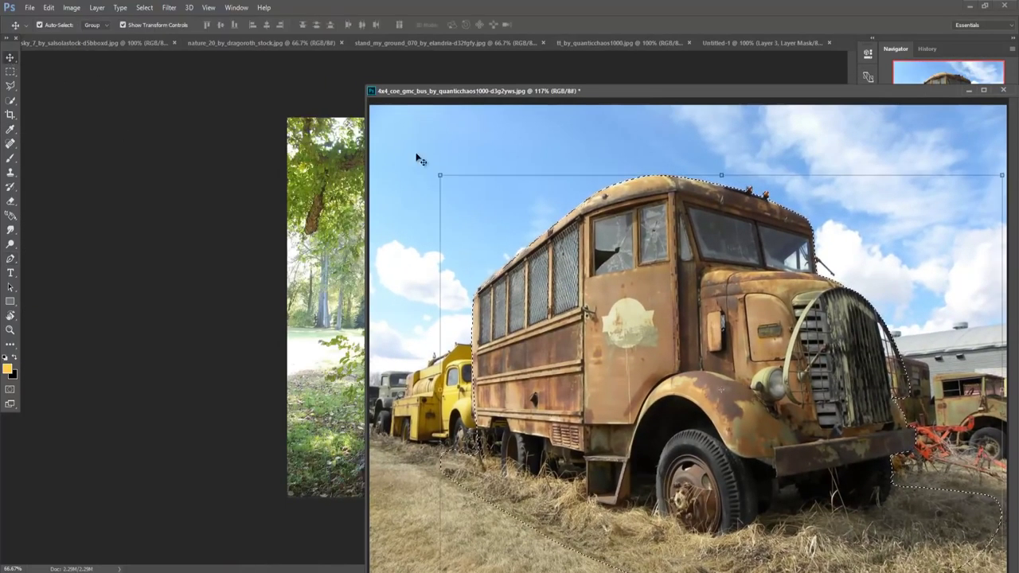
- Drag the selected truck into Untitled-1 and place it at the left of the forest
{"action": "left_click", "coordinate": [740, 43]}
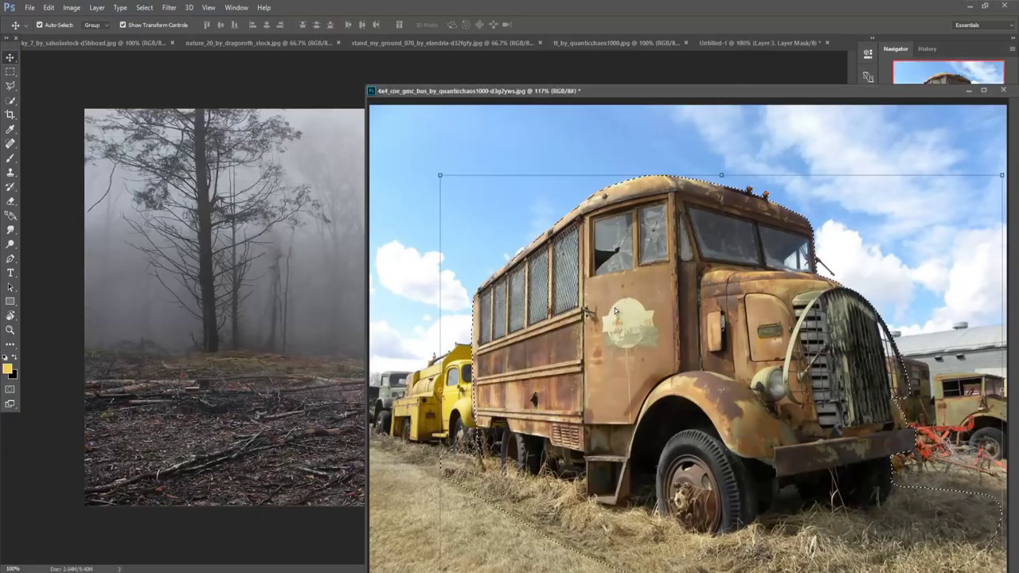
{"action": "left_click_drag", "start_coordinate": [624, 303], "coordinate": [311, 293]}
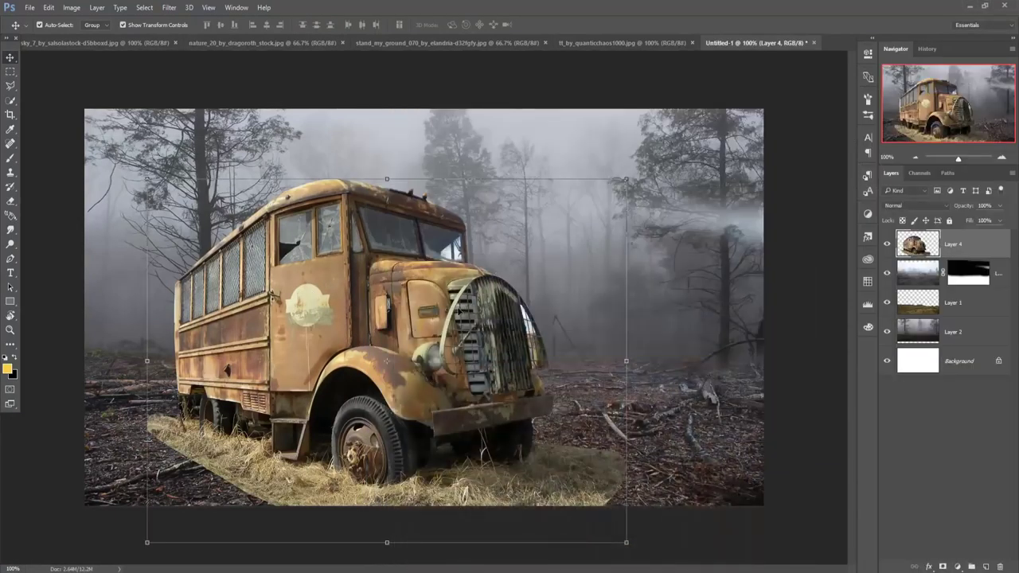
{"action": "mouse_move", "coordinate": [456, 312]}
{"action": "left_mouse_down"}
{"action": "mouse_move", "coordinate": [280, 267]}
{"action": "mouse_move", "coordinate": [297, 279]}
{"action": "mouse_move", "coordinate": [283, 279]}
{"action": "left_mouse_up"}
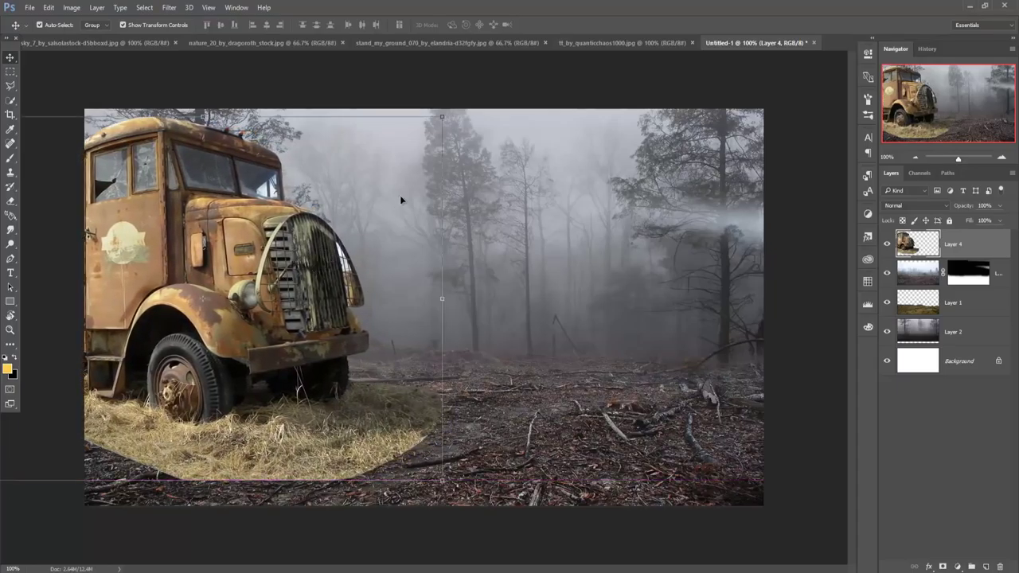
- Scale the truck to about 95%, nudge it slightly up and right, and commit
{"action": "left_click_drag", "start_coordinate": [442, 117], "coordinate": [430, 126]}
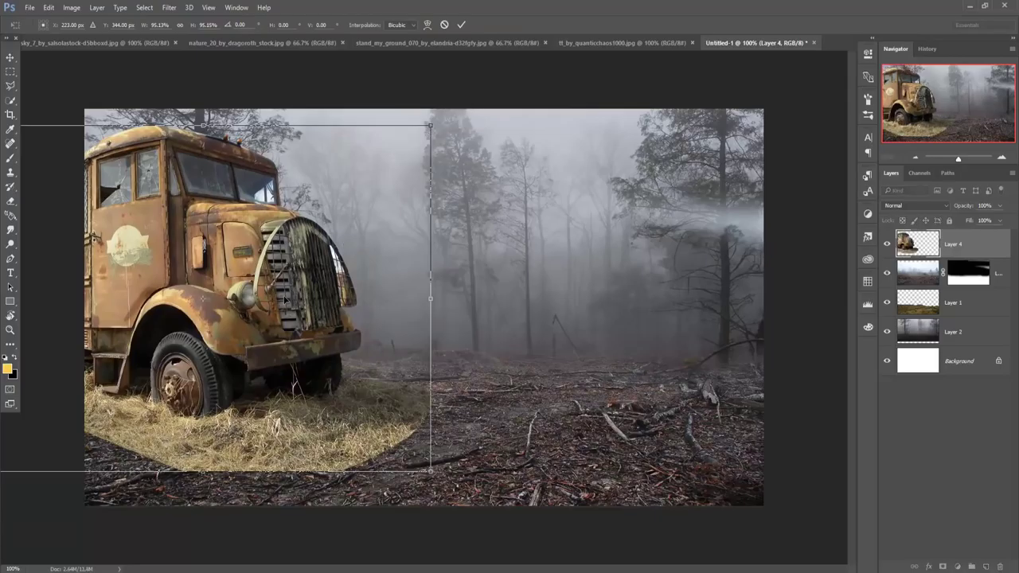
{"action": "left_click_drag", "start_coordinate": [289, 298], "coordinate": [298, 293]}
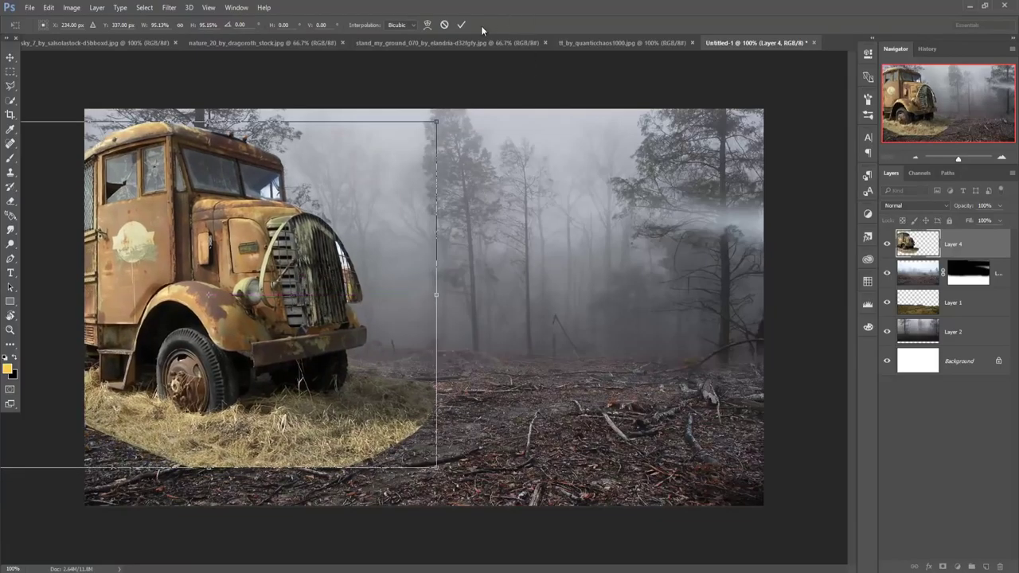
{"action": "left_click", "coordinate": [460, 25]}
{"action": "left_click", "coordinate": [10, 86]}
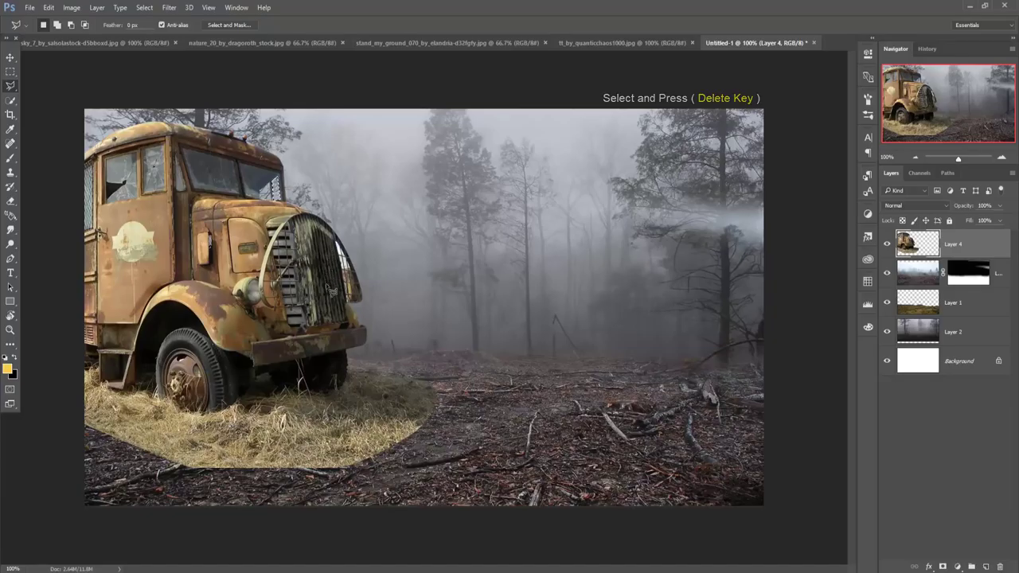
- At 300% zoom, lasso and delete the leftover bus background in the truck's window pane
{"action": "key", "text": "ctrl+plus"}
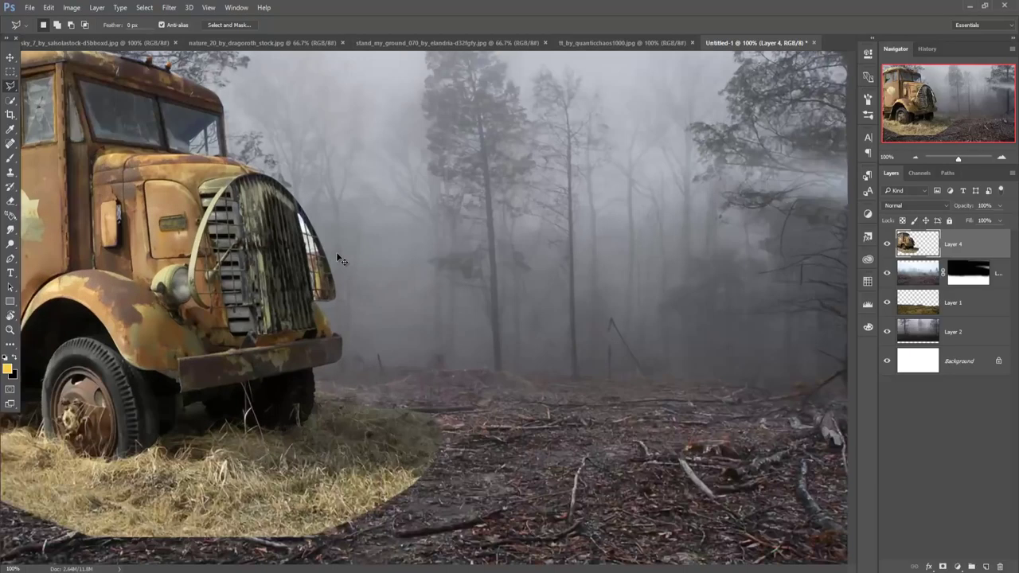
{"action": "key", "text": "ctrl+plus"}
{"action": "left_click", "coordinate": [160, 114]}
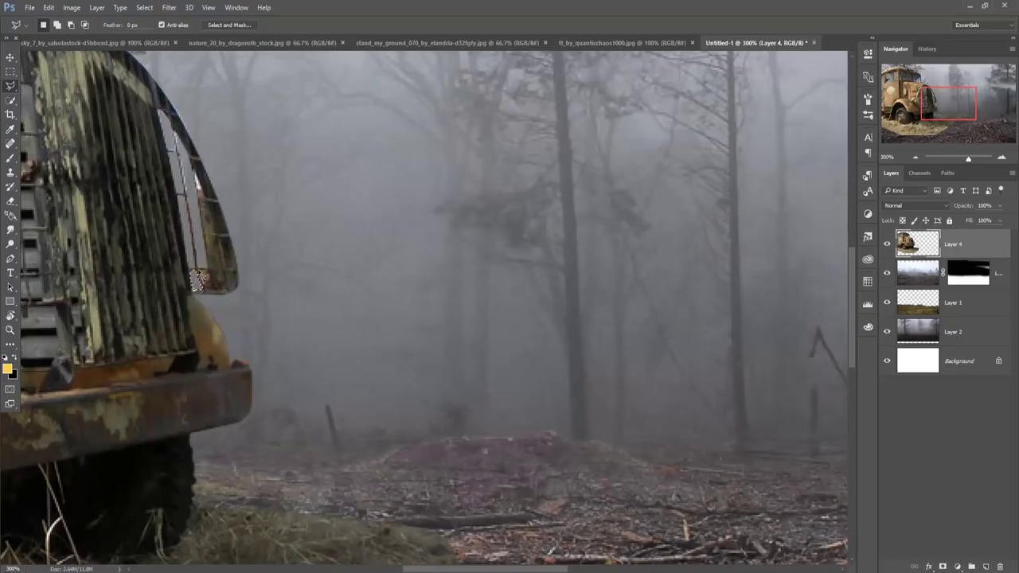
{"action": "left_click", "coordinate": [197, 177]}
{"action": "left_click", "coordinate": [146, 8]}
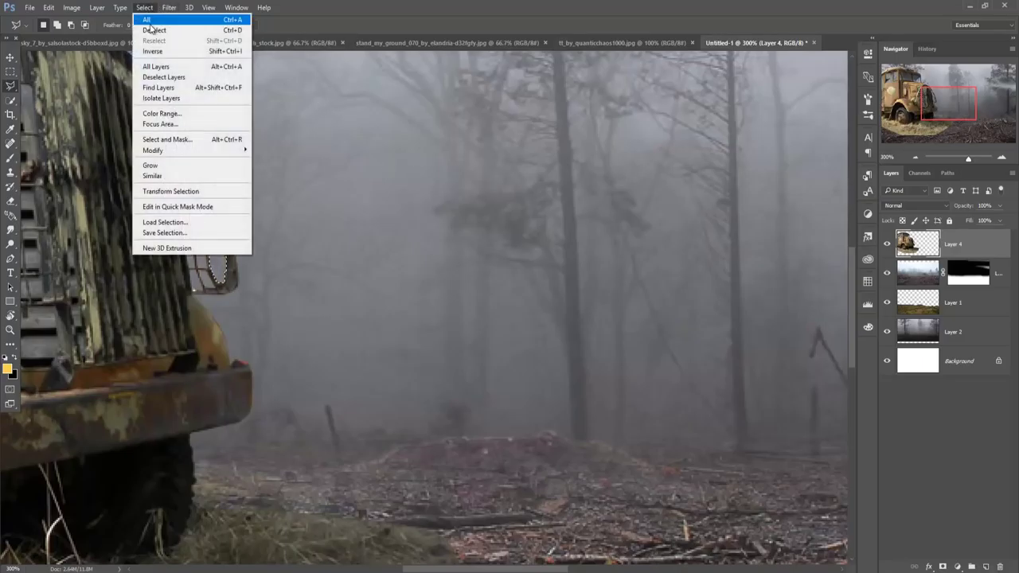
{"action": "left_click", "coordinate": [150, 30]}
{"action": "left_click", "coordinate": [10, 57]}
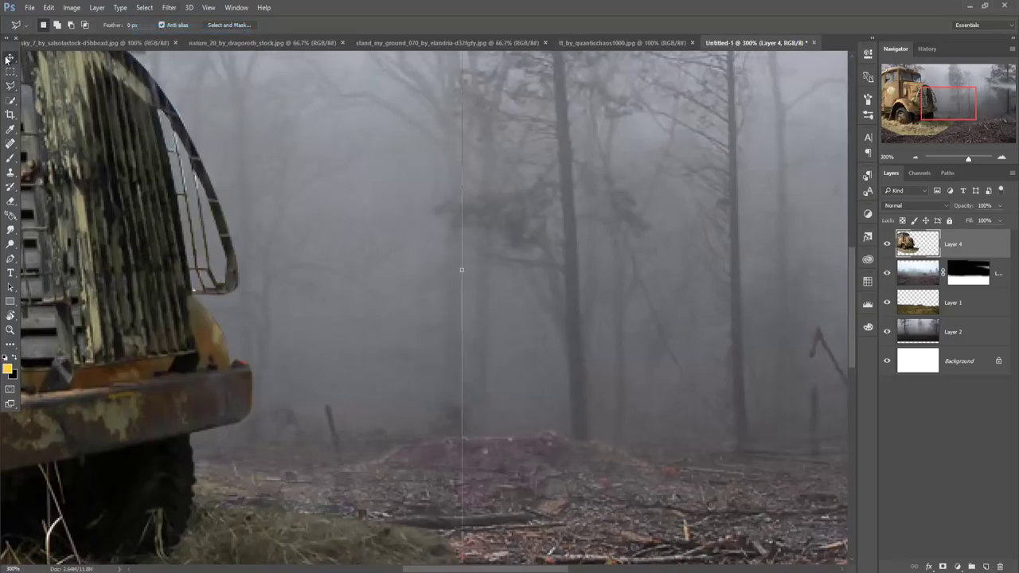
{"action": "key", "text": "ctrl+minus"}
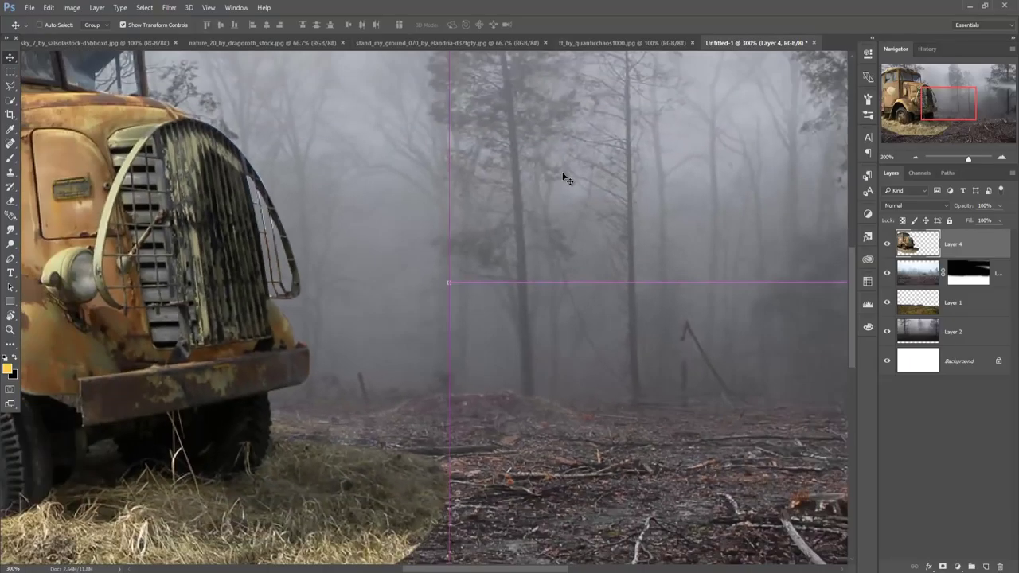
{"action": "key", "text": "ctrl+minus"}
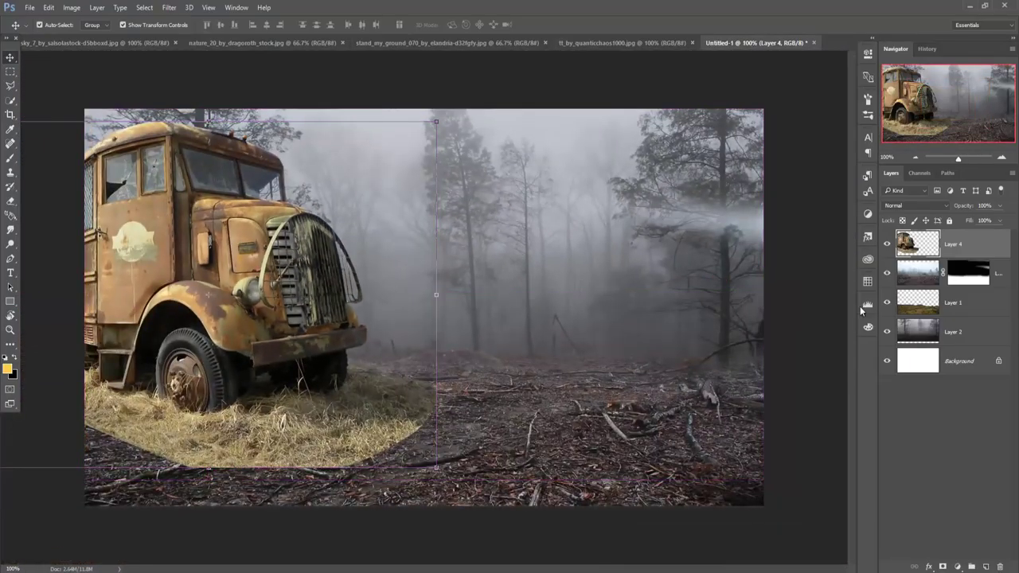
- Paint Layer 3's mask with a 13% opacity brush to blend the grass into the ground
{"action": "left_click", "coordinate": [985, 274]}
{"action": "left_click", "coordinate": [944, 566]}
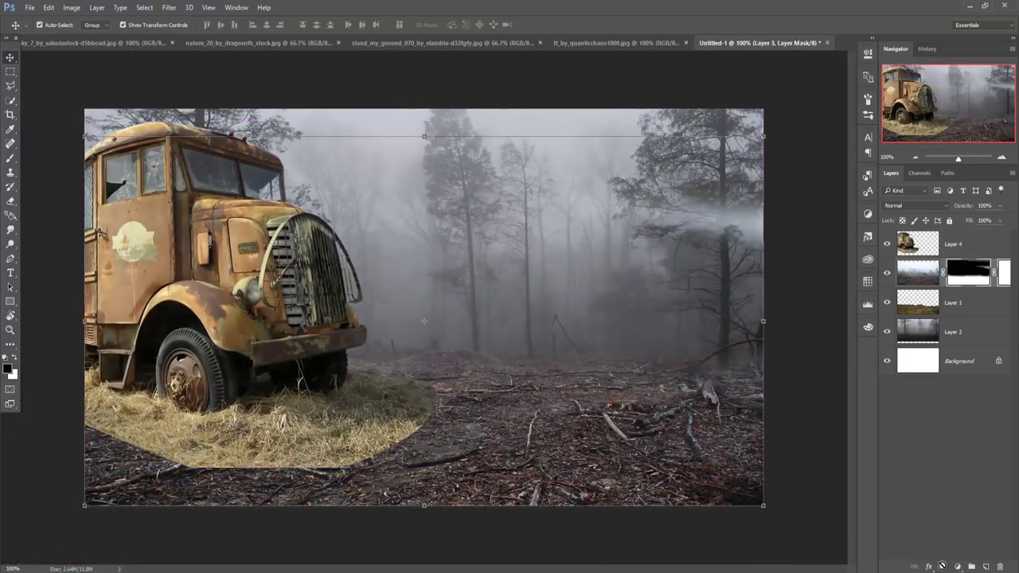
{"action": "key", "text": "ctrl+z"}
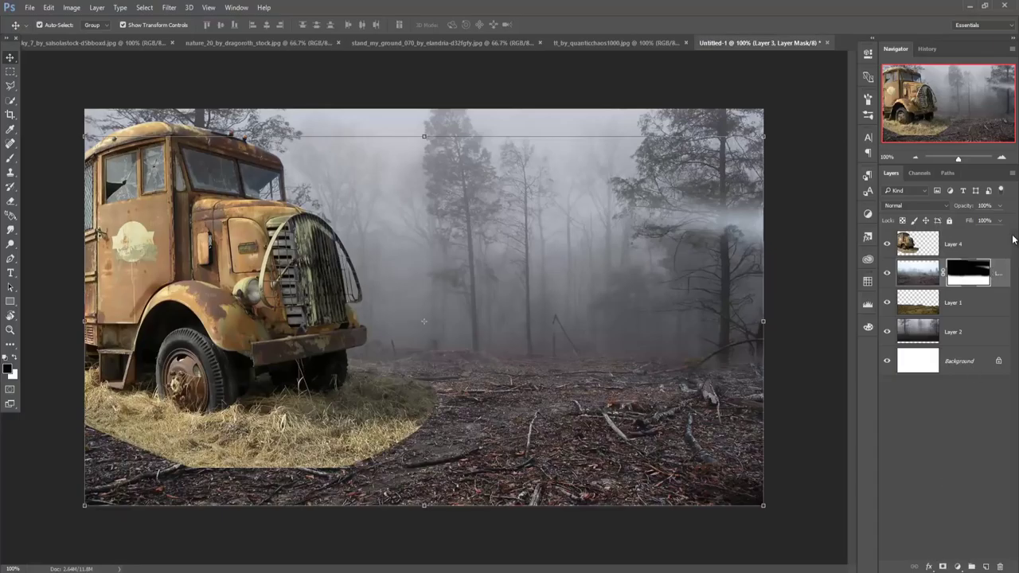
{"action": "left_click", "coordinate": [9, 162]}
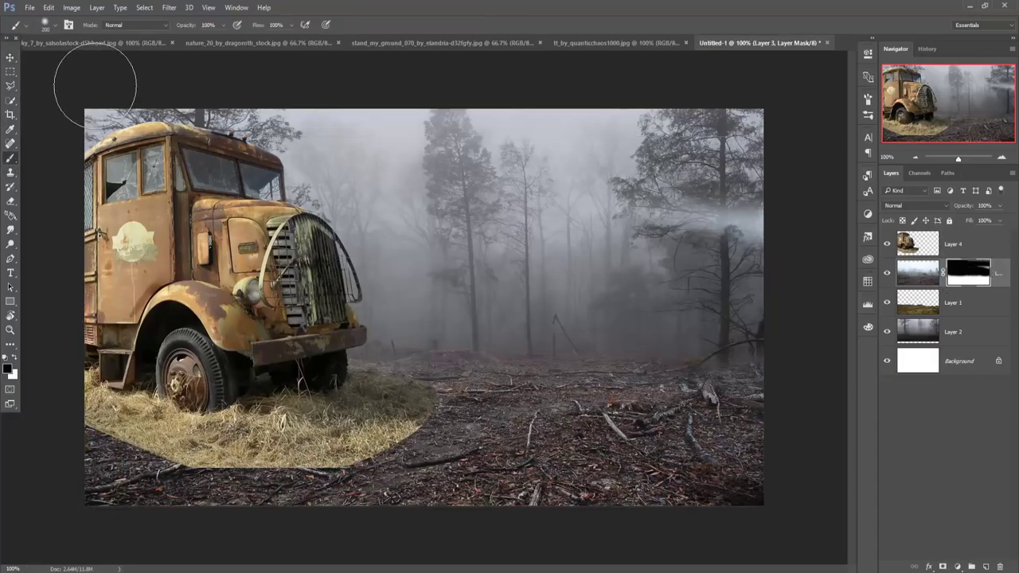
{"action": "left_click", "coordinate": [222, 26]}
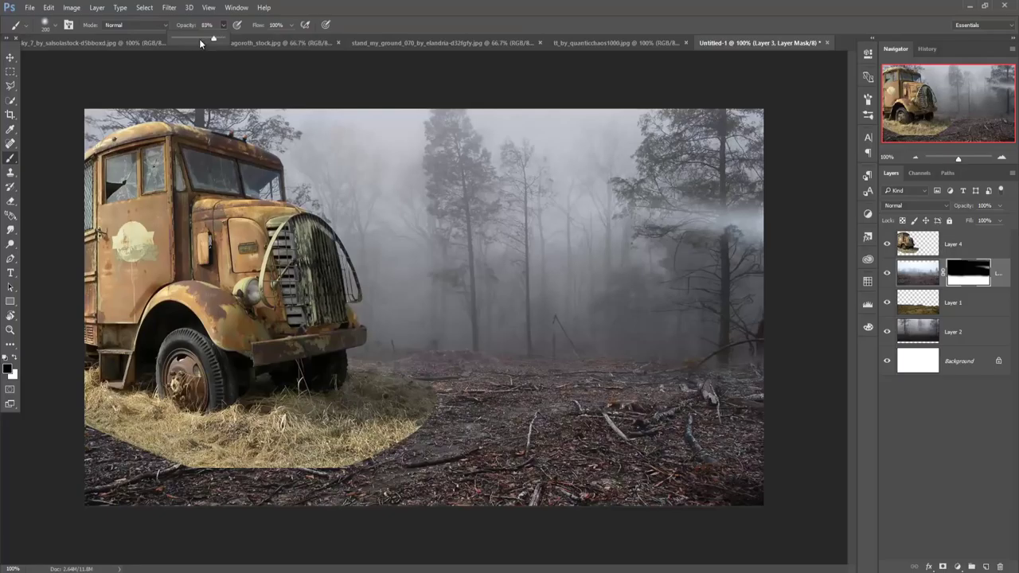
{"action": "left_click_drag", "start_coordinate": [180, 39], "coordinate": [179, 40]}
{"action": "left_click_drag", "start_coordinate": [530, 470], "coordinate": [254, 458]}
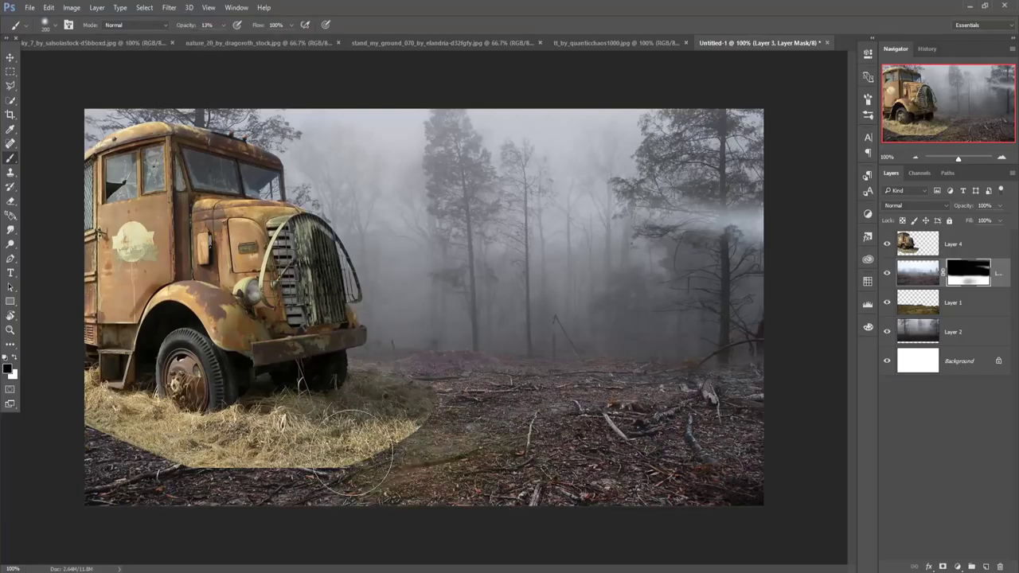
{"action": "left_click_drag", "start_coordinate": [160, 442], "coordinate": [120, 454]}
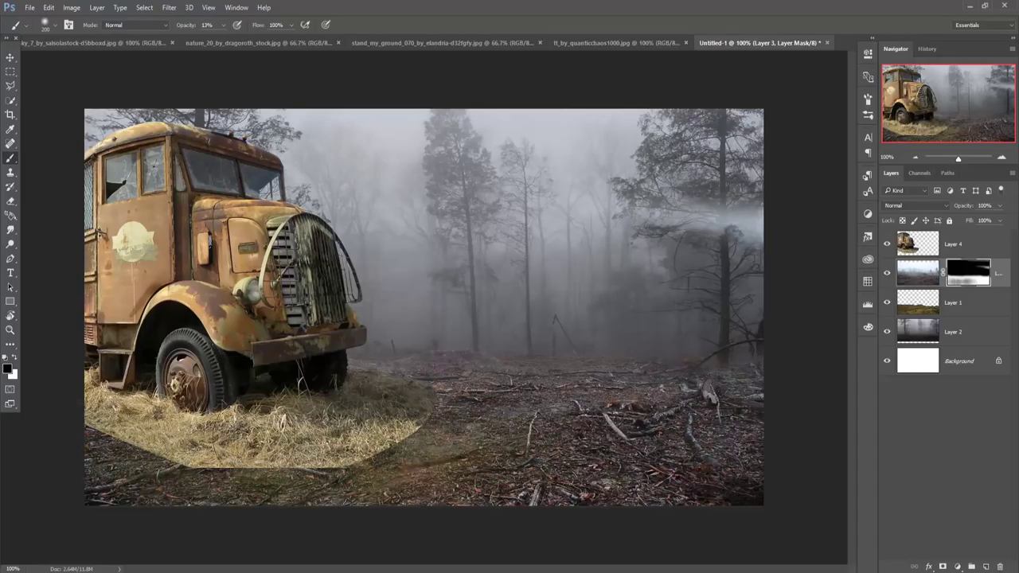
{"action": "mouse_move", "coordinate": [425, 408]}
{"action": "left_mouse_down"}
{"action": "mouse_move", "coordinate": [445, 364]}
{"action": "mouse_move", "coordinate": [610, 364]}
{"action": "mouse_move", "coordinate": [486, 358]}
{"action": "mouse_move", "coordinate": [514, 418]}
{"action": "mouse_move", "coordinate": [773, 448]}
{"action": "mouse_move", "coordinate": [535, 496]}
{"action": "mouse_move", "coordinate": [719, 494]}
{"action": "mouse_move", "coordinate": [513, 513]}
{"action": "mouse_move", "coordinate": [454, 501]}
{"action": "mouse_move", "coordinate": [501, 504]}
{"action": "mouse_move", "coordinate": [507, 489]}
{"action": "mouse_move", "coordinate": [300, 480]}
{"action": "left_mouse_up"}
{"action": "left_click", "coordinate": [955, 249]}
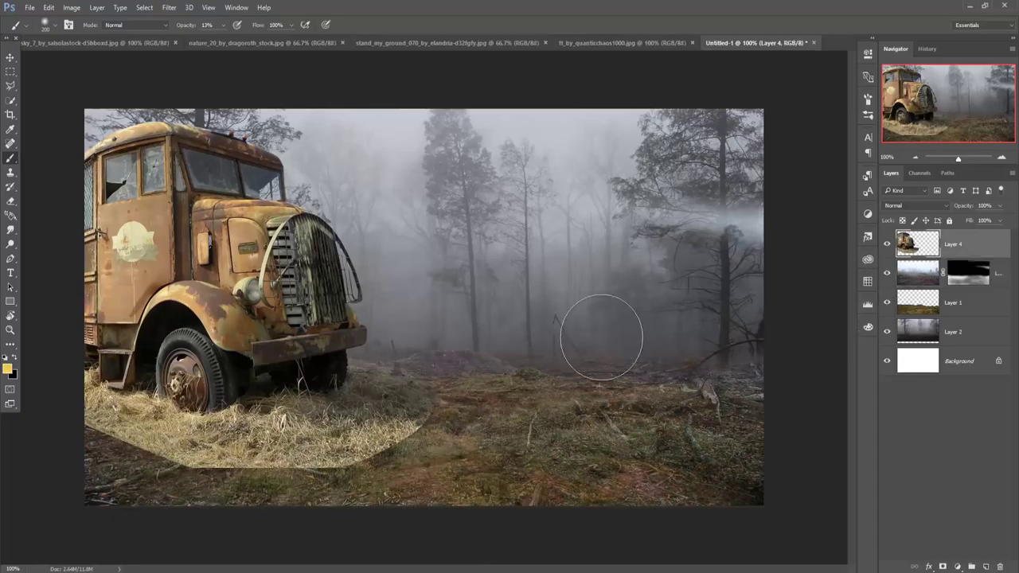
- Mask Layer 4 and fade its grass-patch edge with a low-opacity black brush at size 150
{"action": "left_click", "coordinate": [943, 567]}
{"action": "mouse_move", "coordinate": [398, 478]}
{"action": "left_mouse_down"}
{"action": "mouse_move", "coordinate": [353, 483]}
{"action": "mouse_move", "coordinate": [364, 456]}
{"action": "mouse_move", "coordinate": [233, 516]}
{"action": "mouse_move", "coordinate": [253, 487]}
{"action": "mouse_move", "coordinate": [187, 476]}
{"action": "left_mouse_up"}
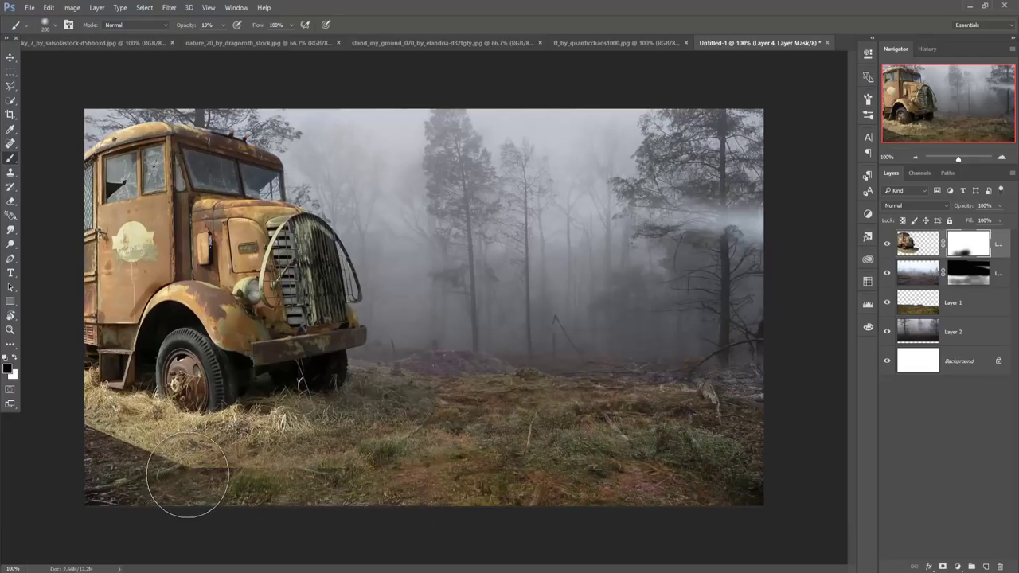
{"action": "key", "text": "bracketleft"}
{"action": "key", "text": "bracketleft"}
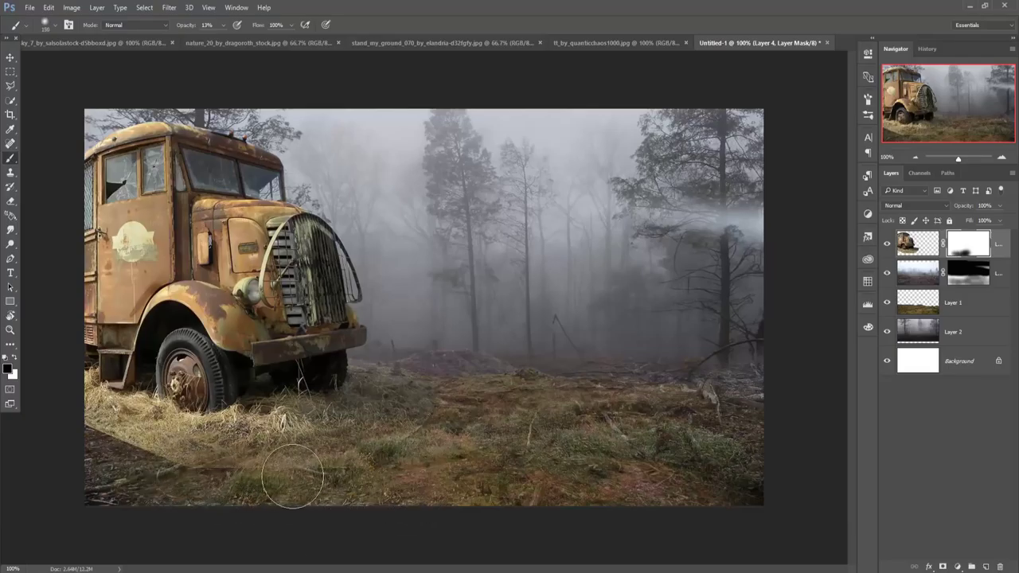
{"action": "mouse_move", "coordinate": [250, 488]}
{"action": "left_mouse_down"}
{"action": "mouse_move", "coordinate": [359, 465]}
{"action": "mouse_move", "coordinate": [420, 382]}
{"action": "mouse_move", "coordinate": [400, 454]}
{"action": "mouse_move", "coordinate": [222, 499]}
{"action": "mouse_move", "coordinate": [94, 438]}
{"action": "mouse_move", "coordinate": [141, 489]}
{"action": "mouse_move", "coordinate": [80, 433]}
{"action": "mouse_move", "coordinate": [171, 478]}
{"action": "mouse_move", "coordinate": [194, 467]}
{"action": "mouse_move", "coordinate": [228, 485]}
{"action": "mouse_move", "coordinate": [352, 489]}
{"action": "mouse_move", "coordinate": [499, 471]}
{"action": "mouse_move", "coordinate": [434, 477]}
{"action": "mouse_move", "coordinate": [462, 472]}
{"action": "left_mouse_up"}
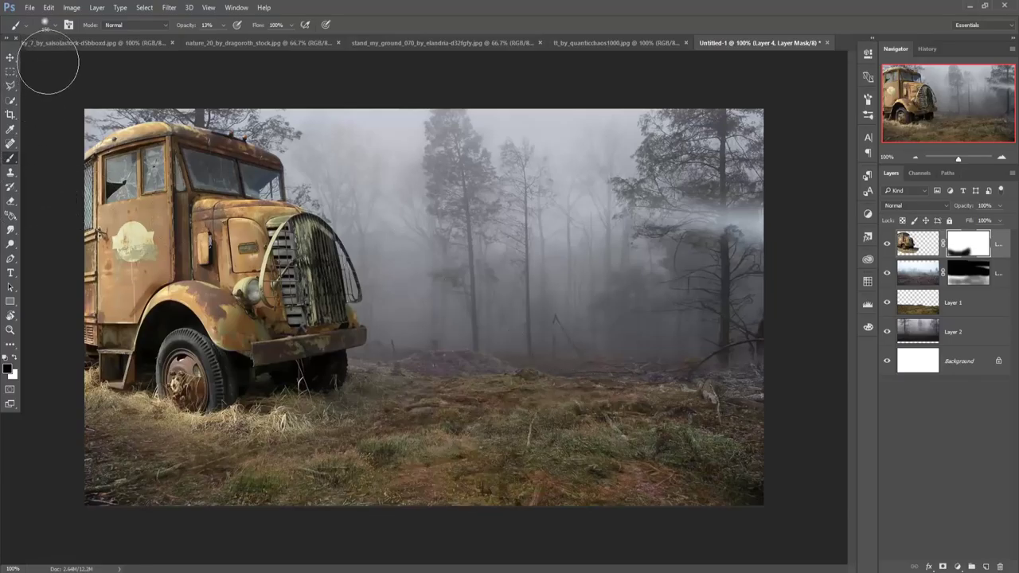
{"action": "left_click", "coordinate": [12, 59]}
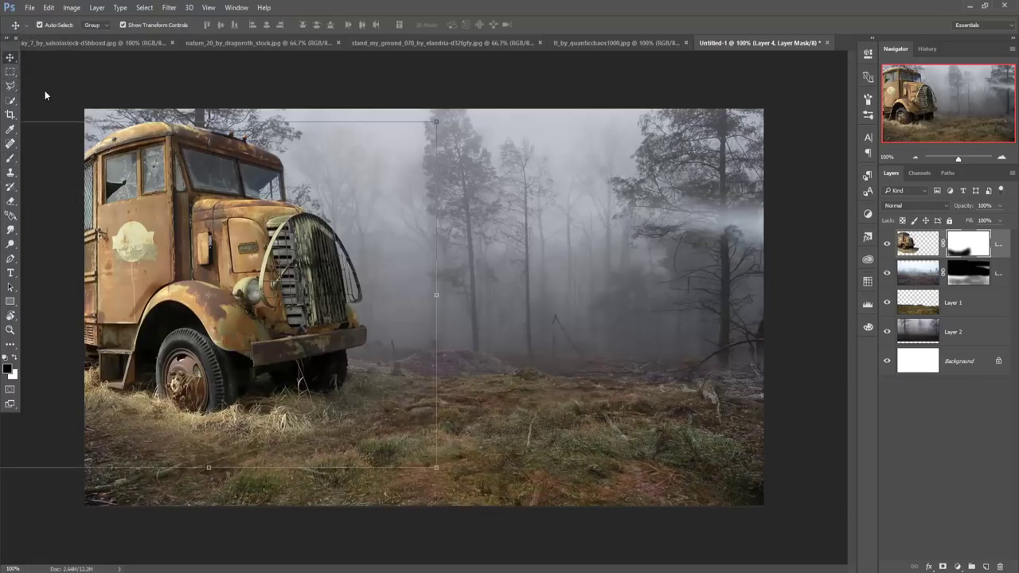
- Add a Color Balance layer above Layer 1, shifting midtones to red +16 and yellow −18
{"action": "left_click", "coordinate": [975, 309]}
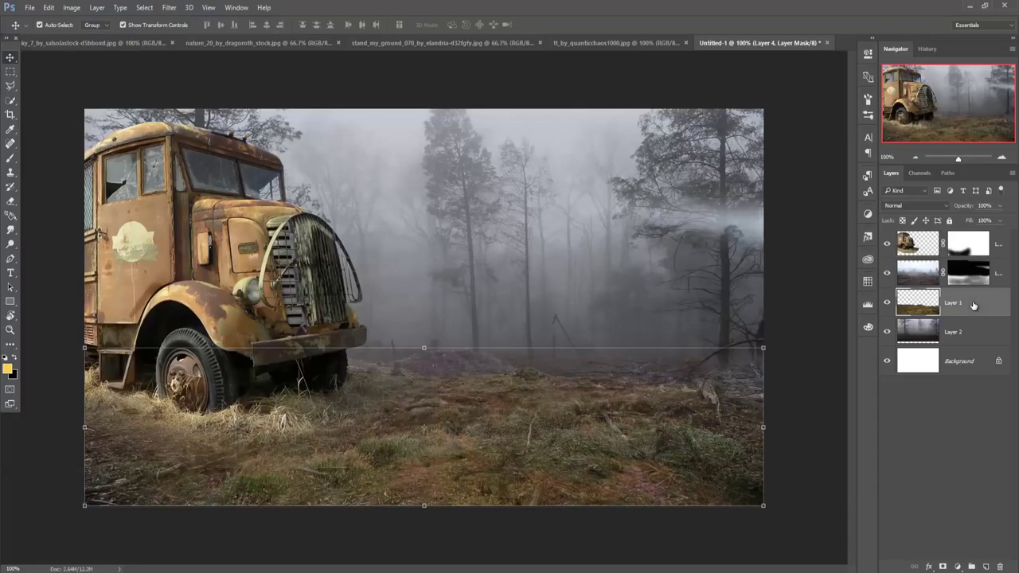
{"action": "left_click", "coordinate": [959, 567]}
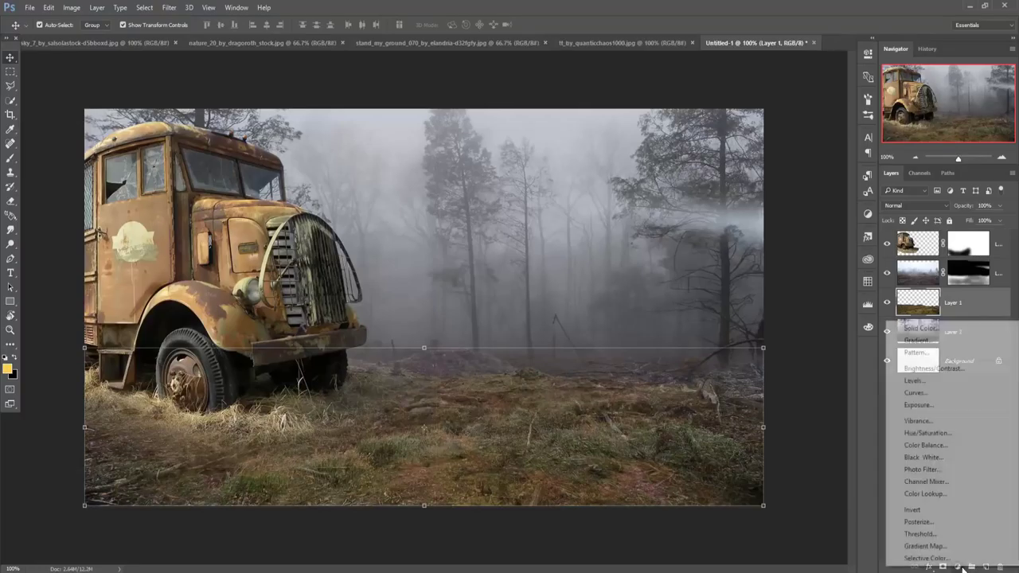
{"action": "left_click", "coordinate": [938, 444]}
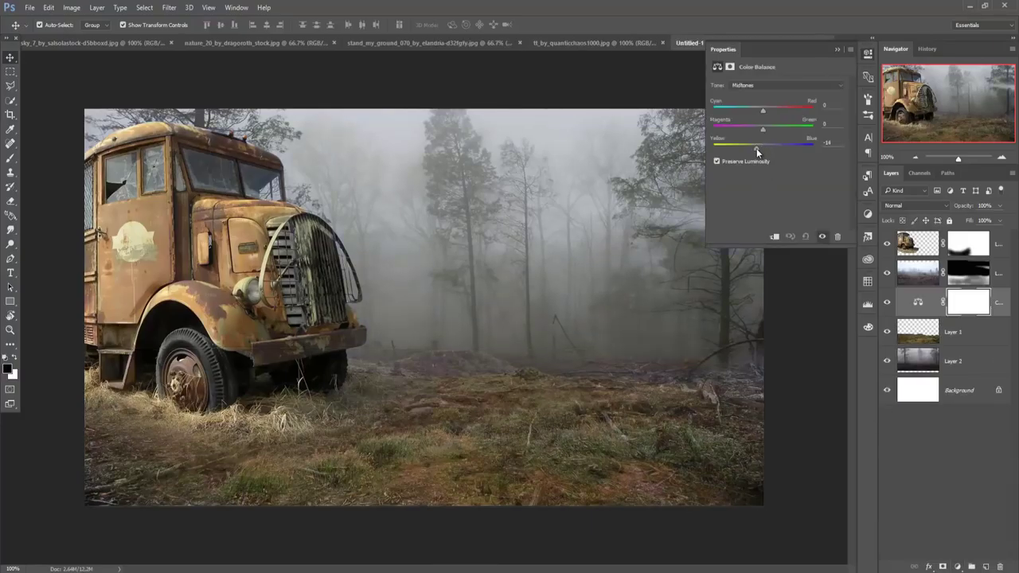
{"action": "left_click_drag", "start_coordinate": [752, 150], "coordinate": [755, 149]}
{"action": "left_click_drag", "start_coordinate": [772, 131], "coordinate": [770, 132]}
{"action": "left_click", "coordinate": [850, 43]}
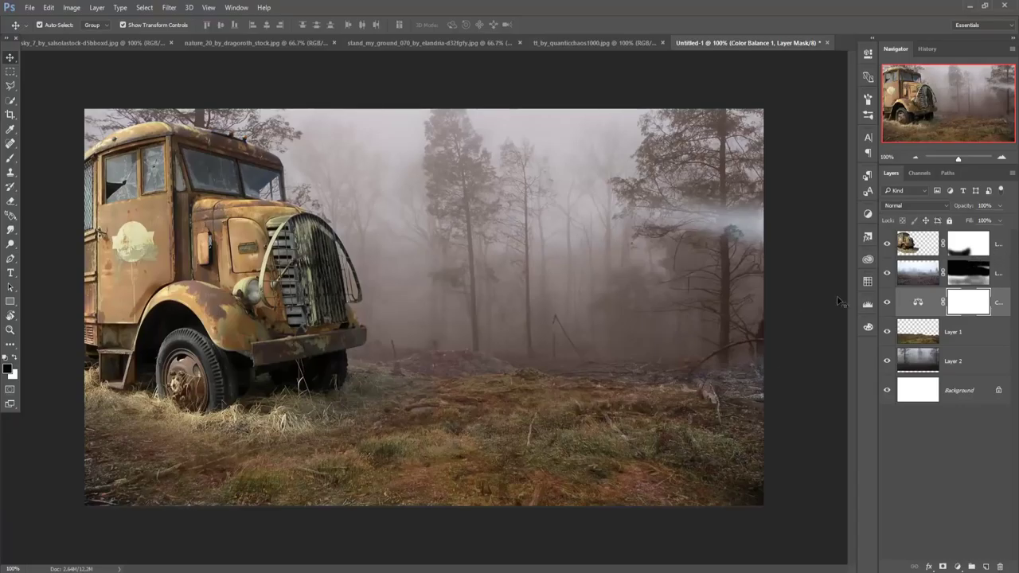
{"action": "left_click", "coordinate": [920, 246]}
- Paint Layer 4's mask with a size-90 brush to soften the grass around the front tyre
{"action": "left_click", "coordinate": [971, 251]}
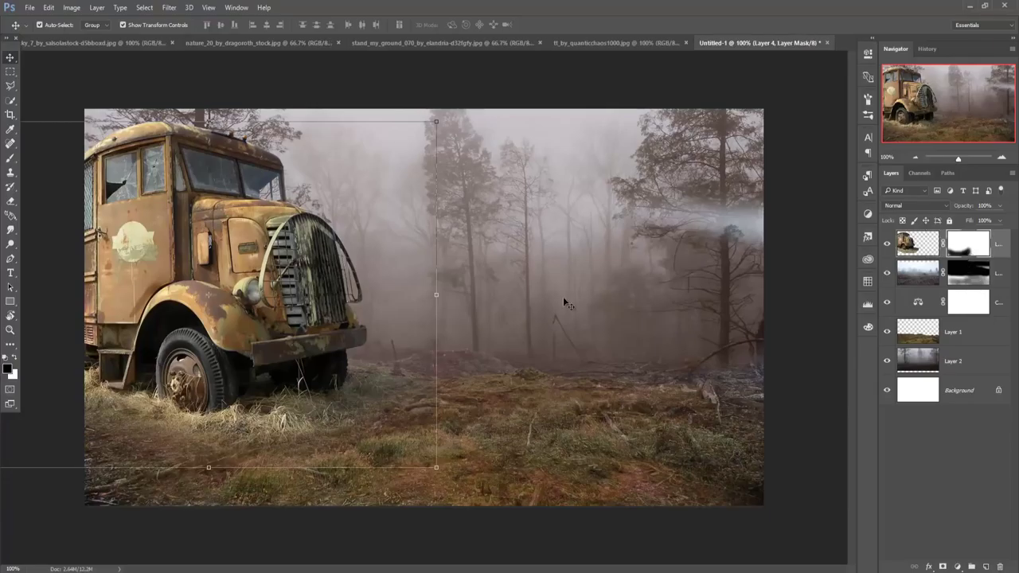
{"action": "left_click", "coordinate": [10, 163]}
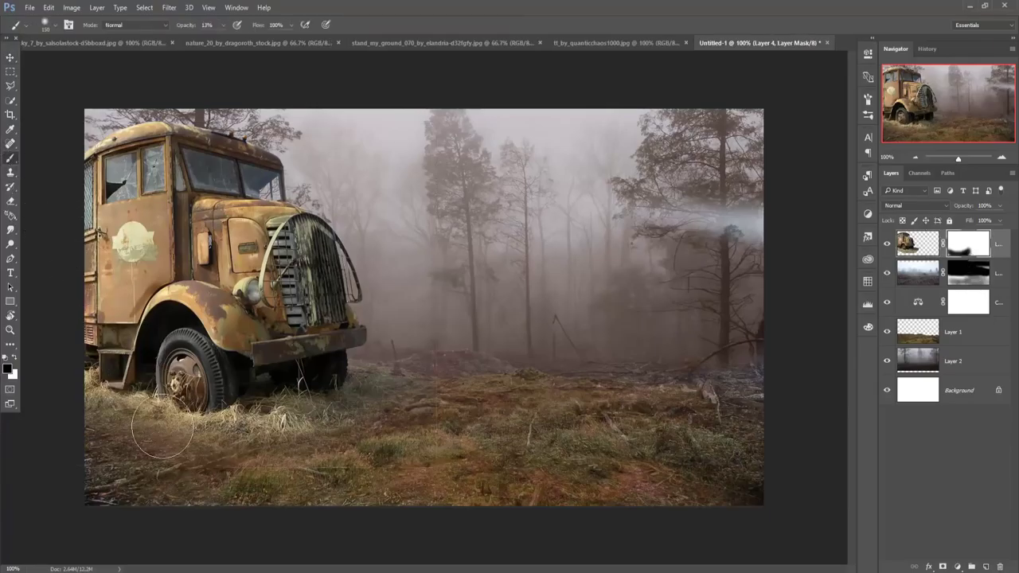
{"action": "key", "text": "bracketleft"}
{"action": "key", "text": "bracketleft"}
{"action": "key", "text": "bracketleft"}
{"action": "mouse_move", "coordinate": [297, 433]}
{"action": "left_mouse_down"}
{"action": "mouse_move", "coordinate": [117, 415]}
{"action": "mouse_move", "coordinate": [358, 409]}
{"action": "mouse_move", "coordinate": [170, 444]}
{"action": "mouse_move", "coordinate": [155, 421]}
{"action": "mouse_move", "coordinate": [134, 417]}
{"action": "mouse_move", "coordinate": [176, 427]}
{"action": "mouse_move", "coordinate": [203, 421]}
{"action": "mouse_move", "coordinate": [195, 429]}
{"action": "mouse_move", "coordinate": [318, 400]}
{"action": "mouse_move", "coordinate": [265, 452]}
{"action": "mouse_move", "coordinate": [361, 454]}
{"action": "left_mouse_up"}
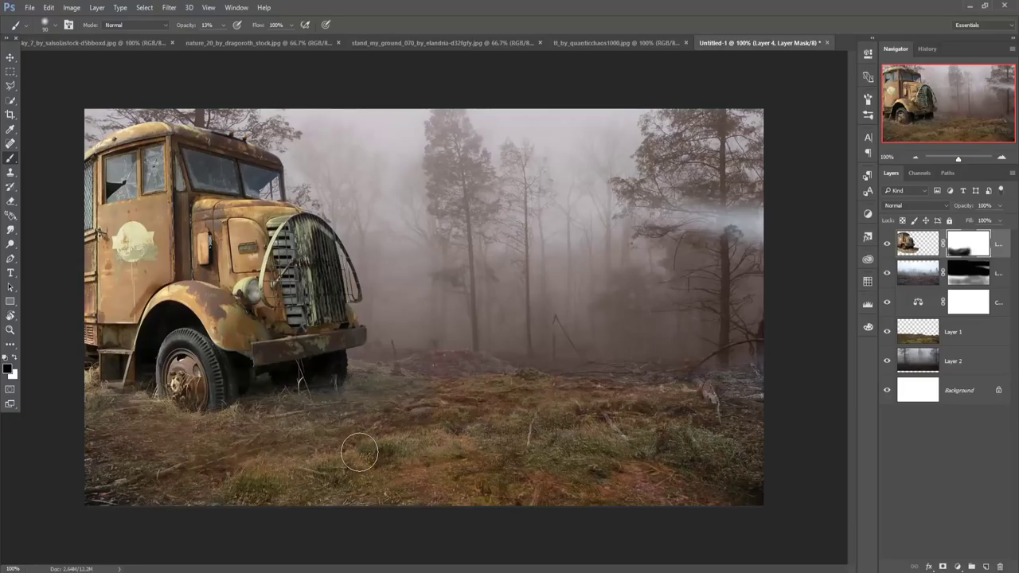
{"action": "left_click", "coordinate": [9, 58]}
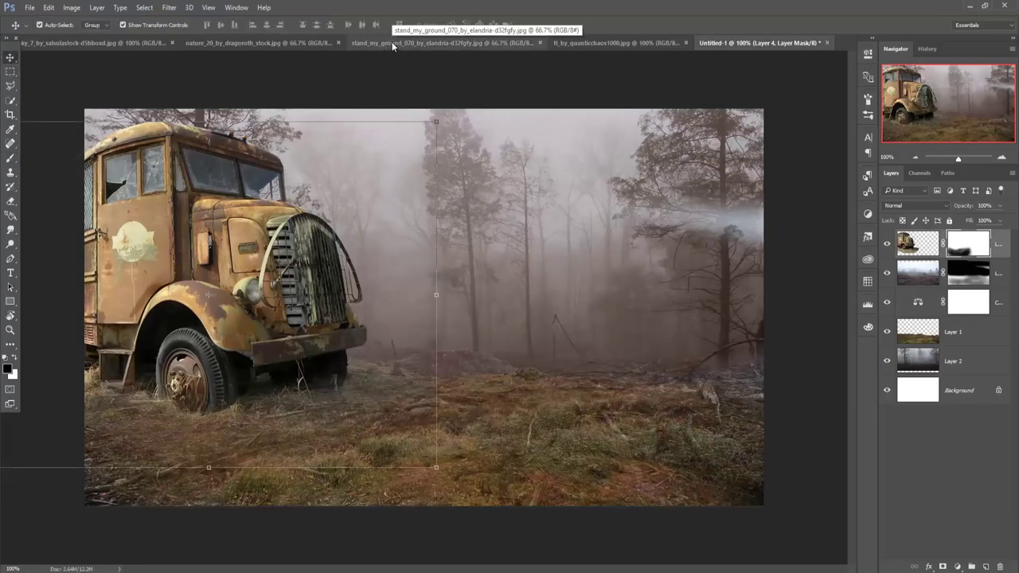
{"action": "left_click", "coordinate": [609, 43]}
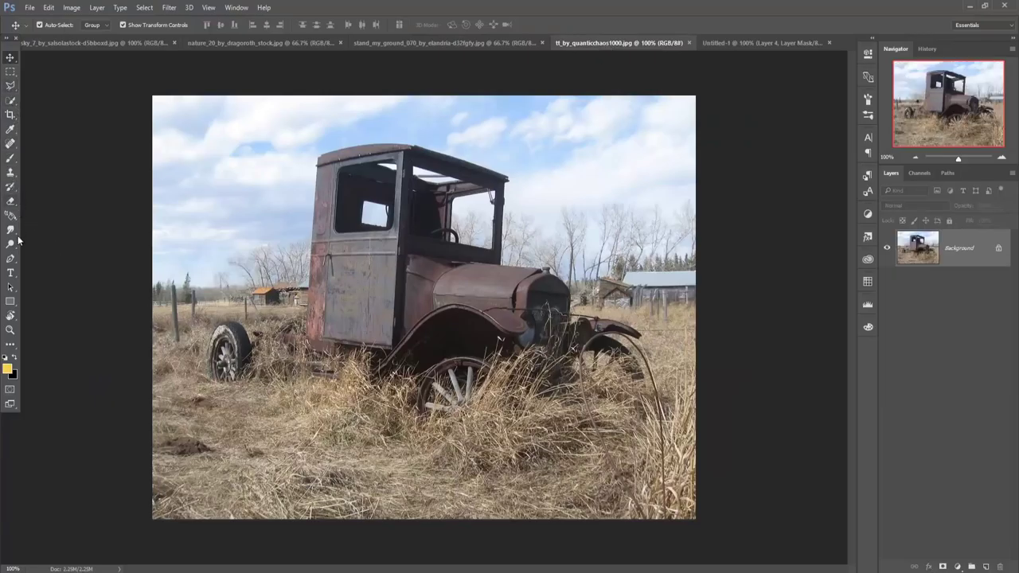
- Trace a pen path around the old rusty truck in tt_by_quanticchaos1000.jpg
{"action": "left_click", "coordinate": [11, 260]}
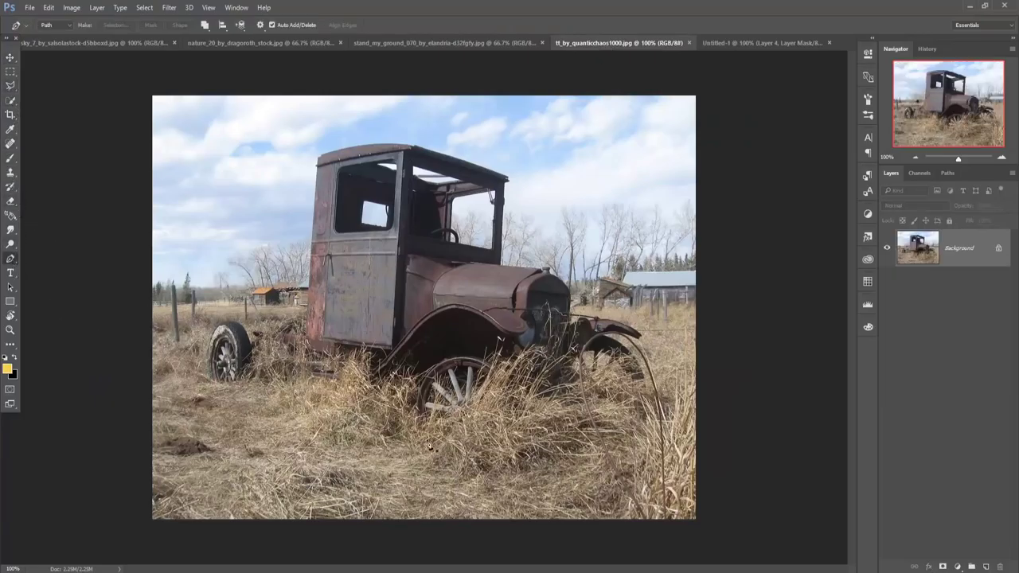
{"action": "left_click", "coordinate": [485, 520]}
{"action": "scroll", "coordinate": [199, 378], "scroll_direction": "up", "scroll_amount": 2}
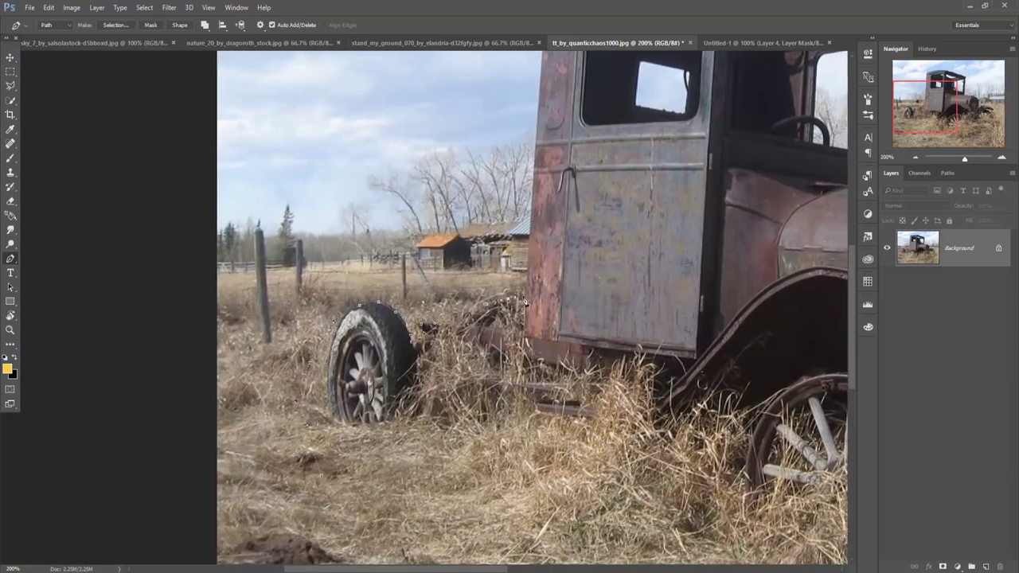
{"action": "scroll", "coordinate": [537, 209], "scroll_direction": "up", "scroll_amount": 3}
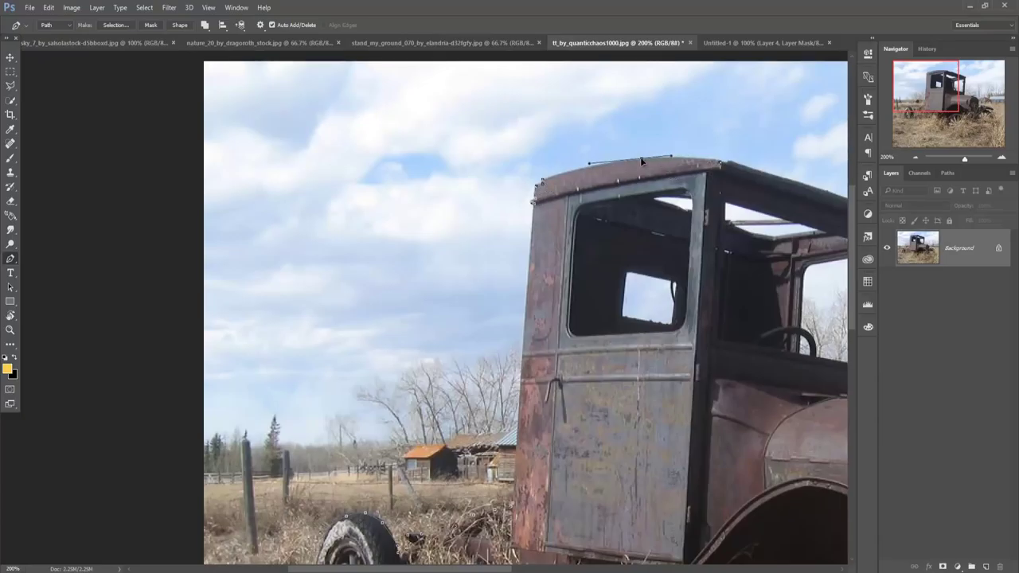
{"action": "left_click_drag", "start_coordinate": [720, 169], "coordinate": [579, 272]}
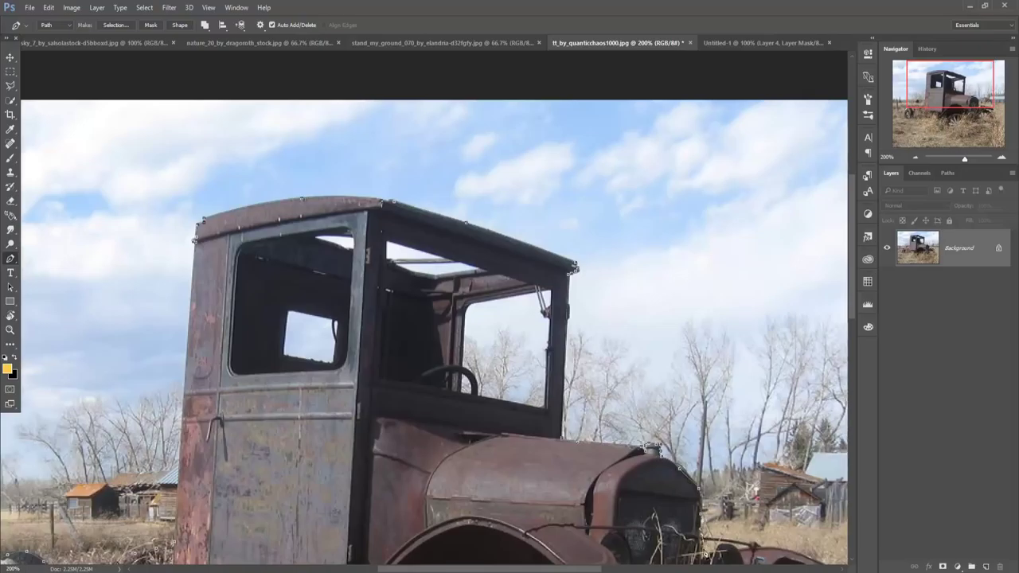
{"action": "left_click_drag", "start_coordinate": [797, 566], "coordinate": [679, 340]}
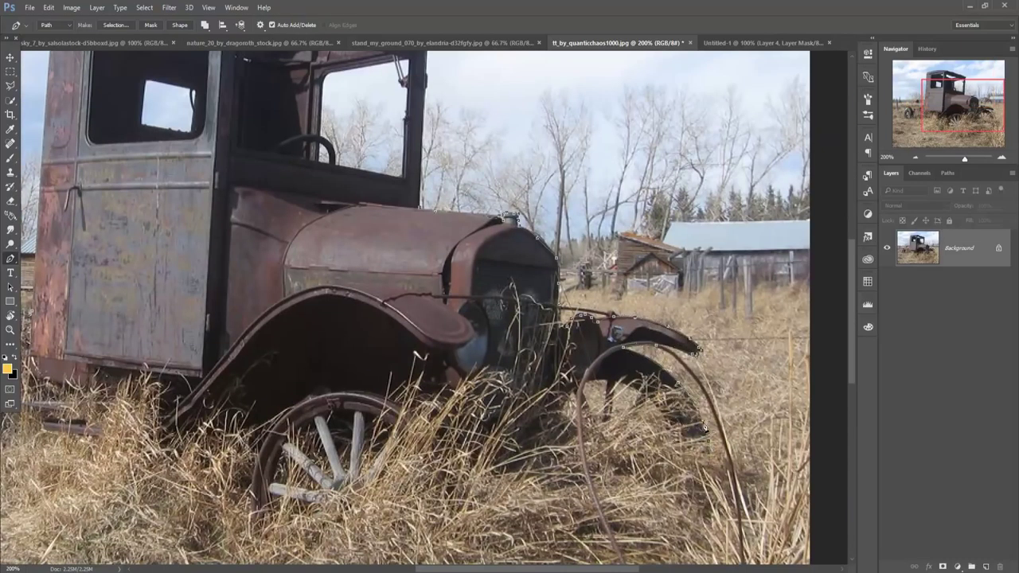
{"action": "left_click_drag", "start_coordinate": [785, 516], "coordinate": [744, 305]}
{"action": "key", "text": "ctrl+minus"}
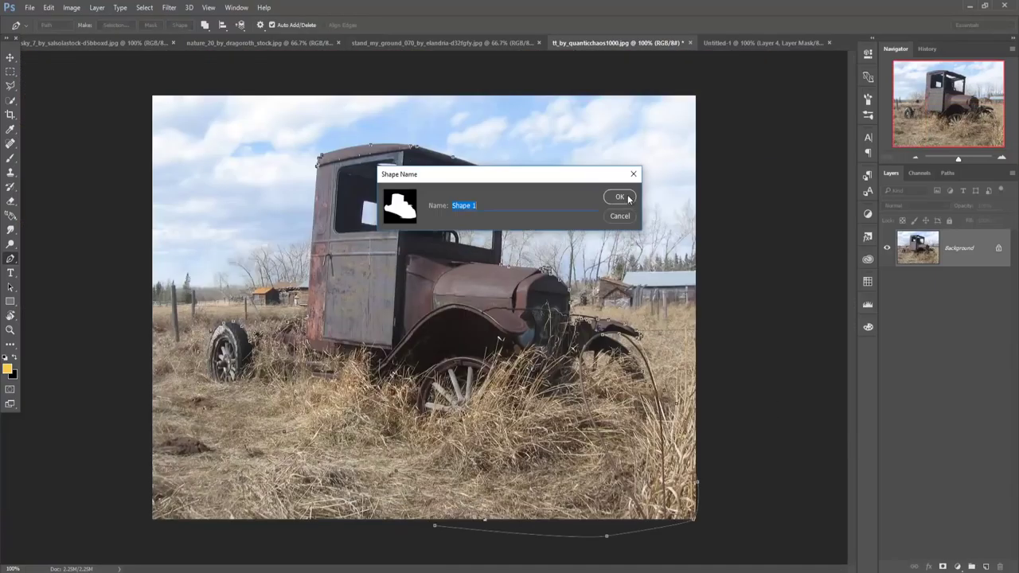
- Convert the truck's pen path into an active selection
{"action": "right_click", "coordinate": [470, 159]}
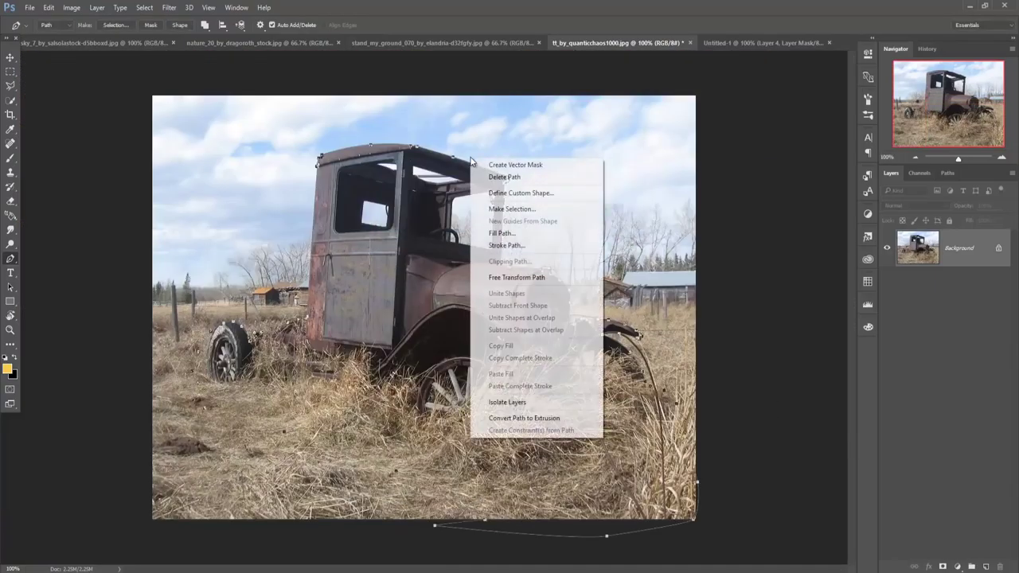
{"action": "left_click", "coordinate": [507, 209]}
{"action": "left_click", "coordinate": [568, 171]}
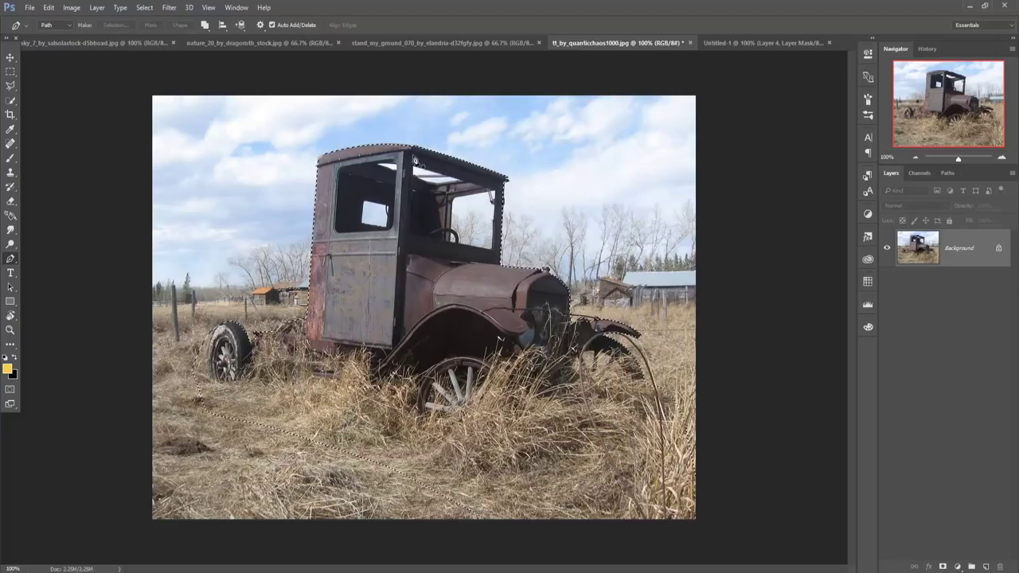
{"action": "left_click", "coordinate": [11, 58]}
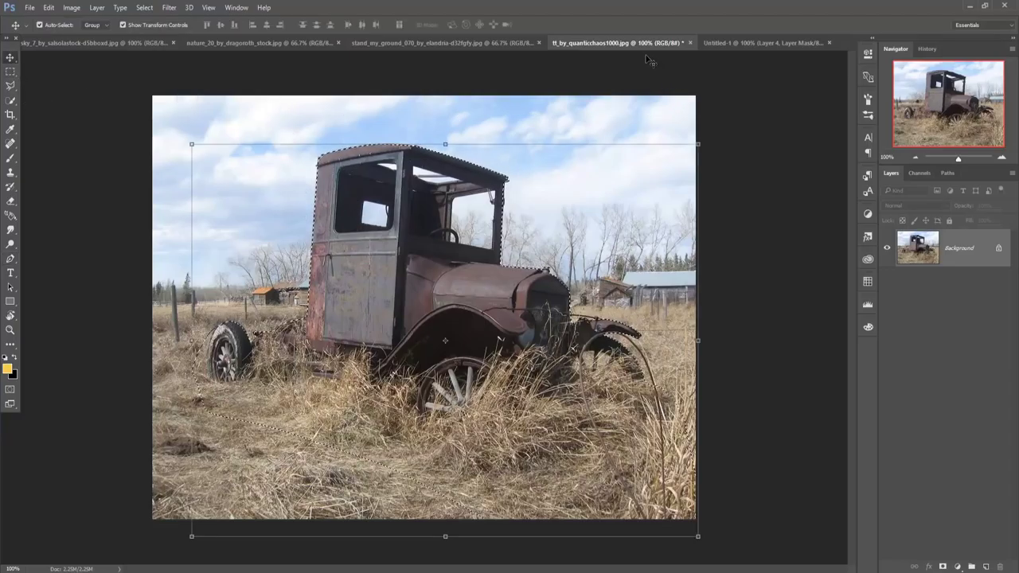
- Drag the selected truck into the forest composition and close the source photo
{"action": "left_click_drag", "start_coordinate": [616, 42], "coordinate": [605, 105]}
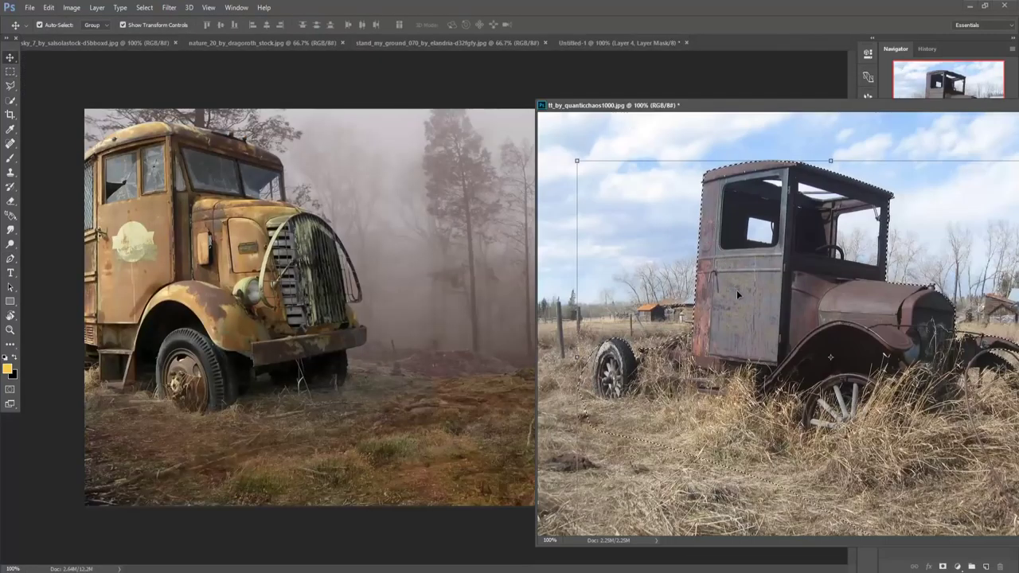
{"action": "left_click_drag", "start_coordinate": [737, 290], "coordinate": [433, 278]}
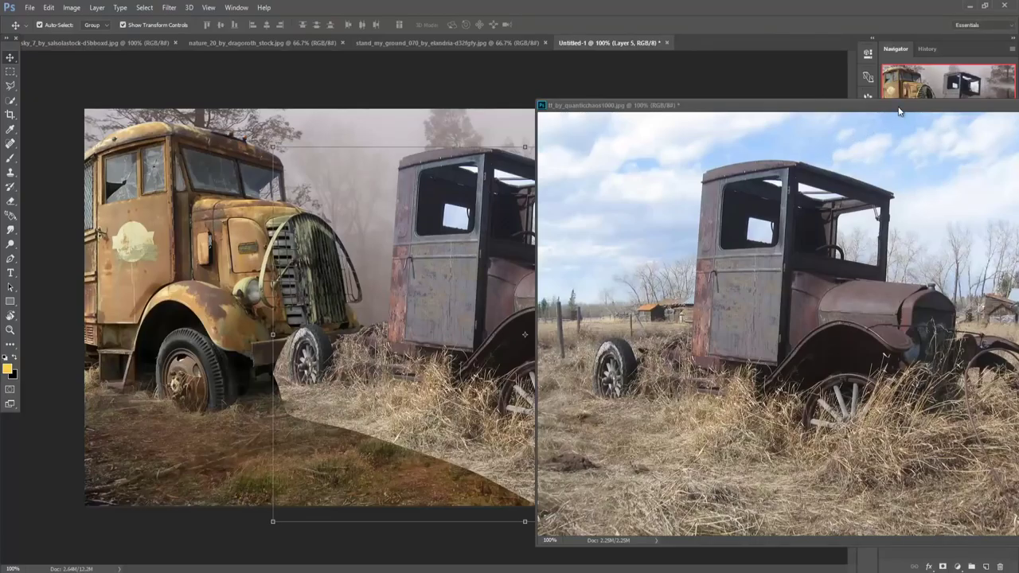
{"action": "left_click_drag", "start_coordinate": [900, 111], "coordinate": [506, 144]}
{"action": "left_click", "coordinate": [646, 137]}
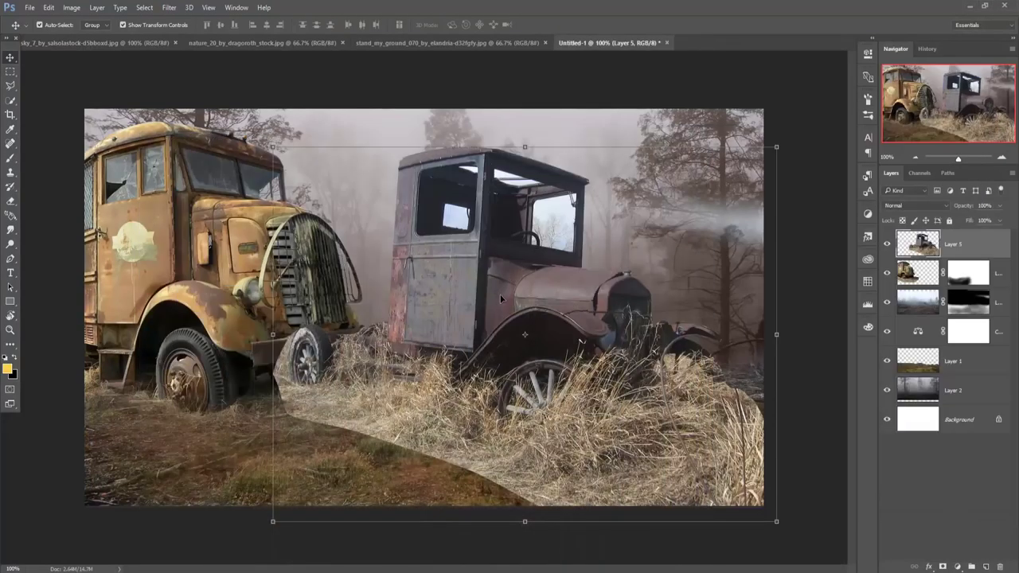
- Scale Layer 5's truck to about 56% and place it on the ground at the right
{"action": "mouse_move", "coordinate": [501, 298]}
{"action": "left_mouse_down"}
{"action": "mouse_move", "coordinate": [679, 355]}
{"action": "mouse_move", "coordinate": [584, 329]}
{"action": "left_mouse_up"}
{"action": "left_click_drag", "start_coordinate": [406, 137], "coordinate": [518, 216]}
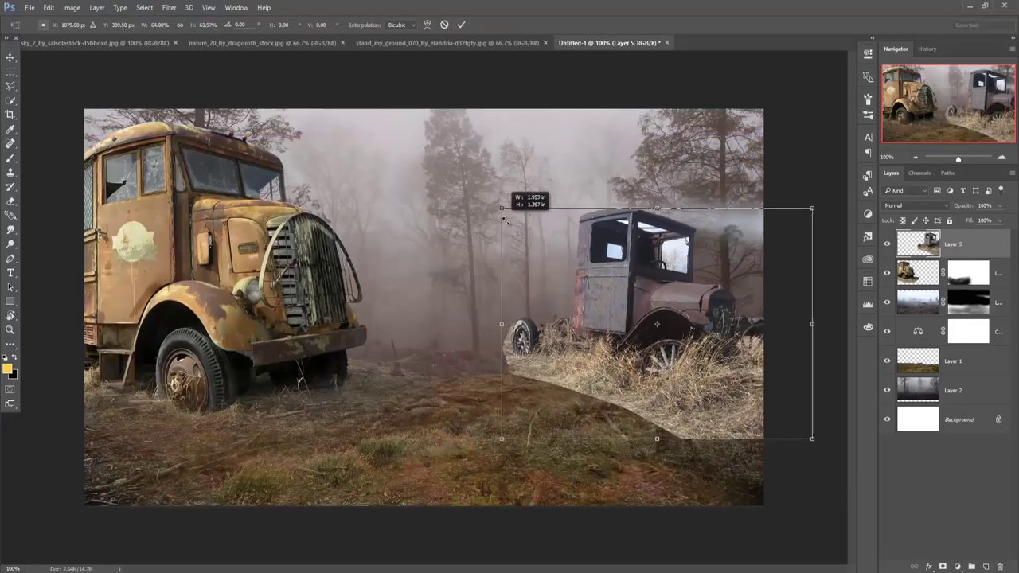
{"action": "mouse_move", "coordinate": [645, 315]}
{"action": "left_mouse_down"}
{"action": "mouse_move", "coordinate": [637, 366]}
{"action": "mouse_move", "coordinate": [629, 340]}
{"action": "left_mouse_up"}
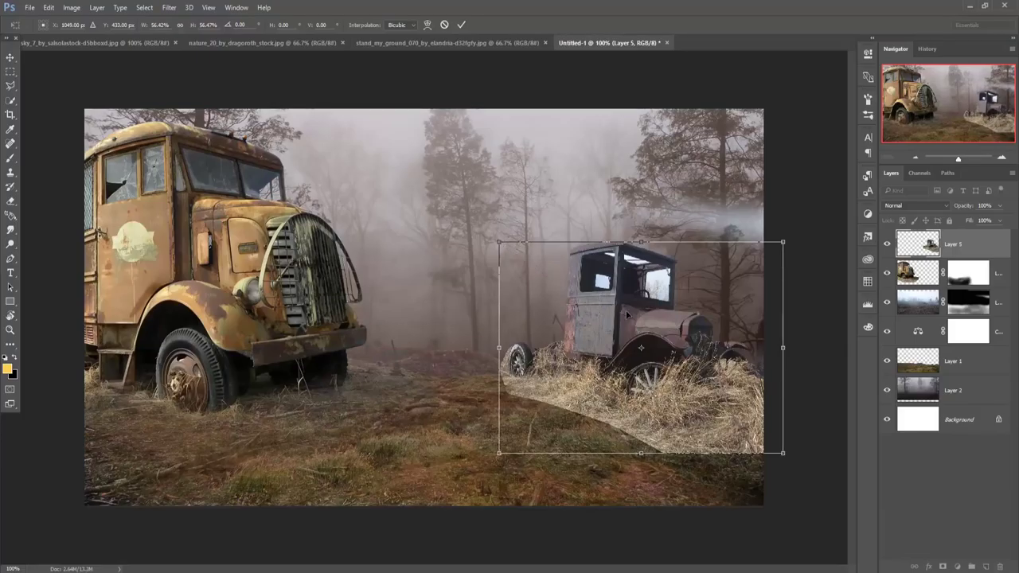
{"action": "left_click_drag", "start_coordinate": [628, 316], "coordinate": [657, 319]}
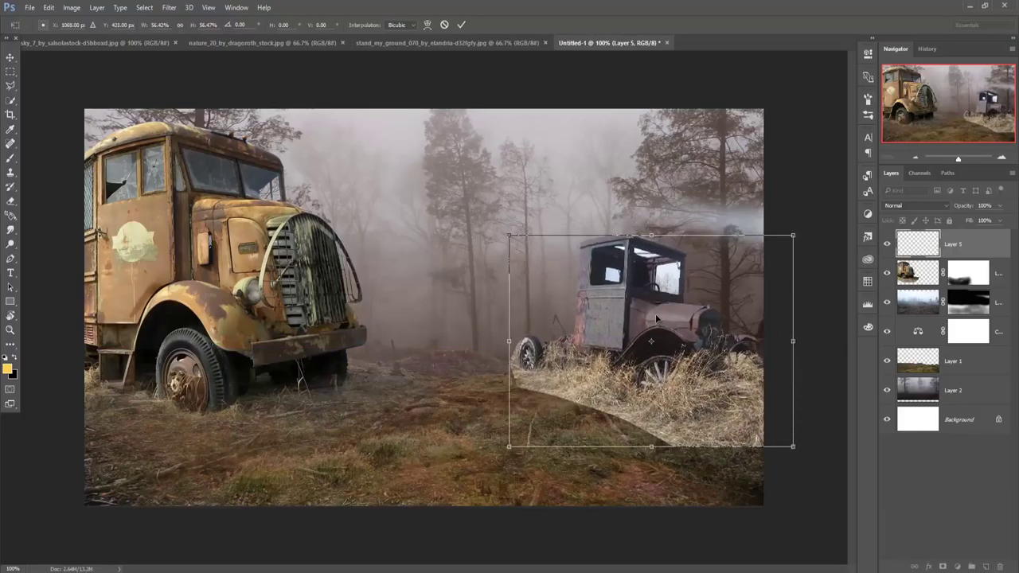
{"action": "left_click", "coordinate": [461, 25]}
{"action": "left_click", "coordinate": [10, 85]}
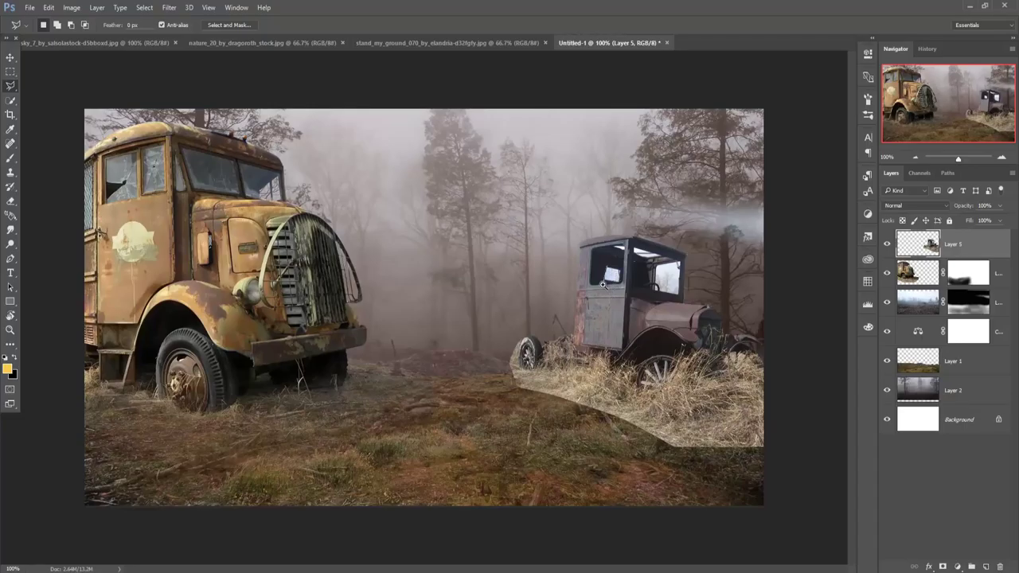
- Delete the sky showing through the truck's left cab window
{"action": "scroll", "coordinate": [603, 285], "scroll_direction": "up", "scroll_amount": 1}
{"action": "scroll", "coordinate": [609, 271], "scroll_direction": "up", "scroll_amount": 1}
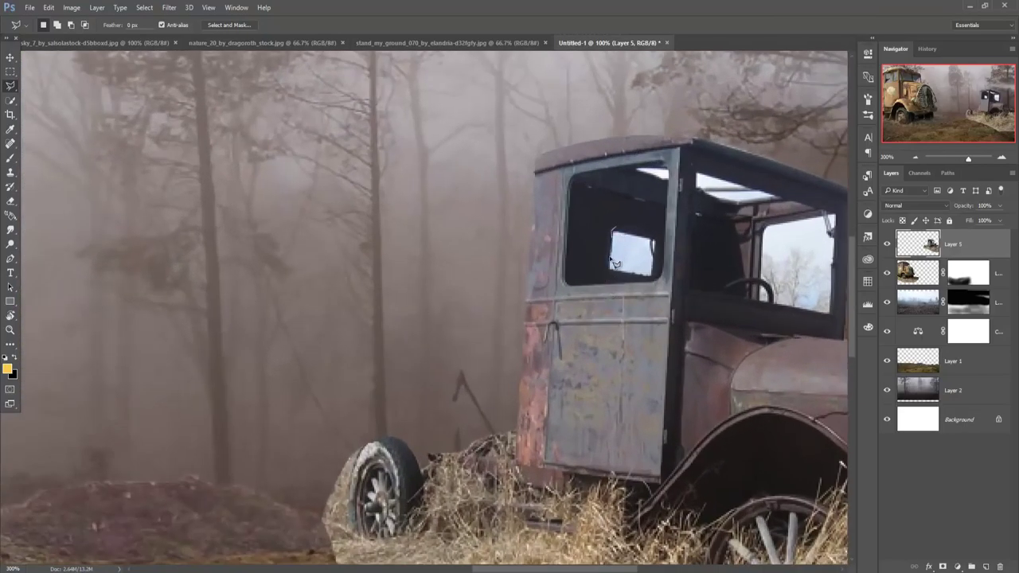
{"action": "left_click", "coordinate": [608, 271]}
{"action": "left_click", "coordinate": [653, 278]}
{"action": "left_click", "coordinate": [655, 238]}
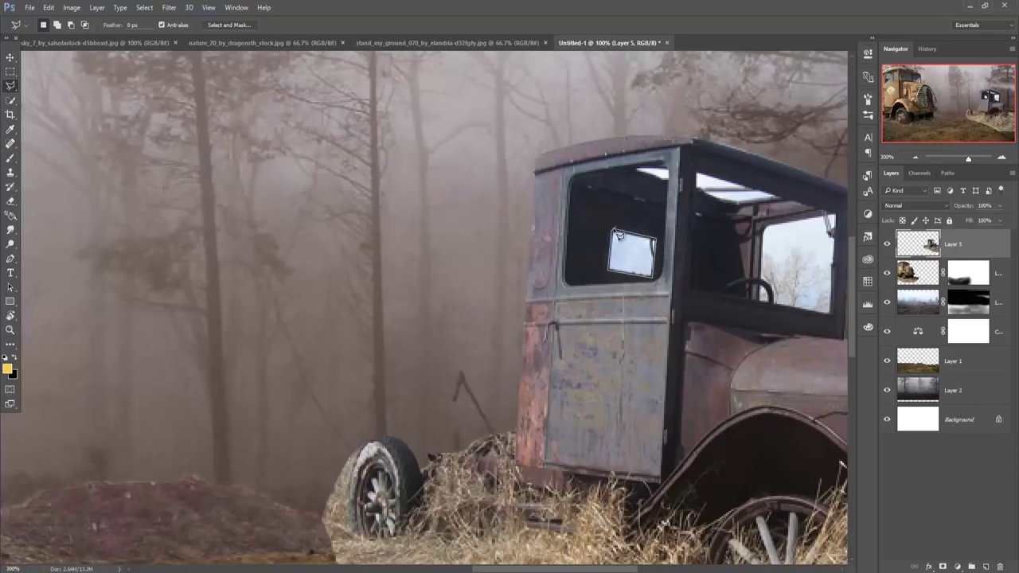
{"action": "left_click", "coordinate": [618, 234]}
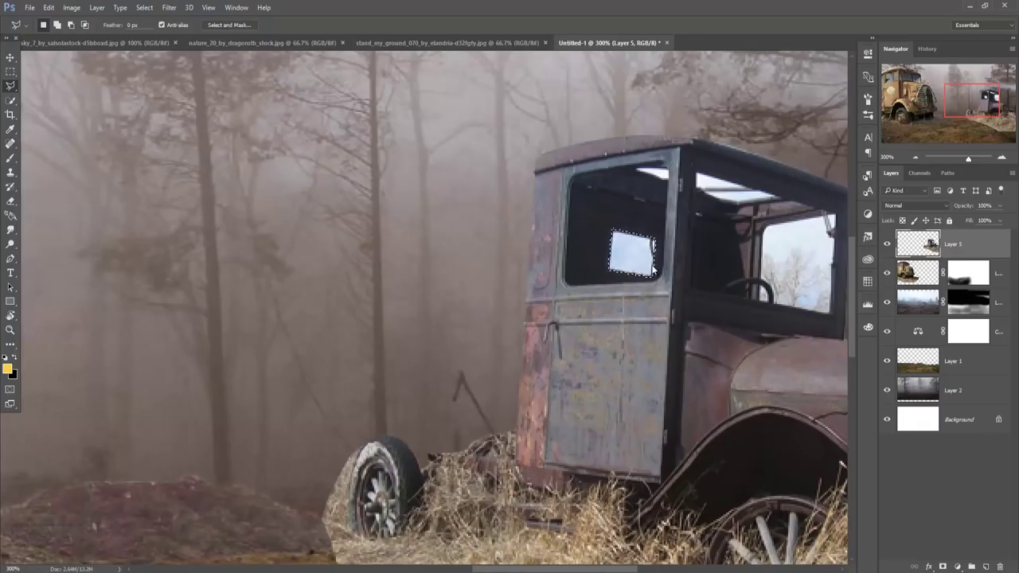
{"action": "key", "text": "Delete"}
{"action": "key", "text": "ctrl+d"}
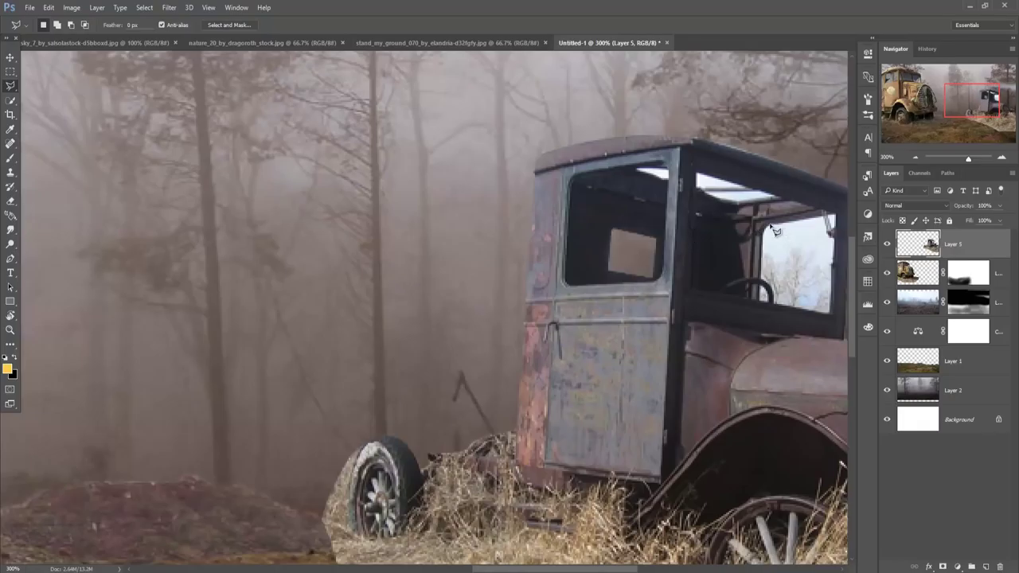
- Delete the sky showing through the truck's right cab window
{"action": "left_click", "coordinate": [766, 306]}
{"action": "left_click", "coordinate": [832, 314]}
{"action": "left_click", "coordinate": [834, 214]}
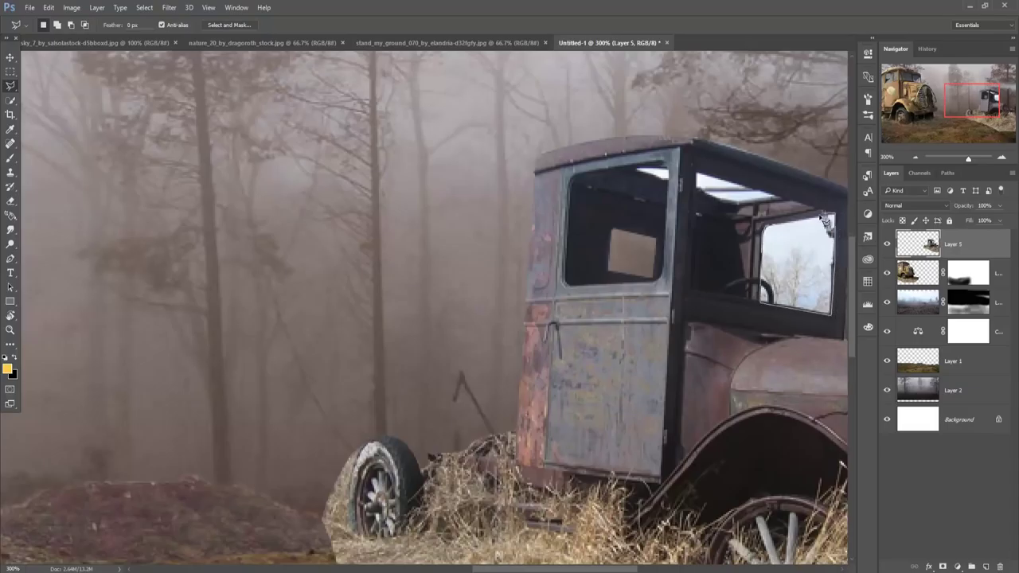
{"action": "double_click", "coordinate": [763, 226]}
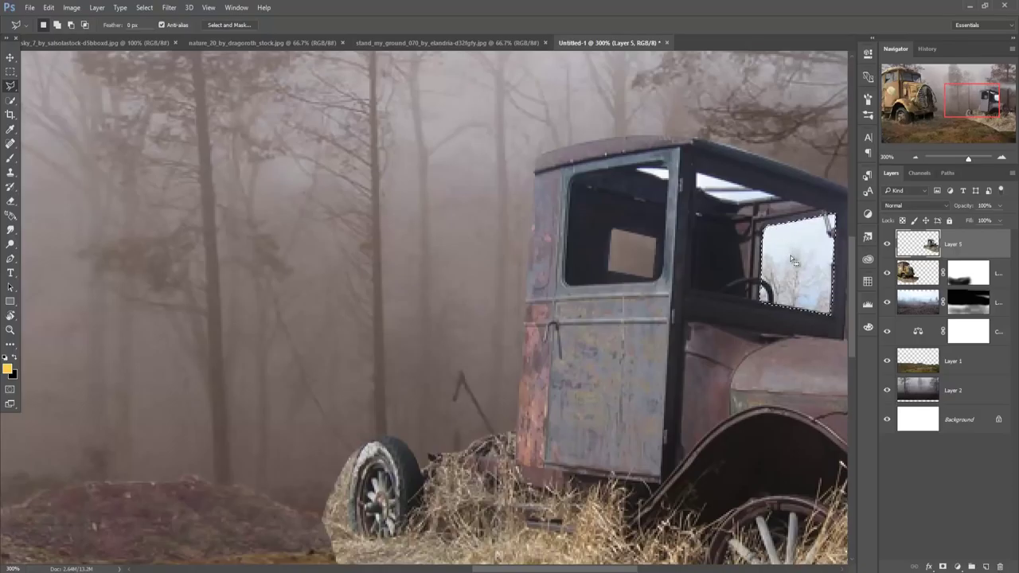
{"action": "key", "text": "Delete"}
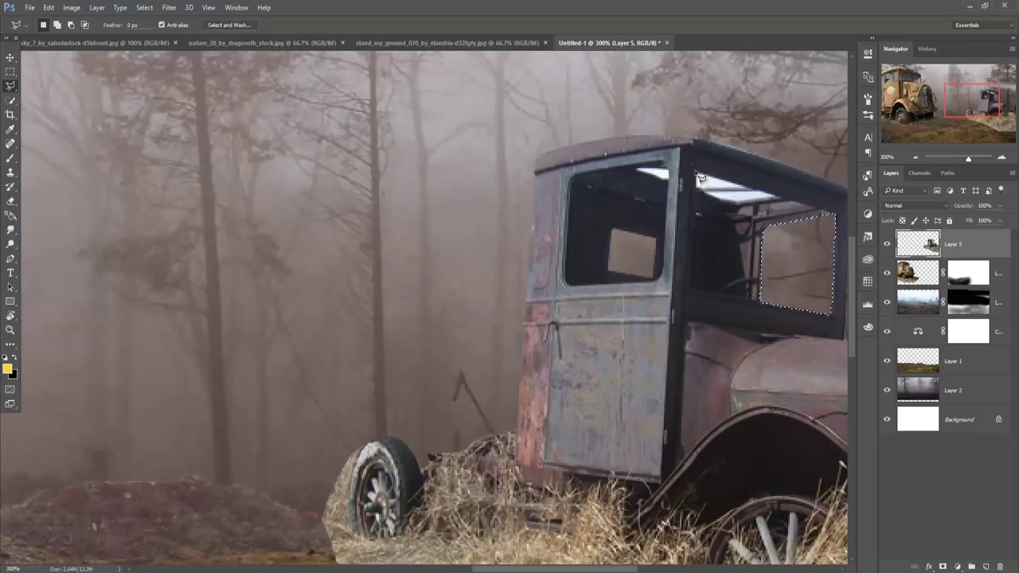
{"action": "key", "text": "ctrl+d"}
- Delete the white reflection on the cab, deselect, and fit the composition on screen
{"action": "left_click", "coordinate": [697, 190]}
{"action": "left_click", "coordinate": [697, 173]}
{"action": "key", "text": "Delete"}
{"action": "key", "text": "ctrl+d"}
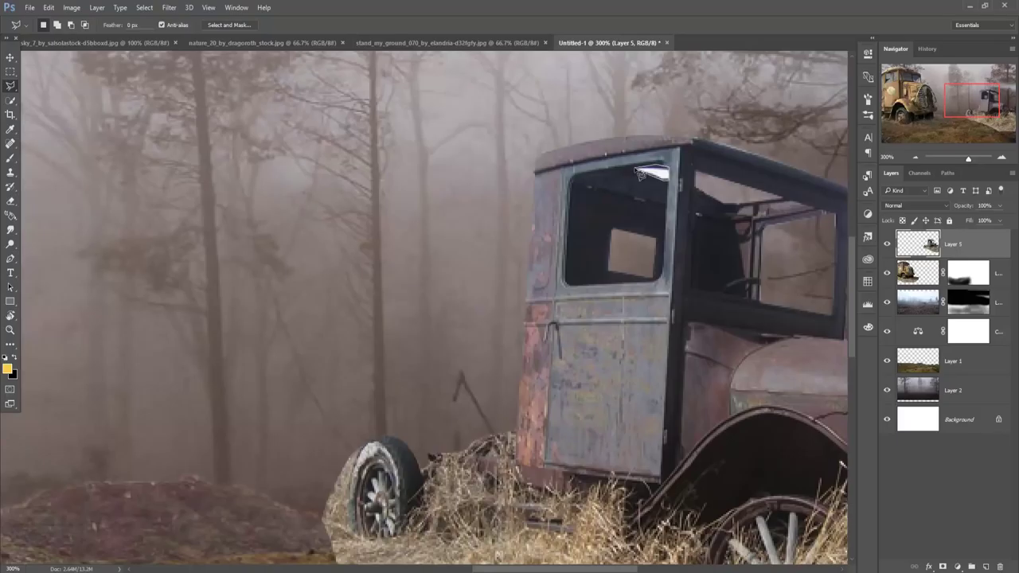
{"action": "left_click", "coordinate": [145, 8]}
{"action": "left_click", "coordinate": [154, 30]}
{"action": "key", "text": "v"}
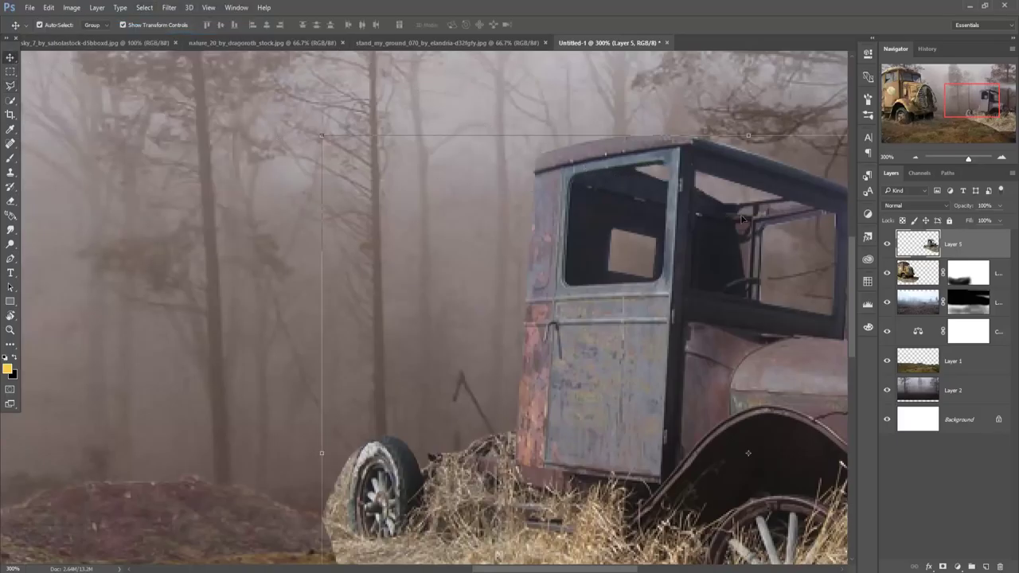
{"action": "key", "text": "ctrl+0"}
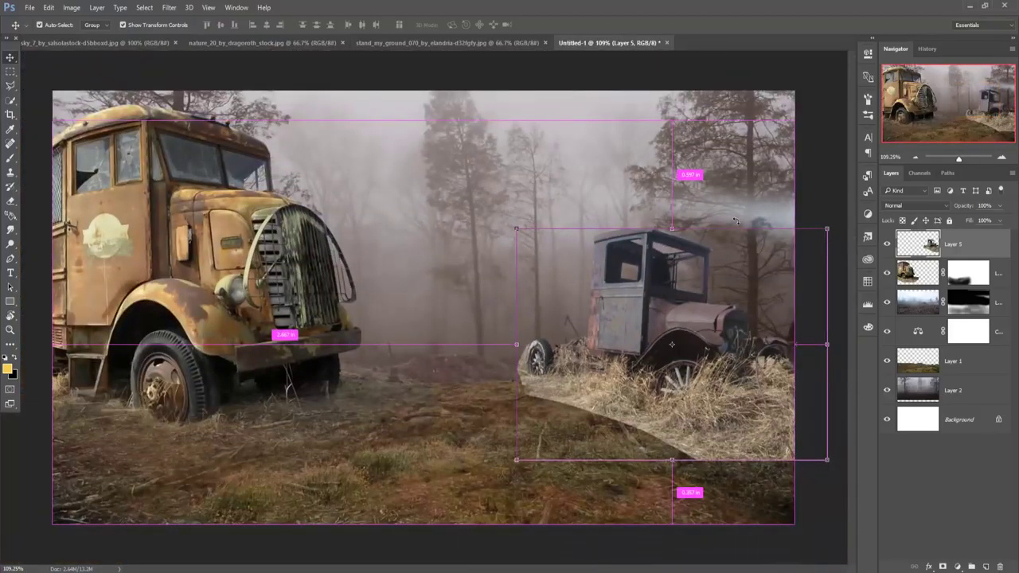
- Mask Layer 5 and brush away its hard grass edge near the right truck's wheel
{"action": "left_click", "coordinate": [943, 567]}
{"action": "left_click", "coordinate": [10, 157]}
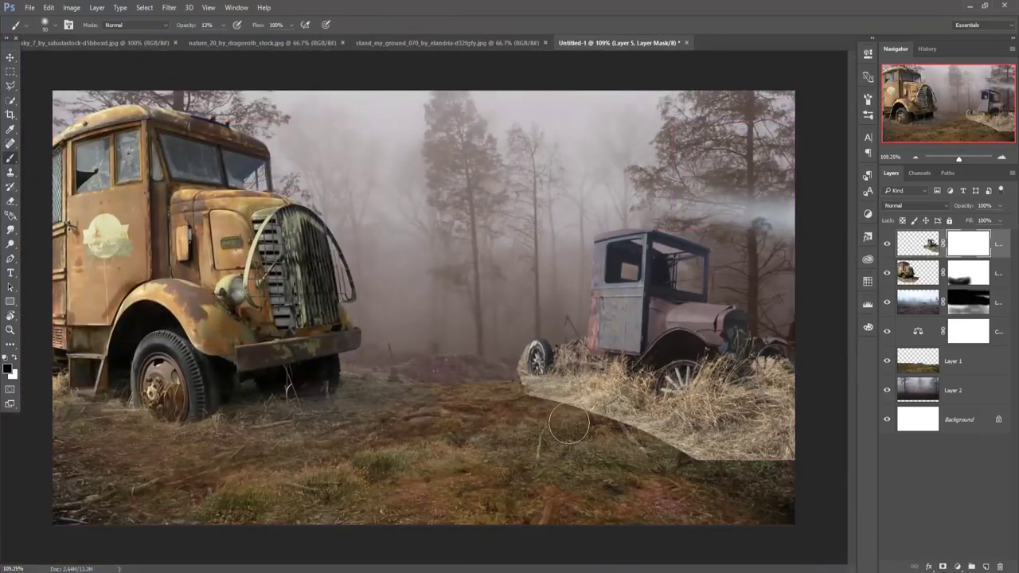
{"action": "mouse_move", "coordinate": [733, 457]}
{"action": "left_mouse_down"}
{"action": "mouse_move", "coordinate": [751, 445]}
{"action": "mouse_move", "coordinate": [692, 462]}
{"action": "mouse_move", "coordinate": [637, 455]}
{"action": "mouse_move", "coordinate": [797, 443]}
{"action": "mouse_move", "coordinate": [557, 426]}
{"action": "mouse_move", "coordinate": [609, 414]}
{"action": "mouse_move", "coordinate": [527, 419]}
{"action": "mouse_move", "coordinate": [514, 405]}
{"action": "mouse_move", "coordinate": [529, 367]}
{"action": "mouse_move", "coordinate": [496, 356]}
{"action": "mouse_move", "coordinate": [514, 352]}
{"action": "mouse_move", "coordinate": [501, 314]}
{"action": "mouse_move", "coordinate": [524, 345]}
{"action": "mouse_move", "coordinate": [512, 355]}
{"action": "mouse_move", "coordinate": [515, 332]}
{"action": "mouse_move", "coordinate": [513, 402]}
{"action": "mouse_move", "coordinate": [575, 408]}
{"action": "mouse_move", "coordinate": [618, 446]}
{"action": "mouse_move", "coordinate": [637, 444]}
{"action": "left_mouse_up"}
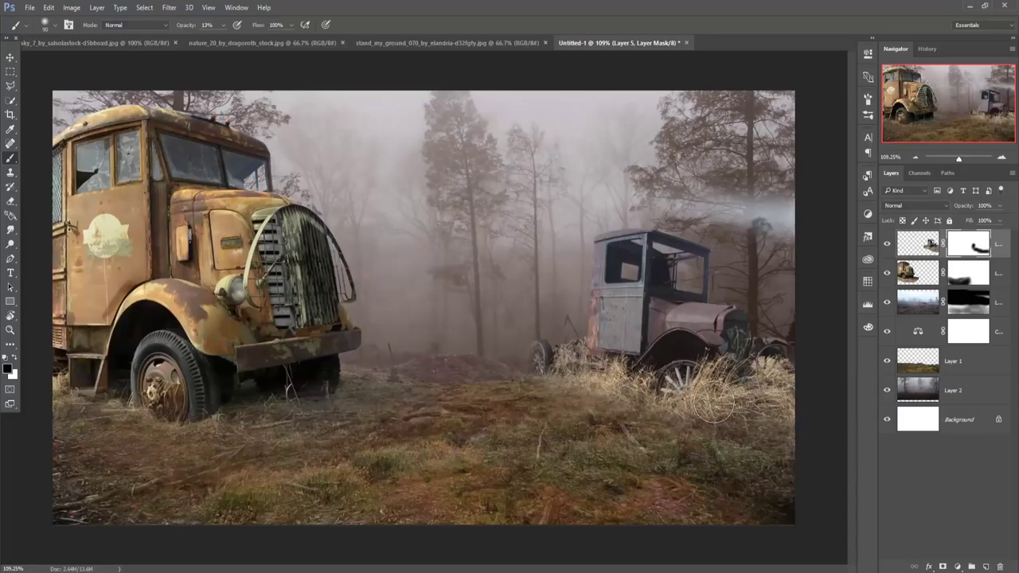
{"action": "mouse_move", "coordinate": [728, 410]}
{"action": "left_mouse_down"}
{"action": "mouse_move", "coordinate": [635, 401]}
{"action": "mouse_move", "coordinate": [785, 377]}
{"action": "mouse_move", "coordinate": [679, 416]}
{"action": "mouse_move", "coordinate": [780, 462]}
{"action": "mouse_move", "coordinate": [761, 474]}
{"action": "mouse_move", "coordinate": [694, 443]}
{"action": "left_mouse_up"}
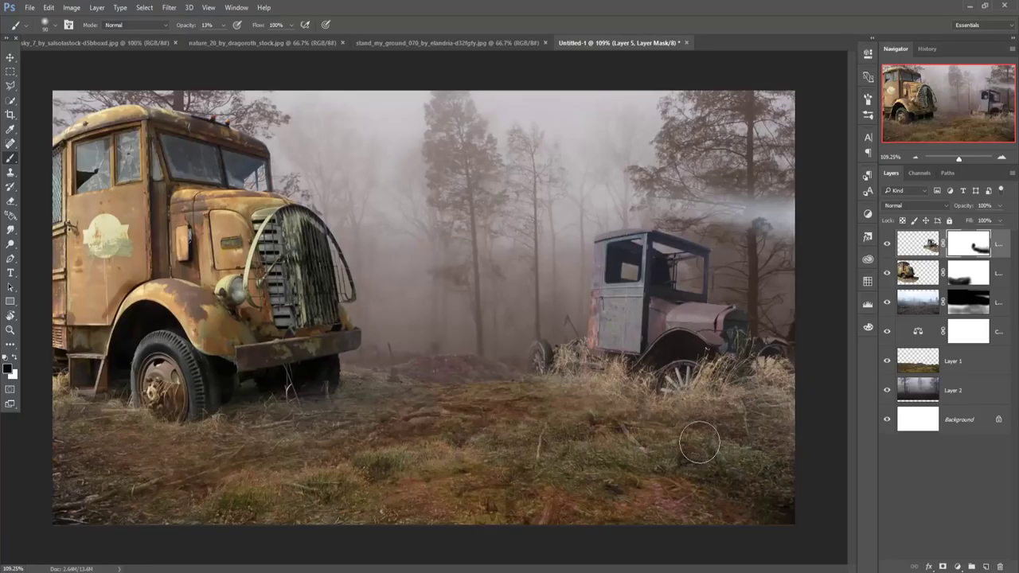
{"action": "left_click", "coordinate": [10, 58]}
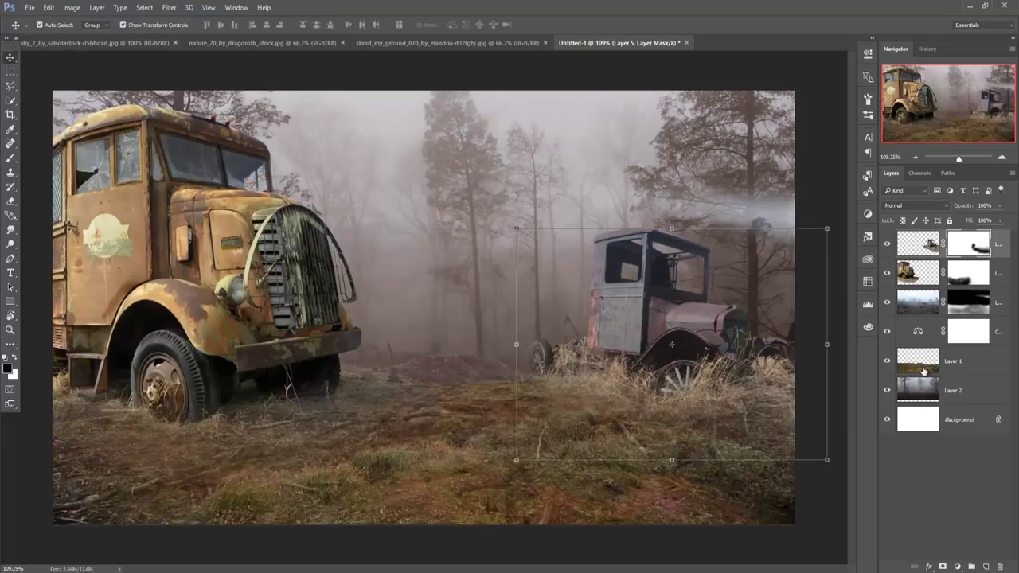
- Add a Vibrance layer above Layer 1 with Vibrance −42 and Saturation −15
{"action": "left_click", "coordinate": [924, 371]}
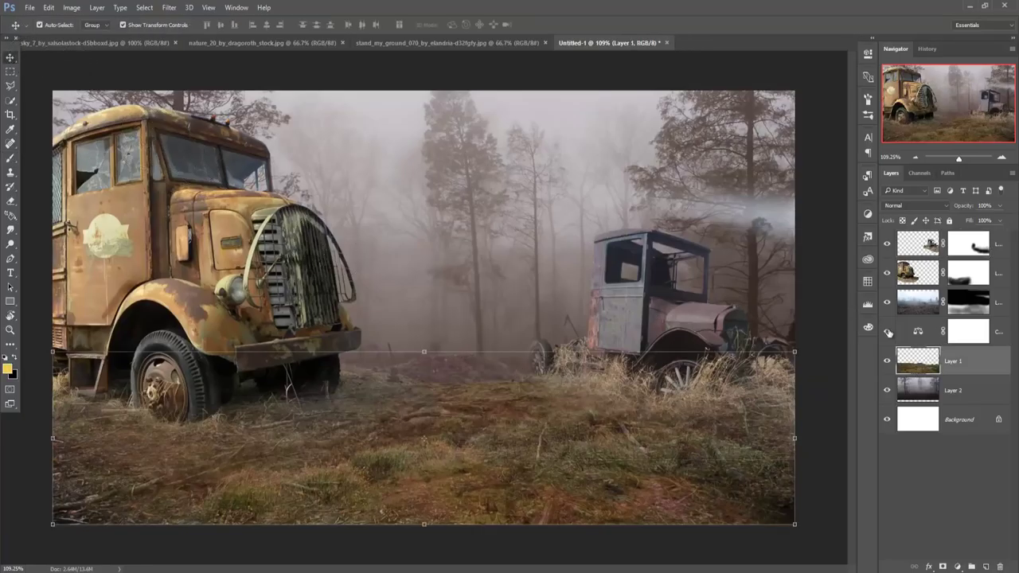
{"action": "left_click", "coordinate": [960, 566]}
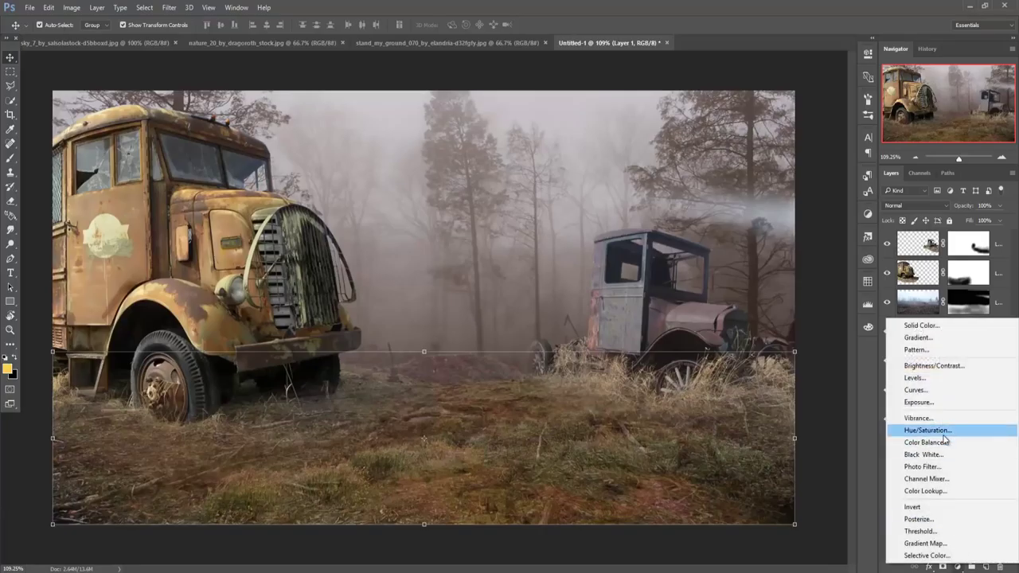
{"action": "left_click", "coordinate": [944, 418]}
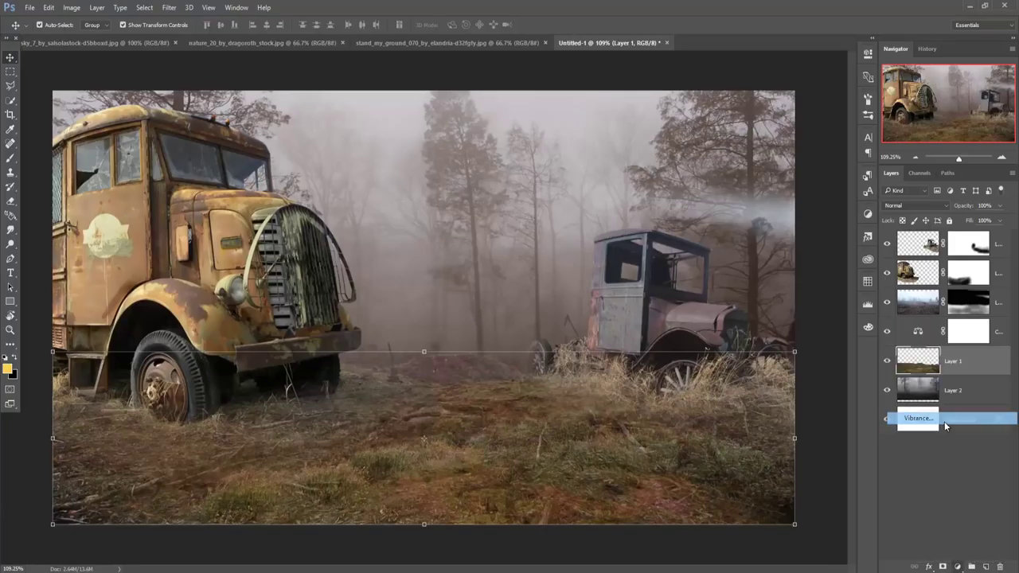
{"action": "mouse_move", "coordinate": [778, 97]}
{"action": "left_mouse_down"}
{"action": "mouse_move", "coordinate": [787, 92]}
{"action": "mouse_move", "coordinate": [767, 99]}
{"action": "left_mouse_up"}
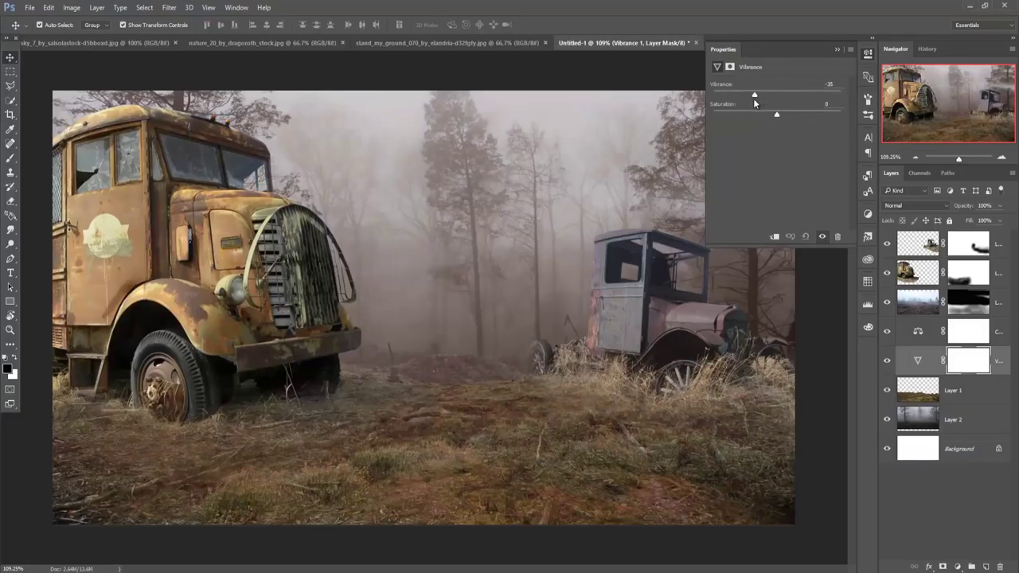
{"action": "left_click_drag", "start_coordinate": [753, 101], "coordinate": [750, 99]}
{"action": "mouse_move", "coordinate": [766, 115]}
{"action": "left_mouse_down"}
{"action": "mouse_move", "coordinate": [804, 117]}
{"action": "mouse_move", "coordinate": [764, 119]}
{"action": "left_mouse_up"}
{"action": "left_click", "coordinate": [836, 49]}
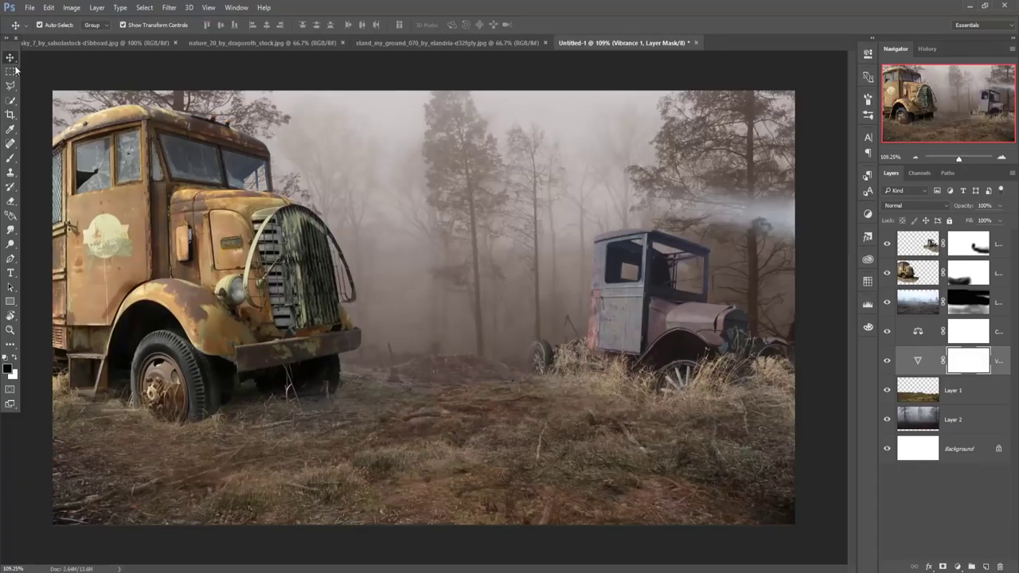
{"action": "left_click", "coordinate": [391, 40]}
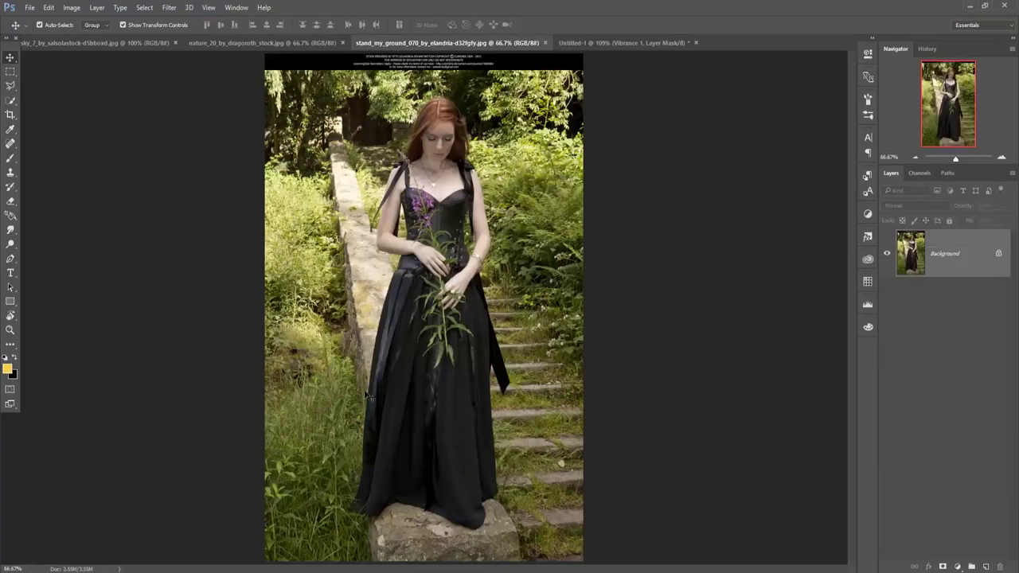
- Pen-trace the woman's dress hem and left side up to her arm
{"action": "left_click", "coordinate": [11, 259]}
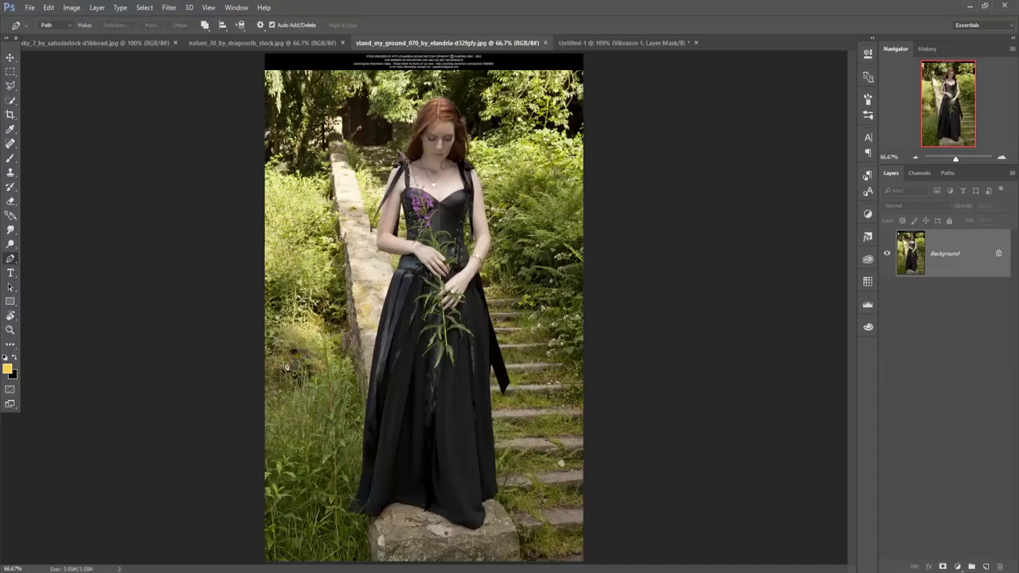
{"action": "key", "text": "ctrl+plus"}
{"action": "key", "text": "ctrl+plus"}
{"action": "key", "text": "ctrl+plus"}
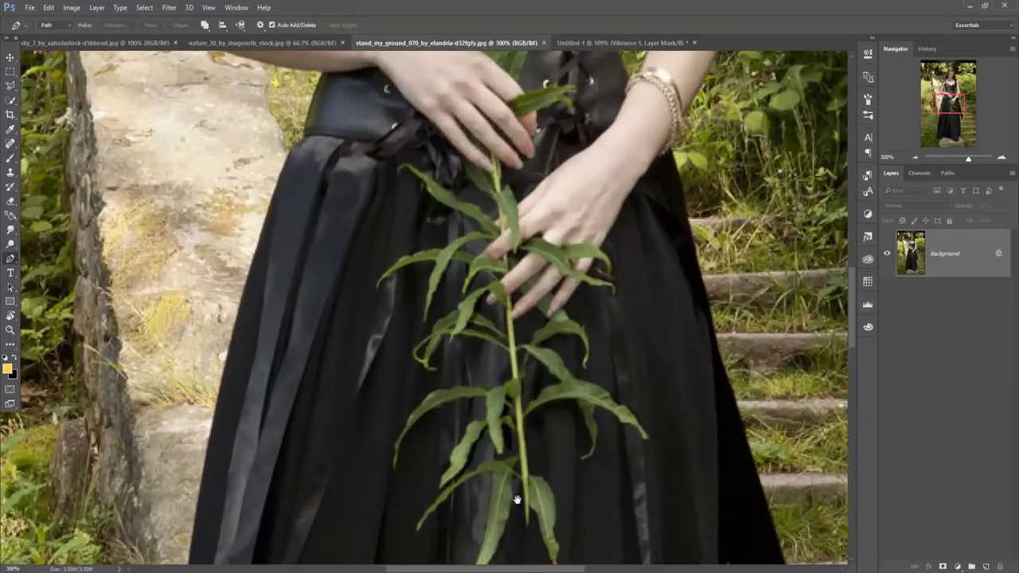
{"action": "left_click_drag", "start_coordinate": [517, 500], "coordinate": [502, 98]}
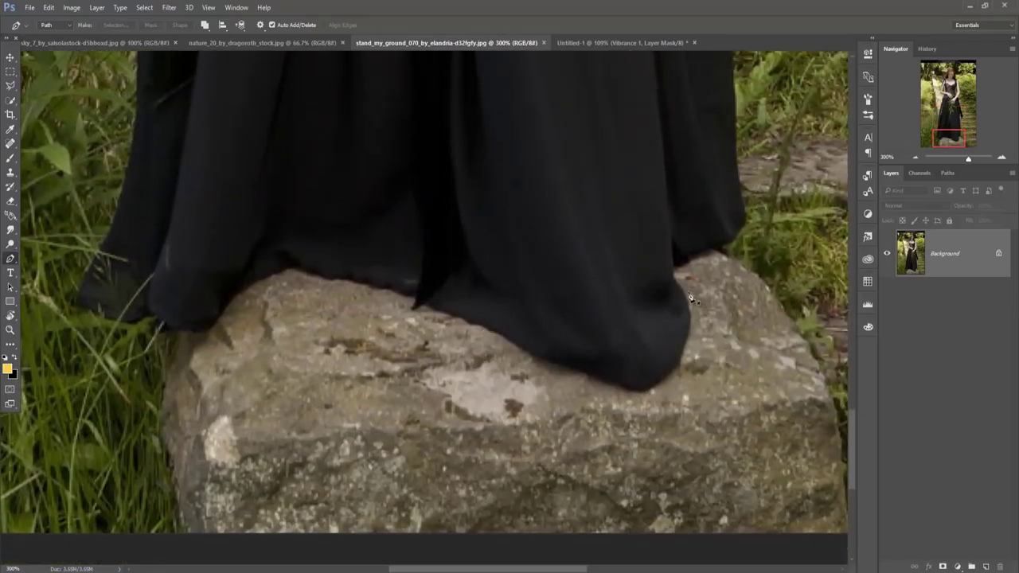
{"action": "left_click", "coordinate": [676, 283]}
{"action": "left_click", "coordinate": [679, 357]}
{"action": "left_click", "coordinate": [542, 358]}
{"action": "left_click", "coordinate": [430, 304]}
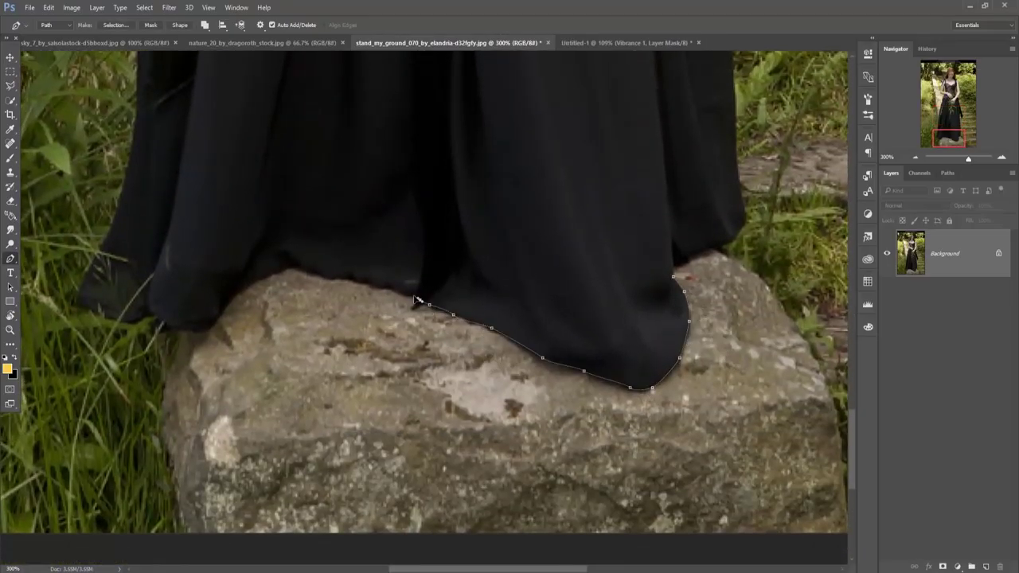
{"action": "left_click", "coordinate": [238, 288]}
{"action": "left_click", "coordinate": [83, 296]}
{"action": "scroll", "coordinate": [83, 287], "scroll_direction": "up", "scroll_amount": 10}
{"action": "scroll", "coordinate": [384, 403], "scroll_direction": "left", "scroll_amount": 5}
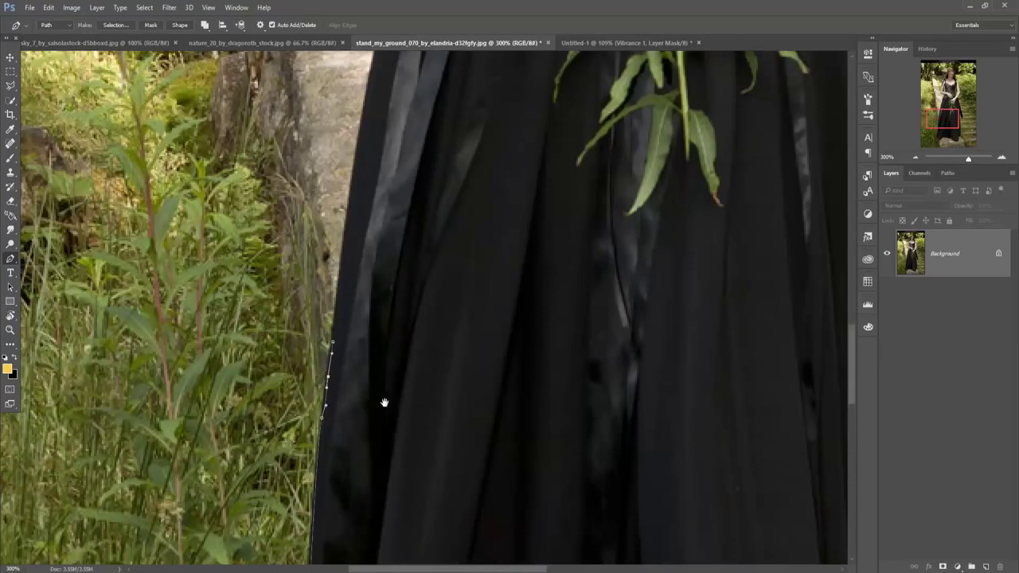
{"action": "left_click", "coordinate": [472, 110]}
{"action": "scroll", "coordinate": [473, 112], "scroll_direction": "up", "scroll_amount": 5}
{"action": "left_click", "coordinate": [473, 293]}
{"action": "left_click", "coordinate": [395, 257]}
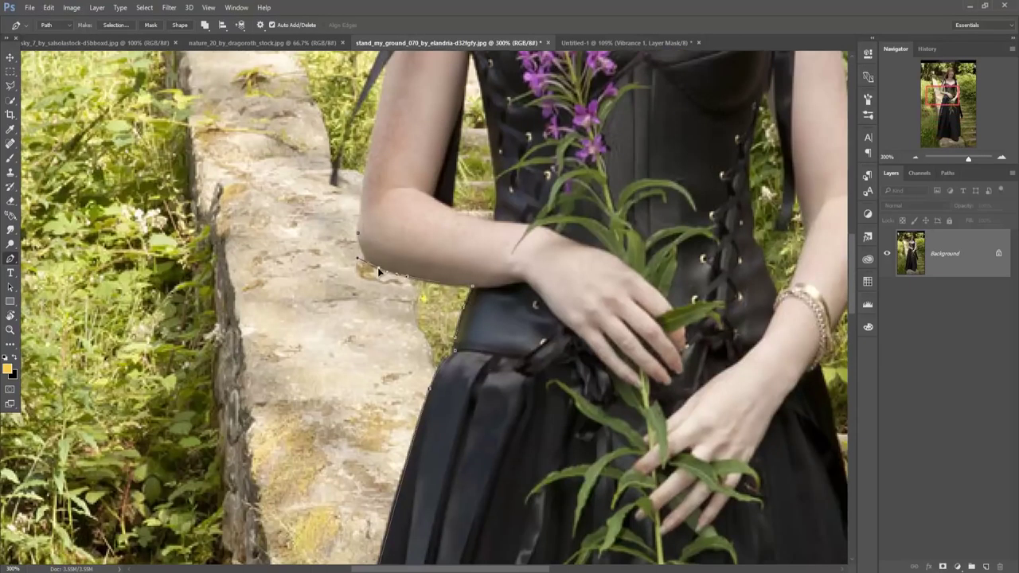
{"action": "left_click", "coordinate": [382, 274]}
{"action": "scroll", "coordinate": [389, 274], "scroll_direction": "up", "scroll_amount": 2}
{"action": "left_click", "coordinate": [380, 307]}
{"action": "scroll", "coordinate": [408, 172], "scroll_direction": "up", "scroll_amount": 3}
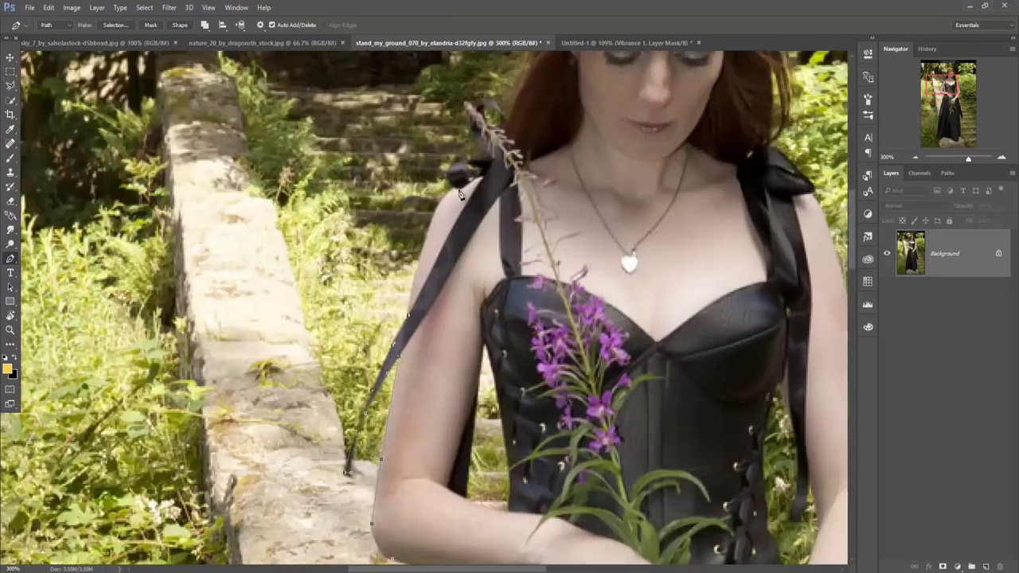
- Continue the pen outline over her hair, right side and skirt to close it
{"action": "left_click", "coordinate": [451, 166]}
{"action": "left_click", "coordinate": [504, 102]}
{"action": "scroll", "coordinate": [506, 112], "scroll_direction": "up", "scroll_amount": 3}
{"action": "left_click", "coordinate": [525, 252]}
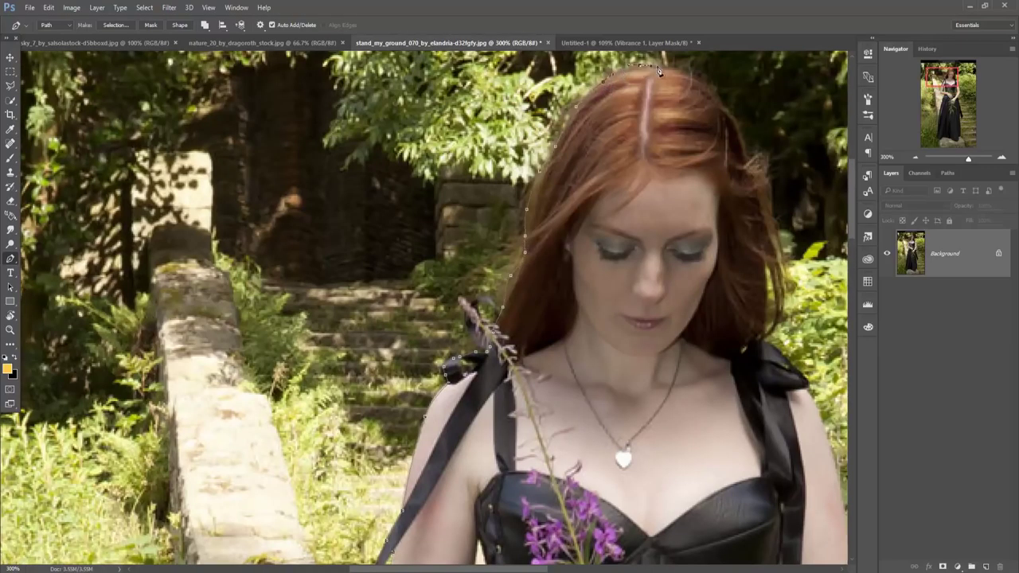
{"action": "left_click", "coordinate": [776, 223]}
{"action": "left_click", "coordinate": [771, 302]}
{"action": "left_click", "coordinate": [796, 373]}
{"action": "scroll", "coordinate": [797, 373], "scroll_direction": "down", "scroll_amount": 3}
{"action": "scroll", "coordinate": [796, 373], "scroll_direction": "right", "scroll_amount": 5}
{"action": "left_click", "coordinate": [609, 389]}
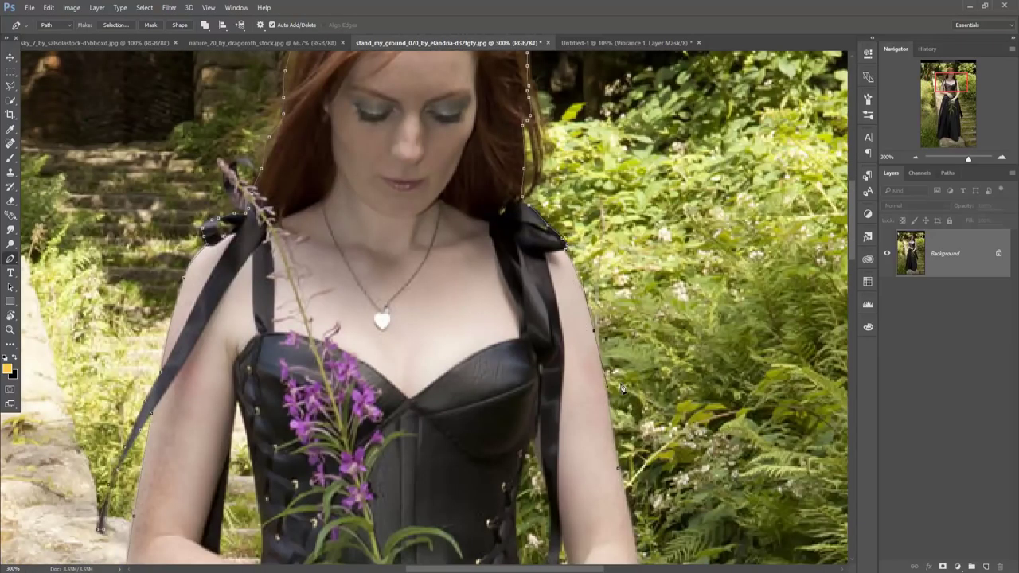
{"action": "scroll", "coordinate": [550, 358], "scroll_direction": "down", "scroll_amount": 3}
{"action": "left_click", "coordinate": [499, 462]}
{"action": "scroll", "coordinate": [499, 461], "scroll_direction": "down", "scroll_amount": 1}
{"action": "scroll", "coordinate": [509, 382], "scroll_direction": "down", "scroll_amount": 2}
{"action": "left_click", "coordinate": [514, 408]}
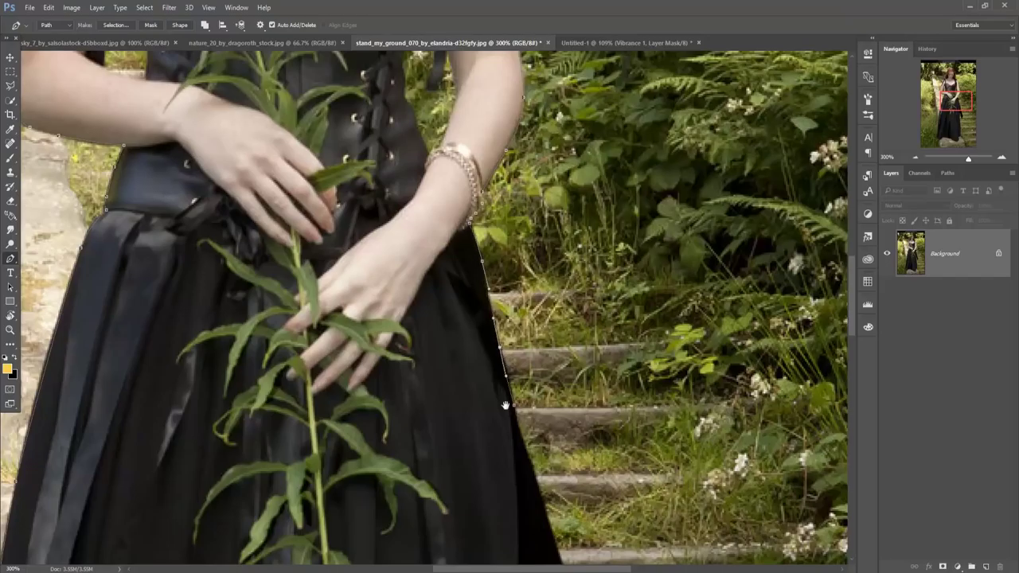
{"action": "scroll", "coordinate": [505, 406], "scroll_direction": "down", "scroll_amount": 3}
{"action": "left_click", "coordinate": [552, 488]}
{"action": "left_click", "coordinate": [526, 547]}
{"action": "left_click", "coordinate": [470, 412]}
{"action": "scroll", "coordinate": [470, 412], "scroll_direction": "down", "scroll_amount": 3}
{"action": "left_click", "coordinate": [469, 408]}
{"action": "scroll", "coordinate": [469, 409], "scroll_direction": "down", "scroll_amount": 3}
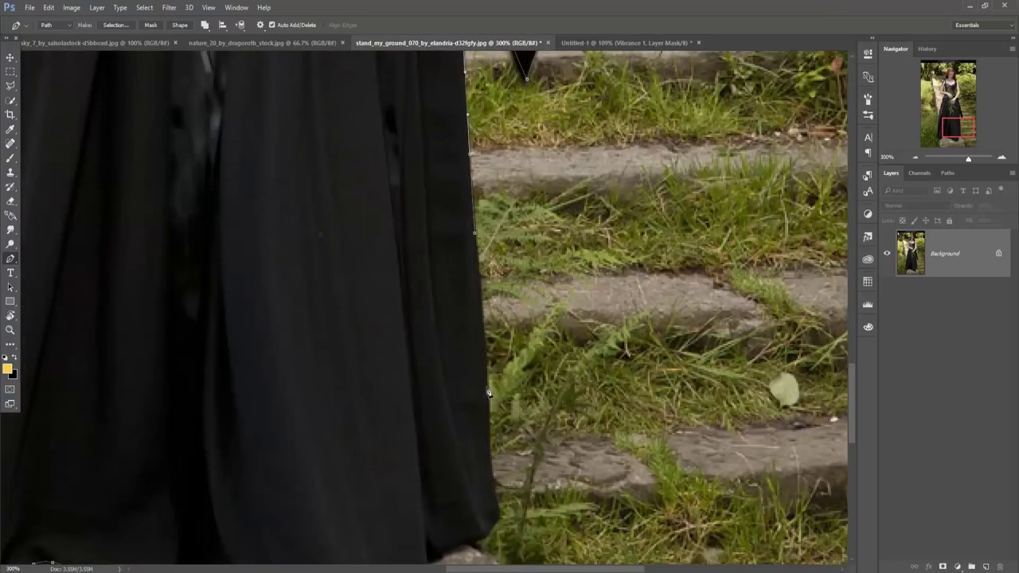
{"action": "scroll", "coordinate": [477, 398], "scroll_direction": "down", "scroll_amount": 3}
{"action": "key", "text": "ctrl+Return"}
{"action": "key", "text": "ctrl+0"}
- Turn the woman's outline into a selection and drag her into the truck composition
{"action": "right_click", "coordinate": [446, 212]}
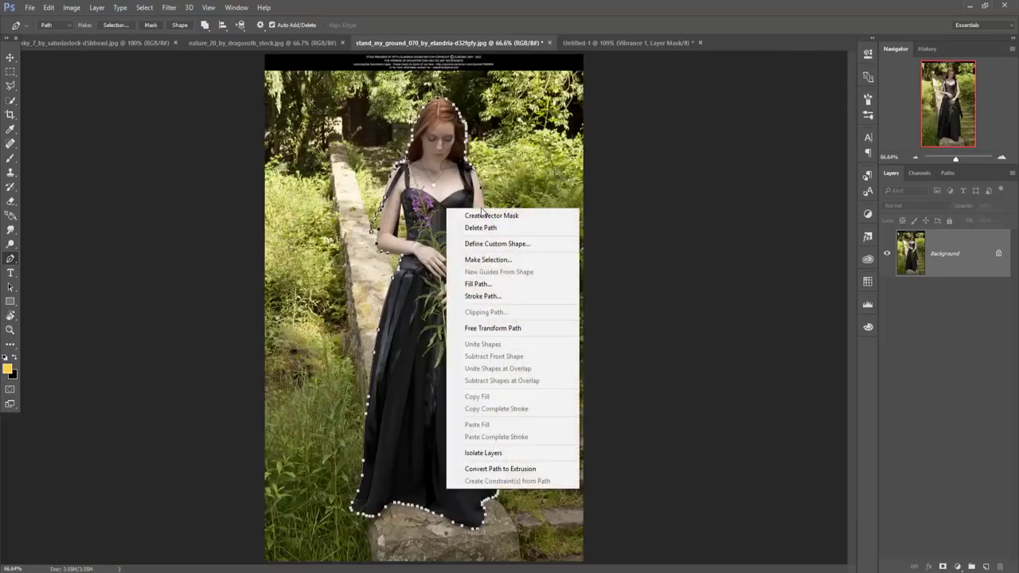
{"action": "left_click", "coordinate": [494, 263]}
{"action": "left_click", "coordinate": [566, 173]}
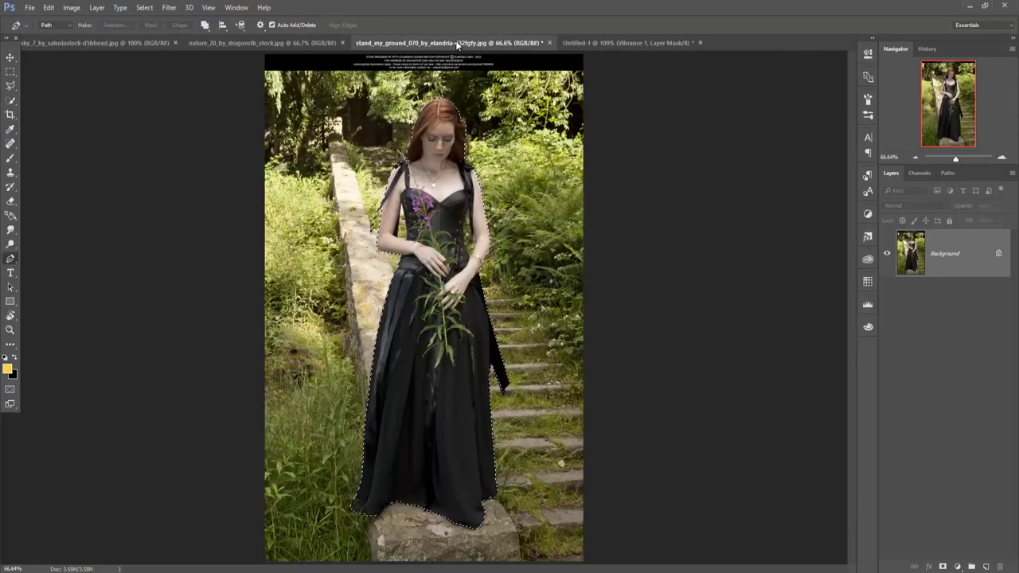
{"action": "key", "text": "v"}
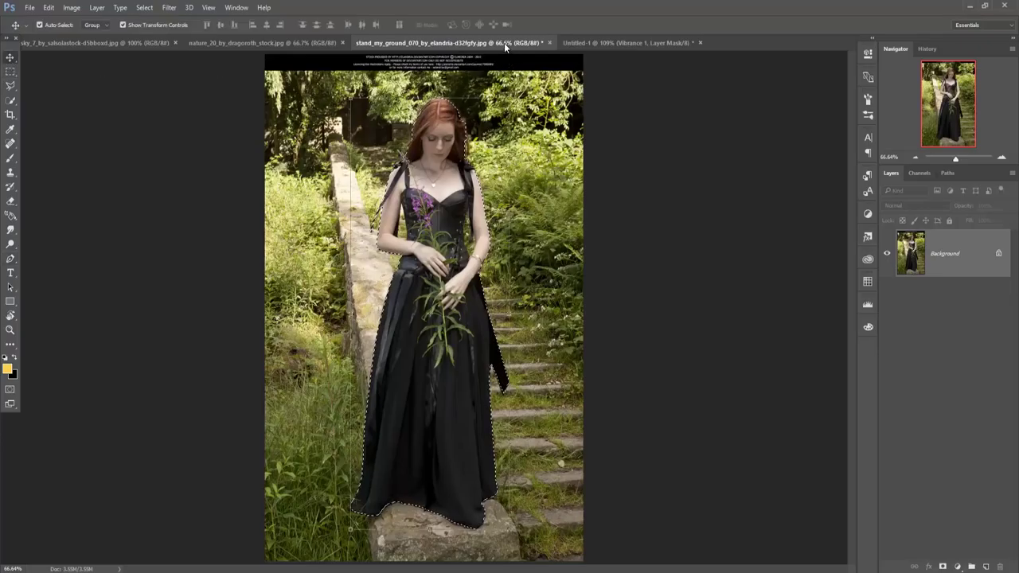
{"action": "mouse_move", "coordinate": [504, 42]}
{"action": "left_mouse_down"}
{"action": "mouse_move", "coordinate": [721, 123]}
{"action": "mouse_move", "coordinate": [792, 123]}
{"action": "left_mouse_up"}
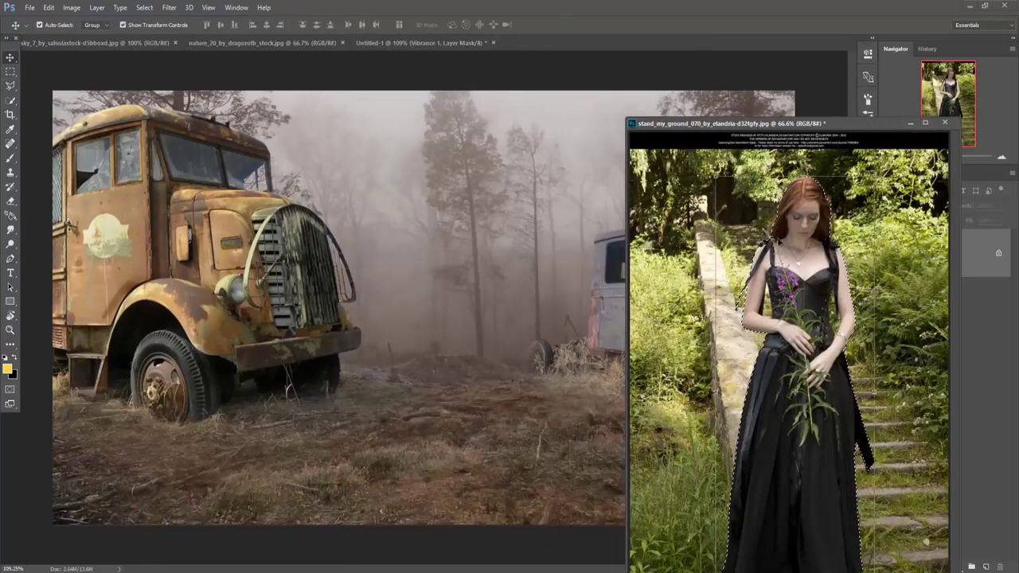
{"action": "left_click_drag", "start_coordinate": [805, 265], "coordinate": [548, 237]}
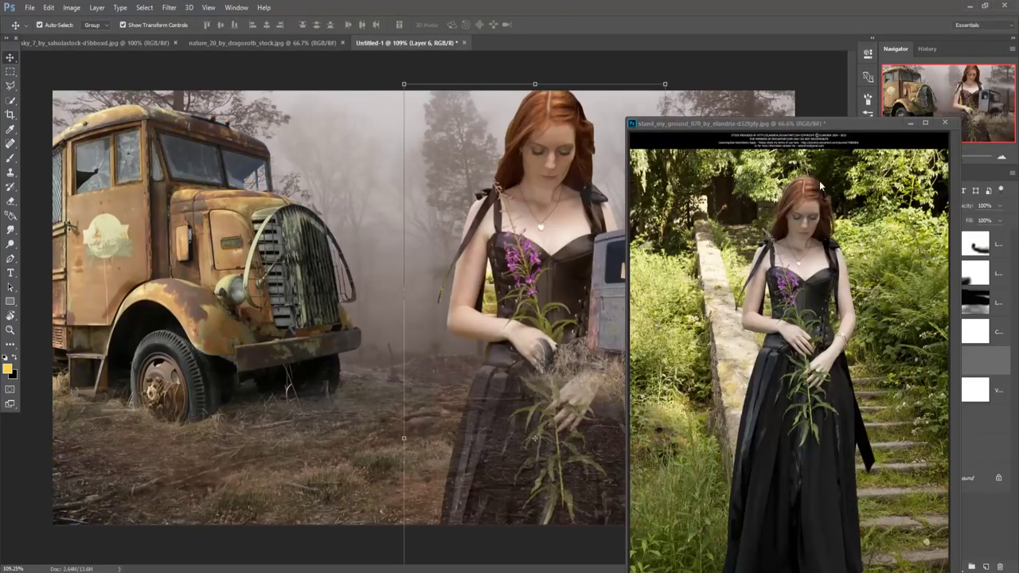
{"action": "left_click", "coordinate": [910, 122]}
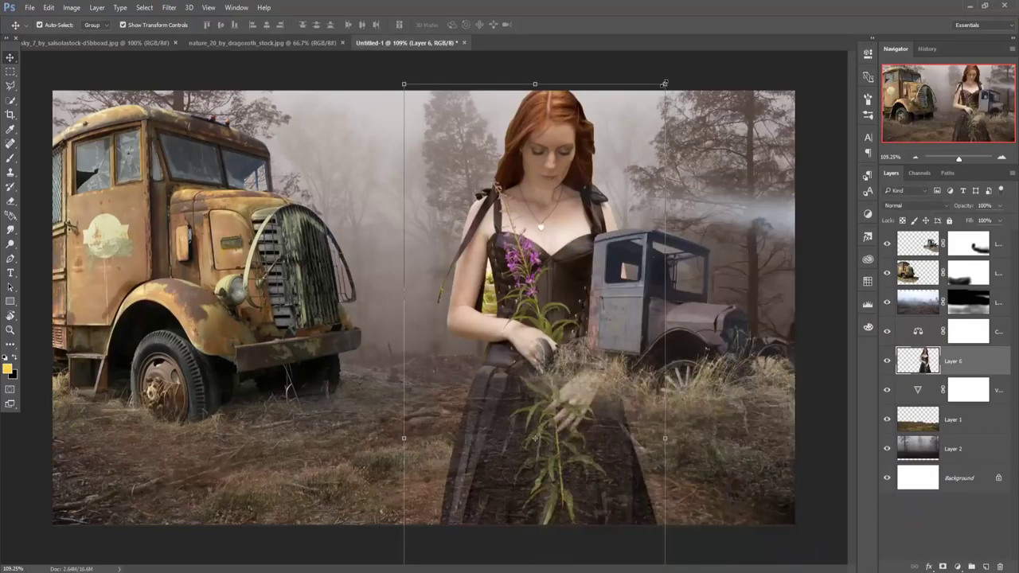
- Scale the woman to about 67%, place her between the trucks, and move her layer to the top
{"action": "left_click_drag", "start_coordinate": [665, 84], "coordinate": [622, 201]}
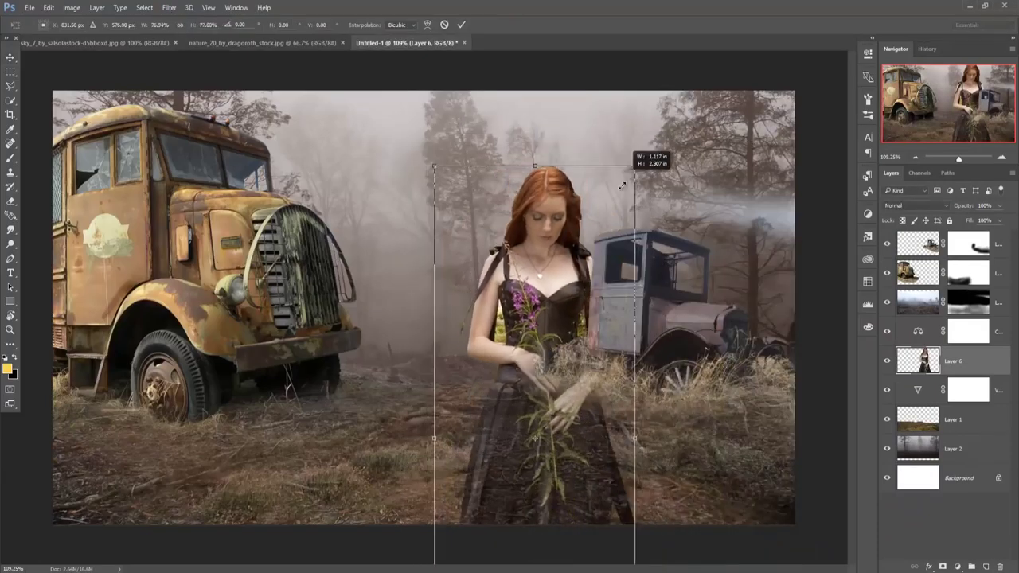
{"action": "left_click_drag", "start_coordinate": [562, 286], "coordinate": [484, 119]}
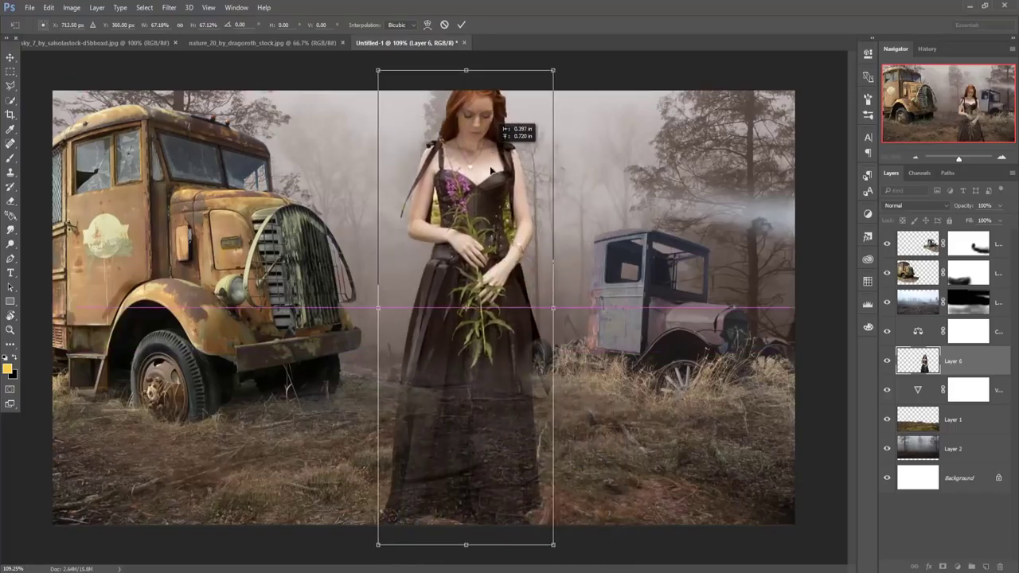
{"action": "left_click", "coordinate": [462, 25]}
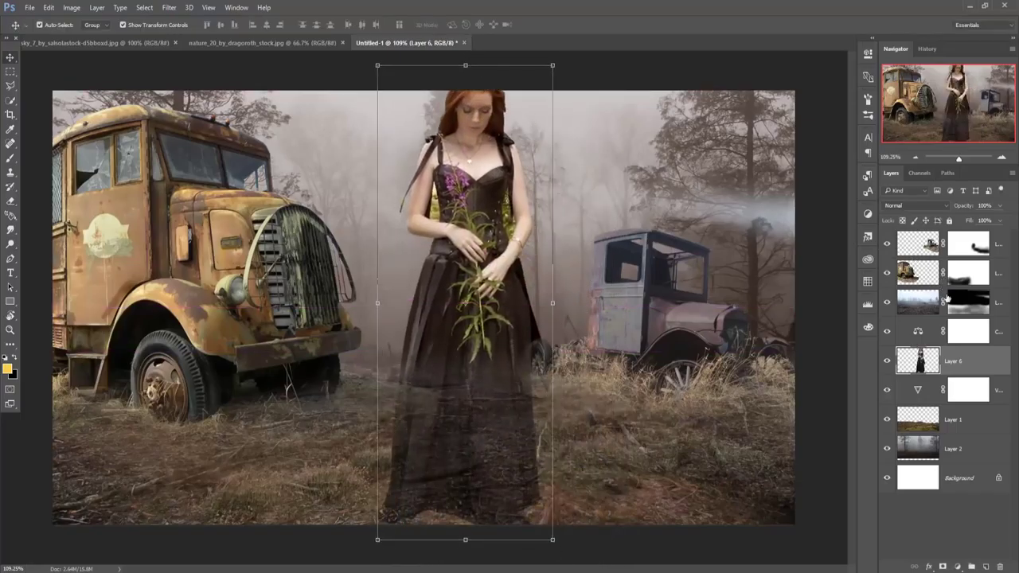
{"action": "left_click_drag", "start_coordinate": [962, 350], "coordinate": [959, 239]}
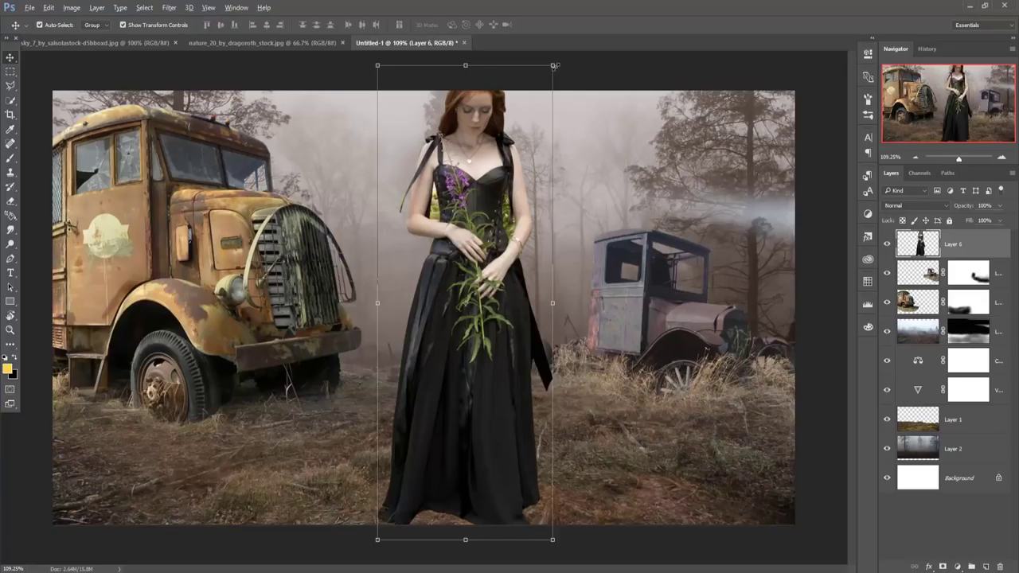
- Refine the woman's size to about 65% and settle her onto the ground
{"action": "left_click_drag", "start_coordinate": [554, 65], "coordinate": [528, 152]}
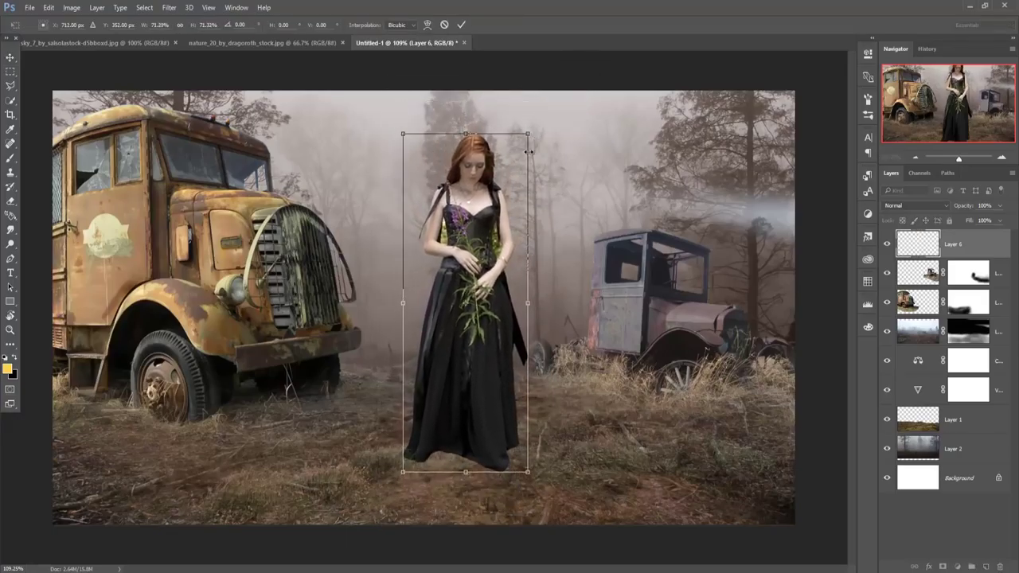
{"action": "left_click_drag", "start_coordinate": [470, 352], "coordinate": [470, 343]}
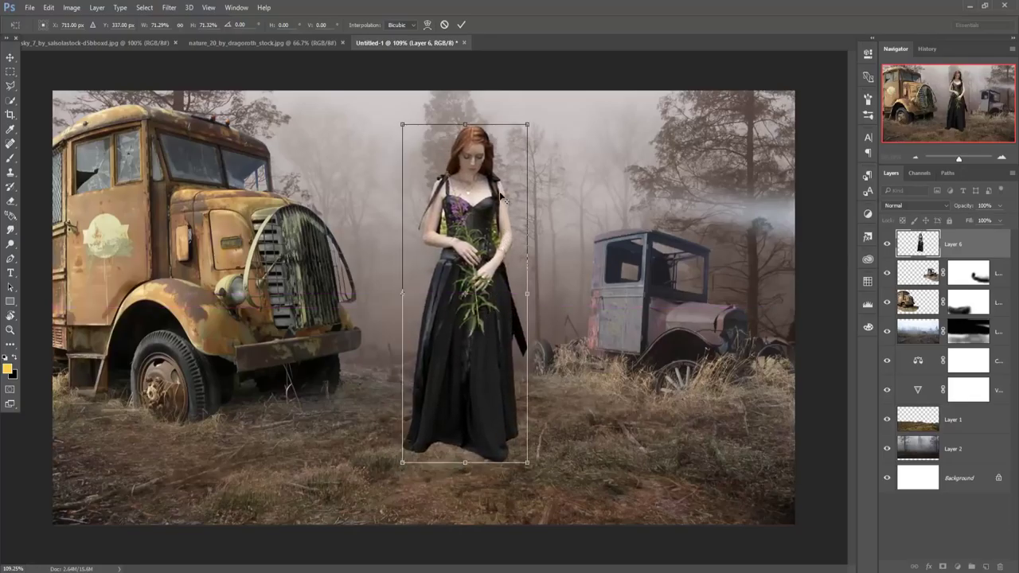
{"action": "left_click_drag", "start_coordinate": [526, 126], "coordinate": [523, 137]}
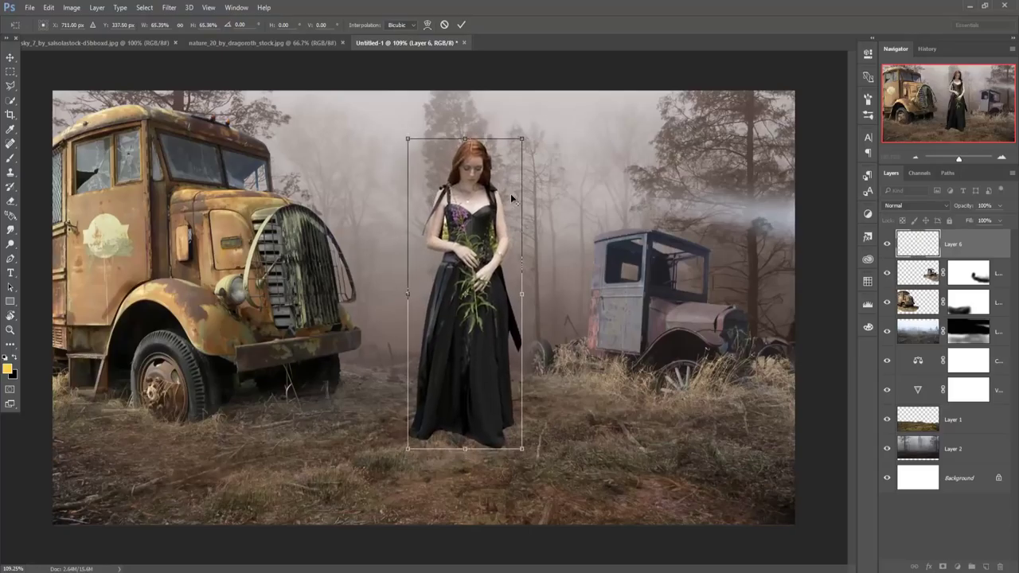
{"action": "left_click_drag", "start_coordinate": [482, 301], "coordinate": [481, 308]}
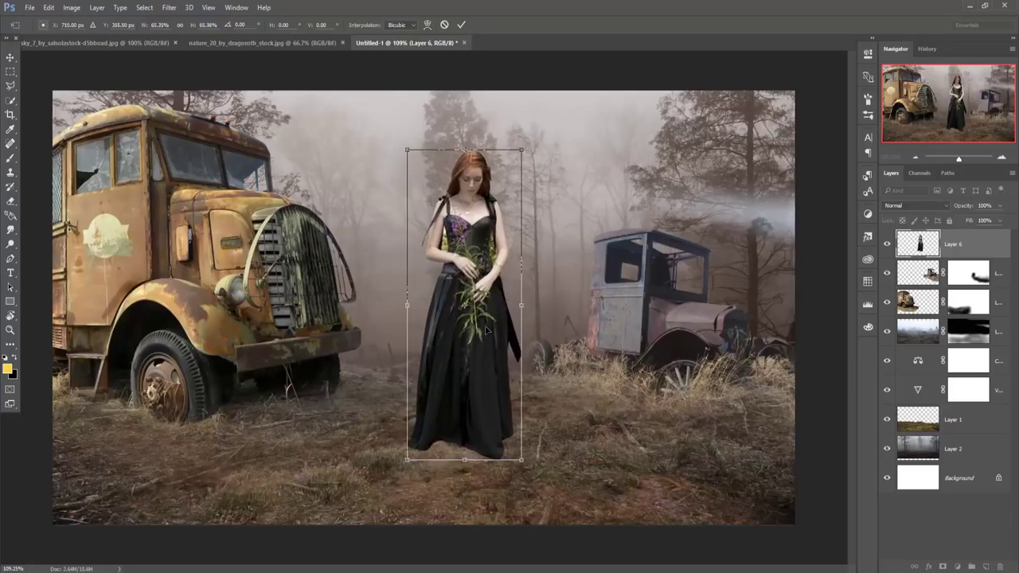
{"action": "left_click_drag", "start_coordinate": [471, 333], "coordinate": [468, 333]}
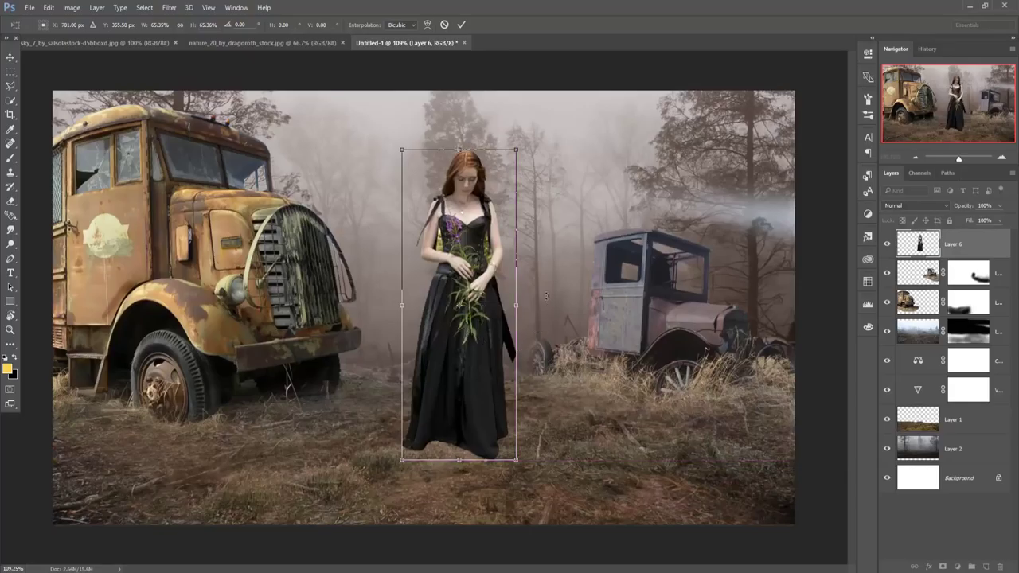
{"action": "left_click", "coordinate": [461, 24]}
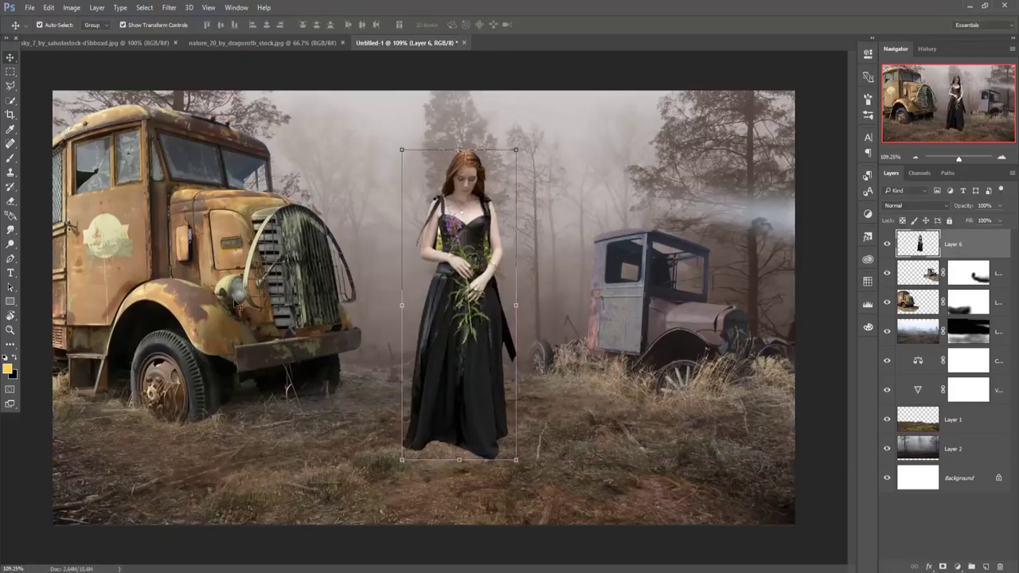
- Trace and delete the green background gap between the woman's inner arm and body
{"action": "left_click", "coordinate": [10, 258]}
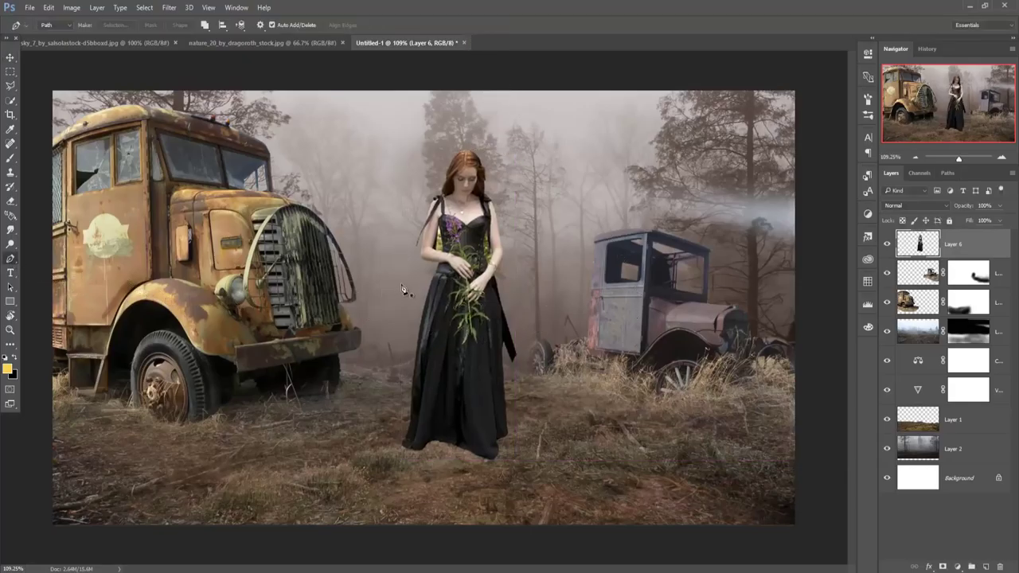
{"action": "scroll", "coordinate": [401, 284], "scroll_direction": "up", "scroll_amount": 5}
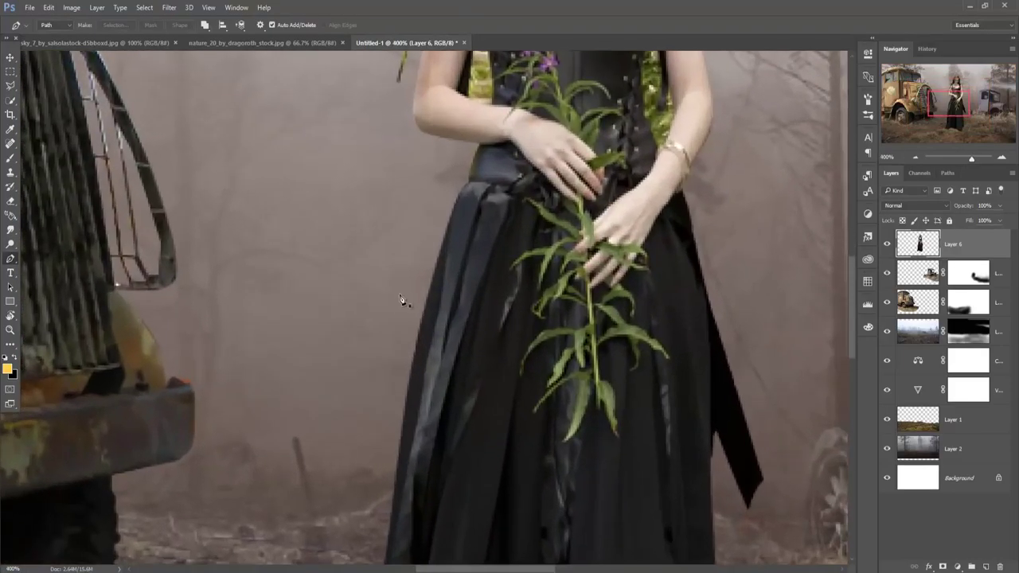
{"action": "left_click_drag", "start_coordinate": [460, 302], "coordinate": [468, 450]}
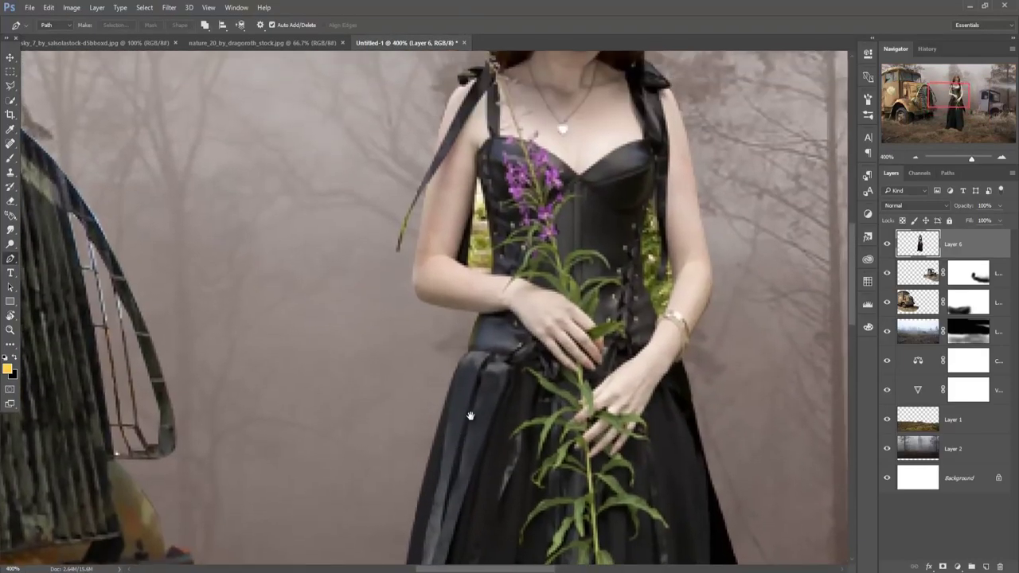
{"action": "left_click", "coordinate": [477, 183]}
{"action": "left_click", "coordinate": [460, 255]}
{"action": "left_click", "coordinate": [491, 278]}
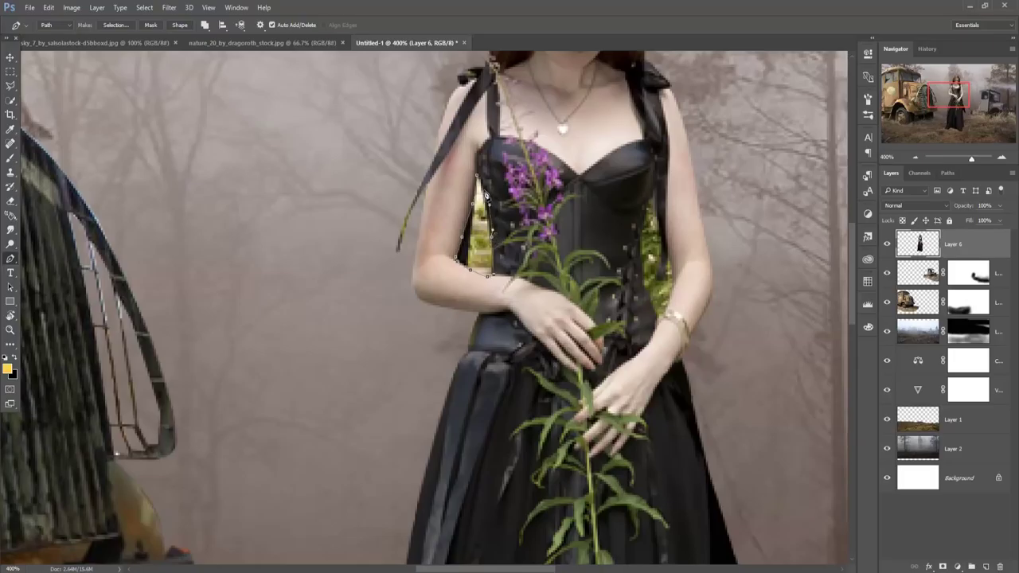
{"action": "right_click", "coordinate": [481, 210]}
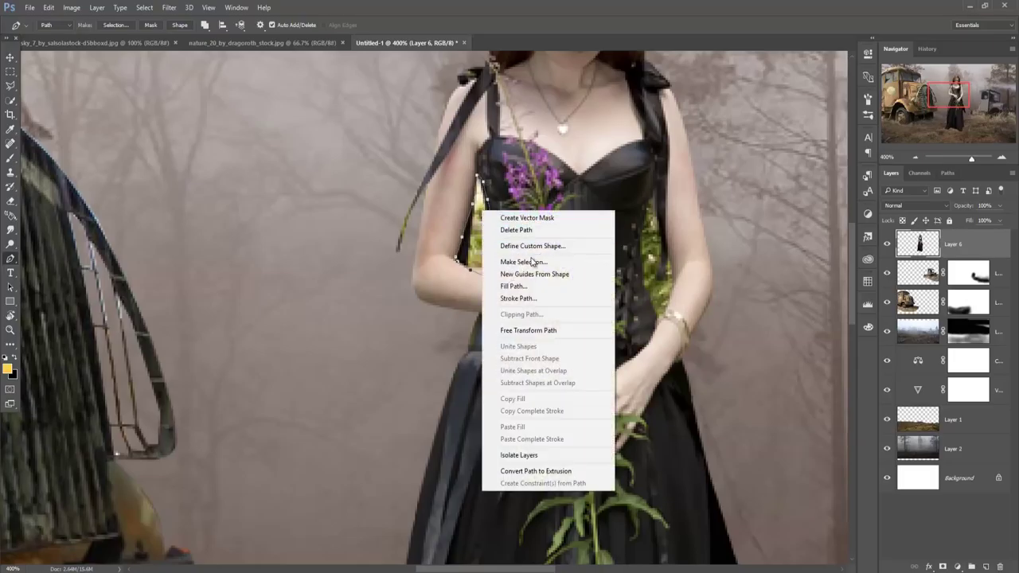
{"action": "left_click", "coordinate": [494, 262]}
{"action": "left_click", "coordinate": [570, 175]}
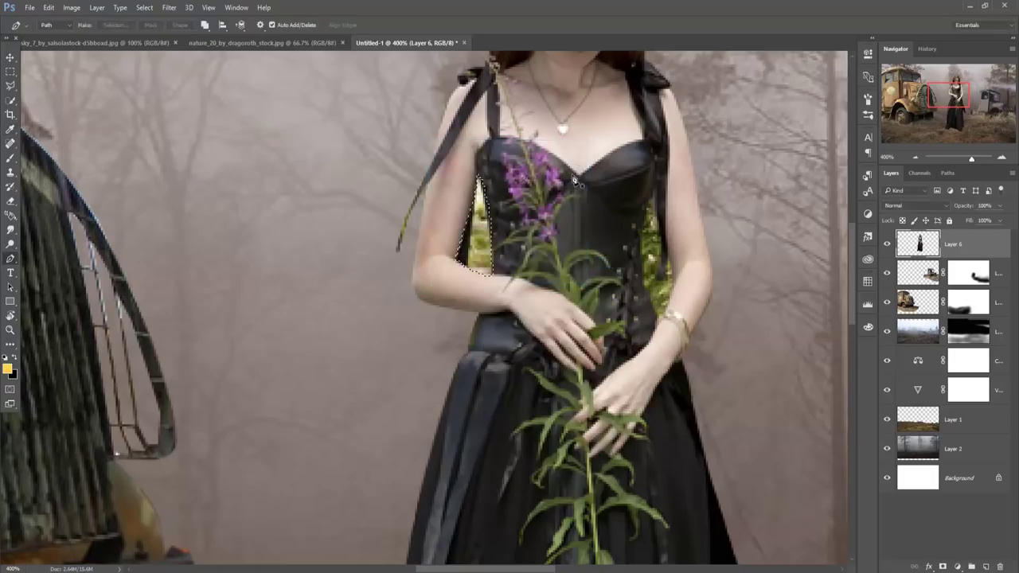
{"action": "key", "text": "Delete"}
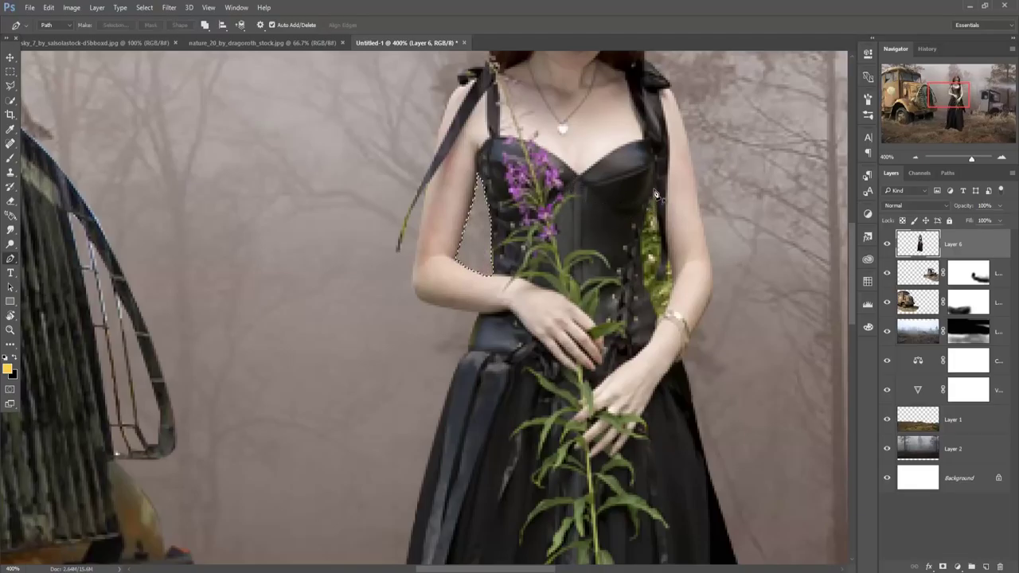
- Trace and delete the leafy green gap to the right of the dress
{"action": "left_click", "coordinate": [654, 190]}
{"action": "left_click", "coordinate": [642, 287]}
{"action": "left_click", "coordinate": [645, 292]}
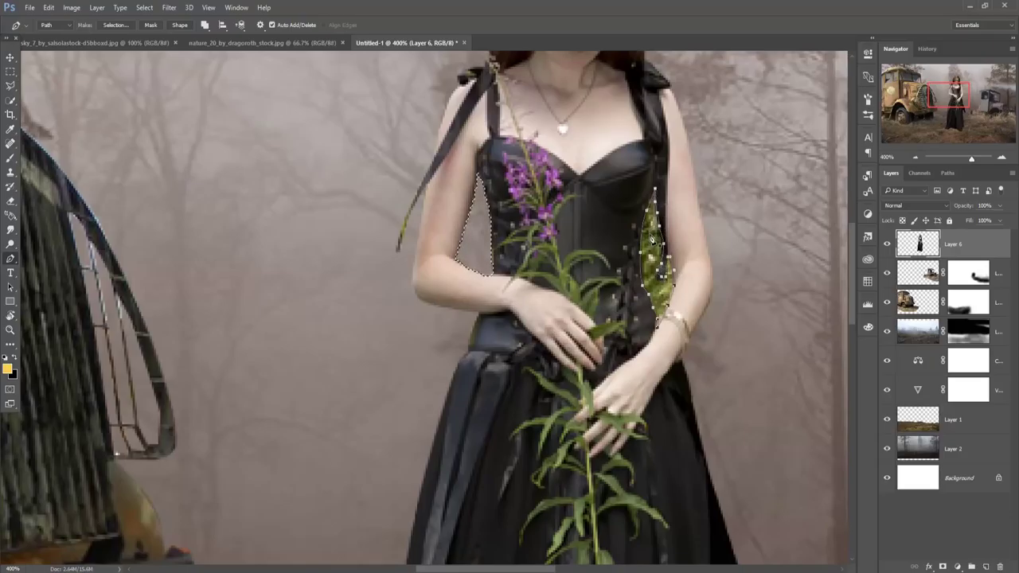
{"action": "right_click", "coordinate": [651, 237]}
{"action": "left_click", "coordinate": [689, 286]}
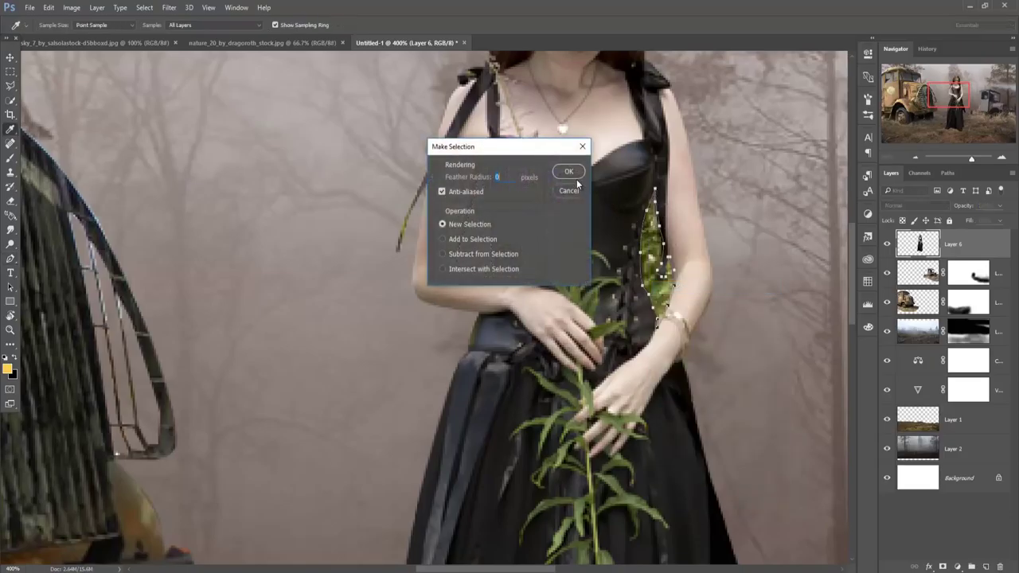
{"action": "left_click", "coordinate": [576, 179]}
{"action": "key", "text": "Delete"}
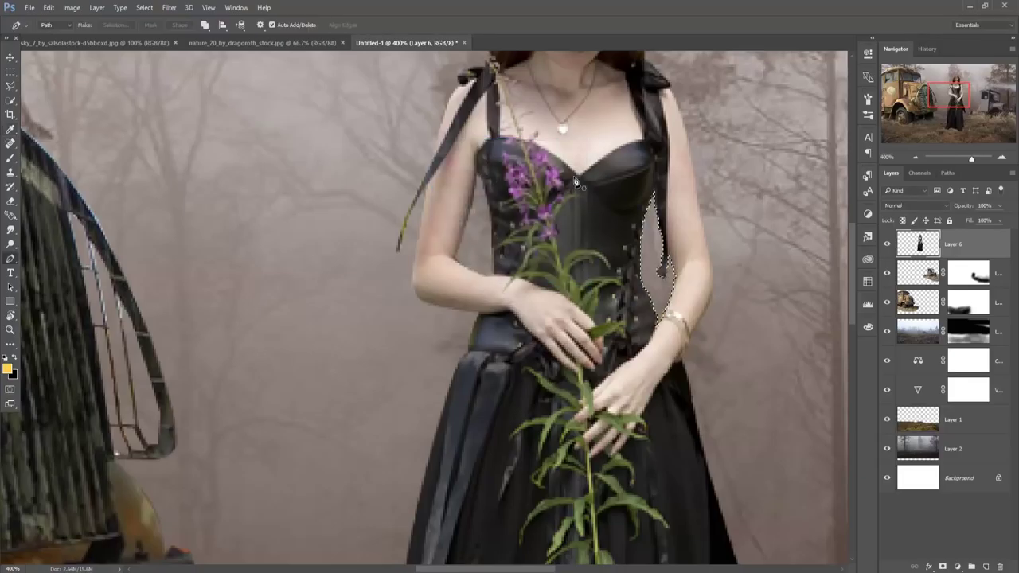
- Deselect, then select Layer 3 in the composition with the Move tool
{"action": "left_click", "coordinate": [148, 11]}
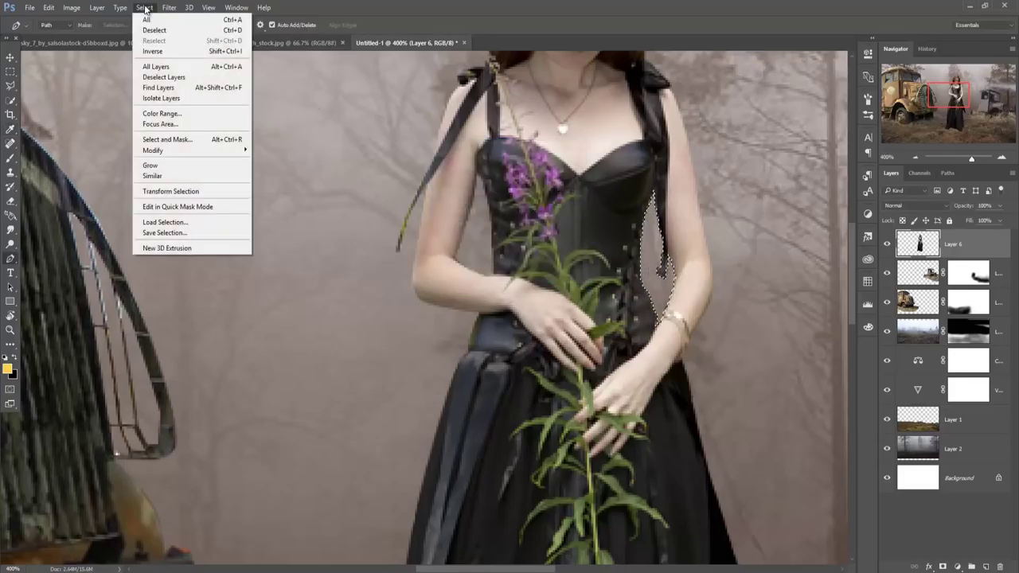
{"action": "left_click", "coordinate": [160, 27]}
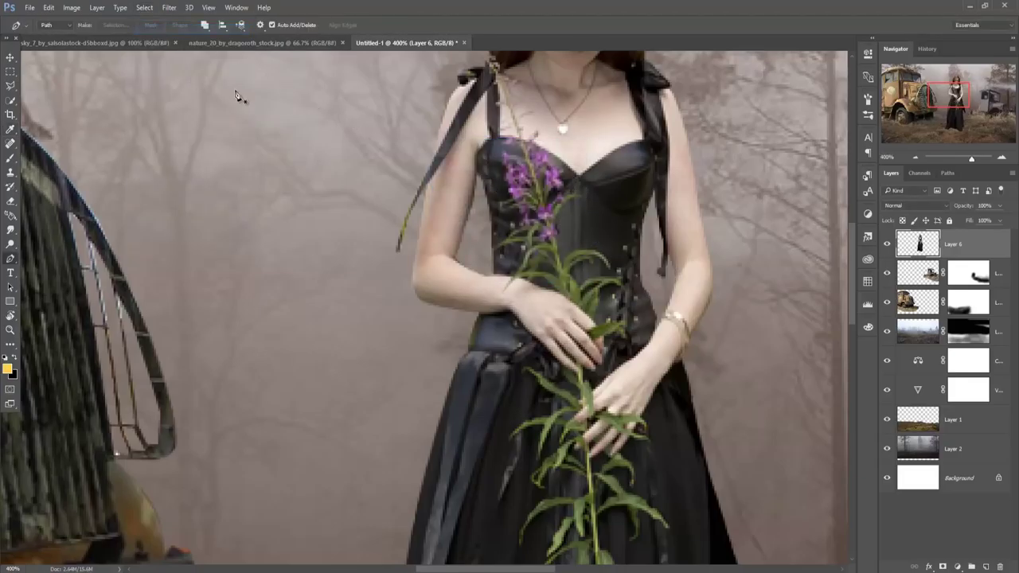
{"action": "left_click", "coordinate": [10, 58]}
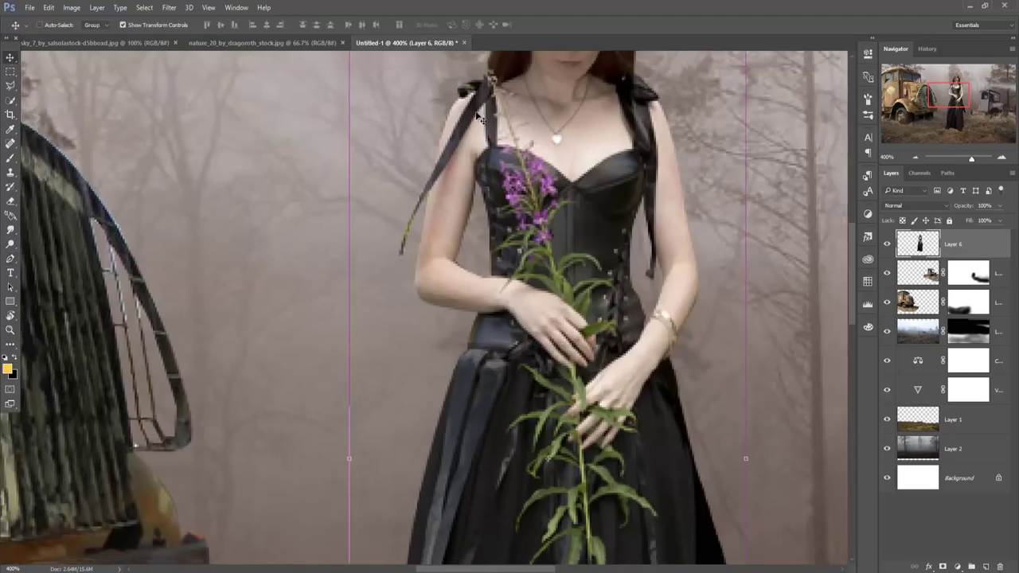
{"action": "scroll", "coordinate": [485, 118], "scroll_direction": "down", "scroll_amount": 5}
{"action": "left_click", "coordinate": [922, 340]}
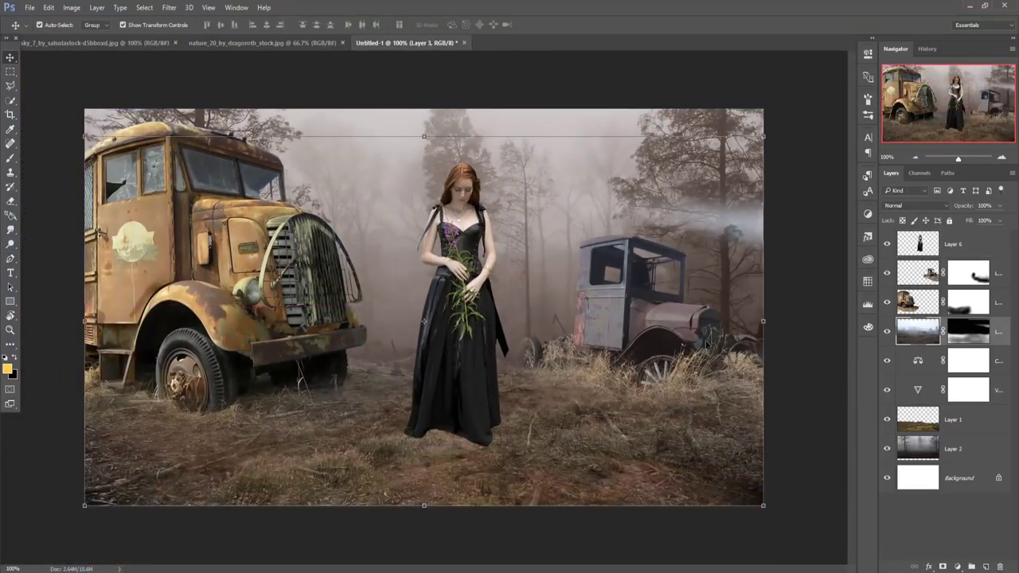
- Stretch the ground layer taller and shift it down to meet the canvas bottom
{"action": "left_click_drag", "start_coordinate": [423, 503], "coordinate": [423, 515]}
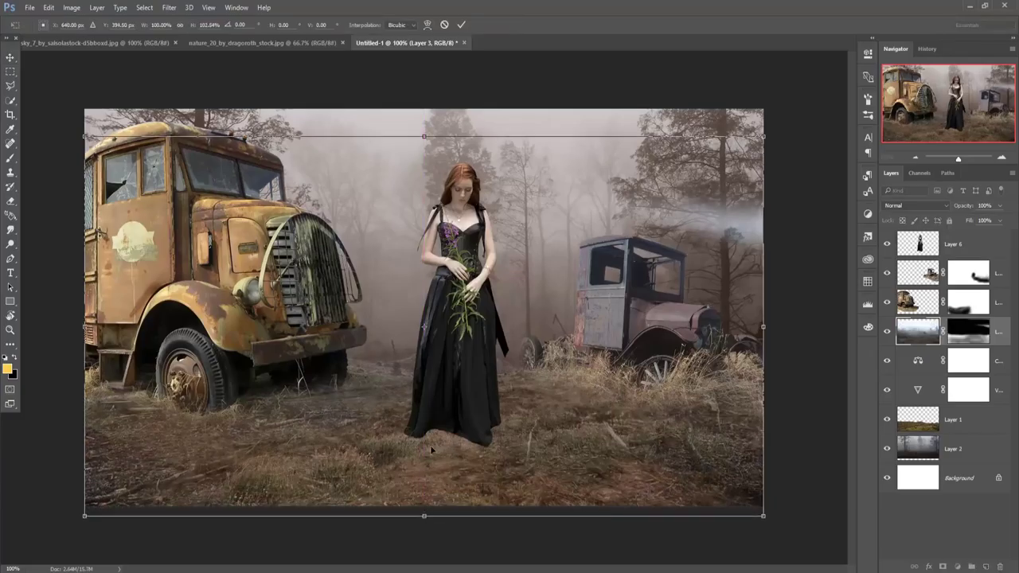
{"action": "mouse_move", "coordinate": [450, 349]}
{"action": "left_mouse_down"}
{"action": "mouse_move", "coordinate": [446, 358]}
{"action": "mouse_move", "coordinate": [446, 348]}
{"action": "left_mouse_up"}
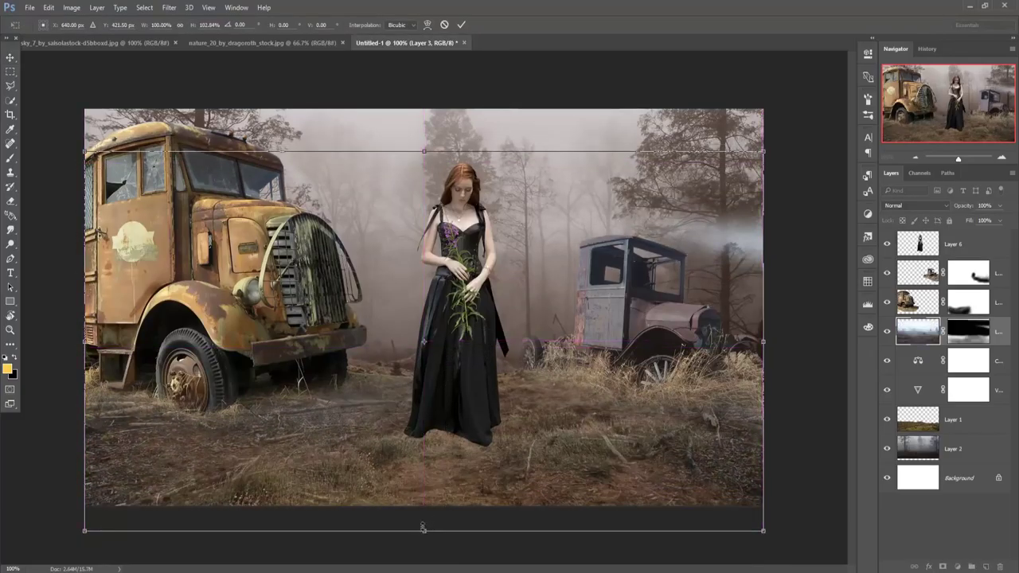
{"action": "left_click_drag", "start_coordinate": [423, 528], "coordinate": [424, 505]}
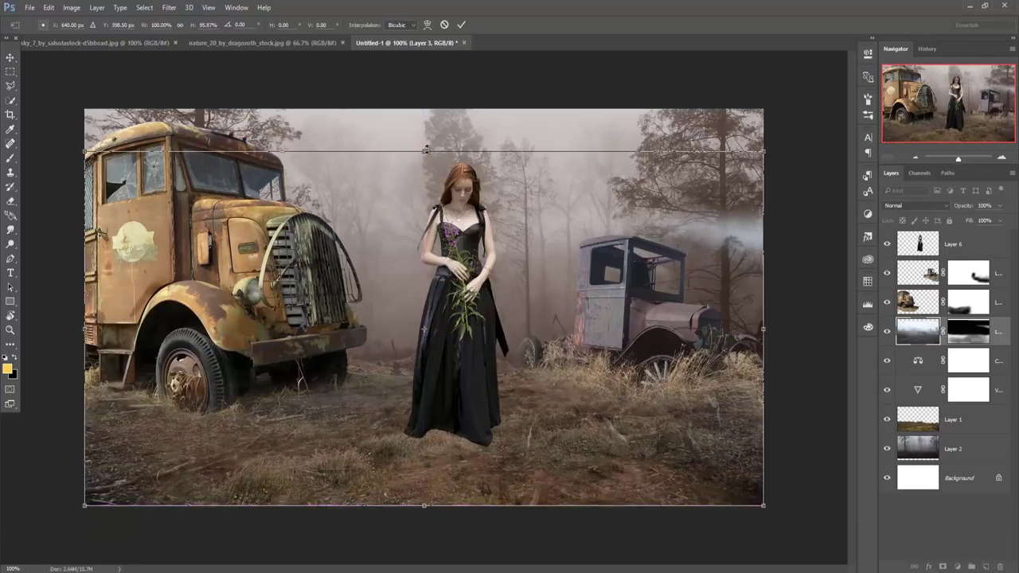
{"action": "left_click", "coordinate": [462, 25]}
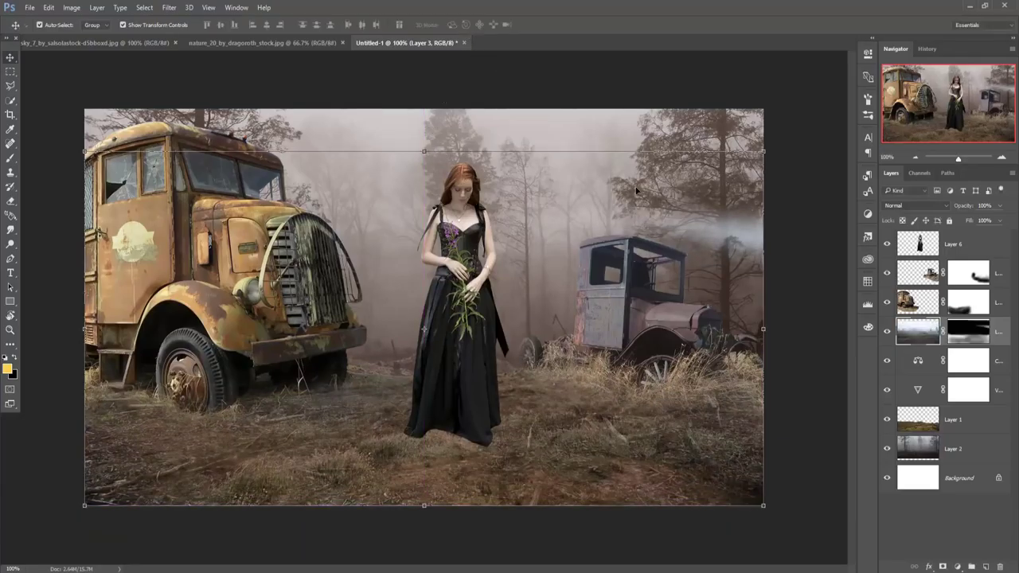
- Target the ground layer's mask with default black/white colours and a full-opacity brush
{"action": "left_click", "coordinate": [976, 327]}
{"action": "key", "text": "d"}
{"action": "left_click", "coordinate": [5, 162]}
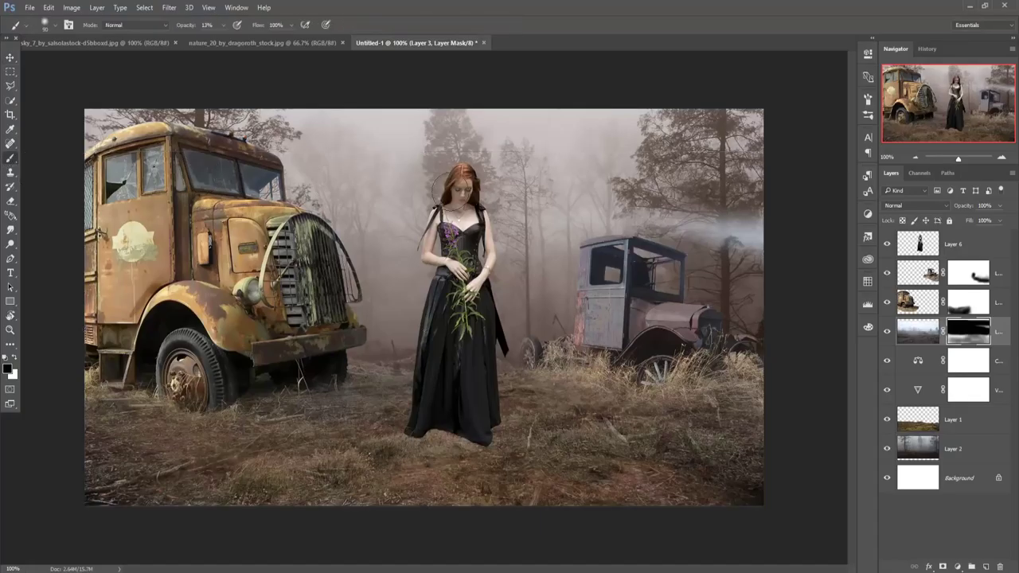
{"action": "left_click_drag", "start_coordinate": [219, 25], "coordinate": [281, 43]}
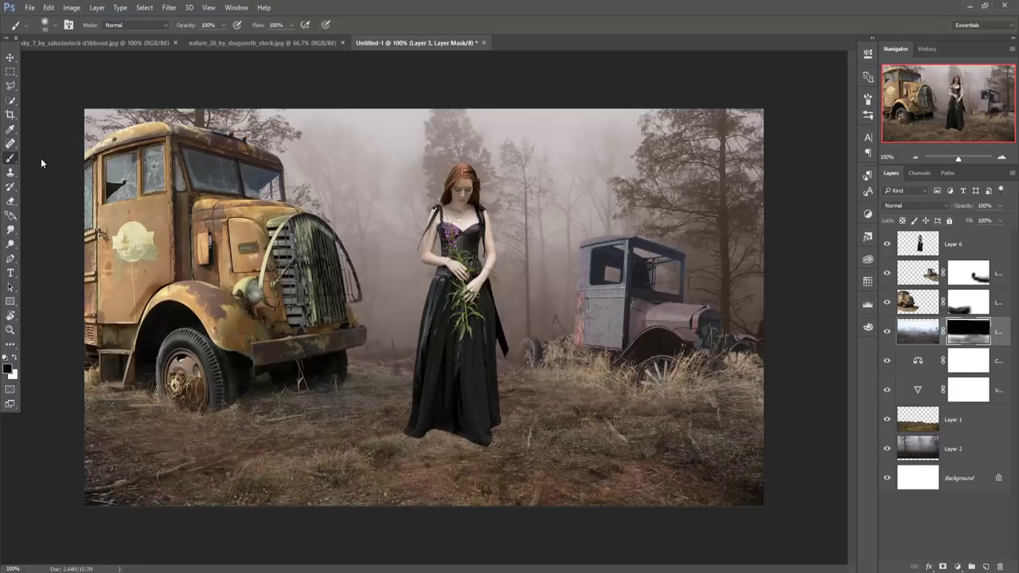
- Select the woman's layer and return to the brush
{"action": "left_click", "coordinate": [11, 57]}
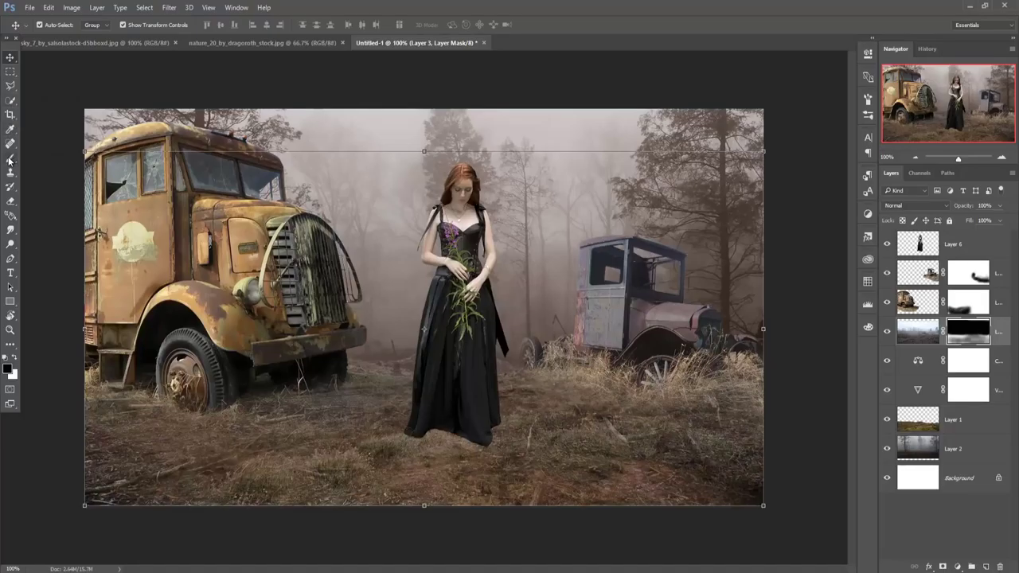
{"action": "left_click", "coordinate": [9, 159]}
{"action": "left_click", "coordinate": [958, 247]}
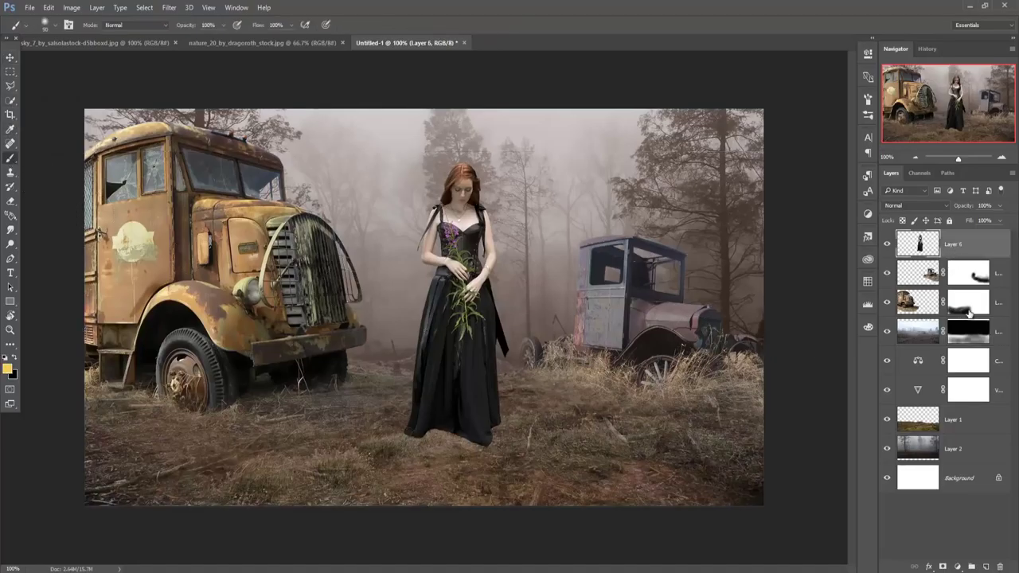
- Add a mask to the woman's layer and paint her dress hem into the grass with a ~90 px grass brush
{"action": "left_click", "coordinate": [943, 567]}
{"action": "key", "text": "d"}
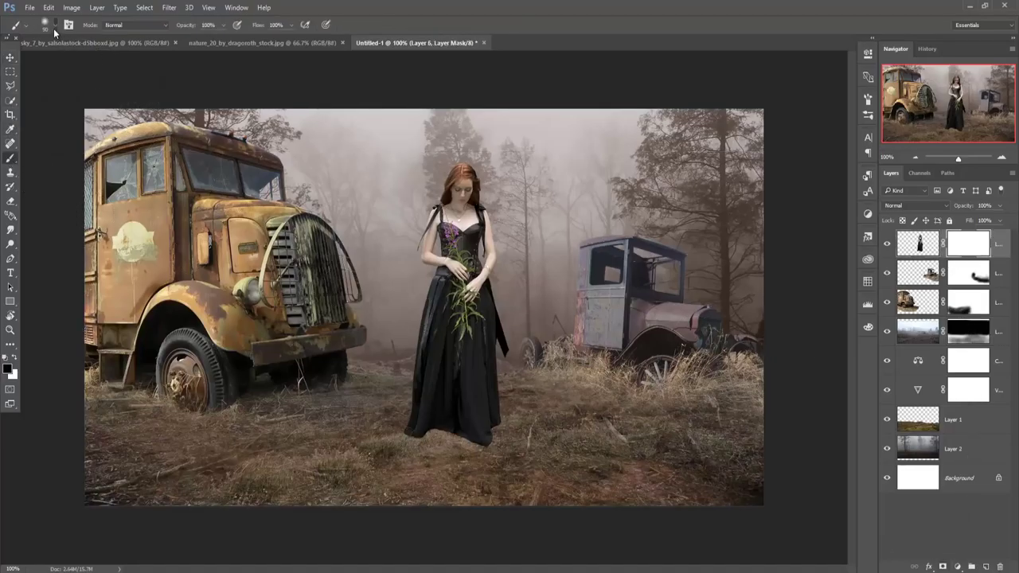
{"action": "right_click", "coordinate": [213, 169]}
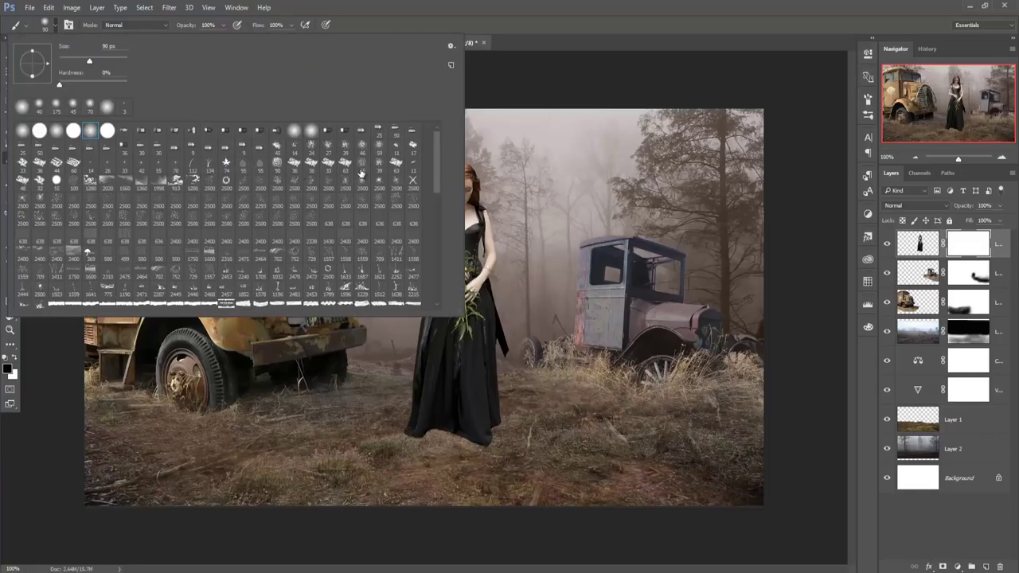
{"action": "left_click", "coordinate": [379, 181]}
{"action": "left_click", "coordinate": [568, 38]}
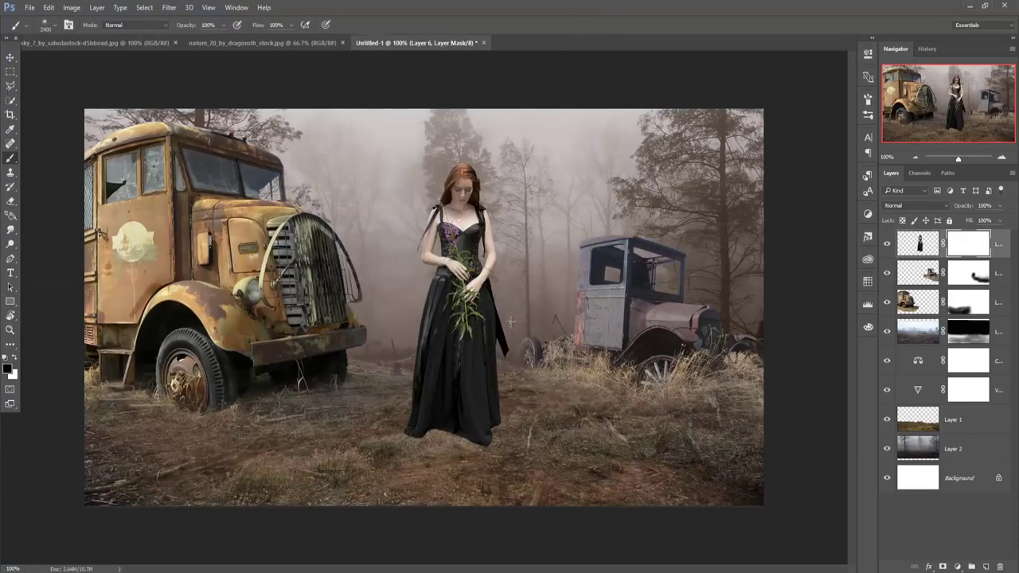
{"action": "key", "text": "bracketleft"}
{"action": "key", "text": "bracketleft"}
{"action": "key", "text": "bracketleft"}
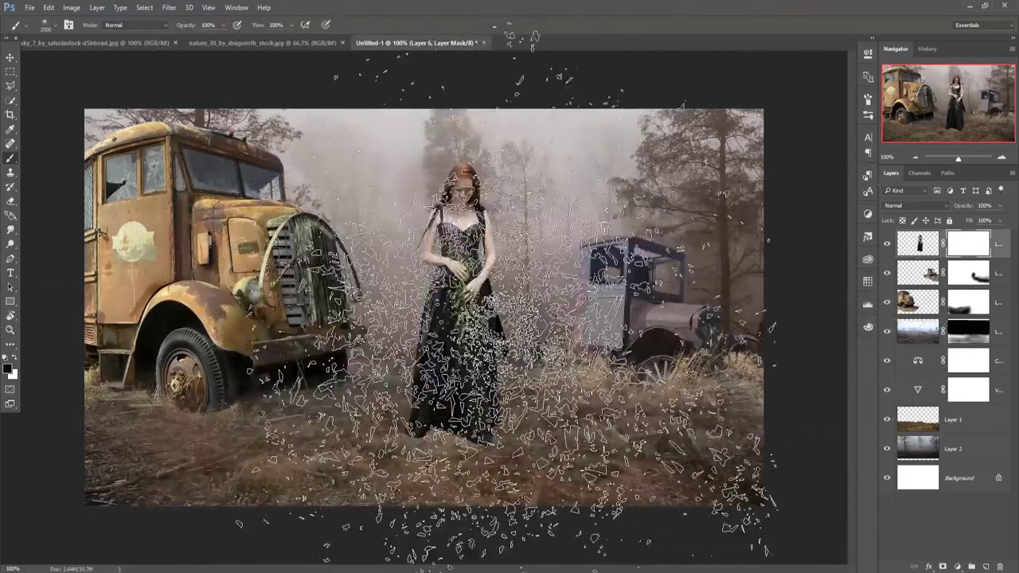
{"action": "key", "text": "bracketleft"}
{"action": "key", "text": "bracketleft"}
{"action": "key", "text": "bracketleft"}
{"action": "key", "text": "bracketleft"}
{"action": "key", "text": "bracketleft"}
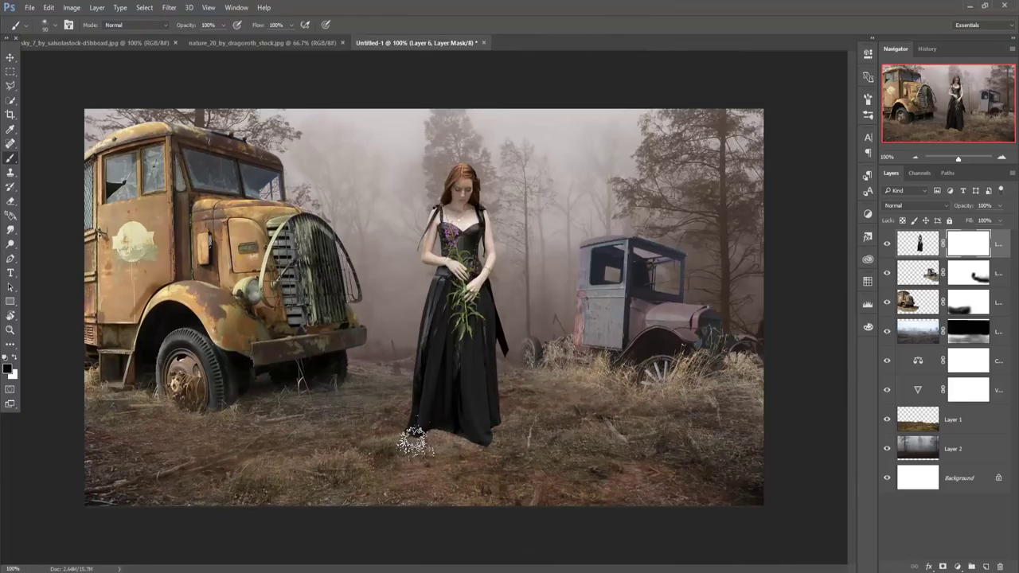
{"action": "left_click_drag", "start_coordinate": [414, 442], "coordinate": [446, 442]}
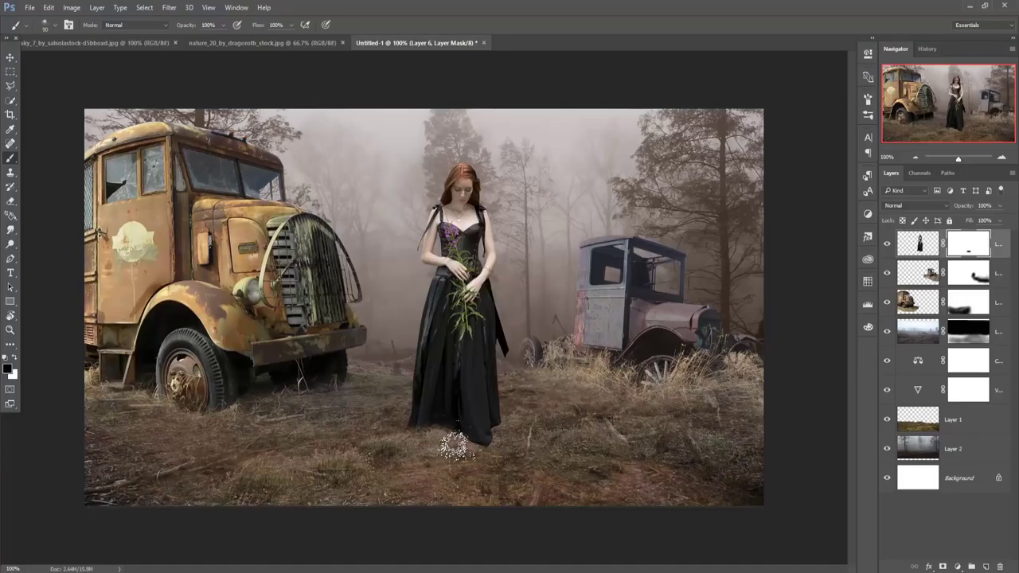
{"action": "mouse_move", "coordinate": [455, 448]}
{"action": "left_mouse_down"}
{"action": "mouse_move", "coordinate": [485, 450]}
{"action": "mouse_move", "coordinate": [501, 435]}
{"action": "left_mouse_up"}
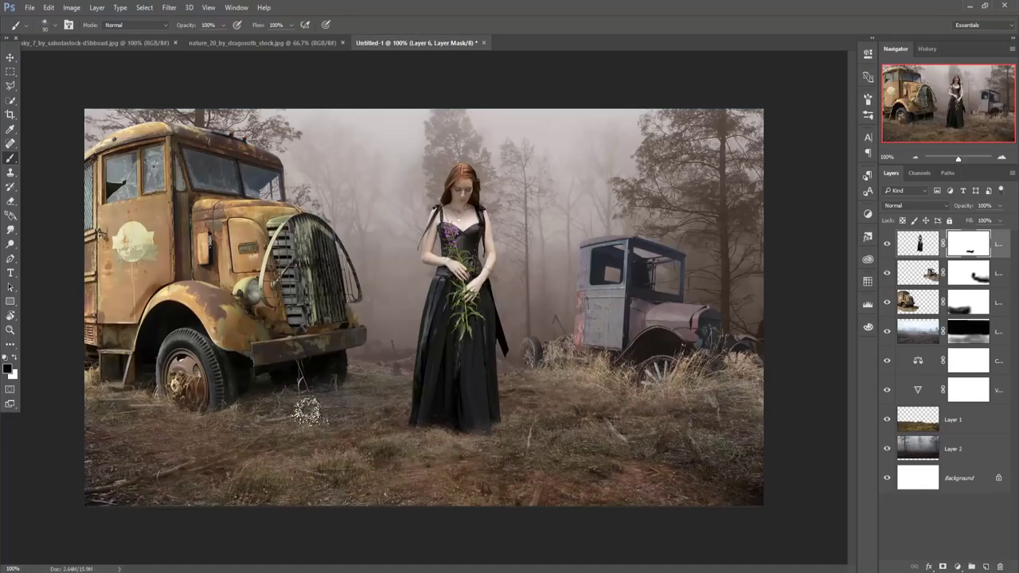
- Switch to a 35 px soft round brush painting white on the mask
{"action": "left_click", "coordinate": [55, 25]}
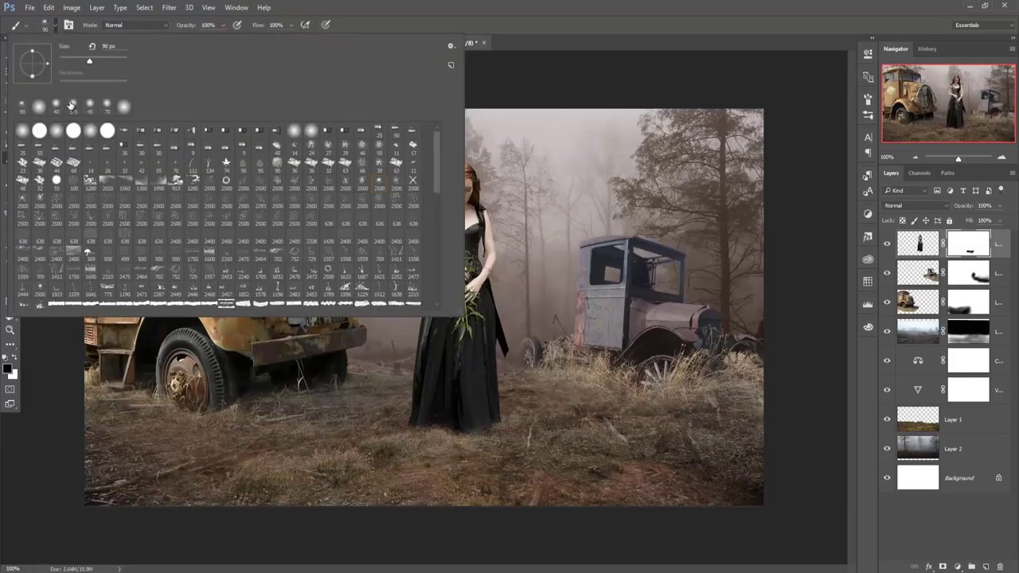
{"action": "left_click", "coordinate": [70, 104]}
{"action": "key", "text": "Return"}
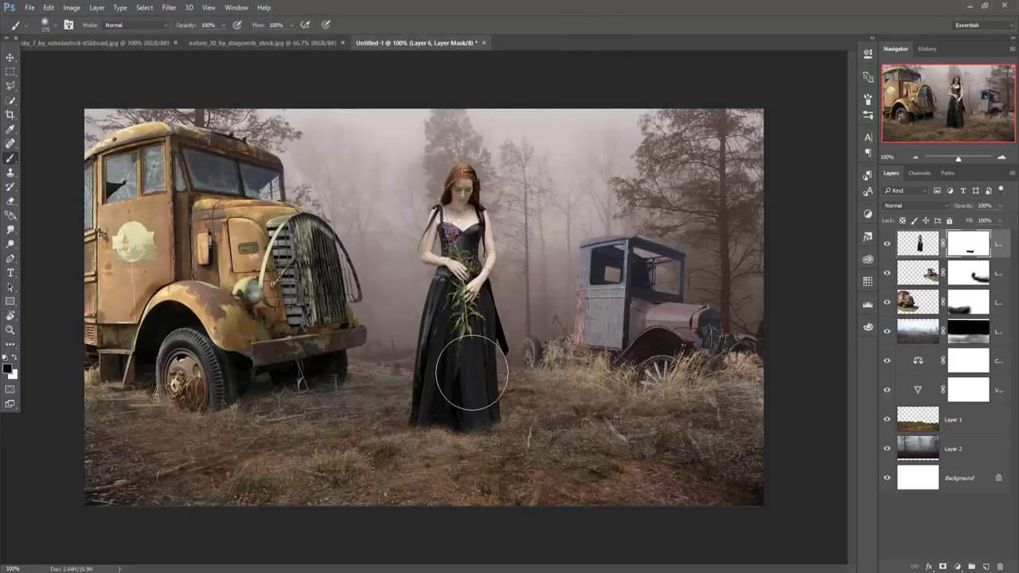
{"action": "key", "text": "bracketleft"}
{"action": "key", "text": "bracketleft"}
{"action": "key", "text": "bracketleft"}
{"action": "key", "text": "bracketleft"}
{"action": "key", "text": "bracketleft"}
{"action": "key", "text": "bracketleft"}
{"action": "key", "text": "bracketleft"}
{"action": "key", "text": "bracketleft"}
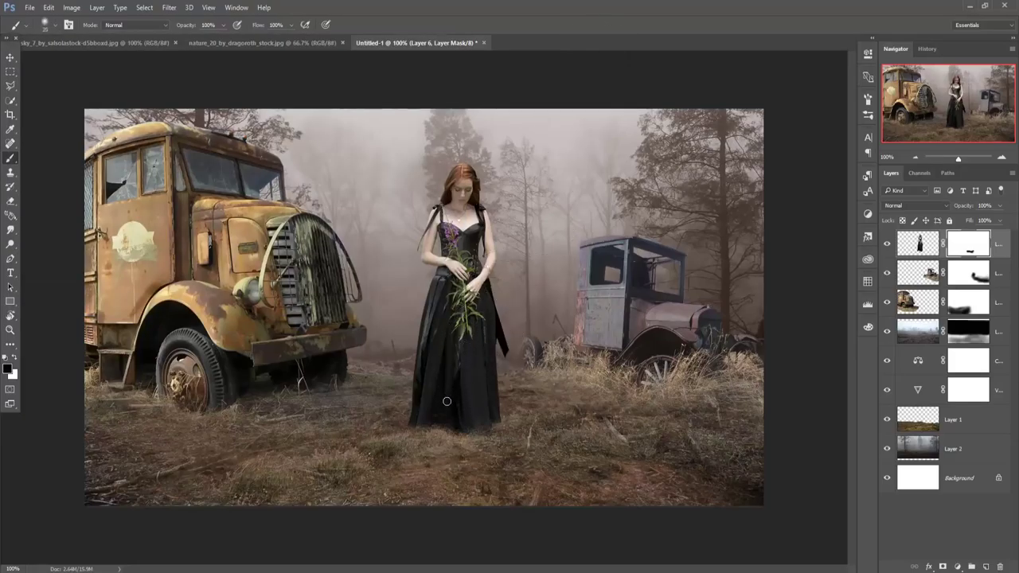
{"action": "left_click", "coordinate": [15, 358]}
{"action": "left_click", "coordinate": [10, 58]}
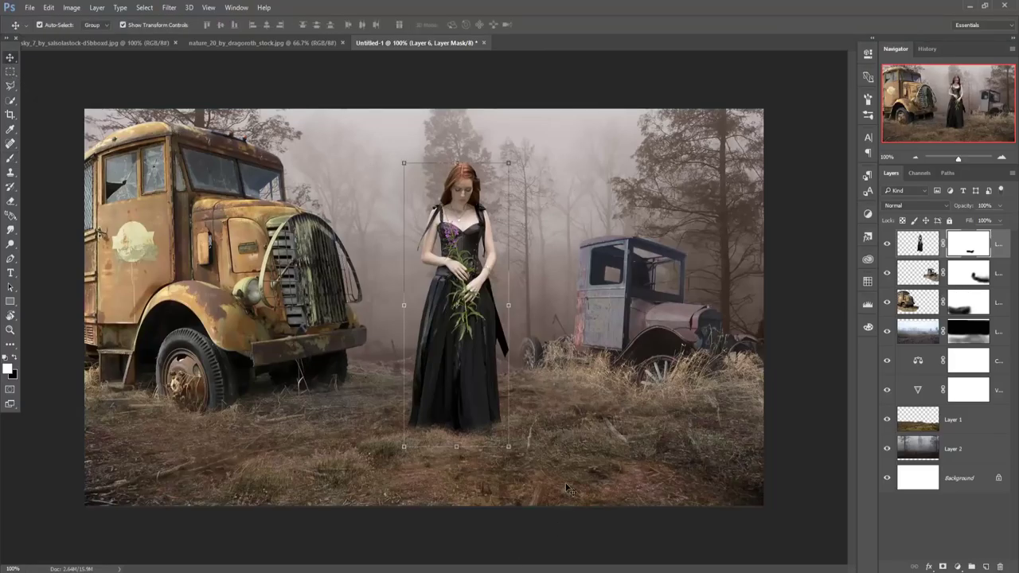
- Quick-select the vine-covered trunk in nature_20, refine it in Subtract mode, and float the photo's window
{"action": "left_click", "coordinate": [243, 44]}
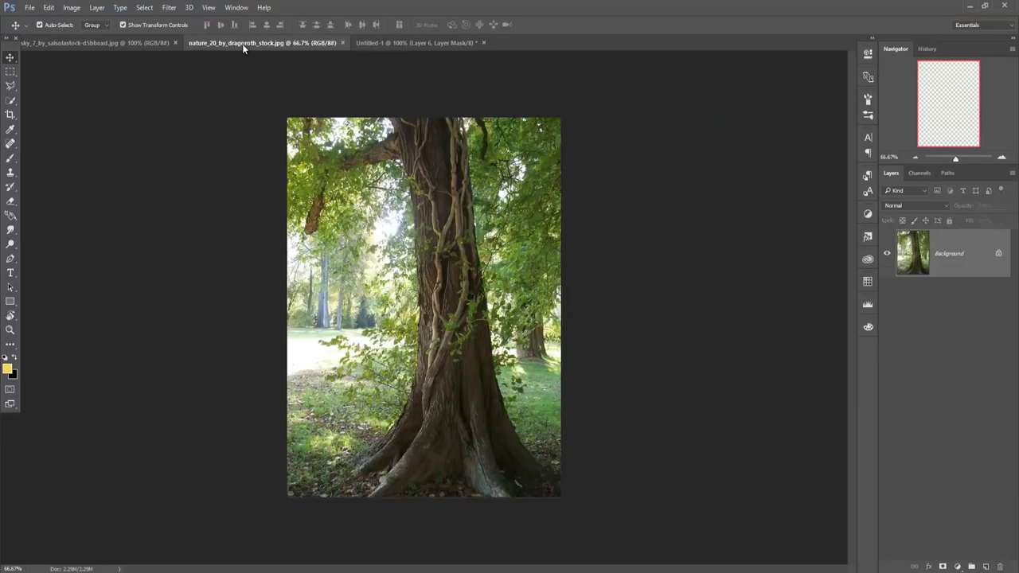
{"action": "left_click", "coordinate": [143, 46]}
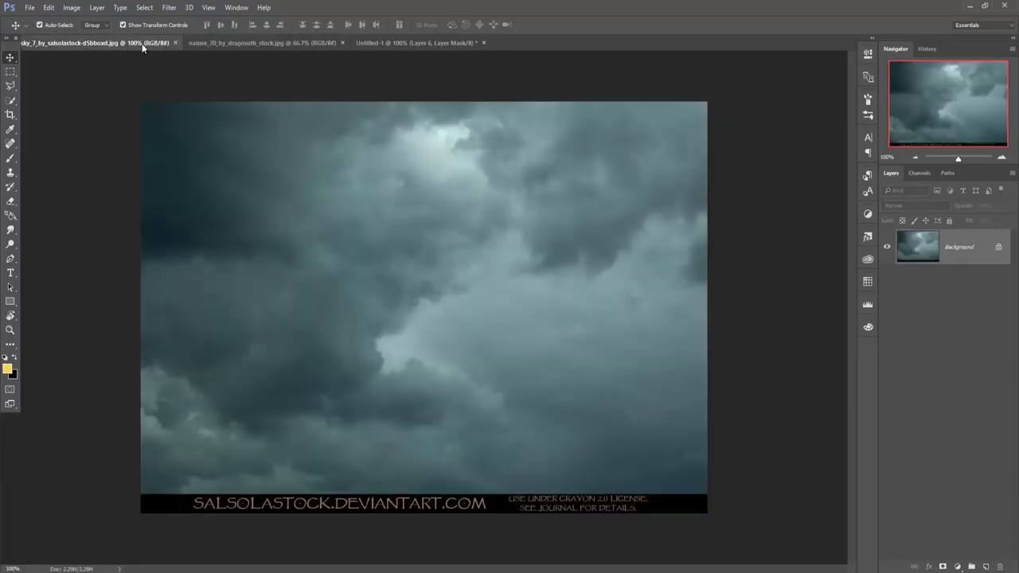
{"action": "left_click", "coordinate": [236, 43]}
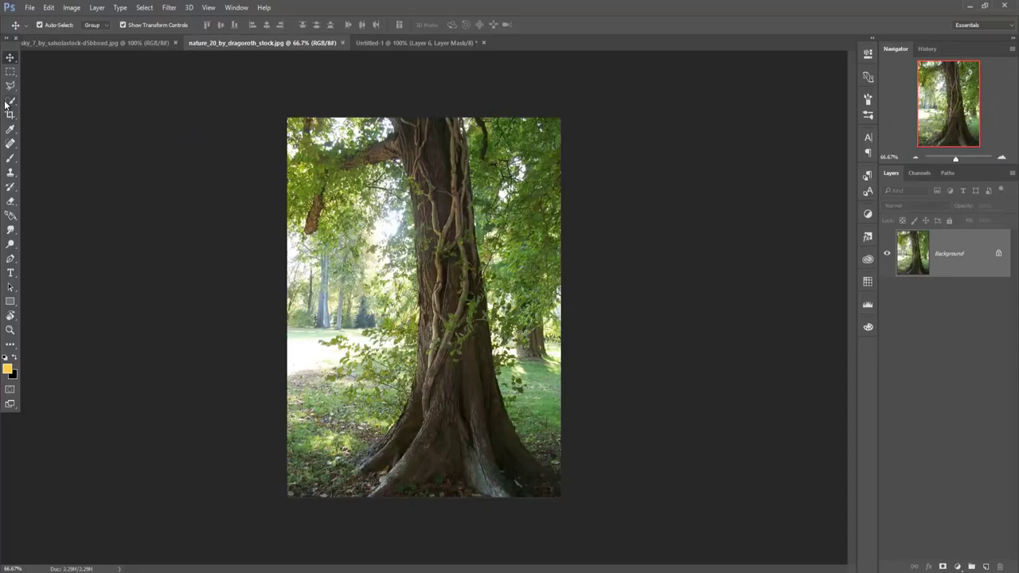
{"action": "left_click", "coordinate": [10, 100]}
{"action": "mouse_move", "coordinate": [421, 128]}
{"action": "left_mouse_down"}
{"action": "mouse_move", "coordinate": [454, 453]}
{"action": "mouse_move", "coordinate": [445, 120]}
{"action": "mouse_move", "coordinate": [439, 285]}
{"action": "left_mouse_up"}
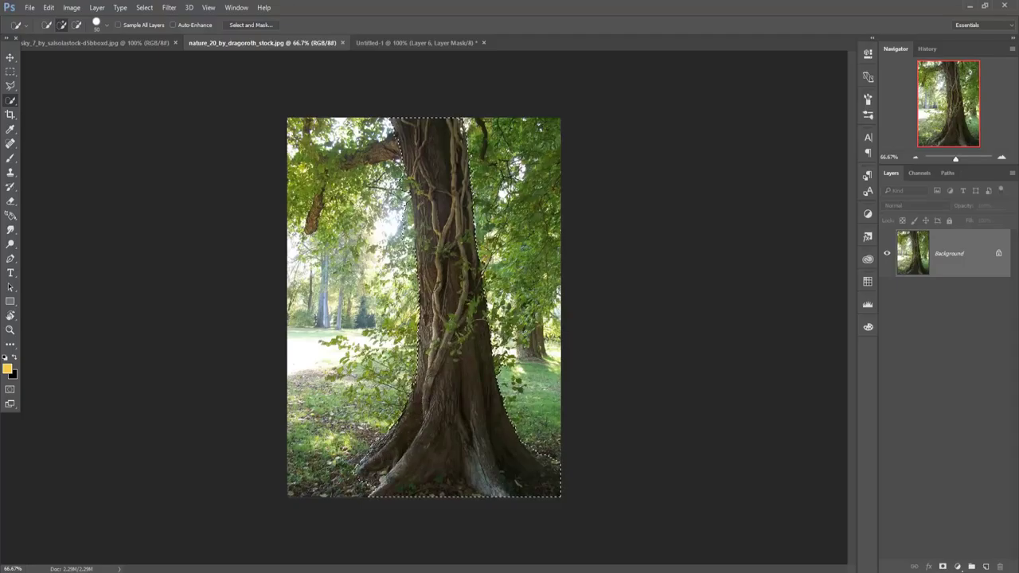
{"action": "left_click", "coordinate": [317, 499]}
{"action": "left_click", "coordinate": [76, 25]}
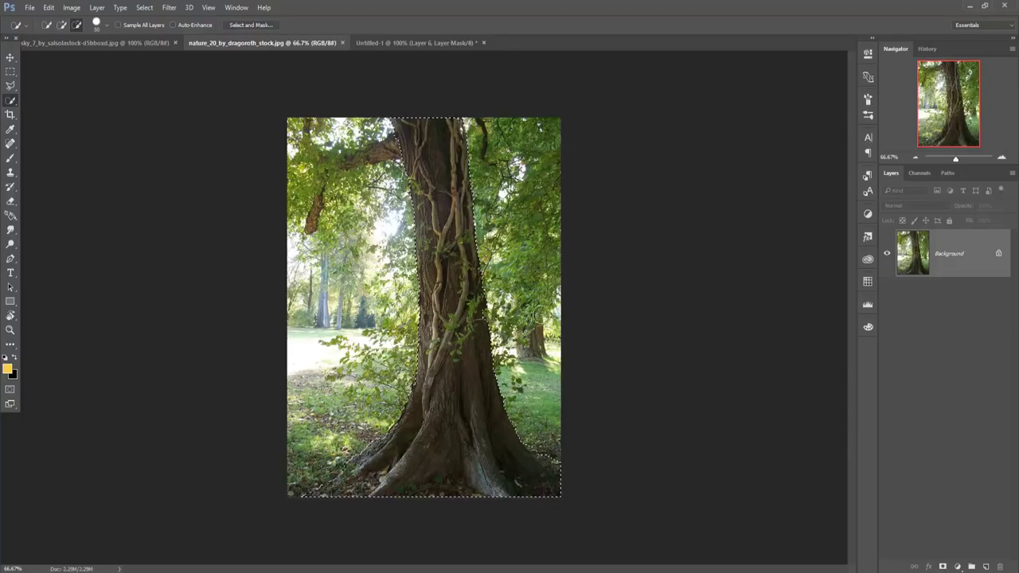
{"action": "left_click", "coordinate": [11, 58]}
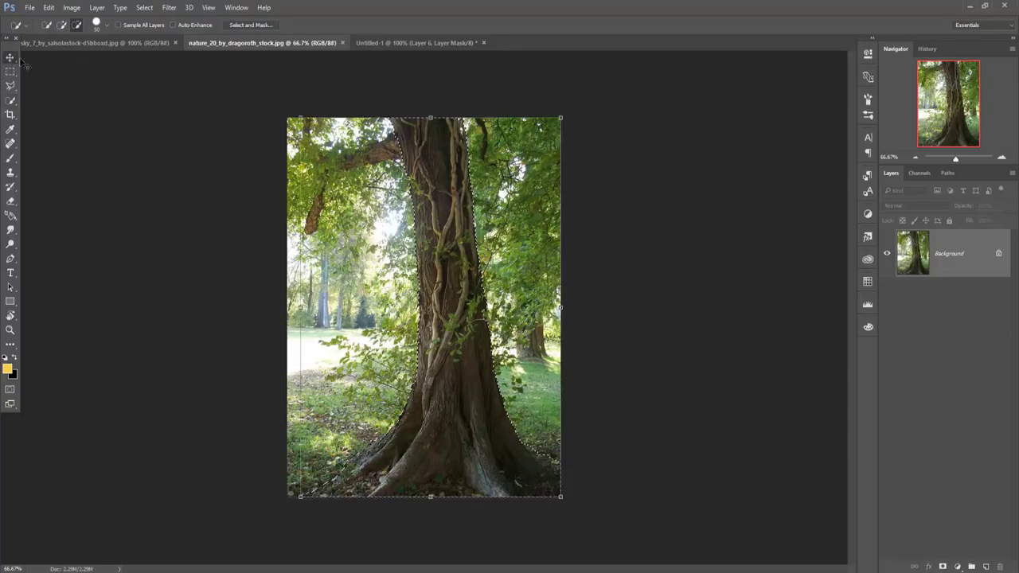
{"action": "mouse_move", "coordinate": [272, 42]}
{"action": "left_mouse_down"}
{"action": "mouse_move", "coordinate": [270, 81]}
{"action": "mouse_move", "coordinate": [249, 38]}
{"action": "left_mouse_up"}
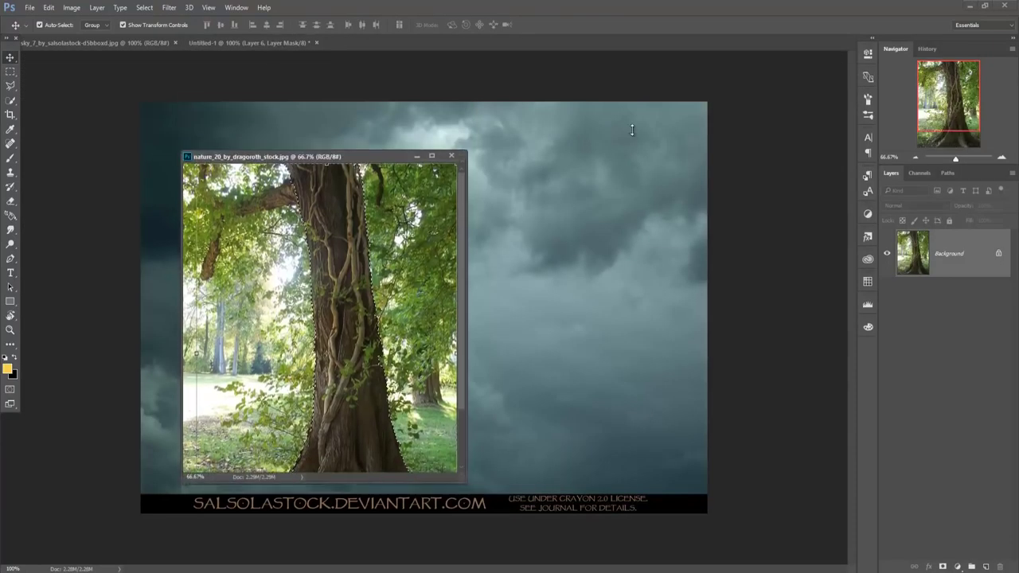
- Copy the selected trunk into the truck scene and place it at the left edge
{"action": "left_click", "coordinate": [250, 42]}
{"action": "left_click_drag", "start_coordinate": [318, 91], "coordinate": [727, 110]}
{"action": "left_click_drag", "start_coordinate": [739, 204], "coordinate": [443, 239]}
{"action": "left_click", "coordinate": [858, 110]}
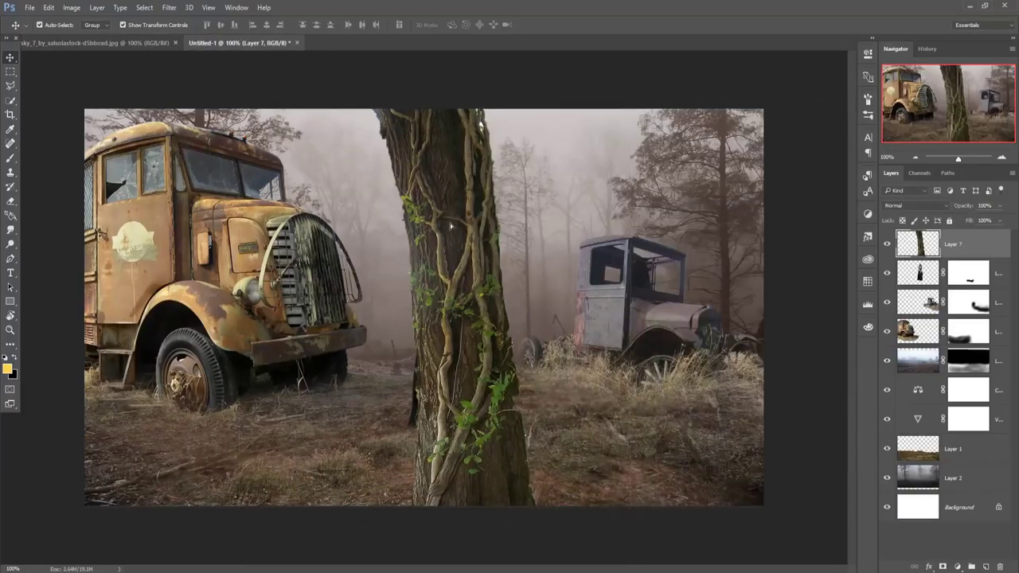
{"action": "left_click_drag", "start_coordinate": [494, 178], "coordinate": [362, 263]}
{"action": "left_click_drag", "start_coordinate": [250, 249], "coordinate": [140, 249]}
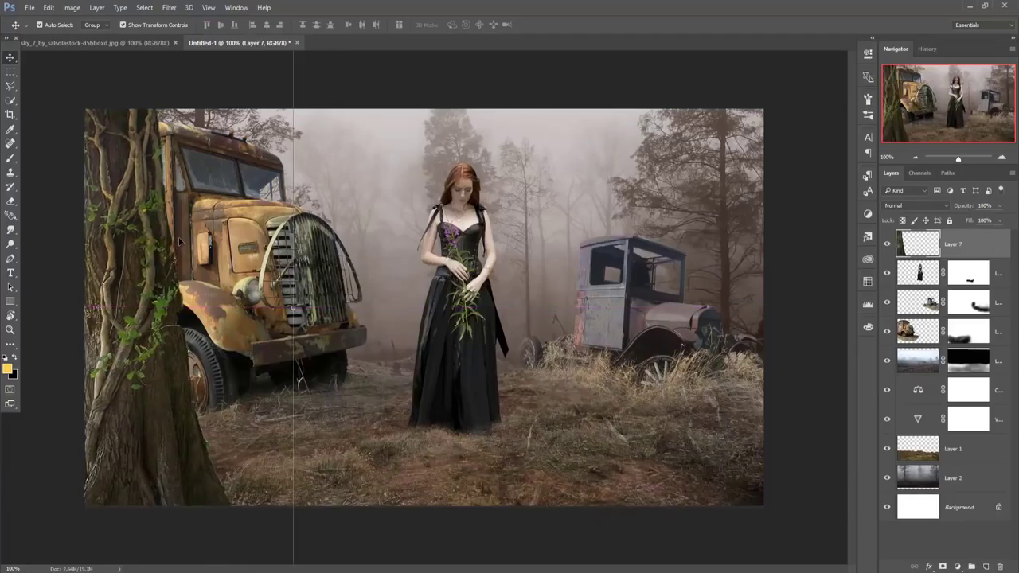
- Scale the trunk to about 109% and rotate it -5.75°
{"action": "key", "text": "ctrl+t"}
{"action": "key", "text": "ctrl+minus"}
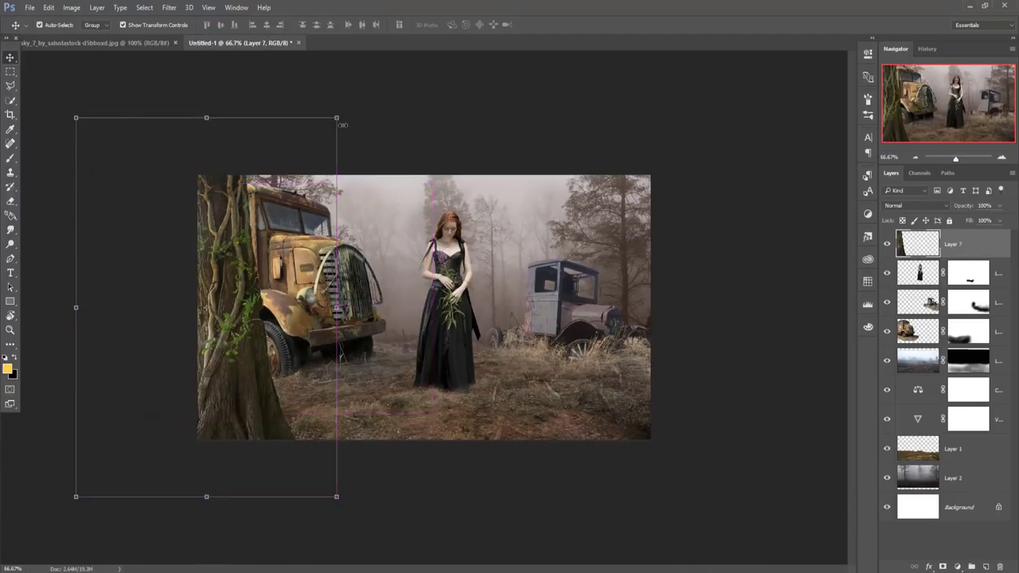
{"action": "mouse_move", "coordinate": [335, 116]}
{"action": "left_mouse_down"}
{"action": "mouse_move", "coordinate": [355, 109]}
{"action": "mouse_move", "coordinate": [348, 57]}
{"action": "left_mouse_up"}
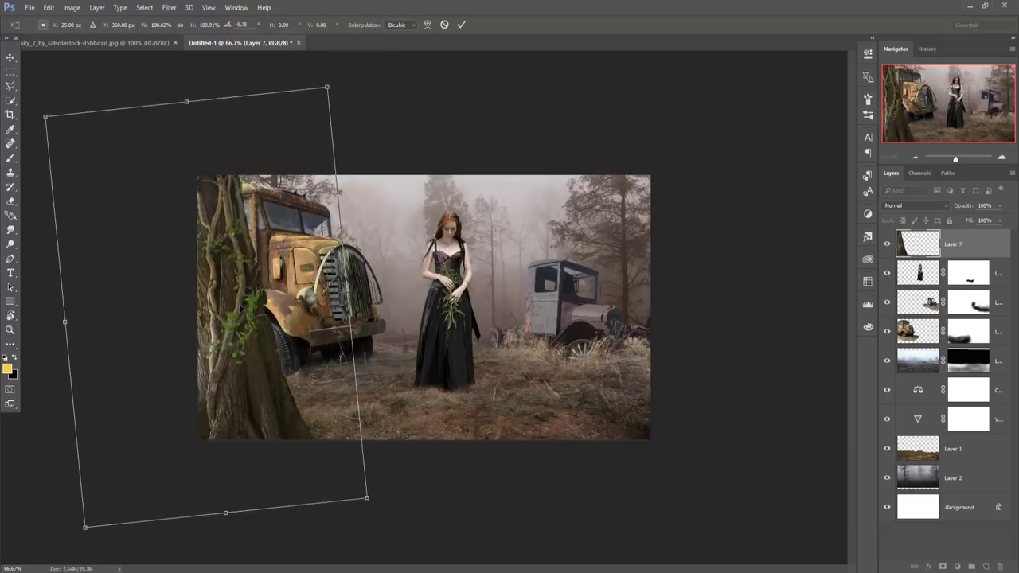
{"action": "mouse_move", "coordinate": [231, 311]}
{"action": "left_mouse_down"}
{"action": "mouse_move", "coordinate": [248, 310]}
{"action": "mouse_move", "coordinate": [231, 317]}
{"action": "left_mouse_up"}
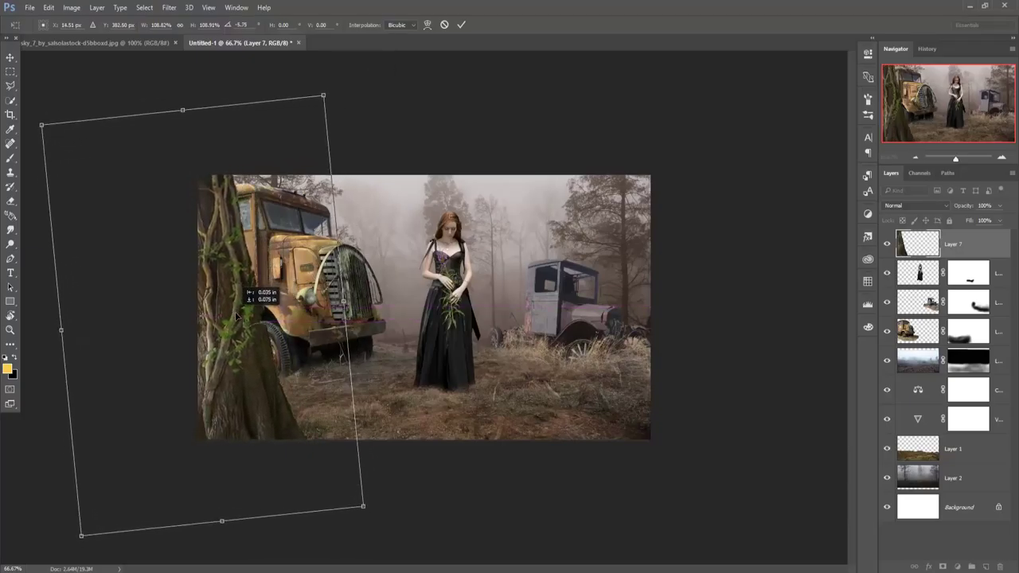
{"action": "left_click", "coordinate": [462, 26]}
- Duplicate Layer 7 as Layer 7 copy and move it to the canvas's right edge
{"action": "right_click", "coordinate": [962, 244]}
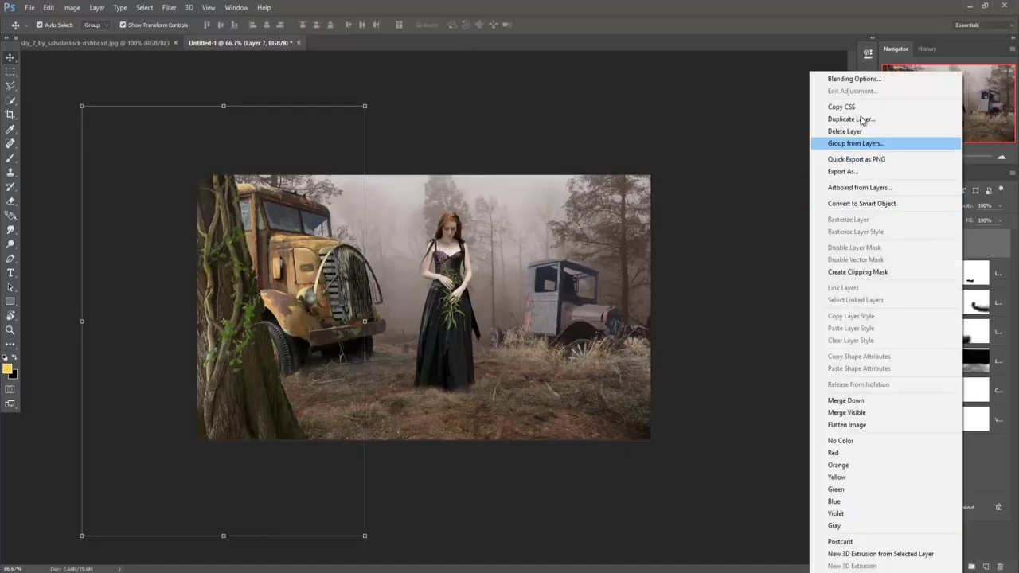
{"action": "left_click", "coordinate": [842, 107]}
{"action": "right_click", "coordinate": [979, 248]}
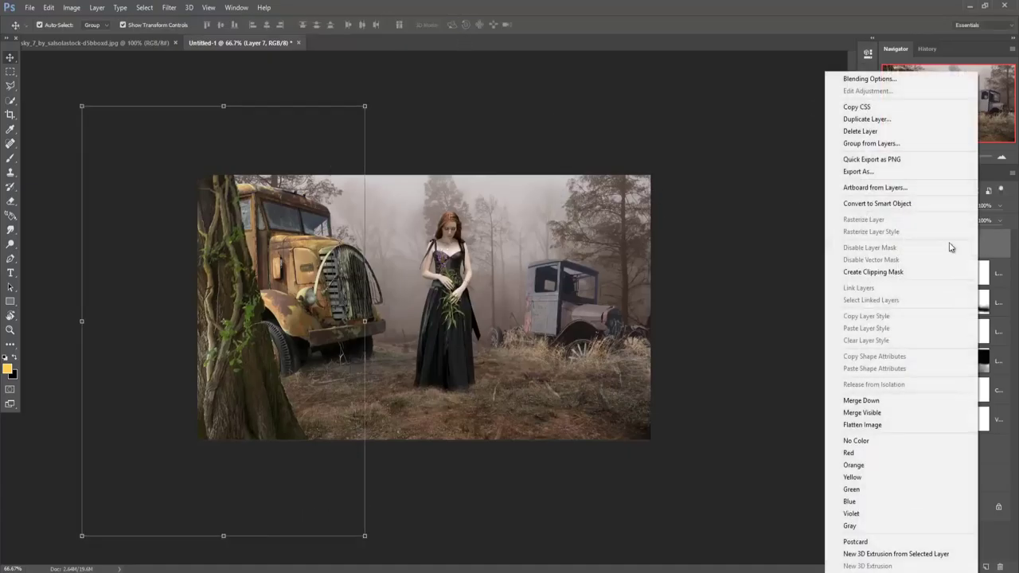
{"action": "left_click", "coordinate": [848, 118]}
{"action": "left_click", "coordinate": [602, 180]}
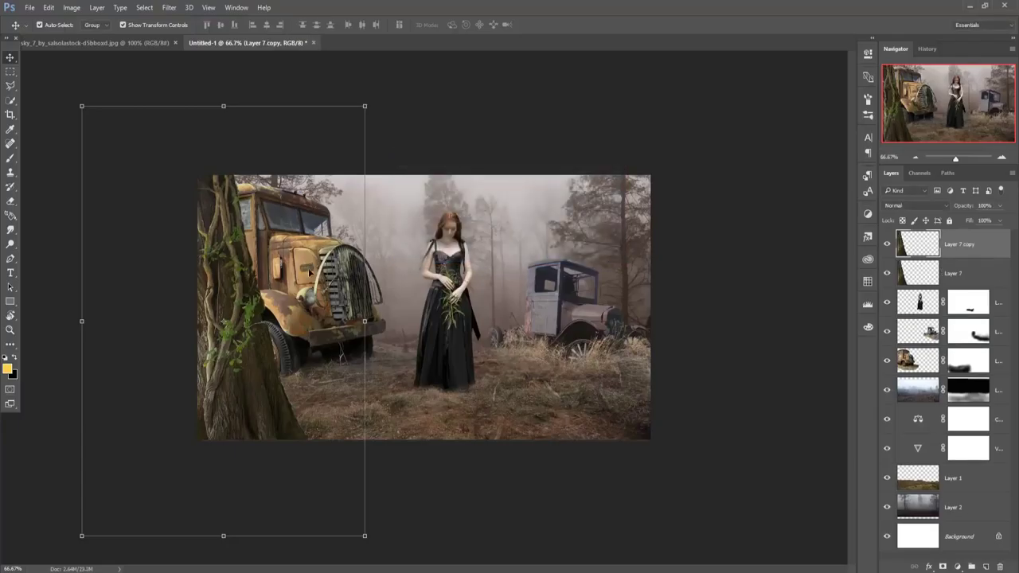
{"action": "left_click_drag", "start_coordinate": [243, 297], "coordinate": [649, 299]}
- Rotate the copied trunk 22.71°, scale it to about 116%, and view at 100%
{"action": "key", "text": "ctrl+t"}
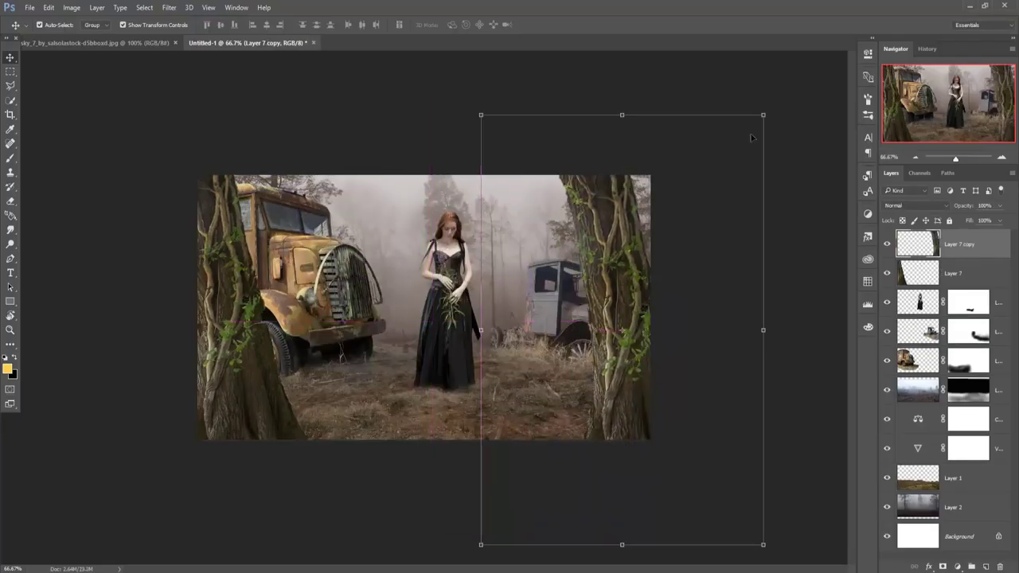
{"action": "mouse_move", "coordinate": [769, 107]}
{"action": "left_mouse_down"}
{"action": "mouse_move", "coordinate": [842, 224]}
{"action": "mouse_move", "coordinate": [826, 199]}
{"action": "left_mouse_up"}
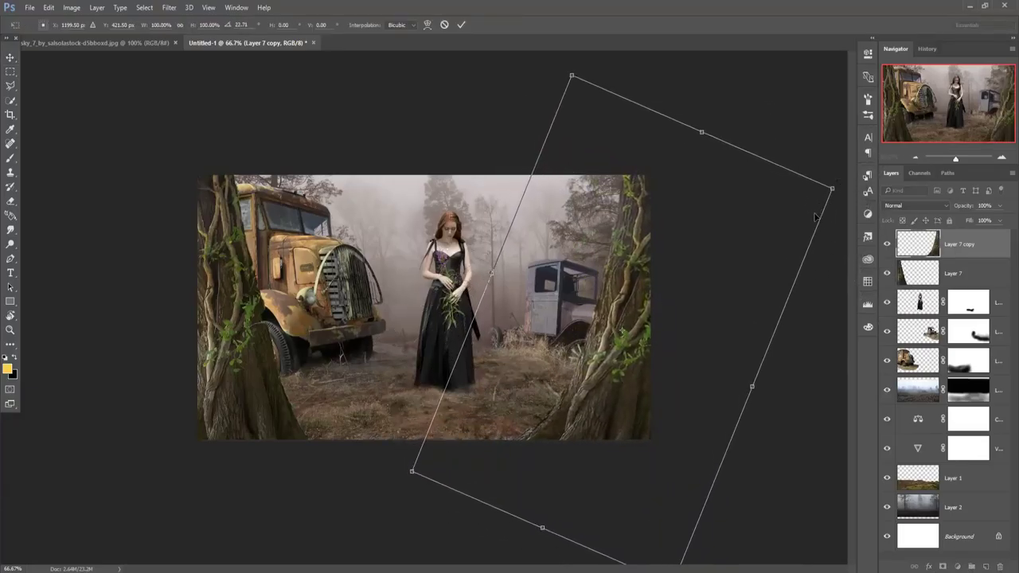
{"action": "left_click_drag", "start_coordinate": [834, 189], "coordinate": [868, 167]}
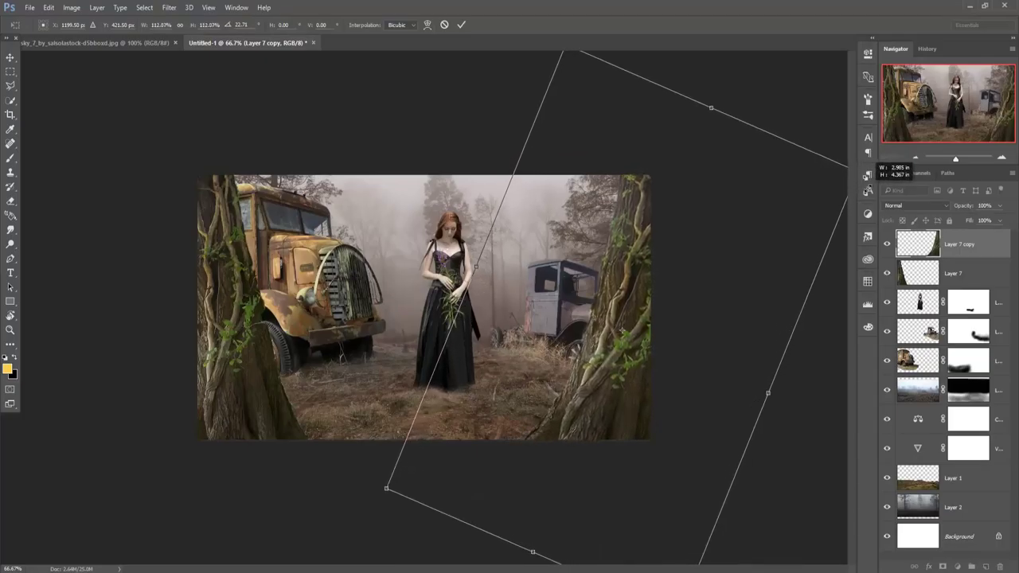
{"action": "left_click_drag", "start_coordinate": [632, 329], "coordinate": [619, 353]}
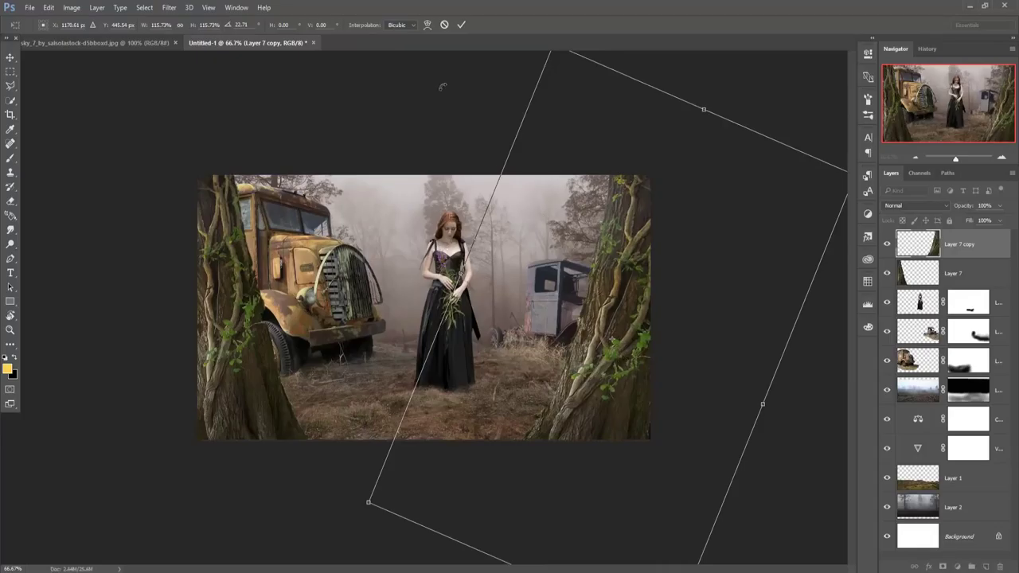
{"action": "left_click", "coordinate": [461, 27]}
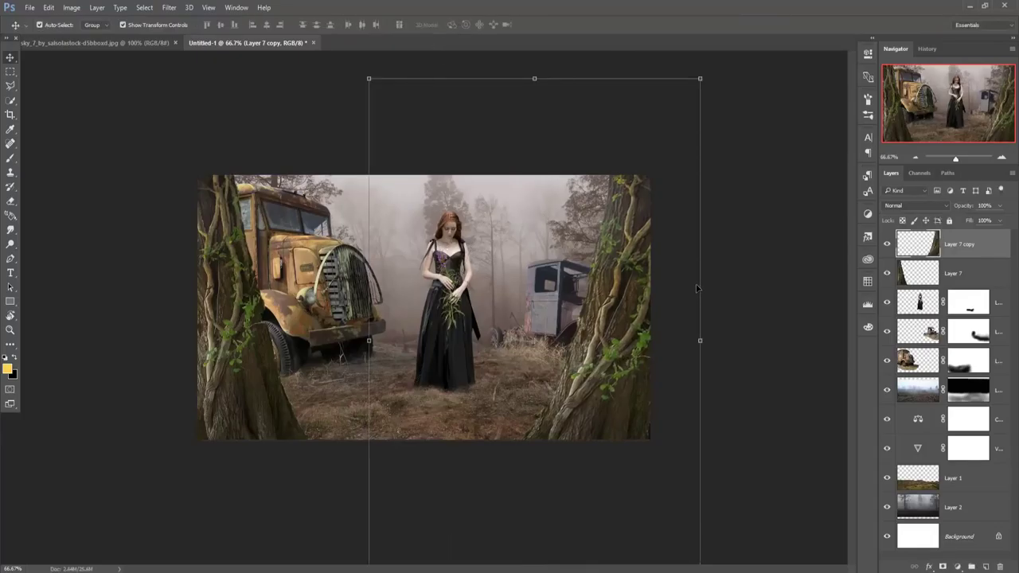
{"action": "key", "text": "ctrl+plus"}
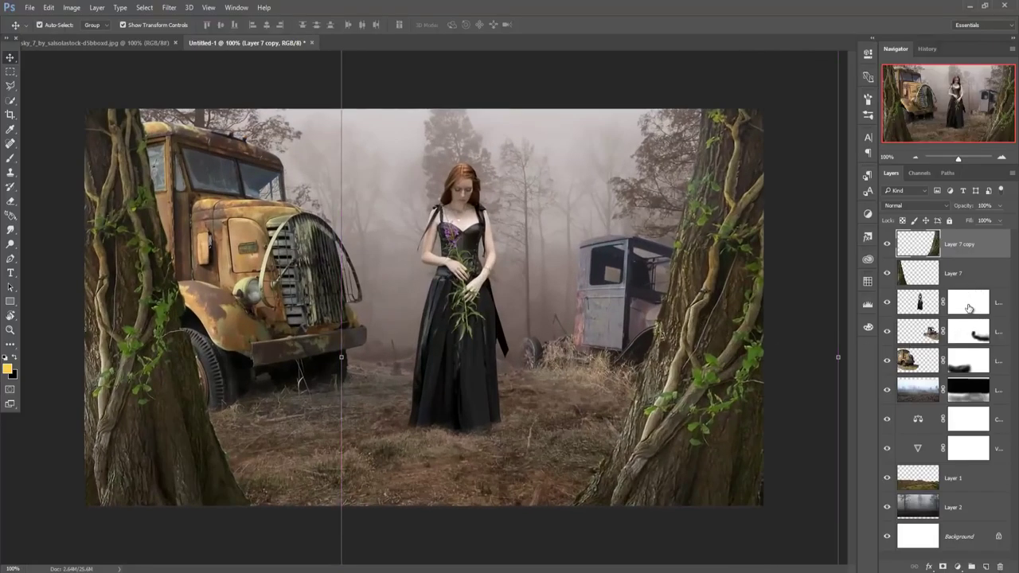
{"action": "left_click", "coordinate": [924, 311]}
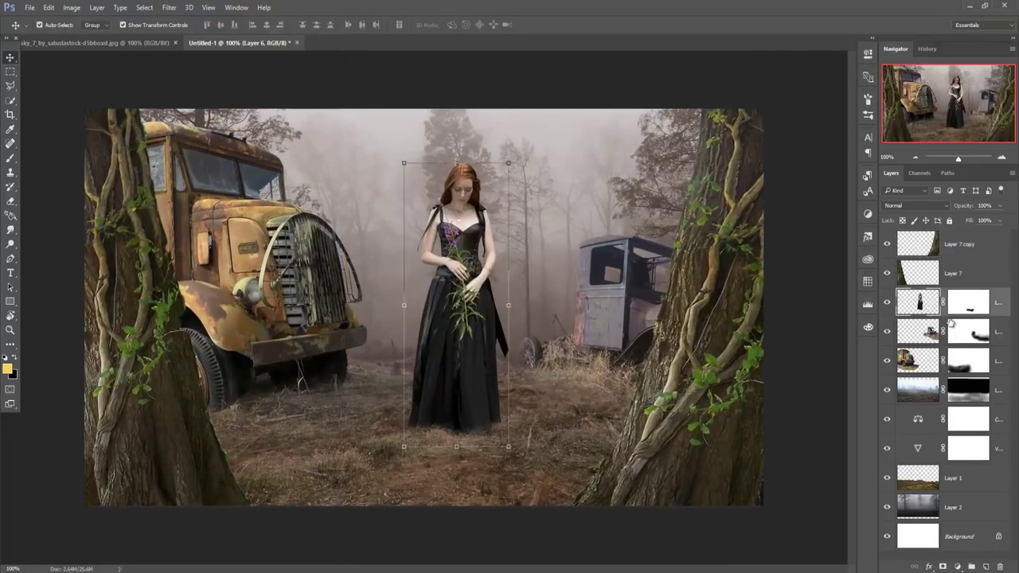
- Add a new layer above the woman and fill it with 50% Gray
{"action": "left_click", "coordinate": [958, 567]}
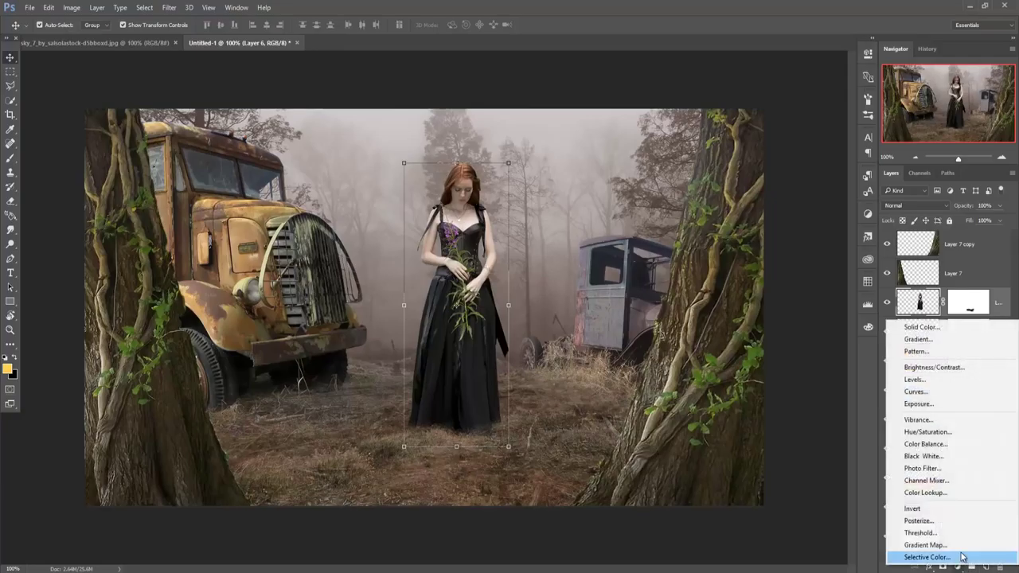
{"action": "left_click", "coordinate": [840, 355]}
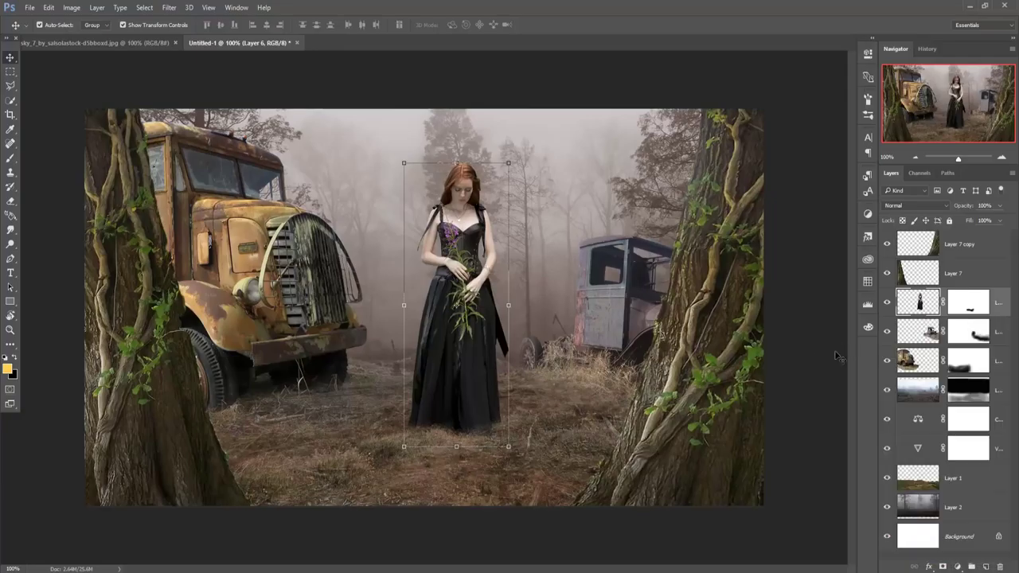
{"action": "left_click", "coordinate": [986, 567]}
{"action": "left_click", "coordinate": [50, 8]}
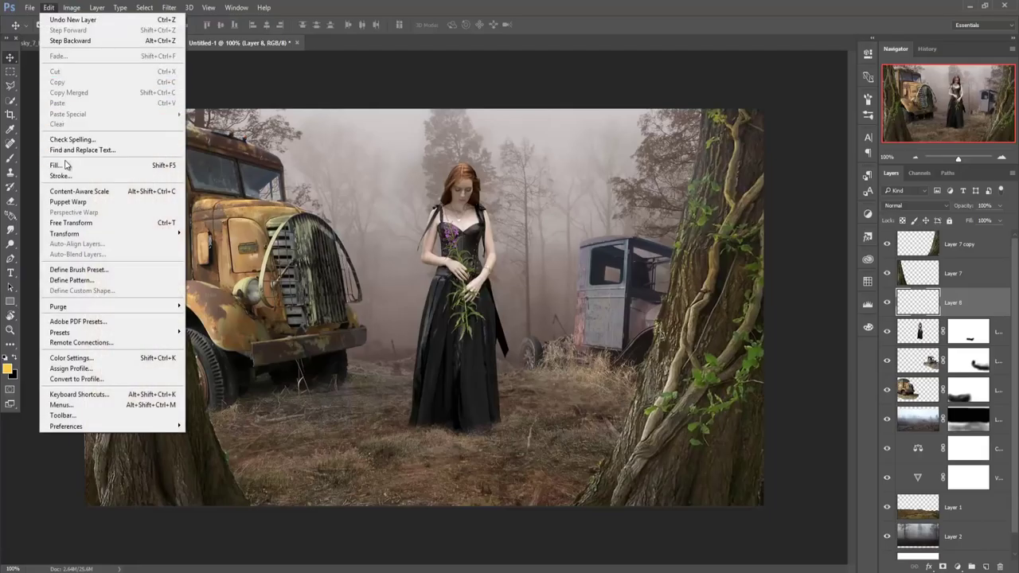
{"action": "left_click", "coordinate": [68, 165]}
{"action": "left_click", "coordinate": [549, 170]}
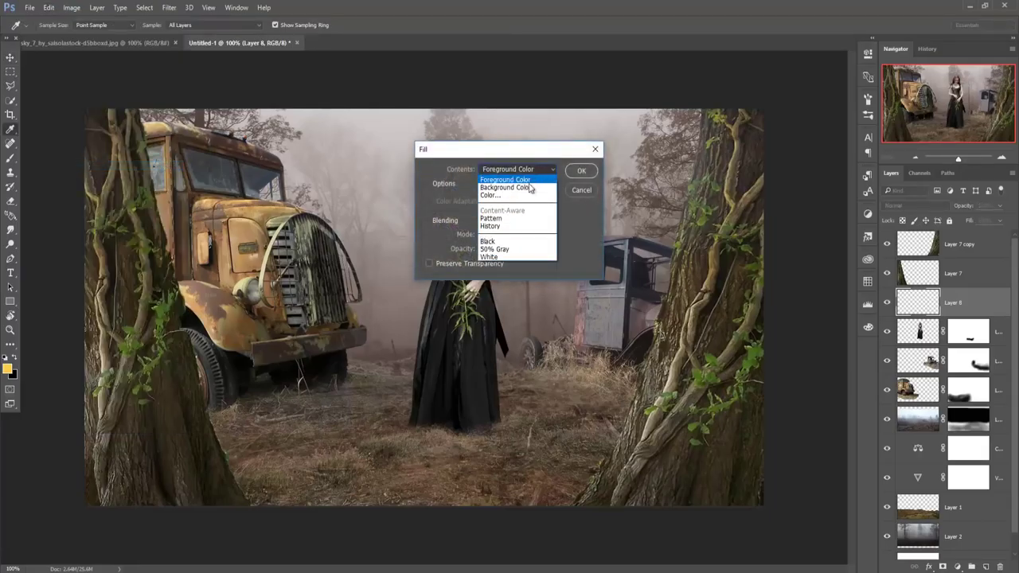
{"action": "left_click", "coordinate": [493, 253]}
{"action": "left_click", "coordinate": [581, 171]}
- Clip the grey layer to the woman's layer and set its blend mode to Overlay
{"action": "key", "text": "v"}
{"action": "right_click", "coordinate": [984, 302]}
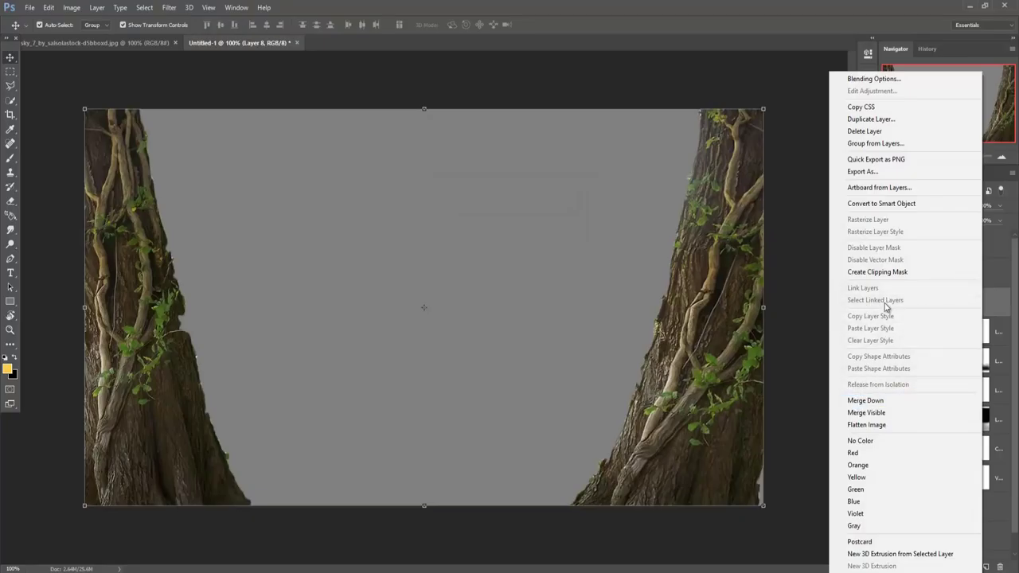
{"action": "left_click", "coordinate": [884, 272]}
{"action": "left_click", "coordinate": [913, 207]}
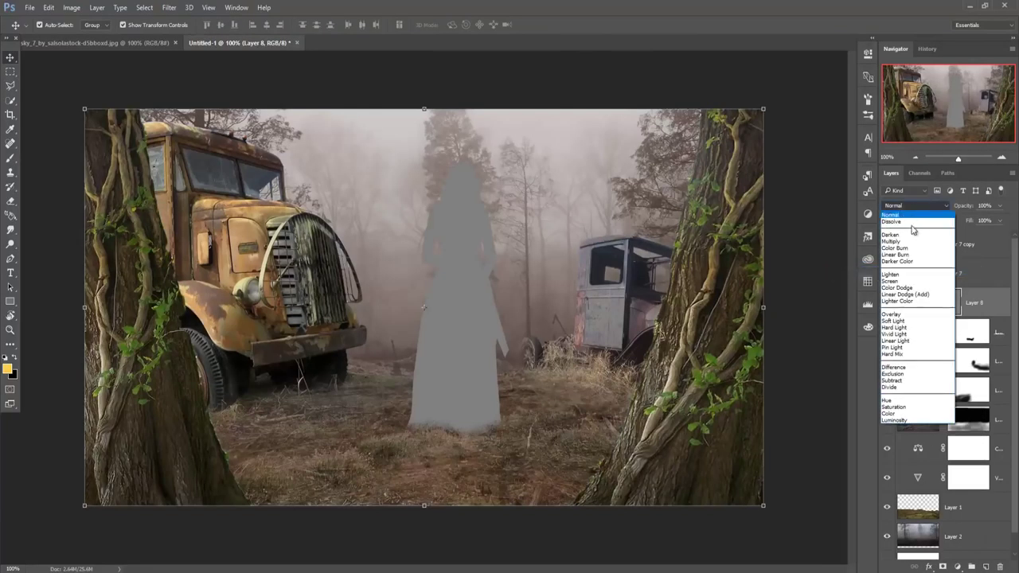
{"action": "left_click", "coordinate": [906, 322]}
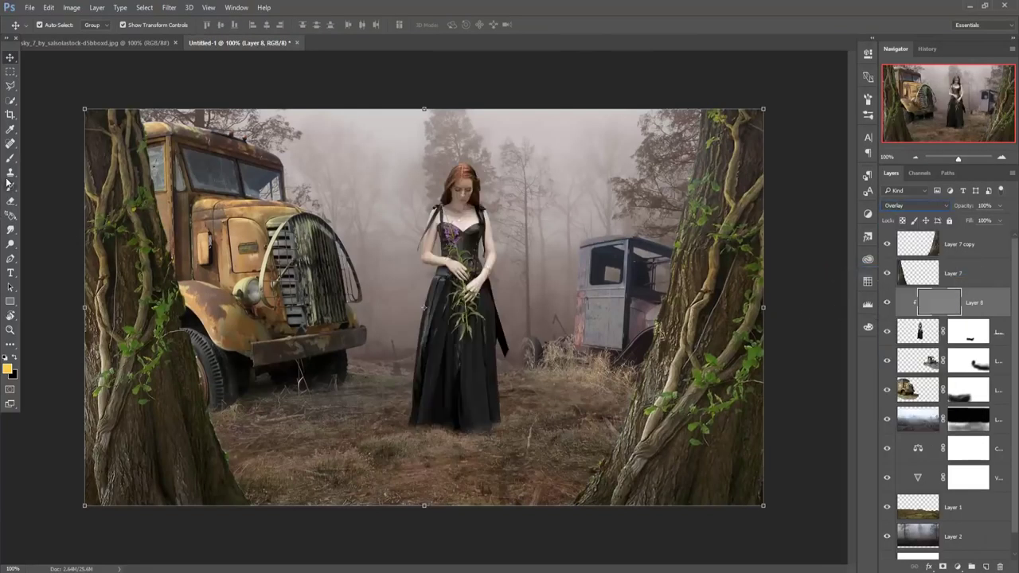
{"action": "left_click", "coordinate": [11, 244]}
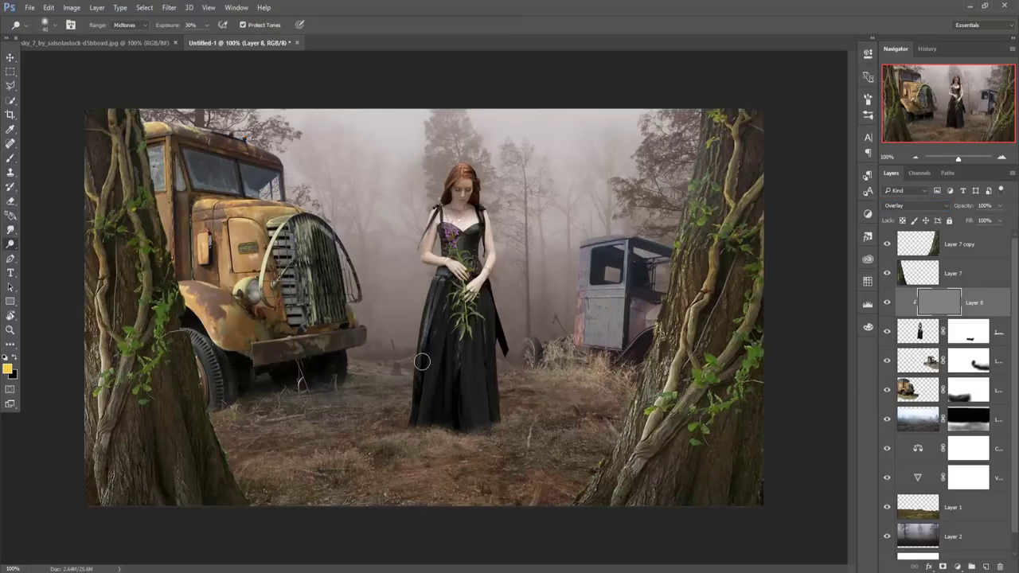
- Dodge highlights along the dress folds, around the bouquet, the dress sides and the skirt's centre fold
{"action": "mouse_move", "coordinate": [434, 326]}
{"action": "left_mouse_down"}
{"action": "mouse_move", "coordinate": [421, 338]}
{"action": "mouse_move", "coordinate": [415, 401]}
{"action": "mouse_move", "coordinate": [435, 295]}
{"action": "mouse_move", "coordinate": [443, 398]}
{"action": "mouse_move", "coordinate": [450, 307]}
{"action": "mouse_move", "coordinate": [449, 355]}
{"action": "left_mouse_up"}
{"action": "mouse_move", "coordinate": [449, 355]}
{"action": "left_mouse_down"}
{"action": "mouse_move", "coordinate": [450, 302]}
{"action": "mouse_move", "coordinate": [439, 386]}
{"action": "left_mouse_up"}
{"action": "mouse_move", "coordinate": [440, 386]}
{"action": "left_mouse_down"}
{"action": "mouse_move", "coordinate": [446, 304]}
{"action": "mouse_move", "coordinate": [424, 405]}
{"action": "left_mouse_up"}
{"action": "mouse_move", "coordinate": [424, 404]}
{"action": "left_mouse_down"}
{"action": "mouse_move", "coordinate": [432, 295]}
{"action": "mouse_move", "coordinate": [452, 343]}
{"action": "mouse_move", "coordinate": [475, 292]}
{"action": "mouse_move", "coordinate": [462, 385]}
{"action": "left_mouse_up"}
{"action": "mouse_move", "coordinate": [462, 385]}
{"action": "left_mouse_down"}
{"action": "mouse_move", "coordinate": [454, 319]}
{"action": "mouse_move", "coordinate": [468, 409]}
{"action": "mouse_move", "coordinate": [464, 340]}
{"action": "left_mouse_up"}
{"action": "left_click_drag", "start_coordinate": [464, 340], "coordinate": [472, 410]}
{"action": "mouse_move", "coordinate": [471, 410]}
{"action": "left_mouse_down"}
{"action": "mouse_move", "coordinate": [455, 299]}
{"action": "mouse_move", "coordinate": [454, 374]}
{"action": "left_mouse_up"}
{"action": "left_click_drag", "start_coordinate": [453, 374], "coordinate": [452, 359]}
{"action": "mouse_move", "coordinate": [456, 320]}
{"action": "left_mouse_down"}
{"action": "mouse_move", "coordinate": [453, 339]}
{"action": "mouse_move", "coordinate": [491, 379]}
{"action": "mouse_move", "coordinate": [498, 300]}
{"action": "mouse_move", "coordinate": [497, 400]}
{"action": "mouse_move", "coordinate": [478, 357]}
{"action": "mouse_move", "coordinate": [470, 404]}
{"action": "mouse_move", "coordinate": [448, 357]}
{"action": "mouse_move", "coordinate": [455, 405]}
{"action": "mouse_move", "coordinate": [434, 355]}
{"action": "mouse_move", "coordinate": [421, 398]}
{"action": "mouse_move", "coordinate": [440, 289]}
{"action": "mouse_move", "coordinate": [425, 351]}
{"action": "left_mouse_up"}
{"action": "mouse_move", "coordinate": [425, 352]}
{"action": "left_mouse_down"}
{"action": "mouse_move", "coordinate": [434, 294]}
{"action": "mouse_move", "coordinate": [424, 366]}
{"action": "left_mouse_up"}
{"action": "mouse_move", "coordinate": [423, 367]}
{"action": "left_mouse_down"}
{"action": "mouse_move", "coordinate": [437, 307]}
{"action": "mouse_move", "coordinate": [437, 326]}
{"action": "left_mouse_up"}
{"action": "mouse_move", "coordinate": [438, 289]}
{"action": "left_mouse_down"}
{"action": "mouse_move", "coordinate": [453, 388]}
{"action": "mouse_move", "coordinate": [466, 335]}
{"action": "mouse_move", "coordinate": [470, 383]}
{"action": "mouse_move", "coordinate": [483, 309]}
{"action": "left_mouse_up"}
{"action": "mouse_move", "coordinate": [494, 399]}
{"action": "left_mouse_down"}
{"action": "mouse_move", "coordinate": [462, 374]}
{"action": "mouse_move", "coordinate": [454, 412]}
{"action": "mouse_move", "coordinate": [456, 380]}
{"action": "mouse_move", "coordinate": [446, 416]}
{"action": "mouse_move", "coordinate": [430, 403]}
{"action": "mouse_move", "coordinate": [455, 414]}
{"action": "mouse_move", "coordinate": [481, 395]}
{"action": "mouse_move", "coordinate": [497, 353]}
{"action": "mouse_move", "coordinate": [477, 357]}
{"action": "mouse_move", "coordinate": [474, 233]}
{"action": "mouse_move", "coordinate": [460, 250]}
{"action": "left_mouse_up"}
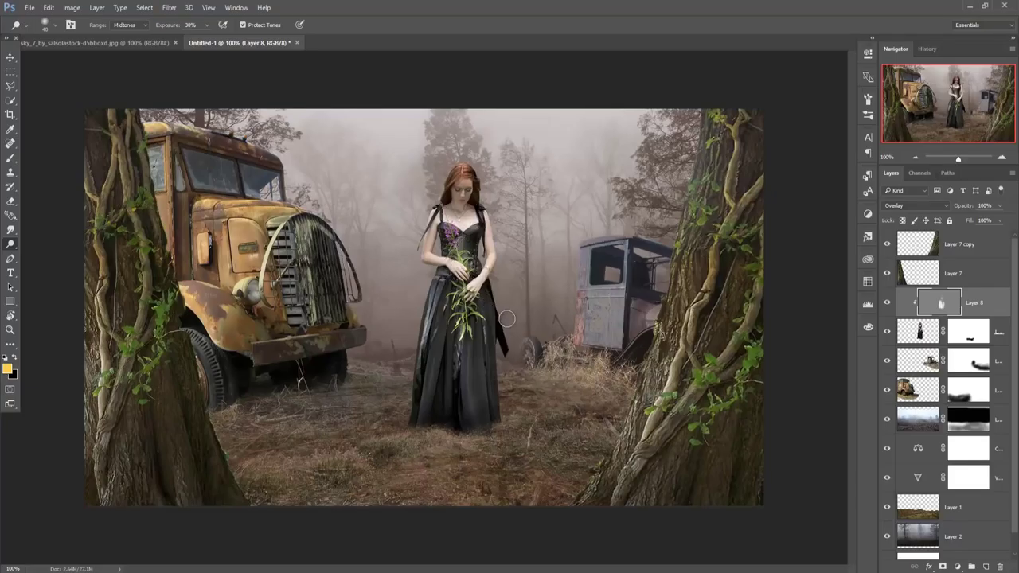
- Burn the outer edges of the left arm, forearm and raised arm with a smaller brush
{"action": "right_click", "coordinate": [16, 248]}
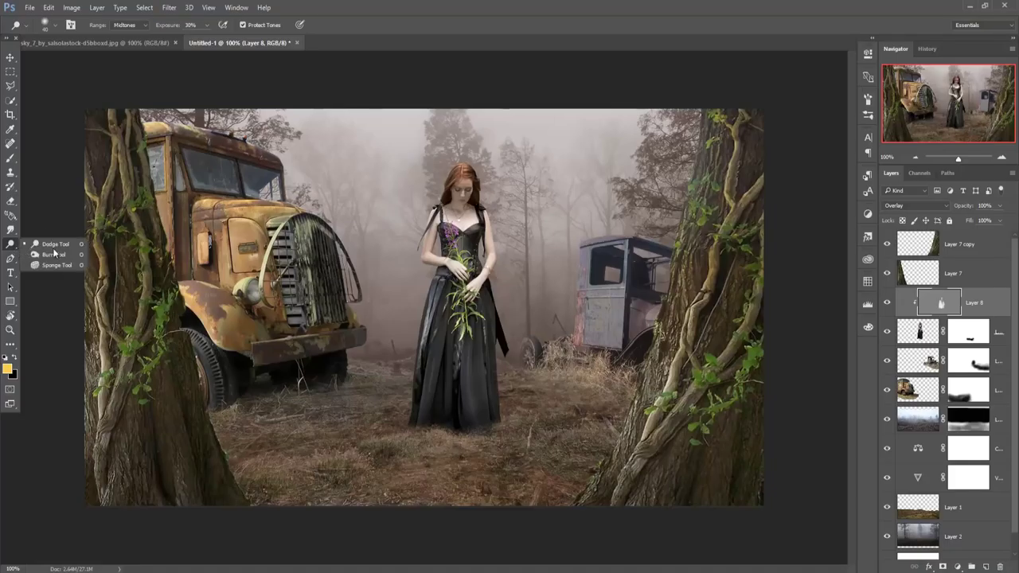
{"action": "left_click", "coordinate": [48, 253]}
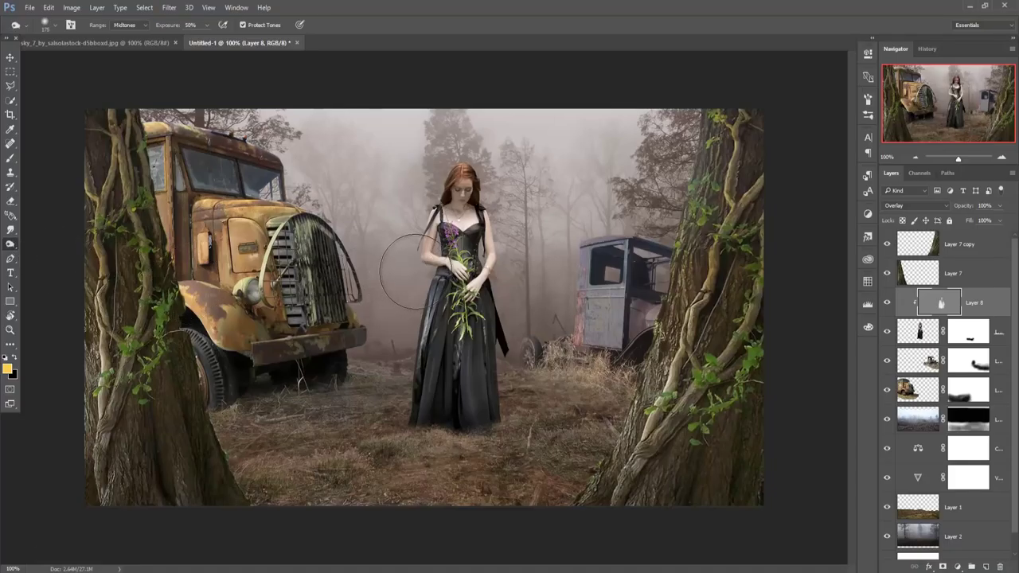
{"action": "scroll", "coordinate": [408, 271], "scroll_direction": "up", "scroll_amount": 3}
{"action": "left_click_drag", "start_coordinate": [447, 304], "coordinate": [447, 412]}
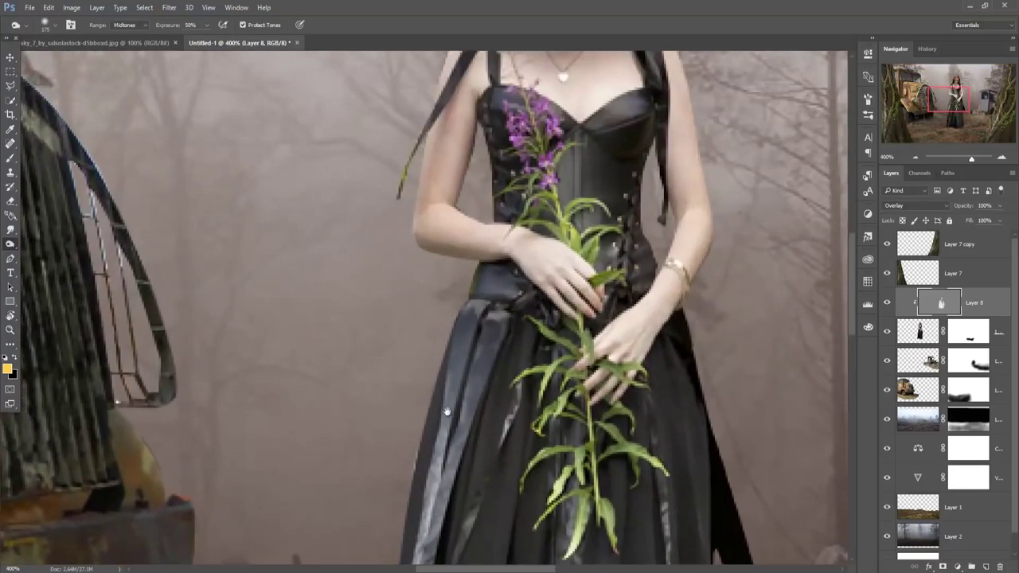
{"action": "scroll", "coordinate": [448, 412], "scroll_direction": "up", "scroll_amount": 3}
{"action": "key", "text": "bracketleft"}
{"action": "key", "text": "bracketleft"}
{"action": "key", "text": "bracketleft"}
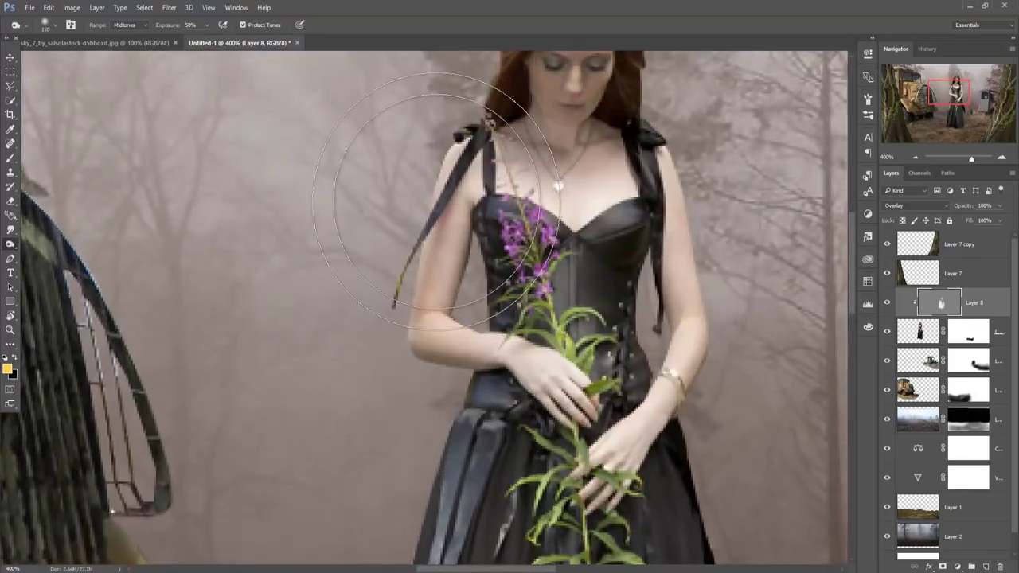
{"action": "mouse_move", "coordinate": [448, 155]}
{"action": "left_mouse_down"}
{"action": "mouse_move", "coordinate": [422, 363]}
{"action": "mouse_move", "coordinate": [520, 368]}
{"action": "left_mouse_up"}
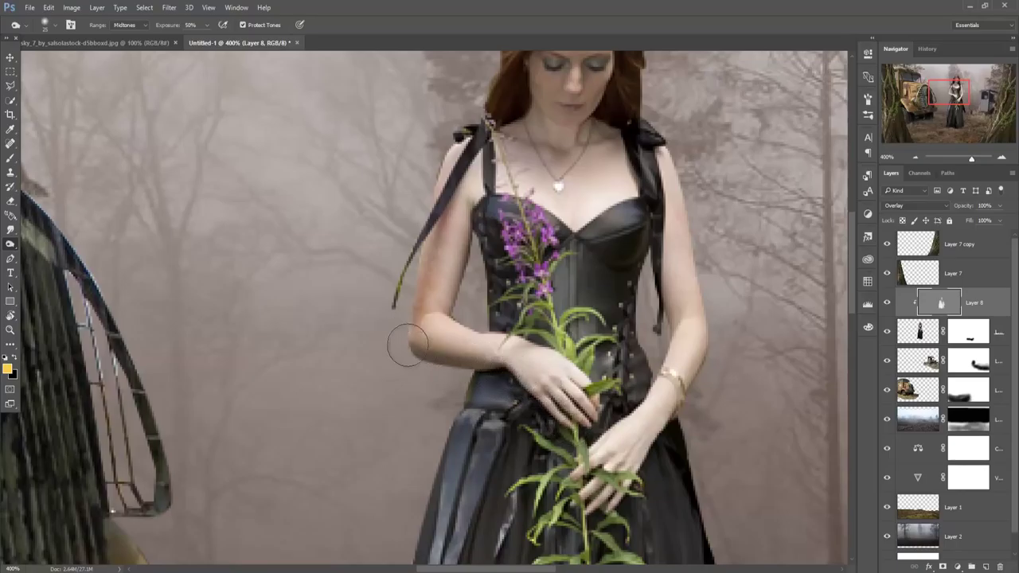
{"action": "left_click_drag", "start_coordinate": [520, 368], "coordinate": [510, 364]}
{"action": "mouse_move", "coordinate": [623, 469]}
{"action": "left_mouse_down"}
{"action": "mouse_move", "coordinate": [701, 235]}
{"action": "mouse_move", "coordinate": [697, 384]}
{"action": "left_mouse_up"}
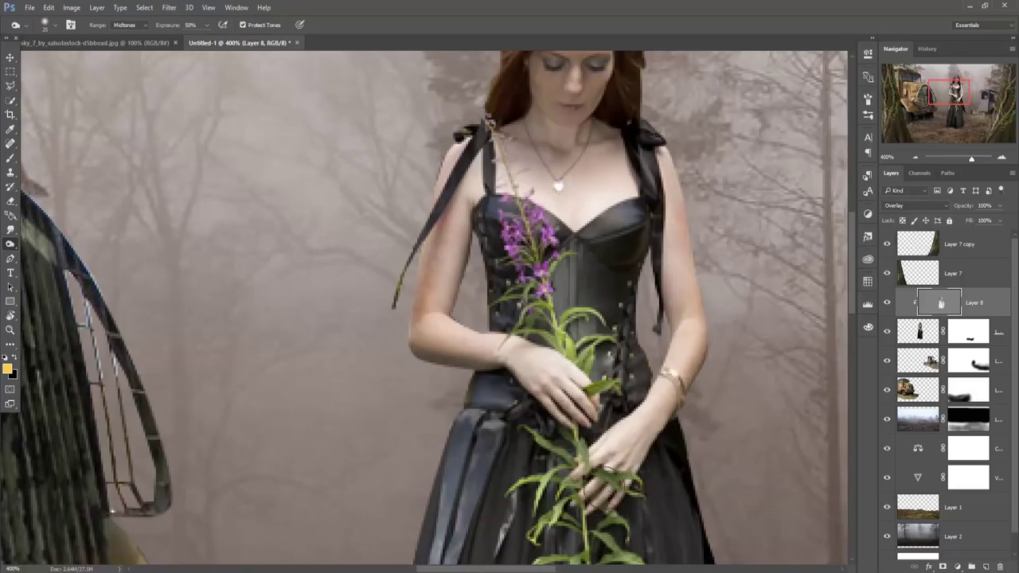
- Burn the left arm's inner edge and the right arm up to the shoulder at lower exposure
{"action": "right_click", "coordinate": [12, 247]}
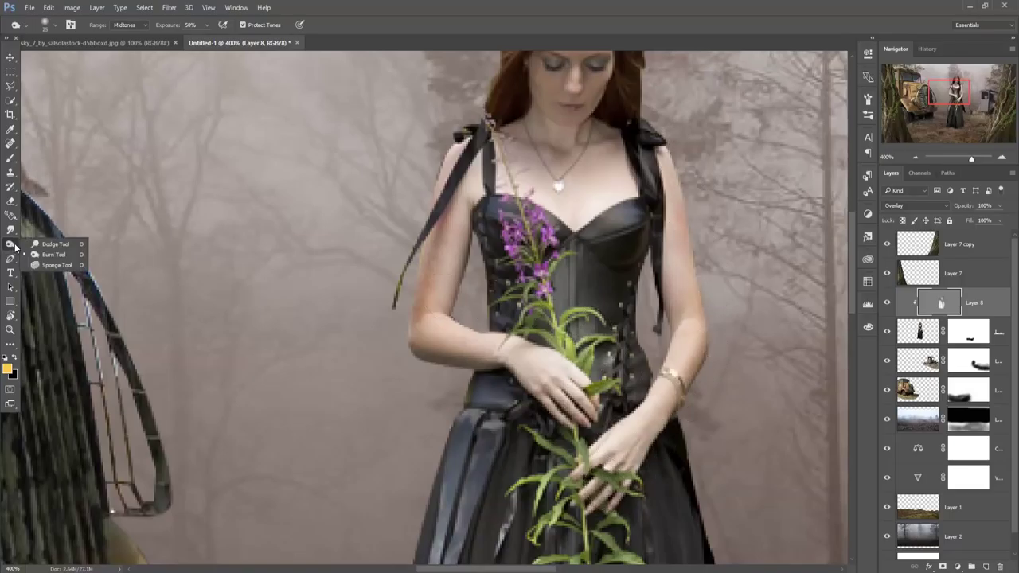
{"action": "left_click", "coordinate": [47, 254]}
{"action": "left_click_drag", "start_coordinate": [500, 249], "coordinate": [445, 277]}
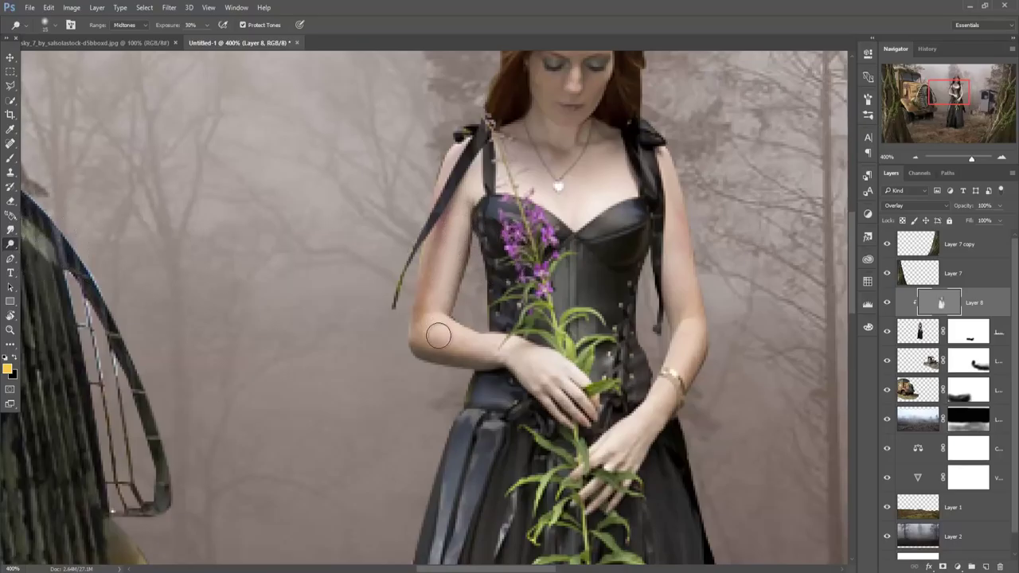
{"action": "mouse_move", "coordinate": [649, 408]}
{"action": "left_mouse_down"}
{"action": "mouse_move", "coordinate": [677, 346]}
{"action": "mouse_move", "coordinate": [669, 179]}
{"action": "mouse_move", "coordinate": [678, 259]}
{"action": "left_mouse_up"}
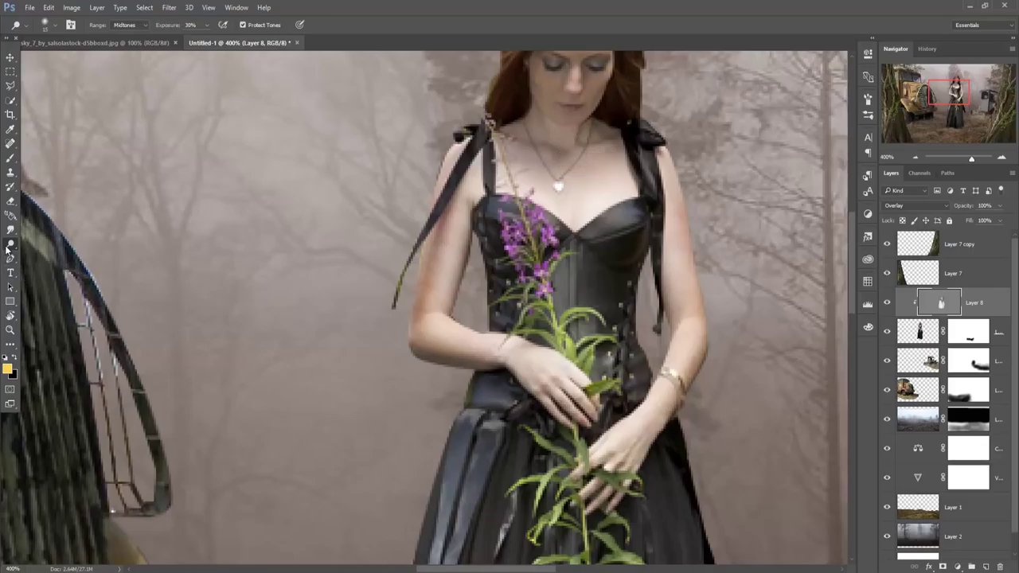
{"action": "right_click", "coordinate": [9, 245]}
{"action": "left_click", "coordinate": [42, 255]}
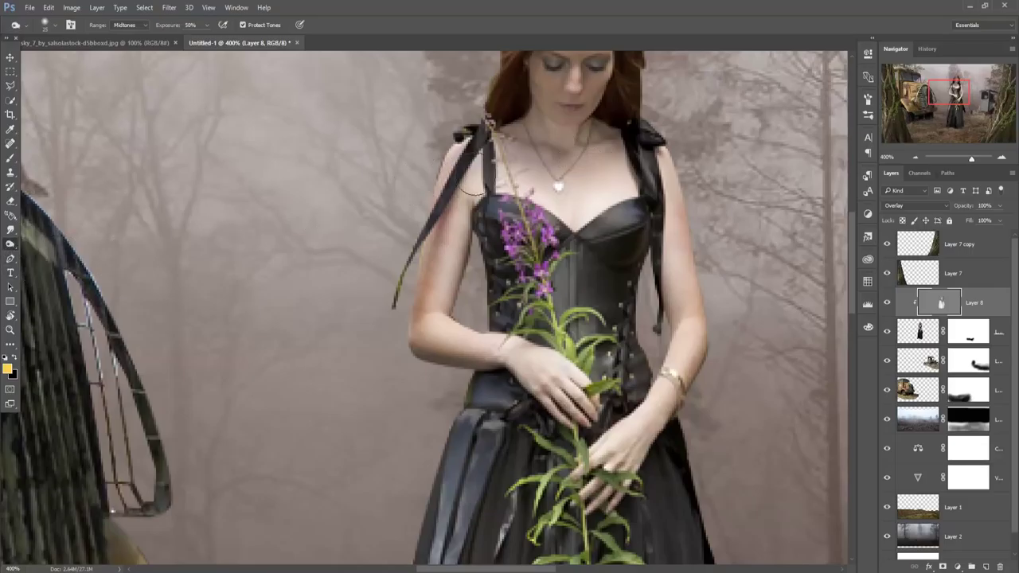
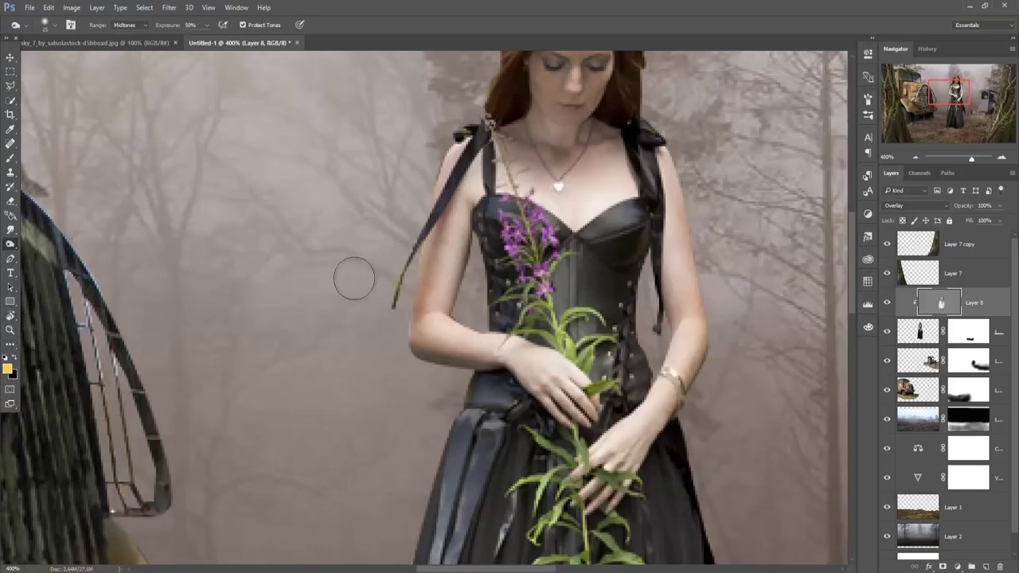
- Zoom in on the woman's head and pick the Smudge tool
{"action": "scroll", "coordinate": [419, 359], "scroll_direction": "up", "scroll_amount": 3}
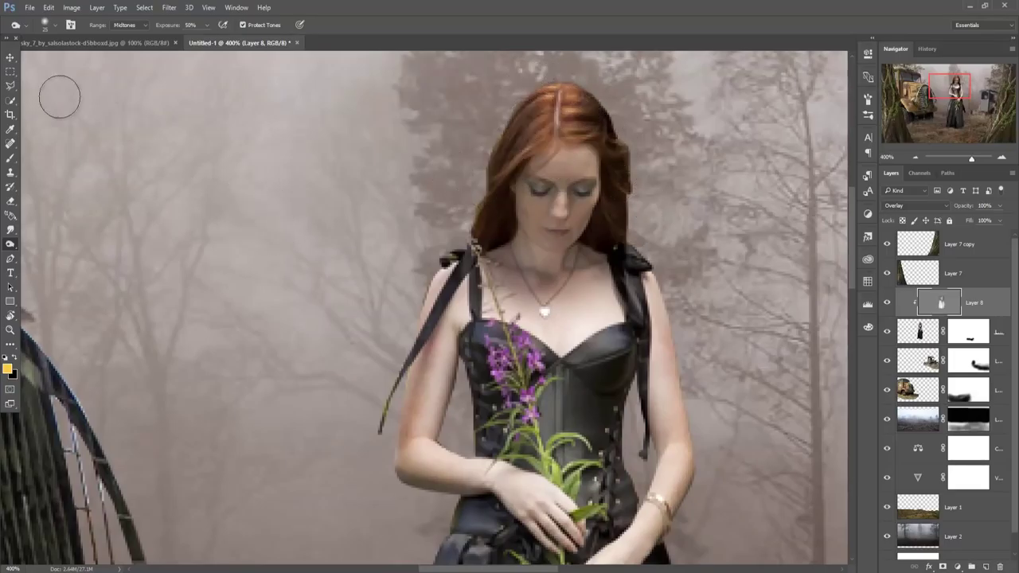
{"action": "left_click", "coordinate": [10, 58]}
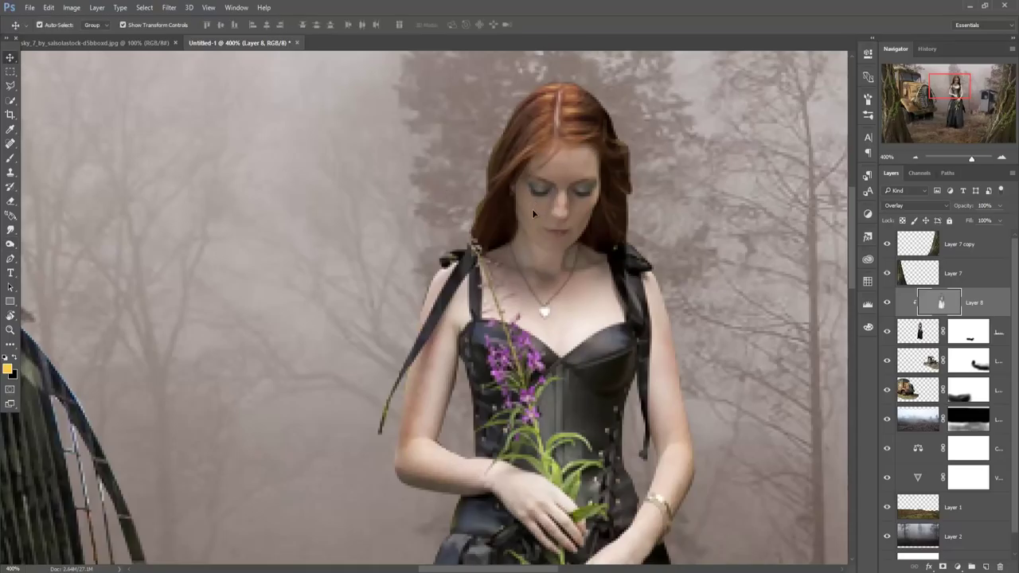
{"action": "key", "text": "ctrl+plus"}
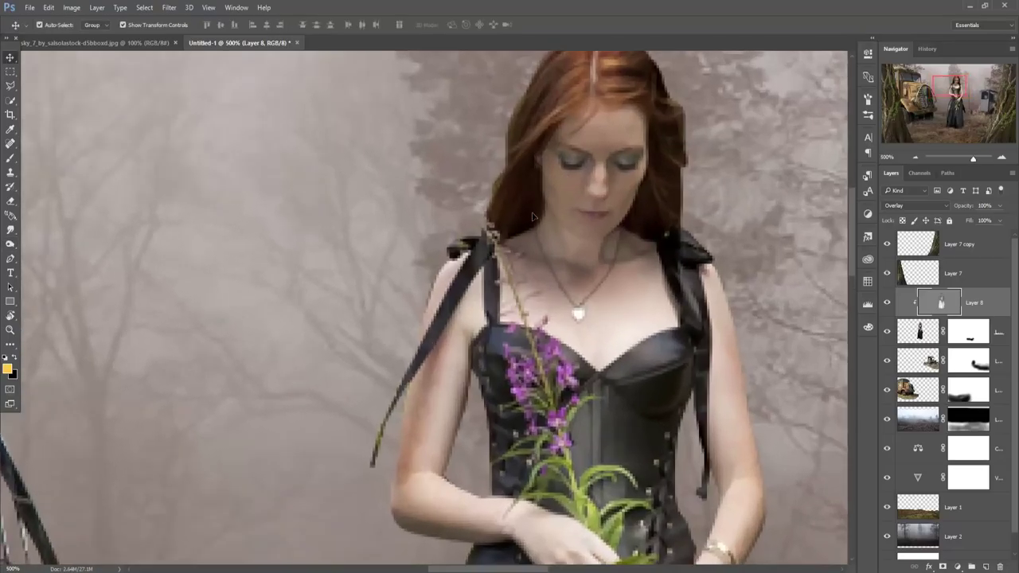
{"action": "left_click_drag", "start_coordinate": [557, 195], "coordinate": [505, 344]}
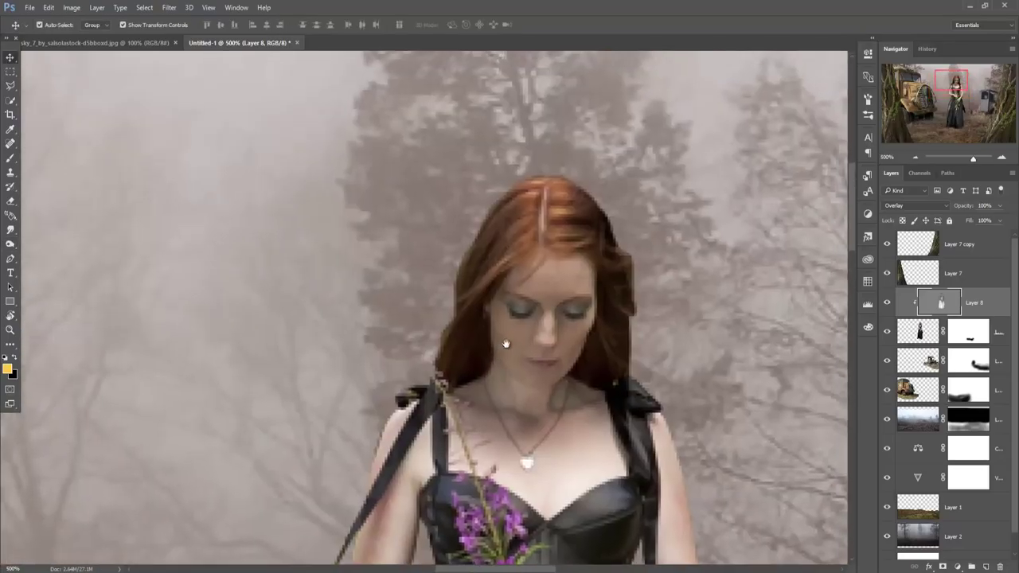
{"action": "left_click", "coordinate": [10, 244]}
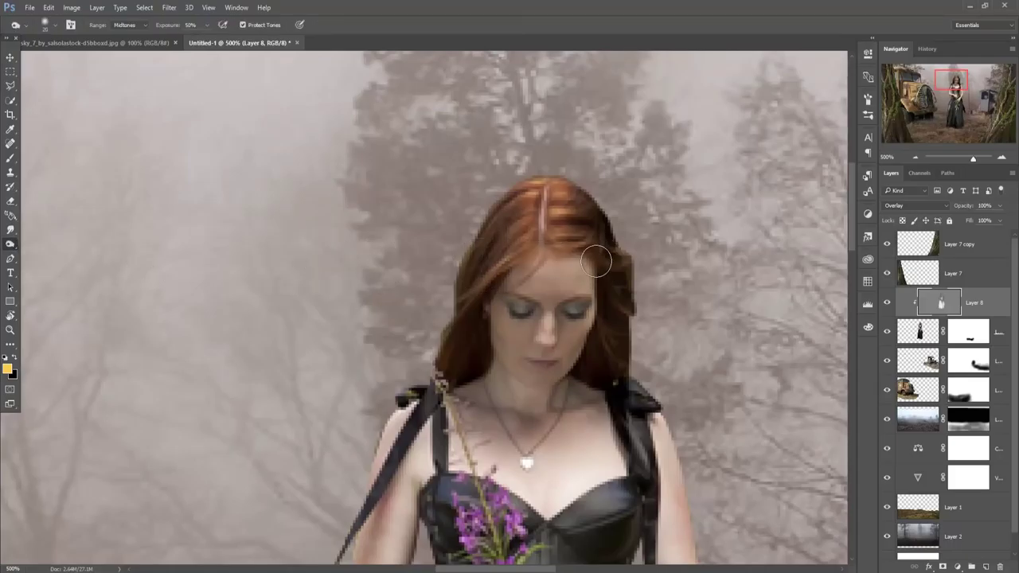
{"action": "left_click", "coordinate": [10, 230]}
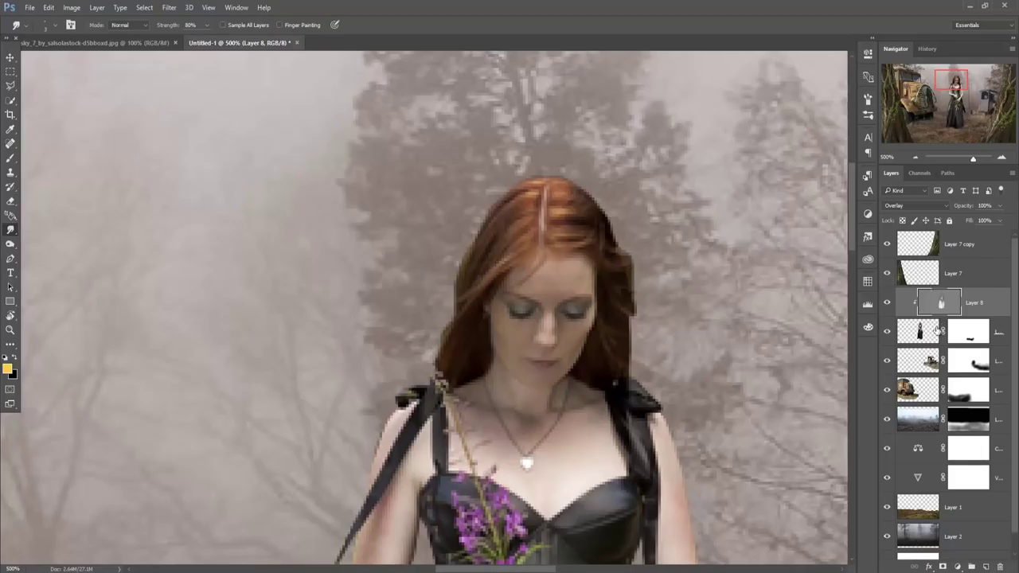
- On the woman's layer, smudge hair wisps outward along the right side of her head
{"action": "key", "text": "alt+bracketleft"}
{"action": "left_click_drag", "start_coordinate": [629, 269], "coordinate": [658, 225]}
{"action": "left_click_drag", "start_coordinate": [632, 296], "coordinate": [669, 303]}
{"action": "mouse_move", "coordinate": [619, 278]}
{"action": "left_mouse_down"}
{"action": "mouse_move", "coordinate": [669, 295]}
{"action": "mouse_move", "coordinate": [667, 283]}
{"action": "mouse_move", "coordinate": [667, 323]}
{"action": "mouse_move", "coordinate": [654, 326]}
{"action": "mouse_move", "coordinate": [659, 365]}
{"action": "left_mouse_up"}
{"action": "left_click_drag", "start_coordinate": [615, 341], "coordinate": [666, 357]}
{"action": "mouse_move", "coordinate": [626, 312]}
{"action": "left_mouse_down"}
{"action": "mouse_move", "coordinate": [662, 335]}
{"action": "mouse_move", "coordinate": [673, 374]}
{"action": "left_mouse_up"}
{"action": "mouse_move", "coordinate": [620, 348]}
{"action": "left_mouse_down"}
{"action": "mouse_move", "coordinate": [654, 386]}
{"action": "mouse_move", "coordinate": [673, 387]}
{"action": "mouse_move", "coordinate": [647, 388]}
{"action": "mouse_move", "coordinate": [666, 387]}
{"action": "mouse_move", "coordinate": [658, 374]}
{"action": "left_mouse_up"}
{"action": "left_click_drag", "start_coordinate": [621, 330], "coordinate": [665, 363]}
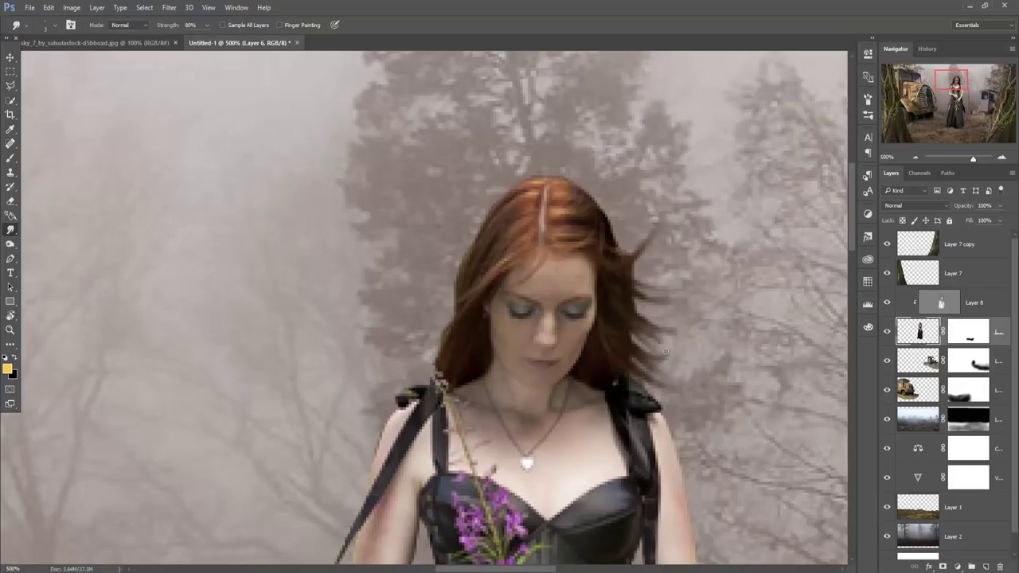
{"action": "left_click_drag", "start_coordinate": [615, 255], "coordinate": [661, 220]}
{"action": "mouse_move", "coordinate": [634, 269]}
{"action": "left_mouse_down"}
{"action": "mouse_move", "coordinate": [662, 249]}
{"action": "mouse_move", "coordinate": [665, 314]}
{"action": "mouse_move", "coordinate": [656, 324]}
{"action": "mouse_move", "coordinate": [668, 368]}
{"action": "mouse_move", "coordinate": [659, 397]}
{"action": "mouse_move", "coordinate": [658, 299]}
{"action": "mouse_move", "coordinate": [666, 369]}
{"action": "left_mouse_up"}
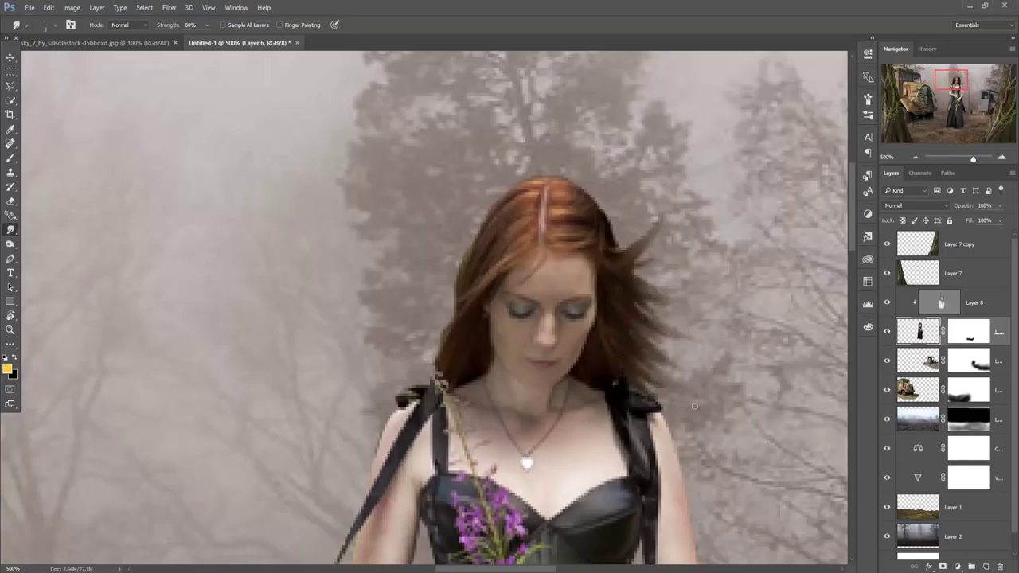
{"action": "left_click_drag", "start_coordinate": [643, 382], "coordinate": [687, 398]}
- Smudge loose strands out from the left edge and top of the hair
{"action": "mouse_move", "coordinate": [477, 253]}
{"action": "left_mouse_down"}
{"action": "mouse_move", "coordinate": [459, 287]}
{"action": "mouse_move", "coordinate": [422, 317]}
{"action": "left_mouse_up"}
{"action": "mouse_move", "coordinate": [468, 284]}
{"action": "left_mouse_down"}
{"action": "mouse_move", "coordinate": [418, 308]}
{"action": "mouse_move", "coordinate": [420, 368]}
{"action": "mouse_move", "coordinate": [389, 385]}
{"action": "left_mouse_up"}
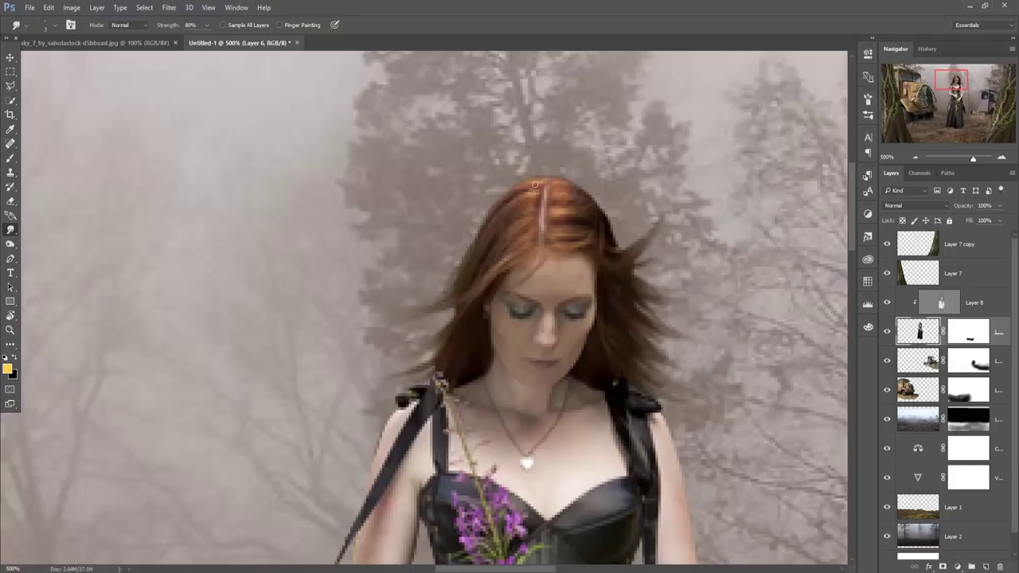
{"action": "mouse_move", "coordinate": [512, 198]}
{"action": "left_mouse_down"}
{"action": "mouse_move", "coordinate": [487, 190]}
{"action": "mouse_move", "coordinate": [449, 254]}
{"action": "left_mouse_up"}
{"action": "left_click_drag", "start_coordinate": [490, 215], "coordinate": [454, 257]}
{"action": "mouse_move", "coordinate": [614, 211]}
{"action": "left_mouse_down"}
{"action": "mouse_move", "coordinate": [614, 223]}
{"action": "mouse_move", "coordinate": [602, 177]}
{"action": "left_mouse_up"}
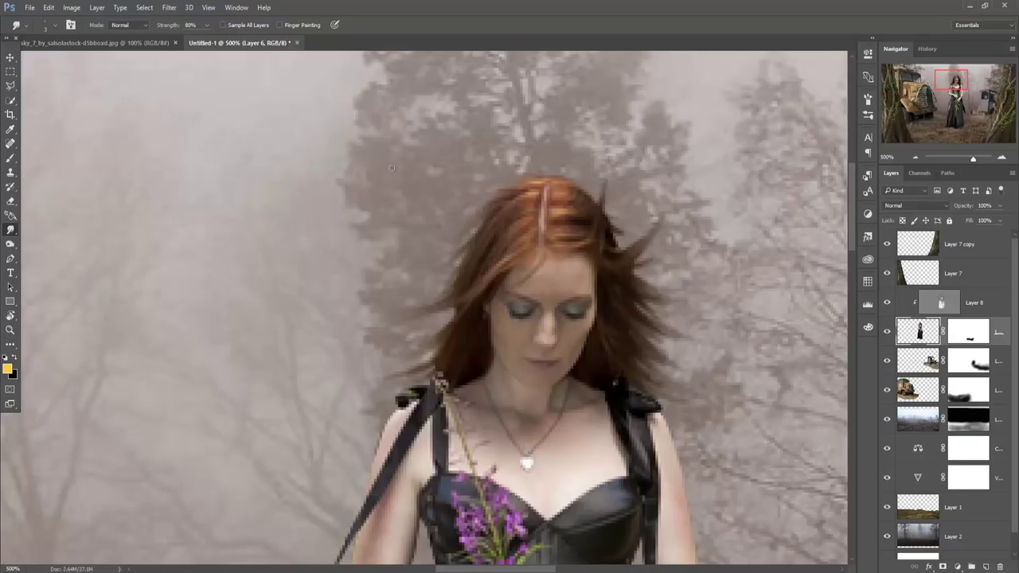
{"action": "left_click", "coordinate": [12, 59]}
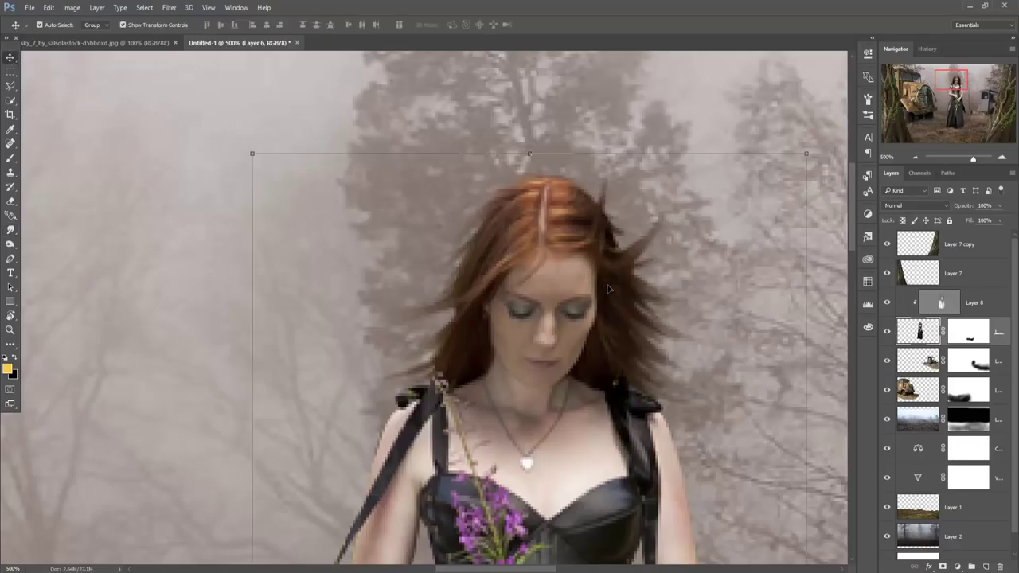
- Zoom out and merge the overlay lighting Layer 8 down into the woman's layer
{"action": "scroll", "coordinate": [607, 288], "scroll_direction": "down", "scroll_amount": 1}
{"action": "scroll", "coordinate": [607, 288], "scroll_direction": "down", "scroll_amount": 1}
{"action": "scroll", "coordinate": [607, 288], "scroll_direction": "down", "scroll_amount": 1}
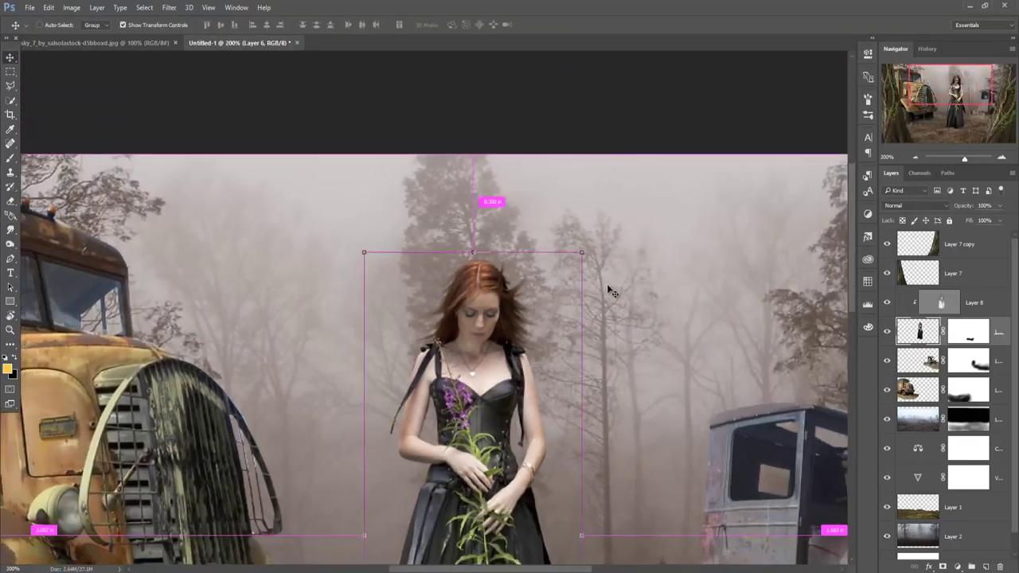
{"action": "scroll", "coordinate": [608, 288], "scroll_direction": "down", "scroll_amount": 1}
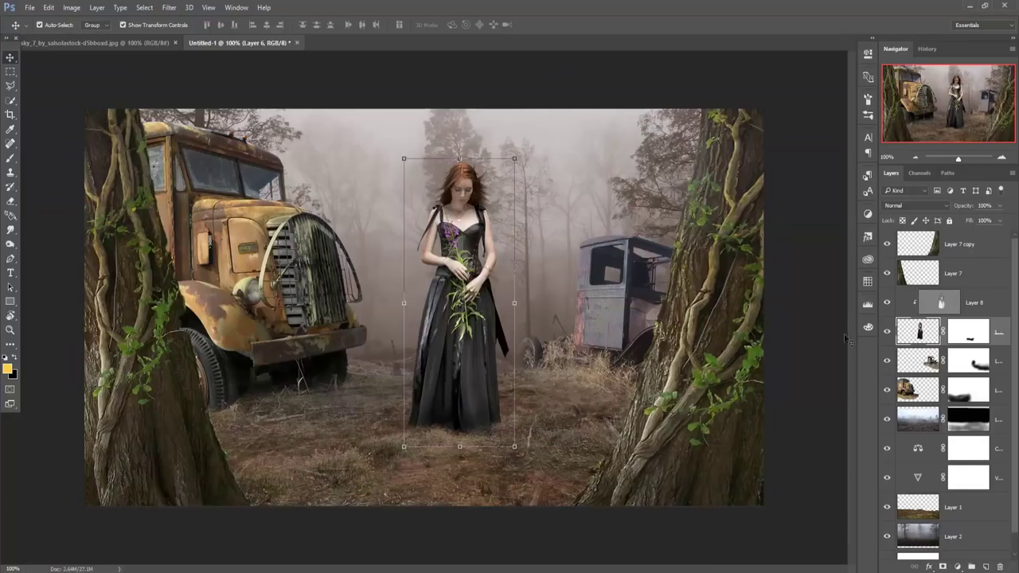
{"action": "left_click", "coordinate": [983, 301]}
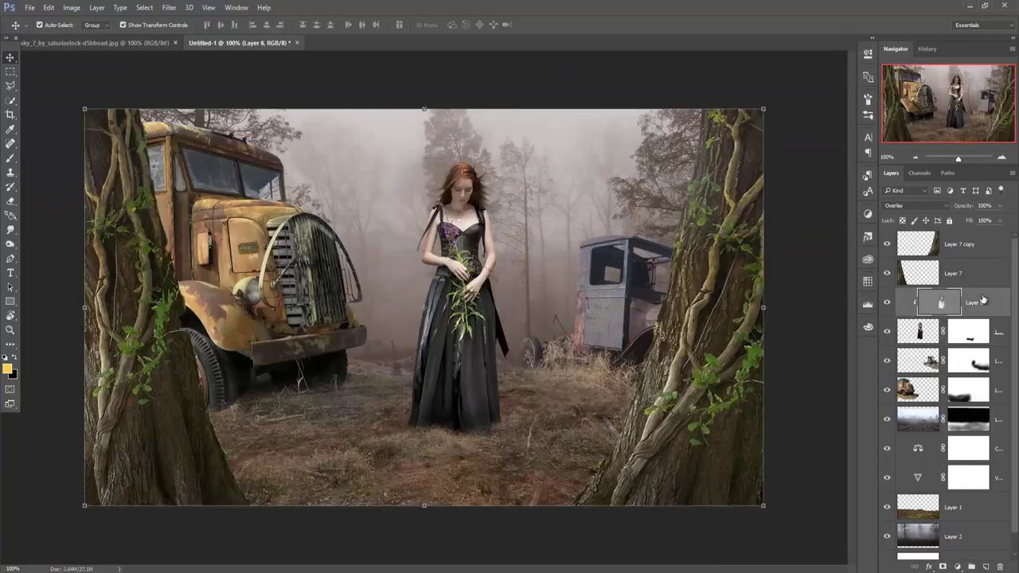
{"action": "right_click", "coordinate": [996, 303]}
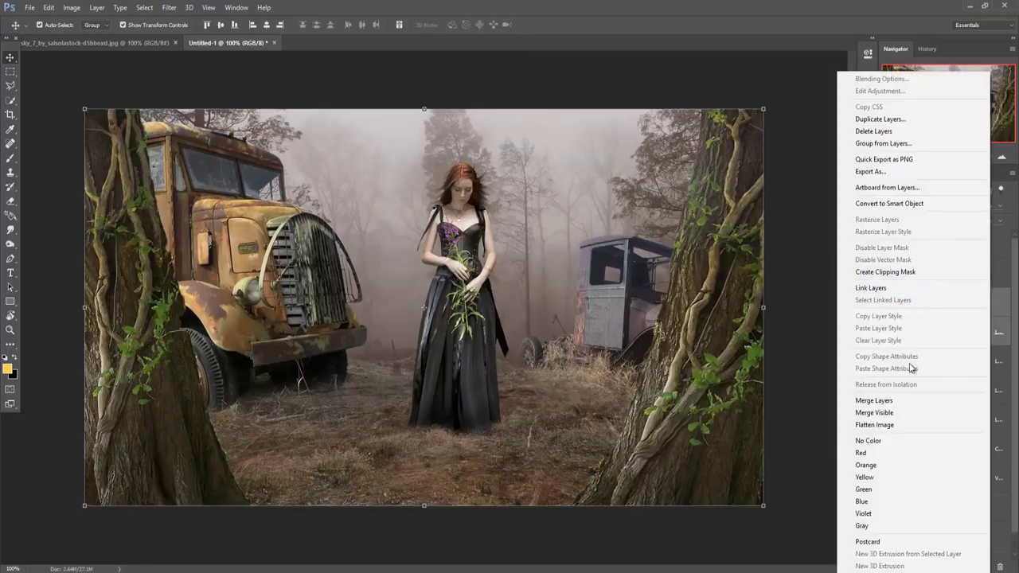
{"action": "left_click", "coordinate": [902, 401]}
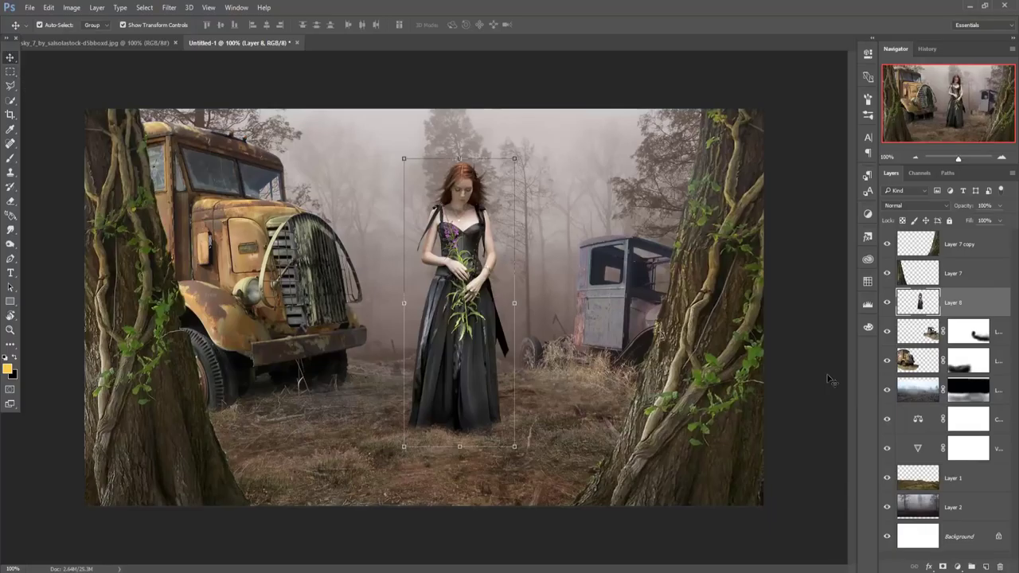
{"action": "left_click", "coordinate": [962, 249]}
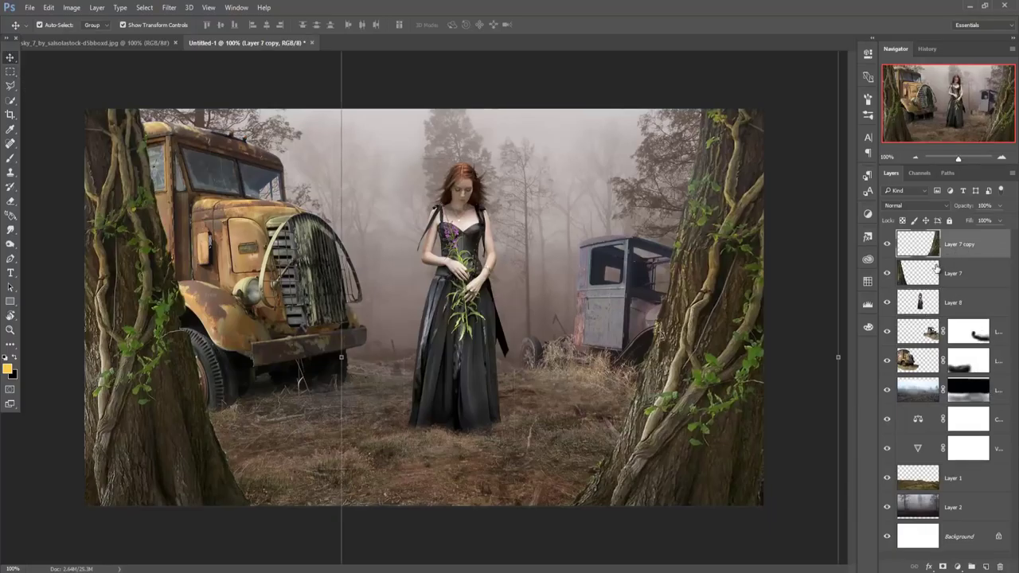
- Apply a 41-pixel Motion Blur to the left tree trunk, Layer 7
{"action": "left_click", "coordinate": [936, 269]}
{"action": "left_click", "coordinate": [168, 7]}
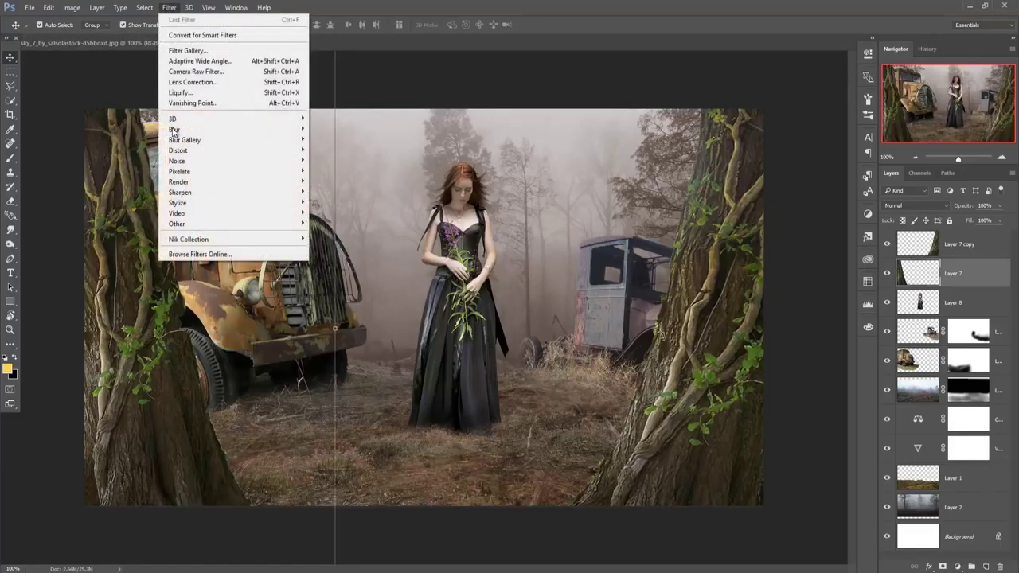
{"action": "mouse_move", "coordinate": [184, 129]}
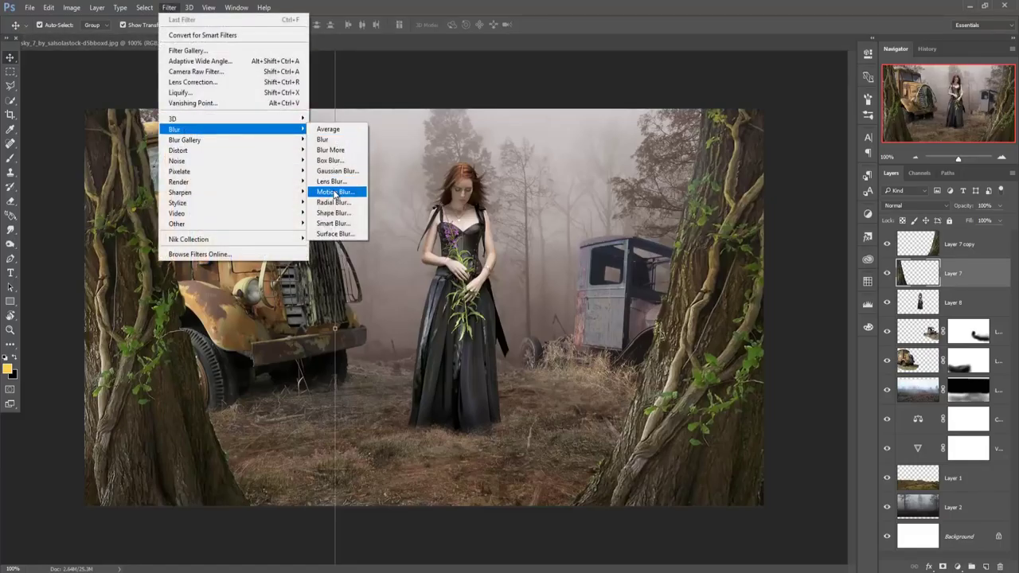
{"action": "left_click", "coordinate": [331, 192]}
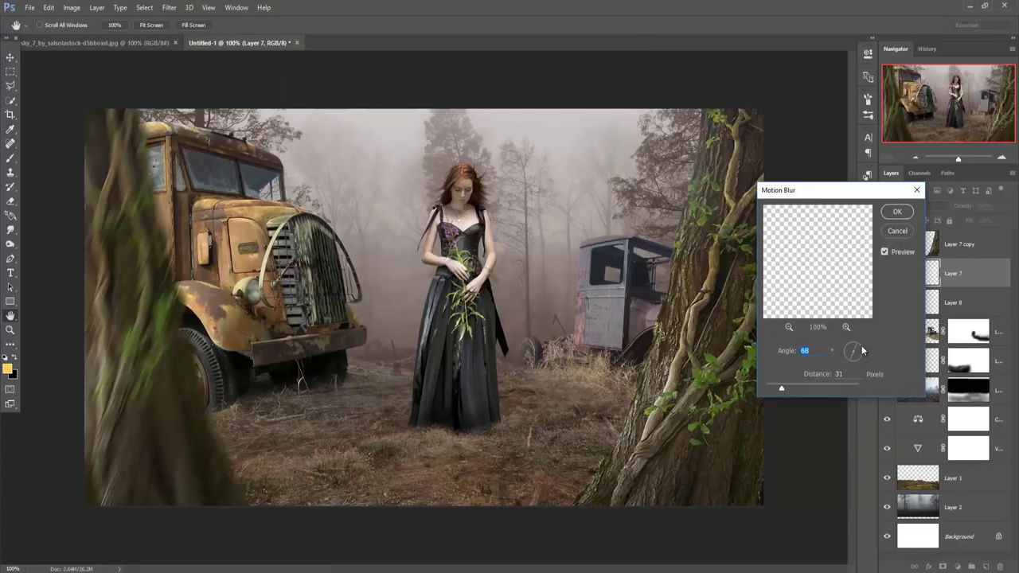
{"action": "left_click_drag", "start_coordinate": [862, 351], "coordinate": [866, 346]}
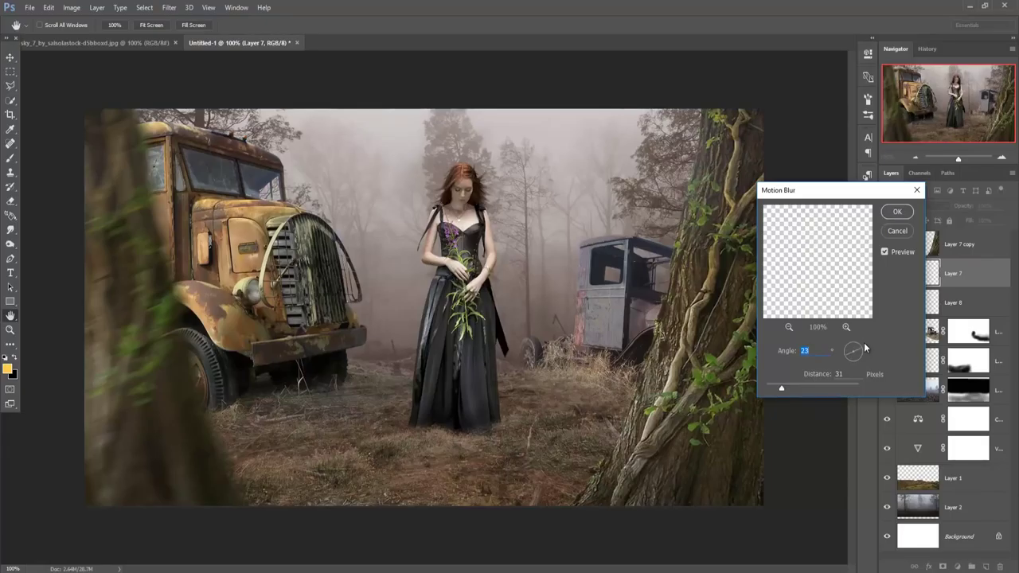
{"action": "left_click_drag", "start_coordinate": [864, 348], "coordinate": [863, 353]}
{"action": "left_click_drag", "start_coordinate": [784, 389], "coordinate": [788, 388]}
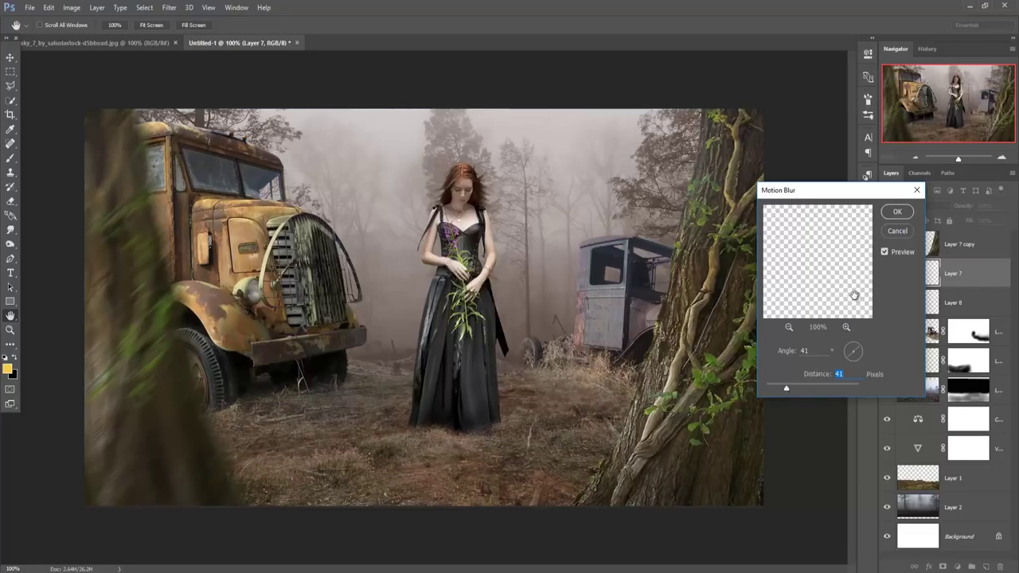
{"action": "left_click", "coordinate": [892, 217]}
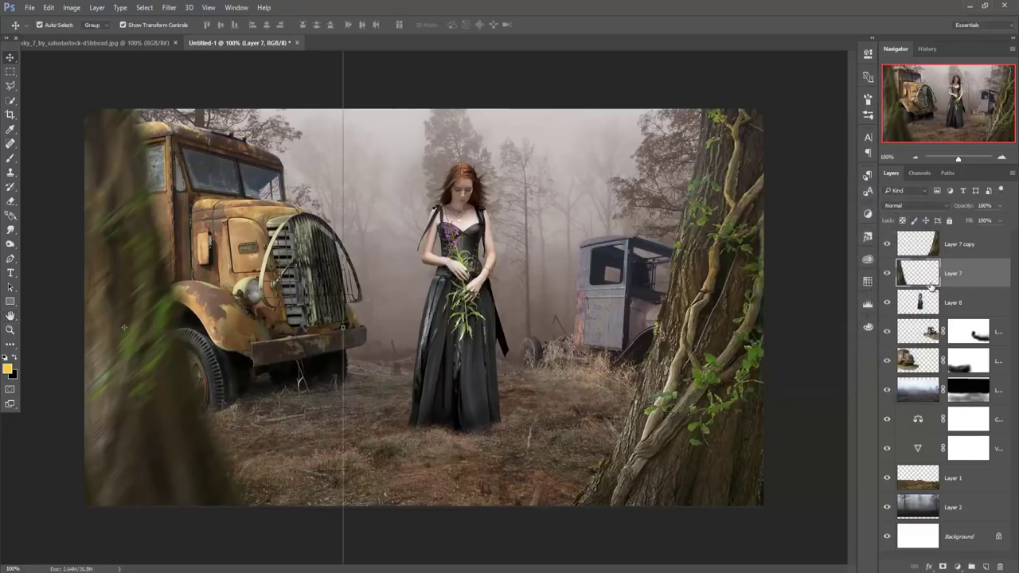
- Apply the same 41-pixel Motion Blur to the right tree trunk, Layer 7 copy
{"action": "left_click", "coordinate": [946, 243]}
{"action": "left_click", "coordinate": [169, 7]}
{"action": "mouse_move", "coordinate": [175, 129]}
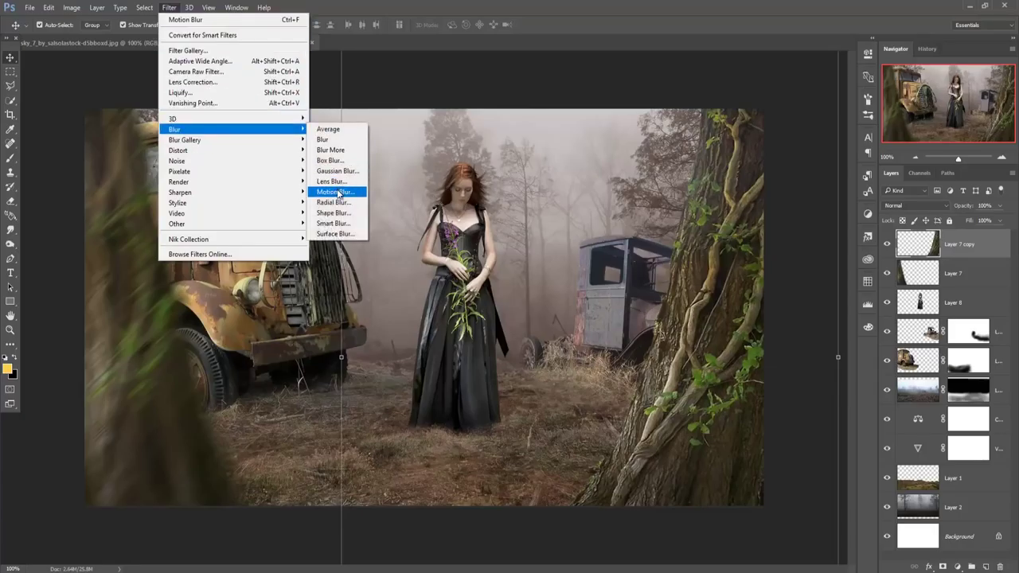
{"action": "left_click", "coordinate": [335, 191]}
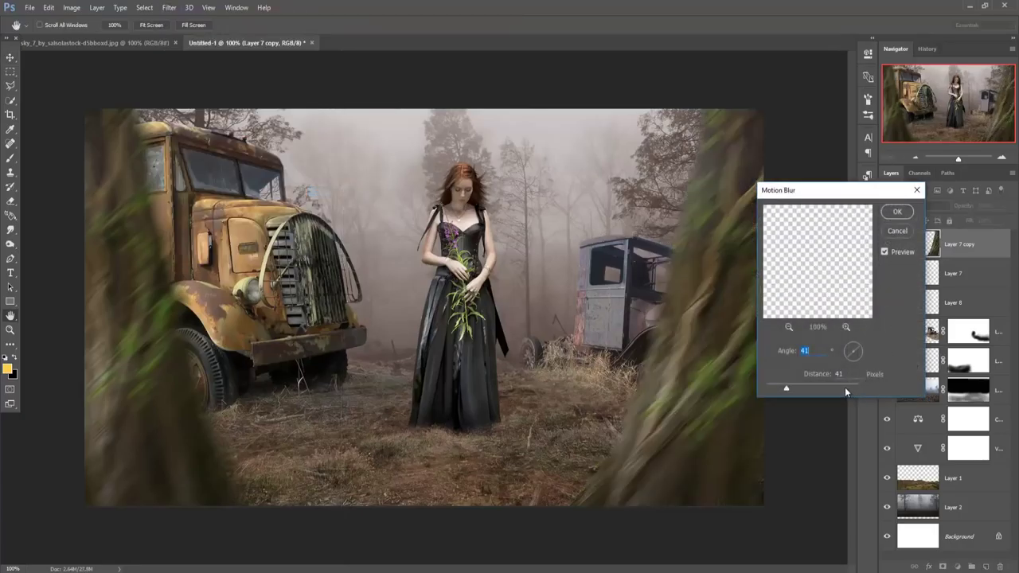
{"action": "left_click", "coordinate": [898, 213]}
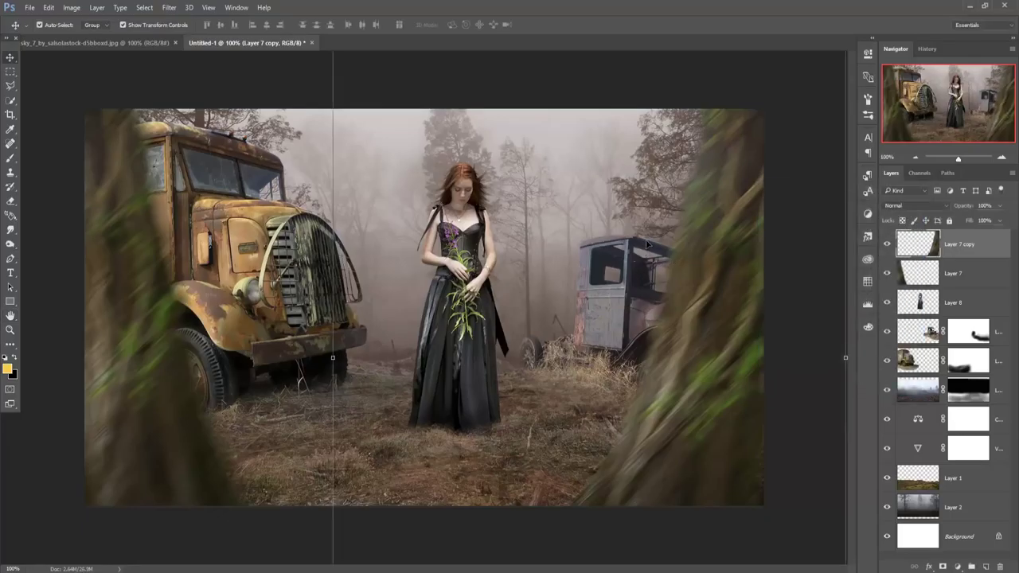
- Clip a Color Balance adjustment to Layer 7 copy with Midtones Yellow–Blue at +29
{"action": "left_click", "coordinate": [972, 271], "text": "shift"}
{"action": "right_click", "coordinate": [973, 246]}
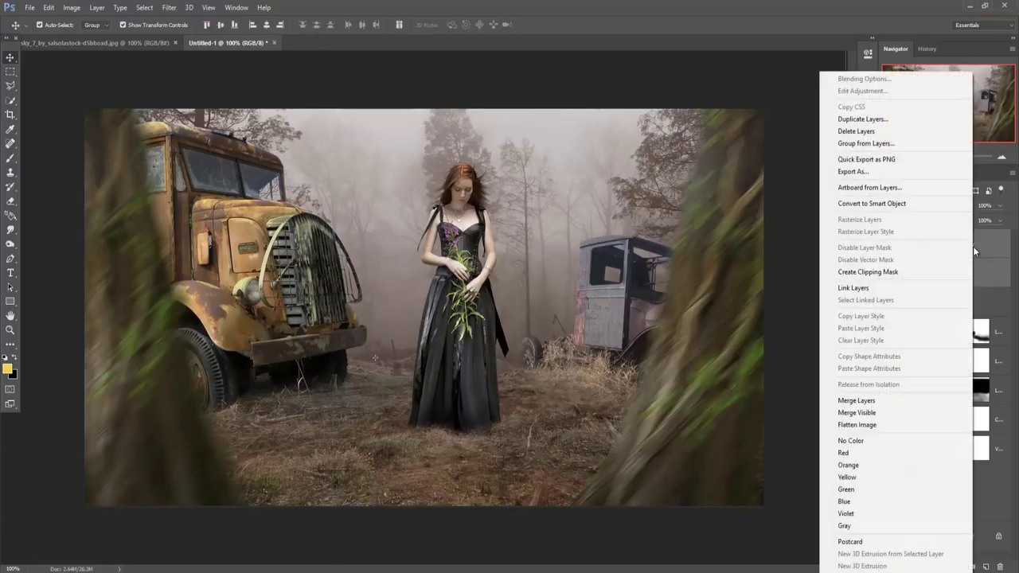
{"action": "left_click", "coordinate": [790, 169]}
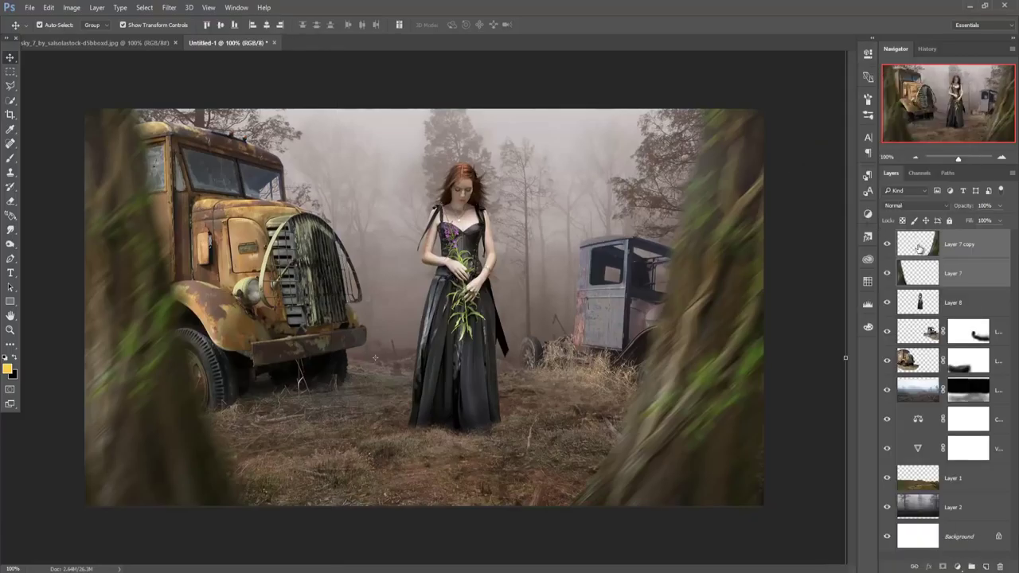
{"action": "left_click", "coordinate": [968, 249]}
{"action": "left_click", "coordinate": [958, 567]}
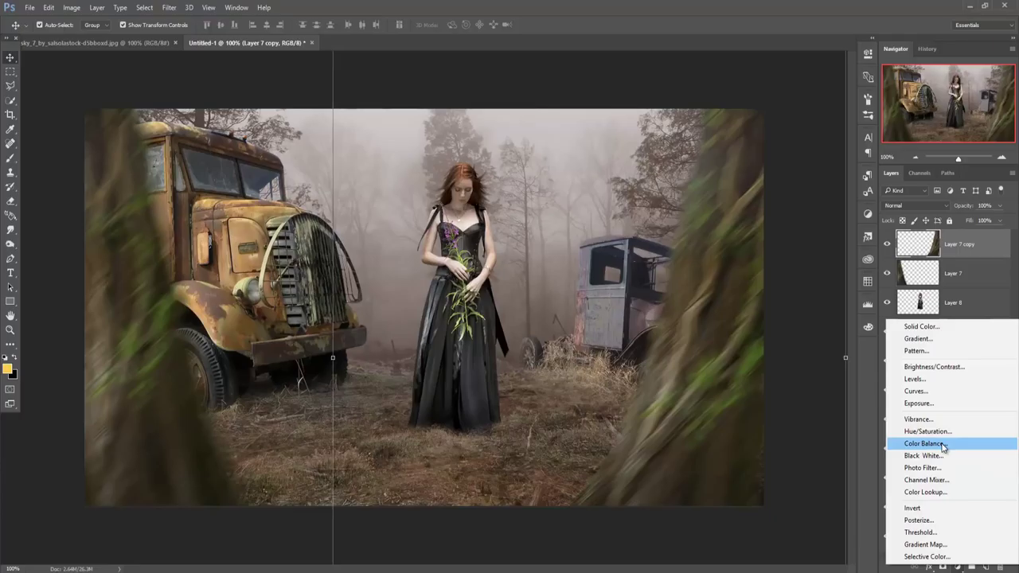
{"action": "left_click", "coordinate": [943, 448]}
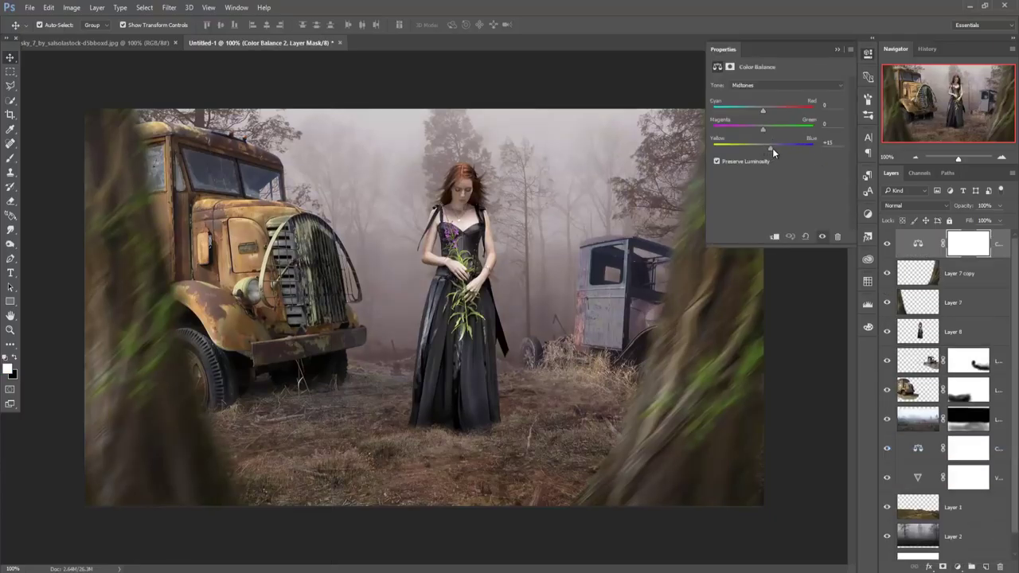
{"action": "left_click", "coordinate": [774, 237]}
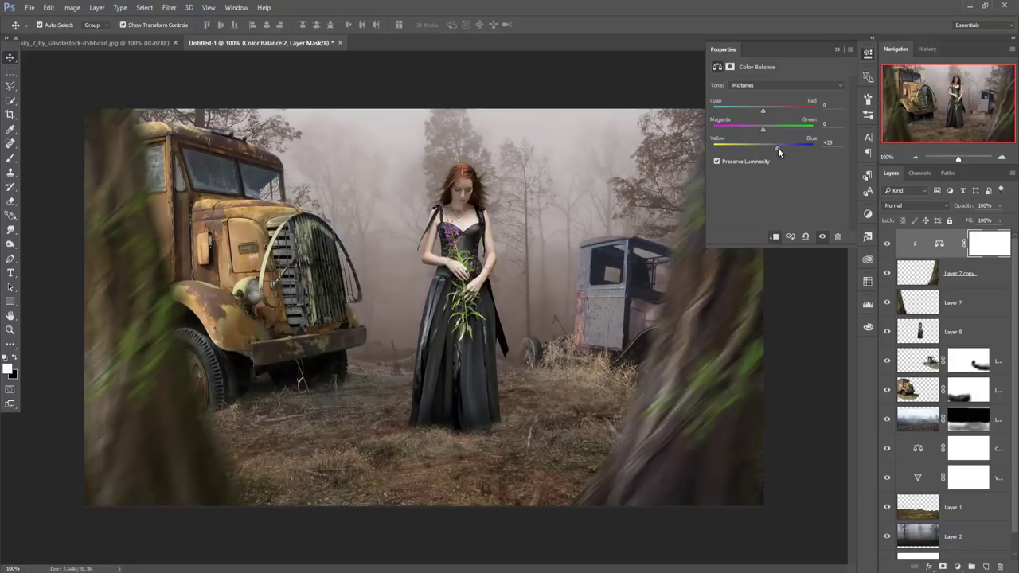
{"action": "left_click", "coordinate": [837, 49]}
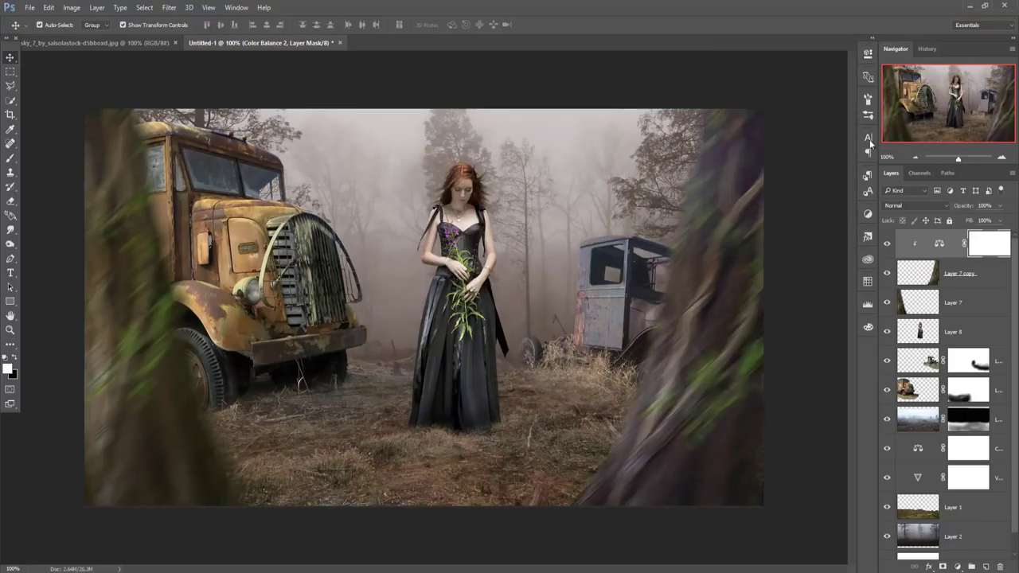
{"action": "left_click", "coordinate": [956, 303]}
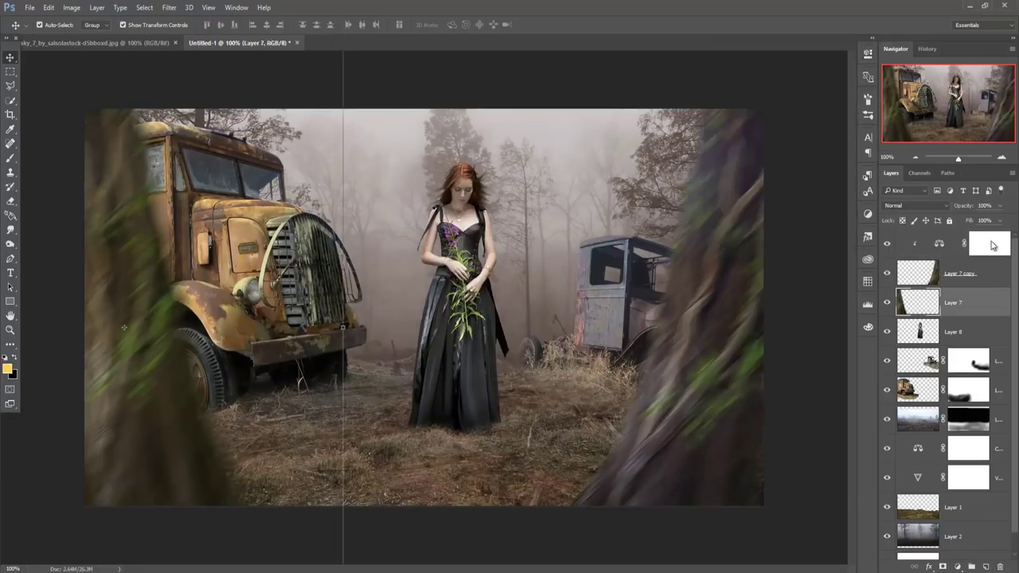
- Duplicate Color Balance 2 and place the copy directly above Layer 7
{"action": "right_click", "coordinate": [993, 244]}
{"action": "left_click", "coordinate": [950, 239]}
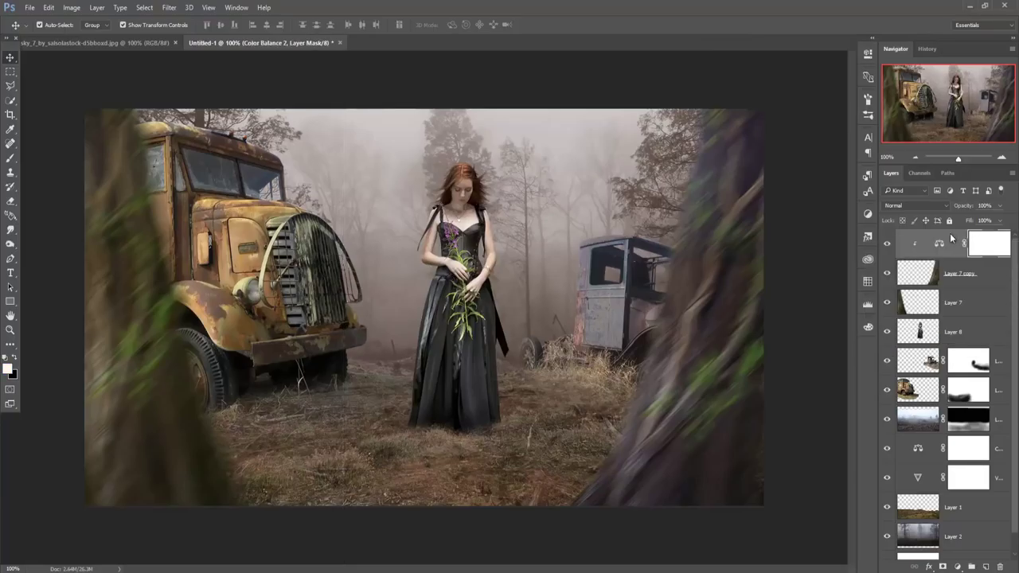
{"action": "right_click", "coordinate": [951, 239]}
{"action": "left_click", "coordinate": [902, 234]}
{"action": "right_click", "coordinate": [901, 238]}
{"action": "left_click", "coordinate": [784, 119]}
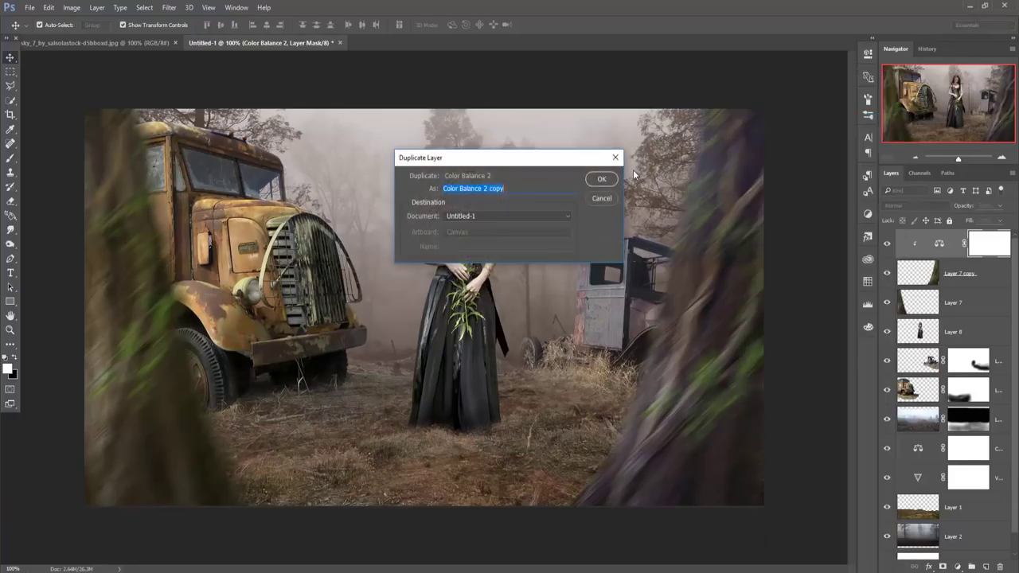
{"action": "left_click", "coordinate": [603, 179]}
{"action": "left_click_drag", "start_coordinate": [956, 296], "coordinate": [956, 312]}
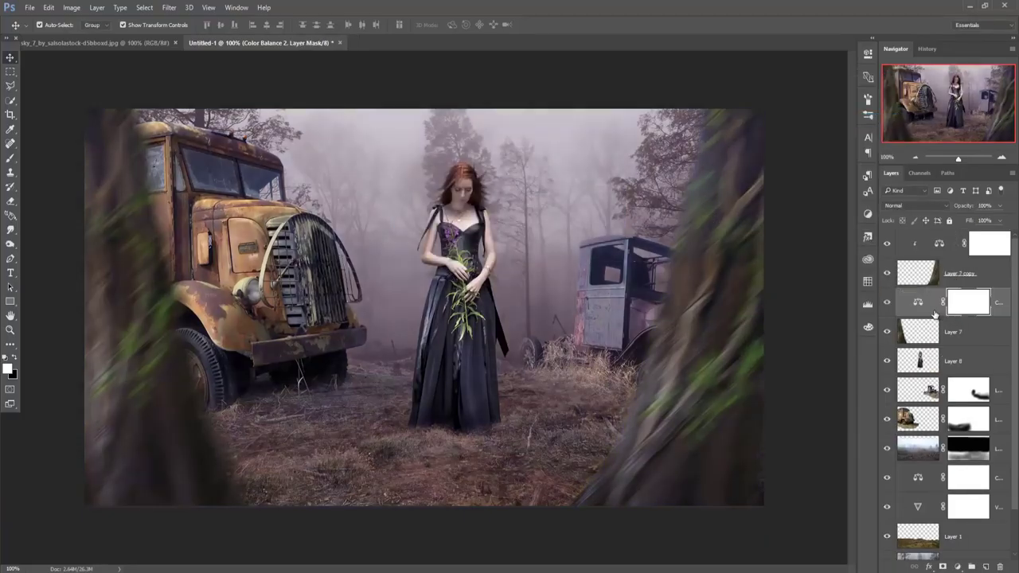
- Clip the Color Balance 2 copy adjustment to Layer 7
{"action": "right_click", "coordinate": [935, 310]}
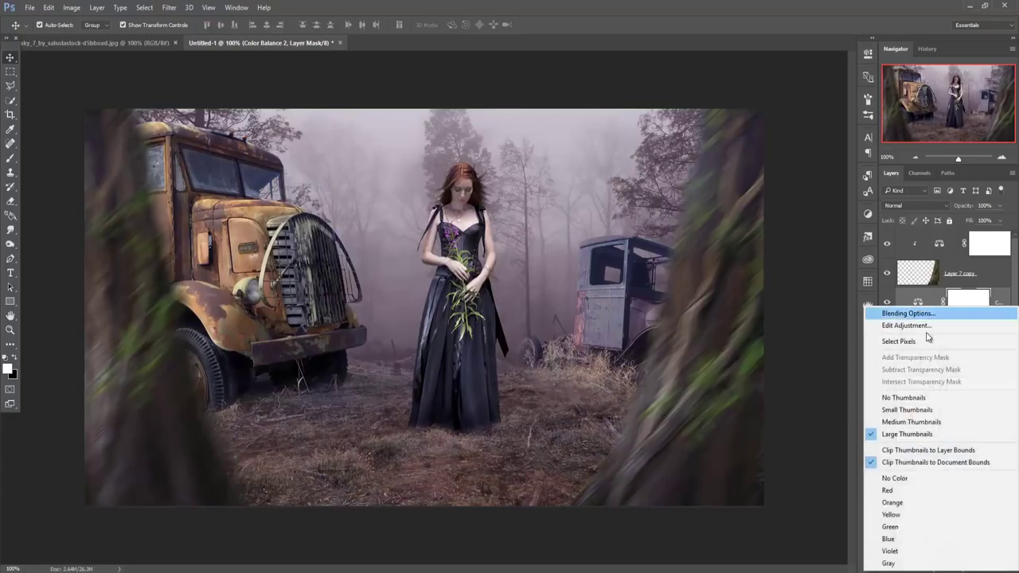
{"action": "right_click", "coordinate": [906, 299]}
{"action": "right_click", "coordinate": [905, 301]}
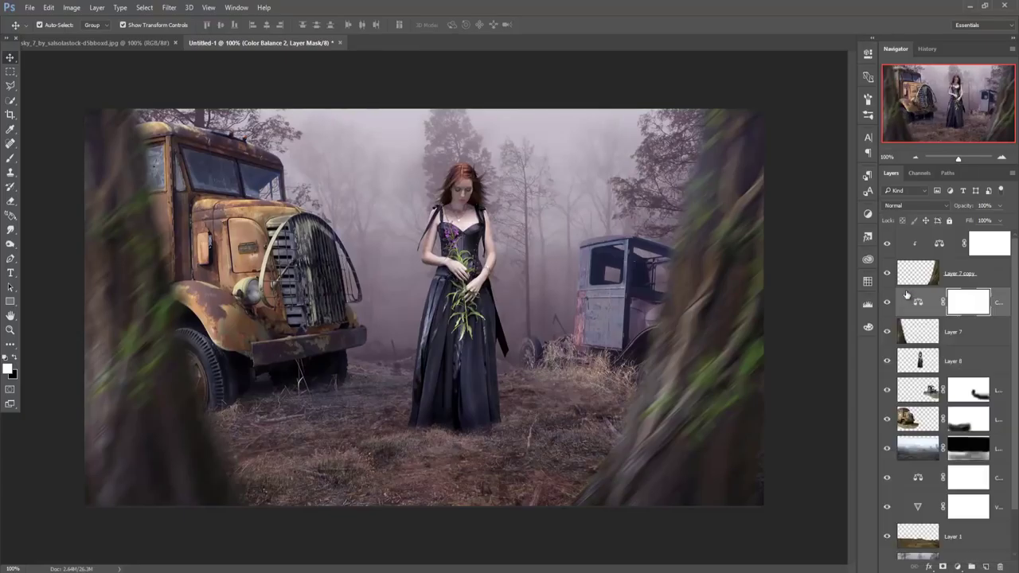
{"action": "right_click", "coordinate": [906, 295]}
{"action": "left_click", "coordinate": [804, 276]}
{"action": "right_click", "coordinate": [1005, 306]}
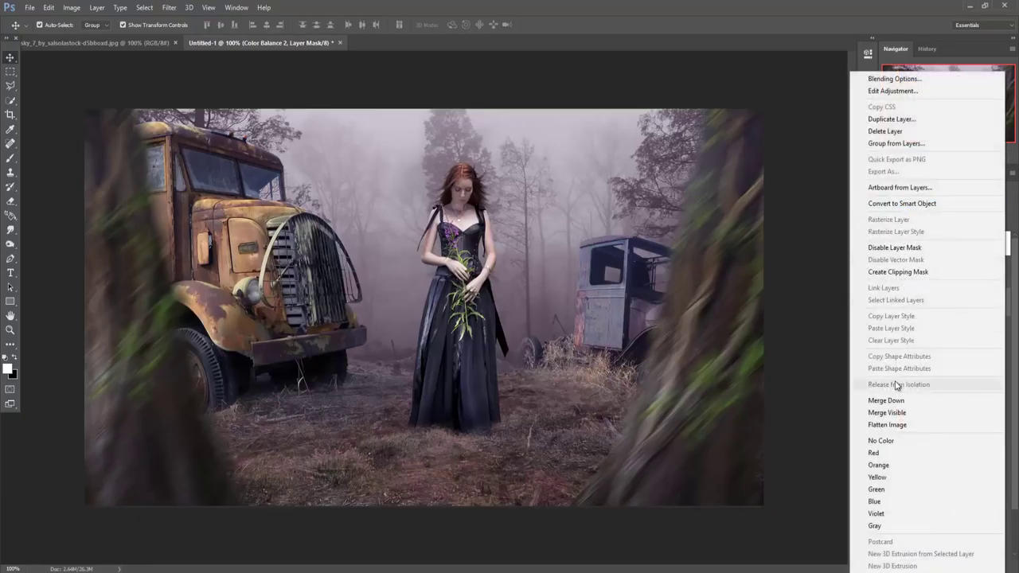
{"action": "left_click", "coordinate": [898, 272]}
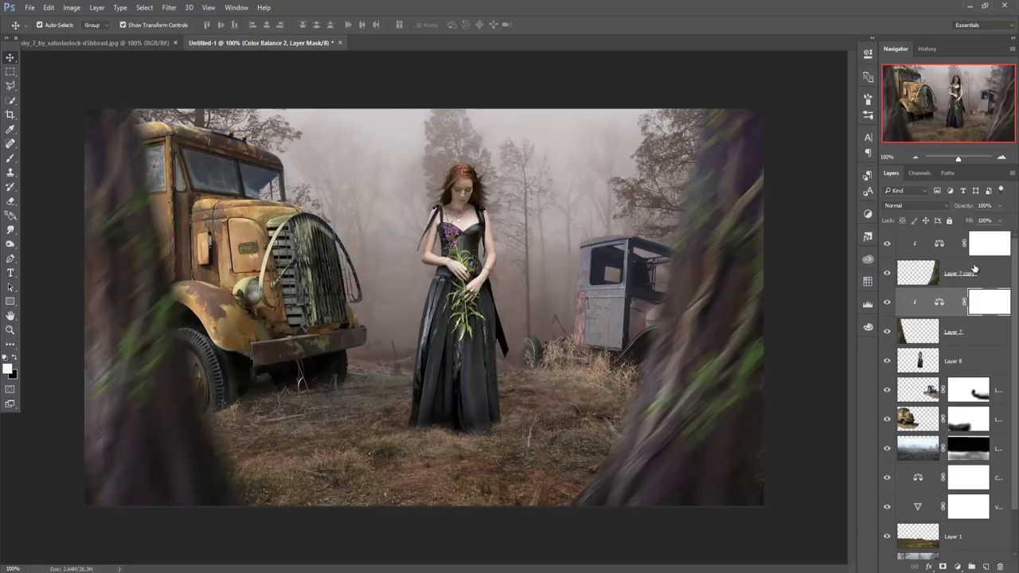
- Merge Layer 7 and Layer 7 copy each with their clipped Color Balance adjustments
{"action": "left_click", "coordinate": [970, 332]}
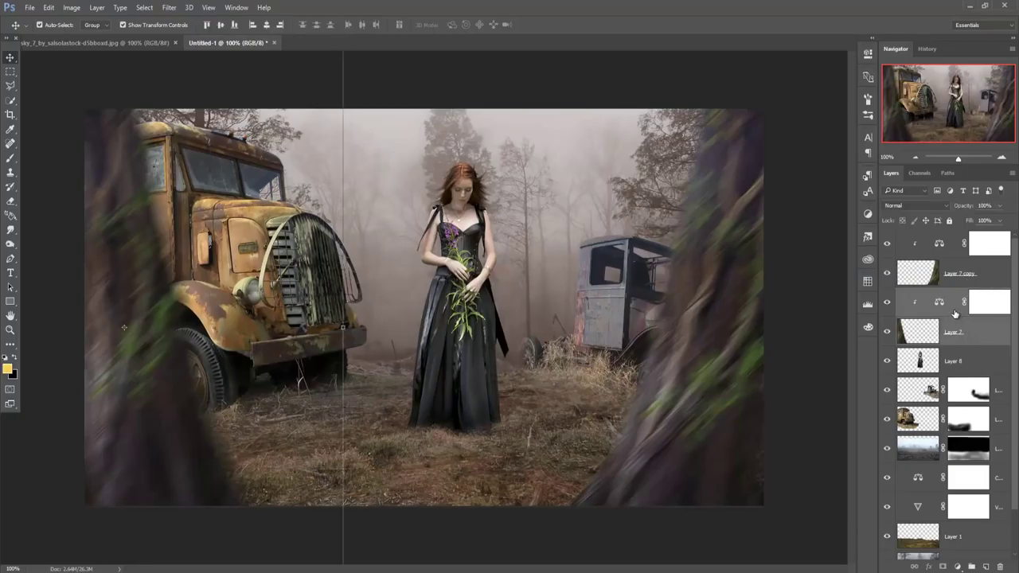
{"action": "right_click", "coordinate": [956, 313]}
{"action": "right_click", "coordinate": [925, 319]}
{"action": "left_click", "coordinate": [825, 300]}
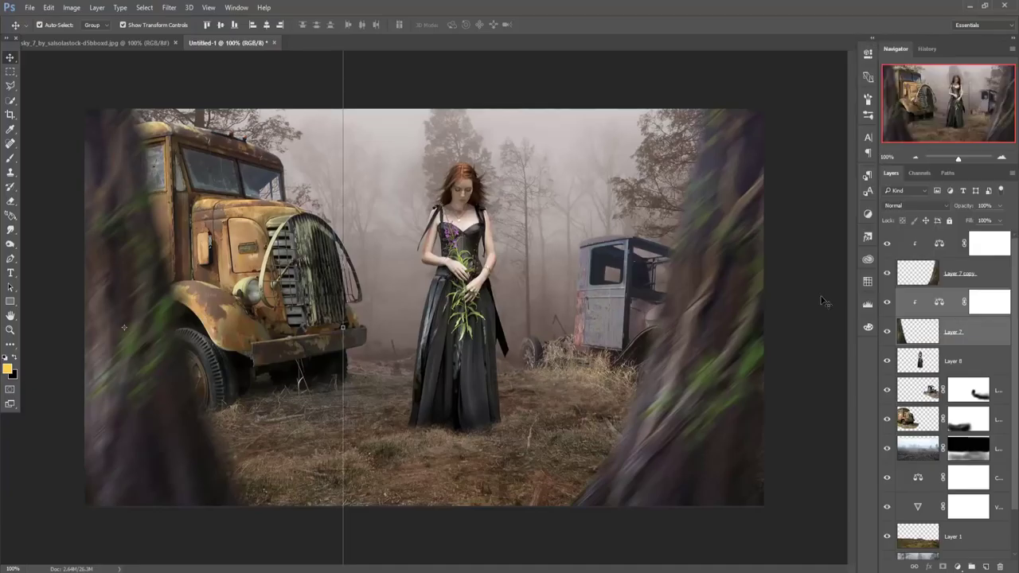
{"action": "right_click", "coordinate": [905, 306]}
{"action": "left_click", "coordinate": [833, 401]}
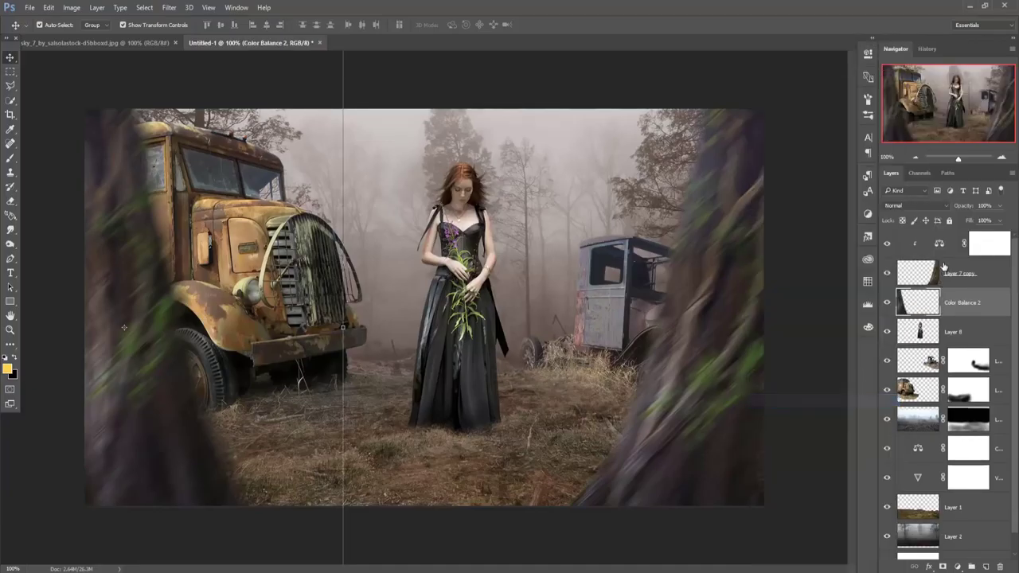
{"action": "right_click", "coordinate": [928, 241]}
{"action": "right_click", "coordinate": [904, 239]}
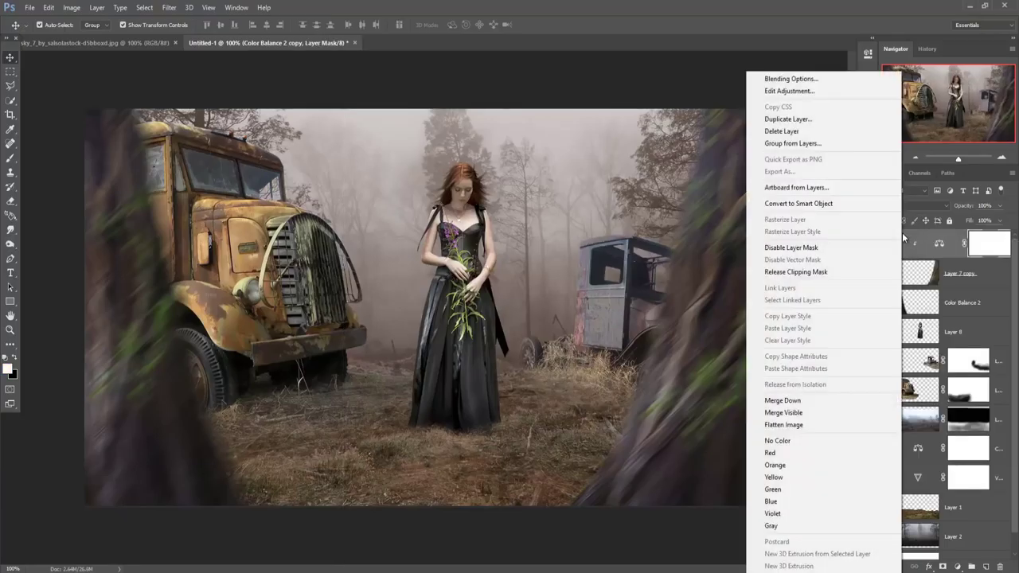
{"action": "left_click", "coordinate": [820, 400]}
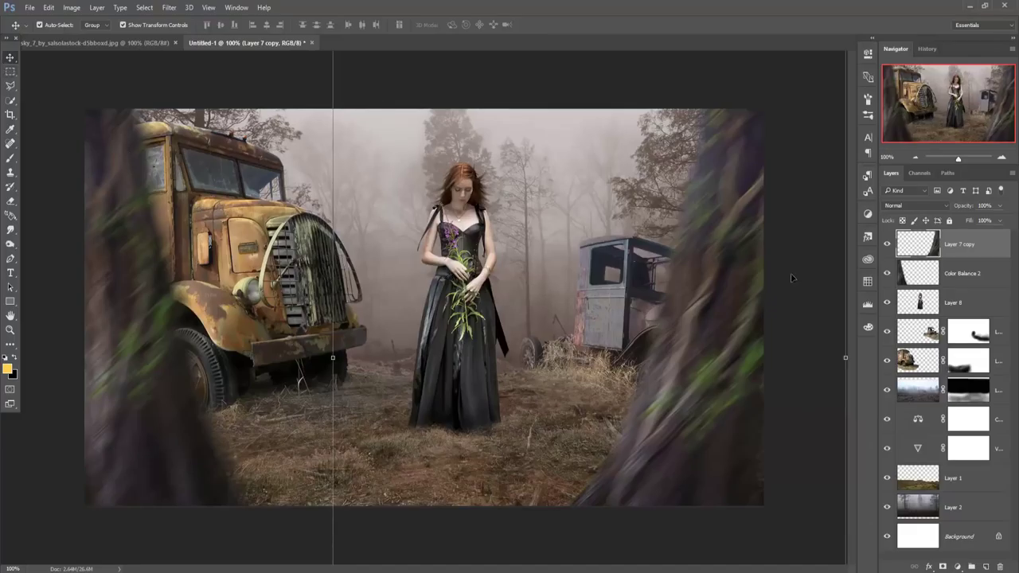
- Free-transform Layer 7 copy, rotating the right tree about -3.55°
{"action": "key", "text": "ctrl+minus"}
{"action": "key", "text": "ctrl+t"}
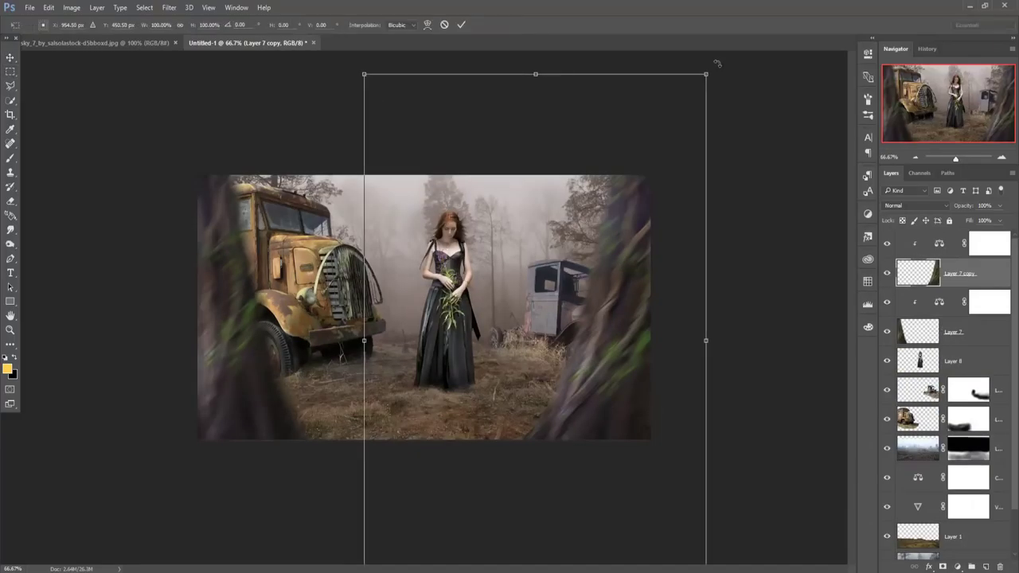
{"action": "left_click_drag", "start_coordinate": [716, 63], "coordinate": [701, 50]}
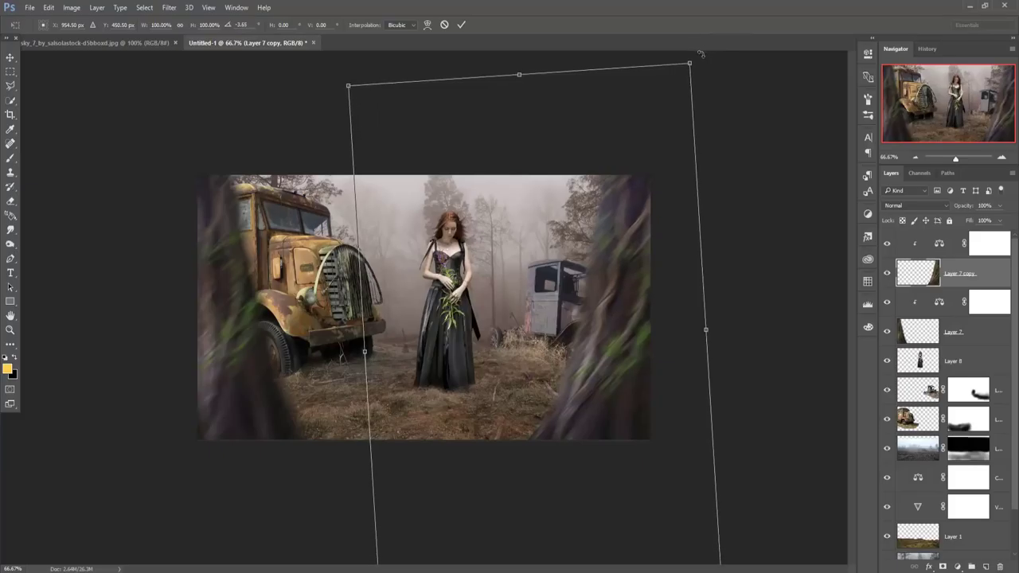
- Cancel the rotation and merge both trees and their adjustments into Color Balance 2 copy
{"action": "key", "text": "Escape"}
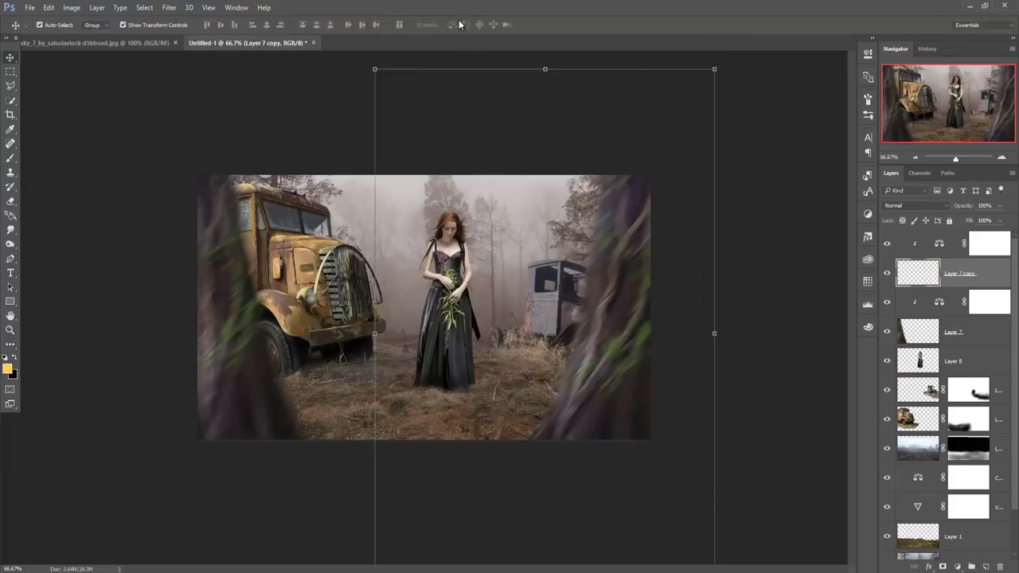
{"action": "left_click", "coordinate": [907, 238]}
{"action": "left_click", "coordinate": [958, 334], "text": "shift"}
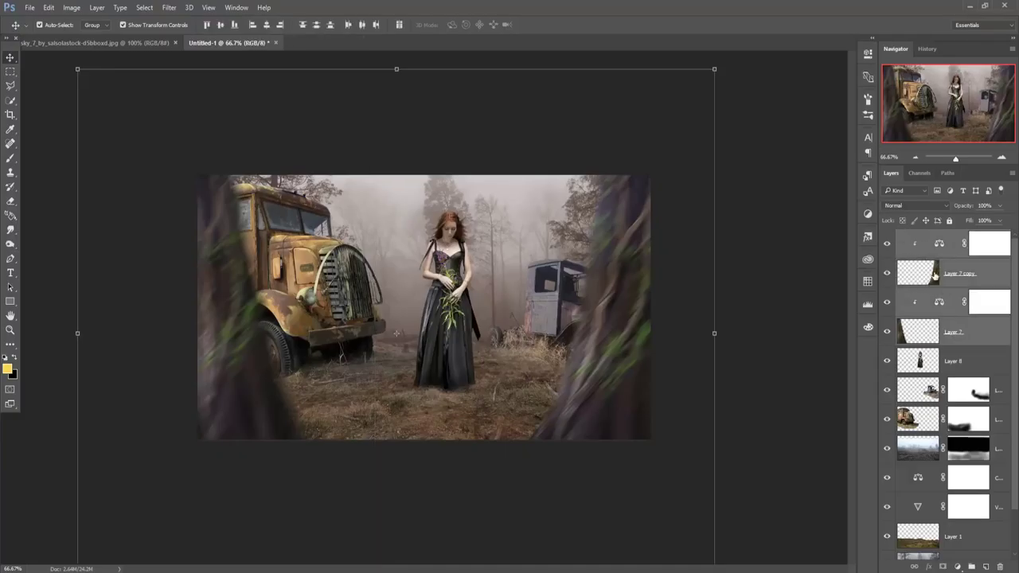
{"action": "right_click", "coordinate": [924, 238]}
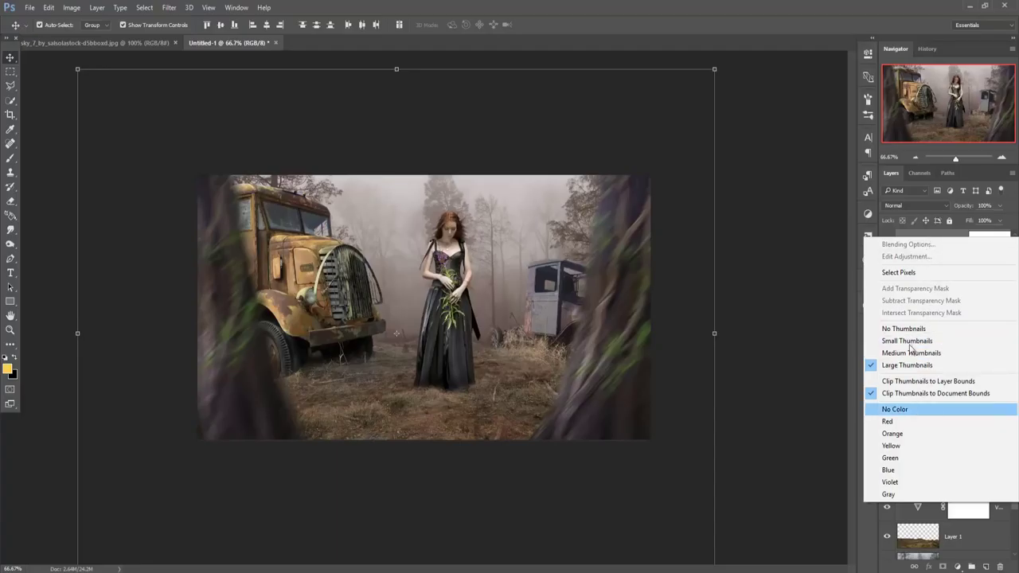
{"action": "left_click", "coordinate": [842, 257]}
{"action": "right_click", "coordinate": [902, 243]}
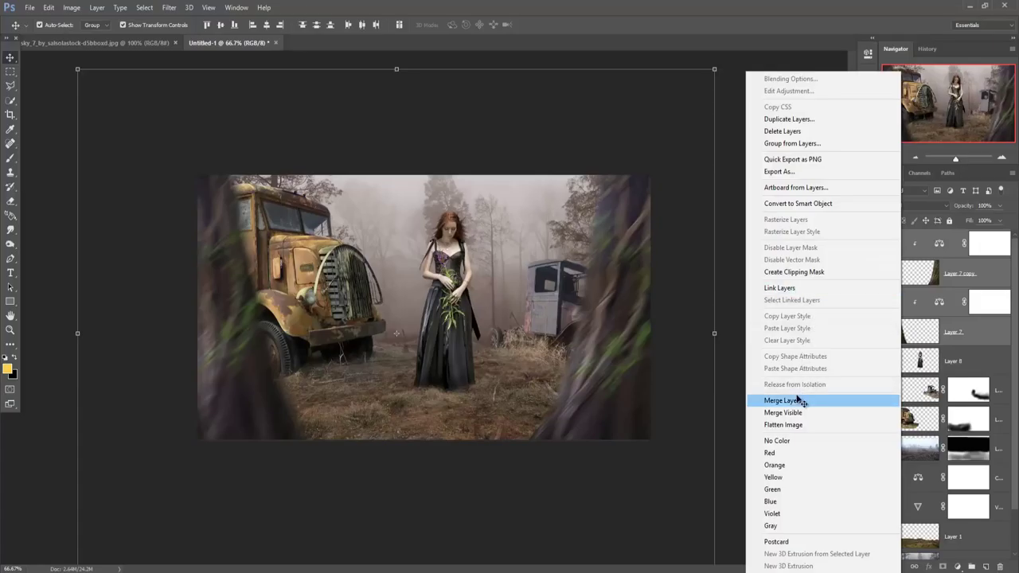
{"action": "left_click", "coordinate": [771, 401]}
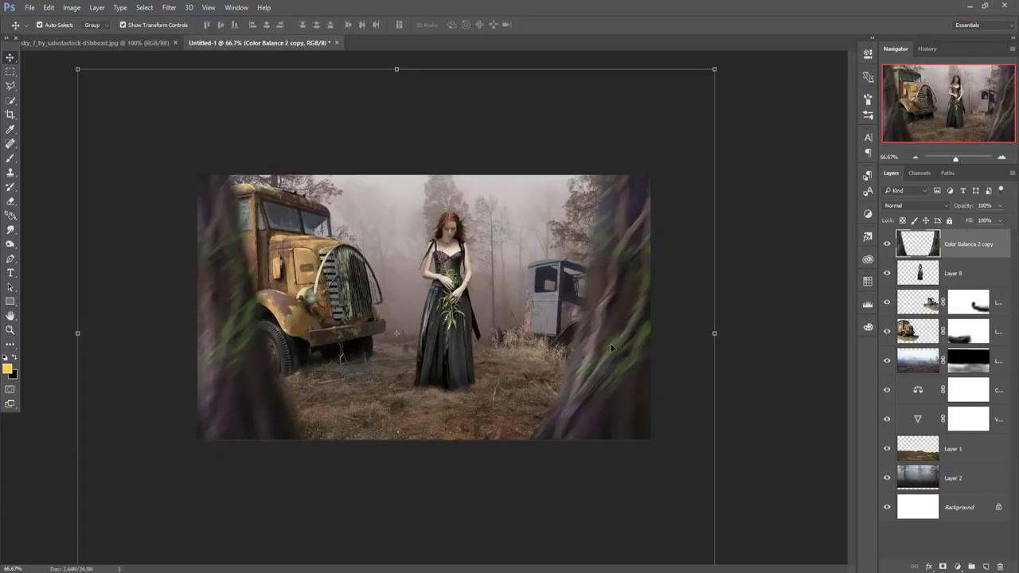
- On a new layer above the sky, brush near-white fog around the truck cab with a ~210 px brush
{"action": "left_click", "coordinate": [998, 368]}
{"action": "left_click", "coordinate": [986, 567]}
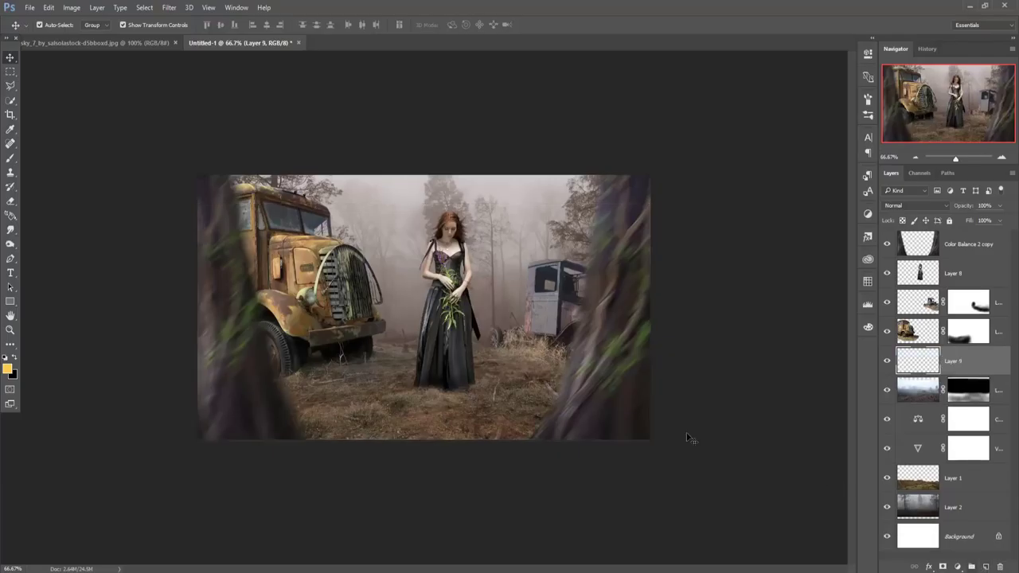
{"action": "left_click", "coordinate": [10, 158]}
{"action": "left_click", "coordinate": [7, 368]}
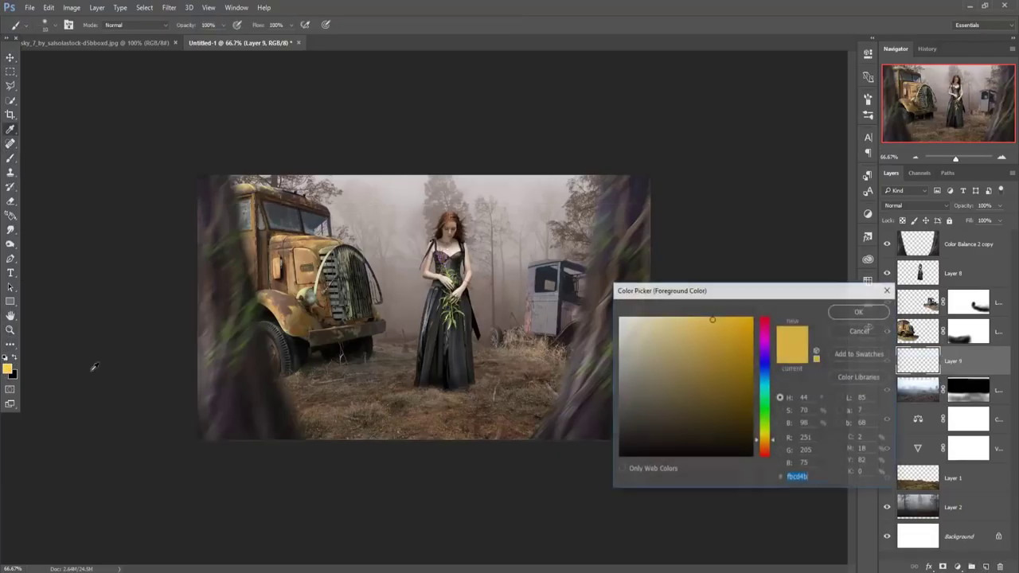
{"action": "left_click", "coordinate": [620, 318]}
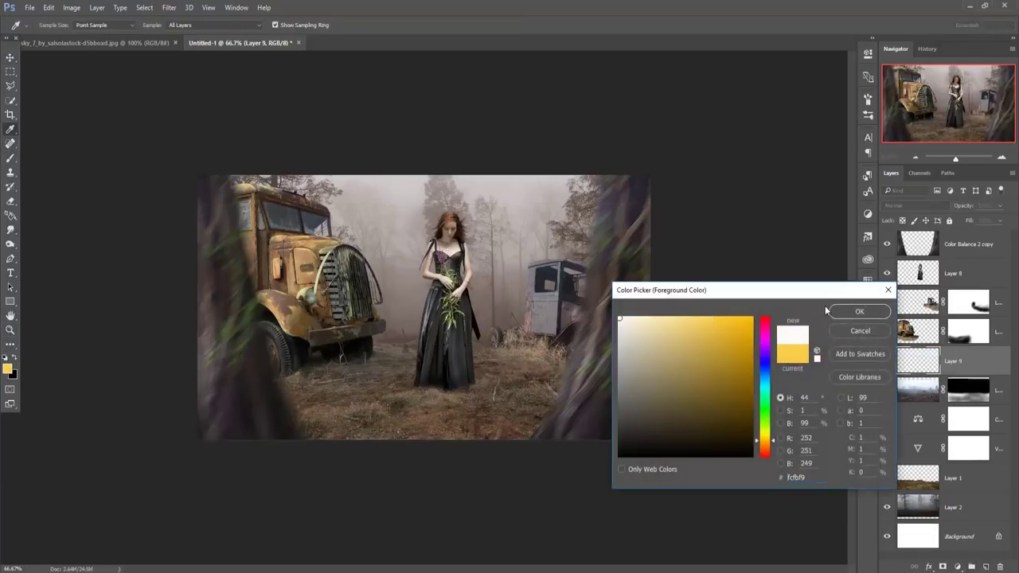
{"action": "left_click", "coordinate": [852, 311]}
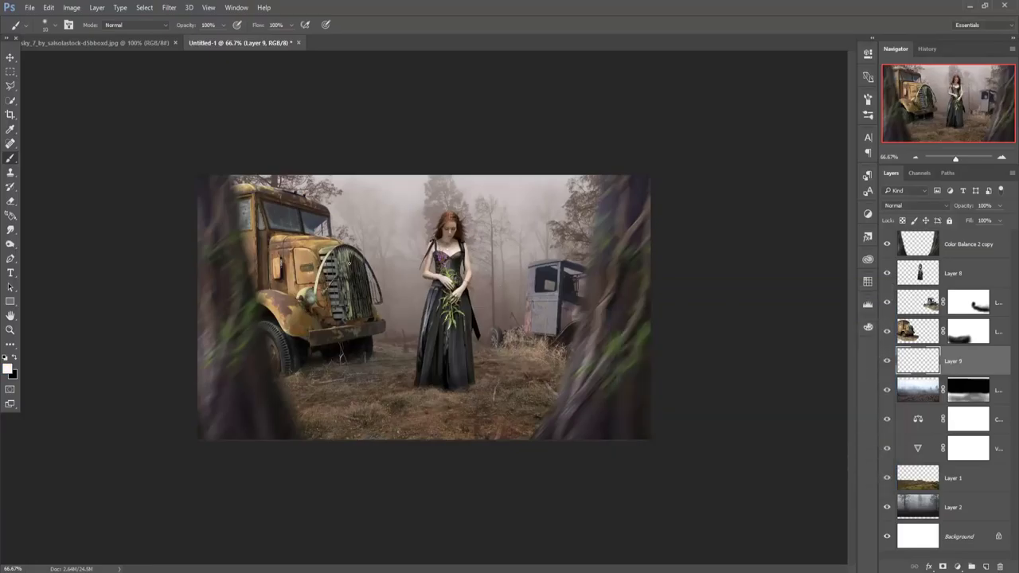
{"action": "key", "text": "bracketright"}
{"action": "key", "text": "bracketright"}
{"action": "key", "text": "bracketright"}
{"action": "key", "text": "bracketright"}
{"action": "key", "text": "bracketright"}
{"action": "key", "text": "bracketright"}
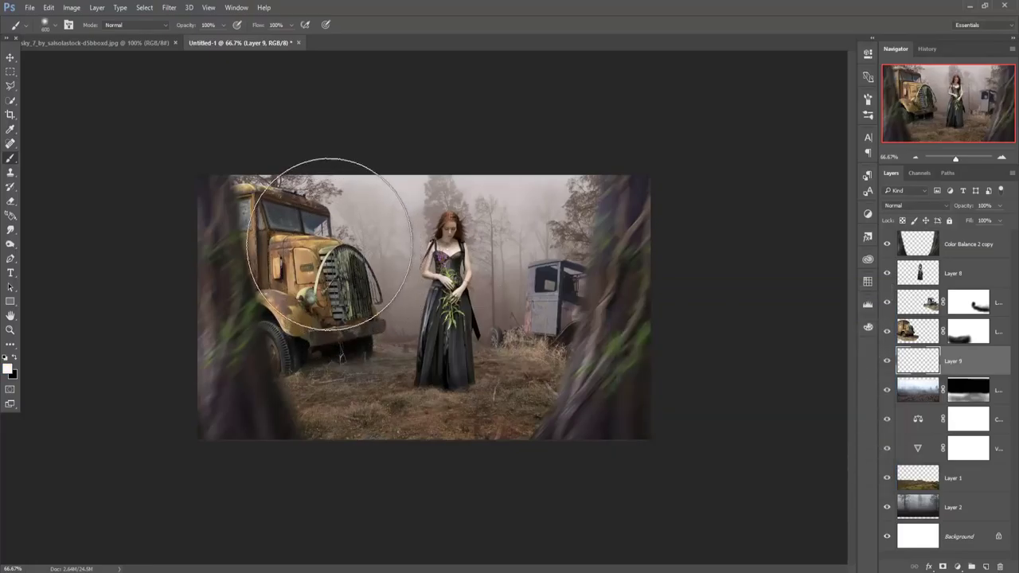
{"action": "left_click_drag", "start_coordinate": [334, 246], "coordinate": [322, 239]}
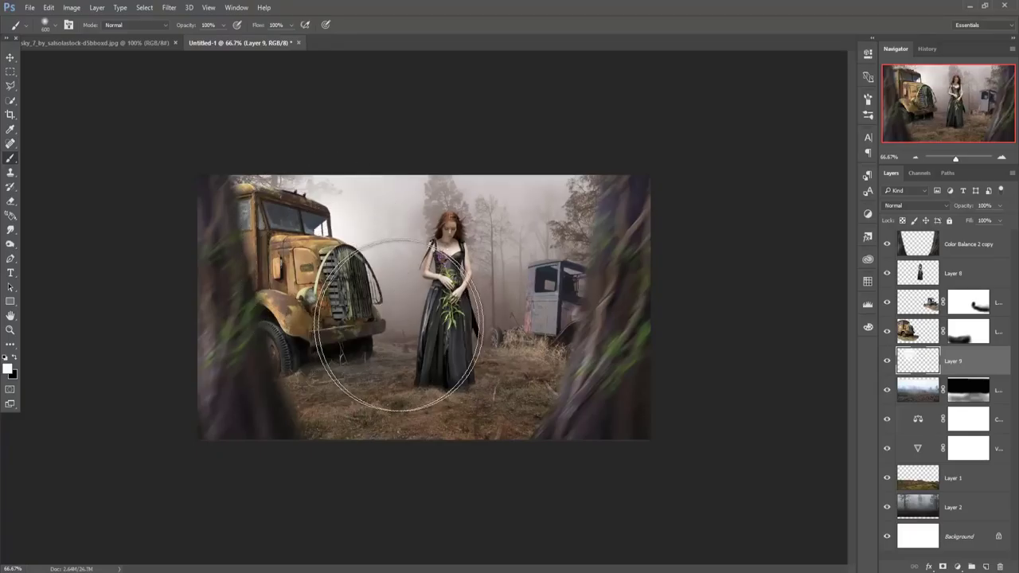
- Lower the haze layer, Layer 9, to 85% opacity
{"action": "left_click", "coordinate": [10, 63]}
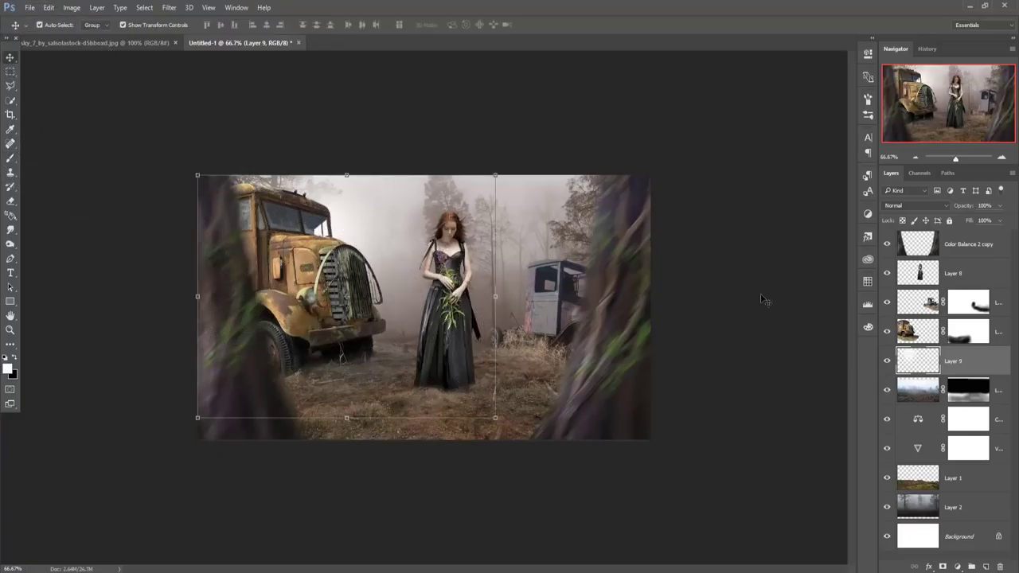
{"action": "left_click", "coordinate": [1001, 209]}
{"action": "left_click_drag", "start_coordinate": [1000, 222], "coordinate": [989, 223]}
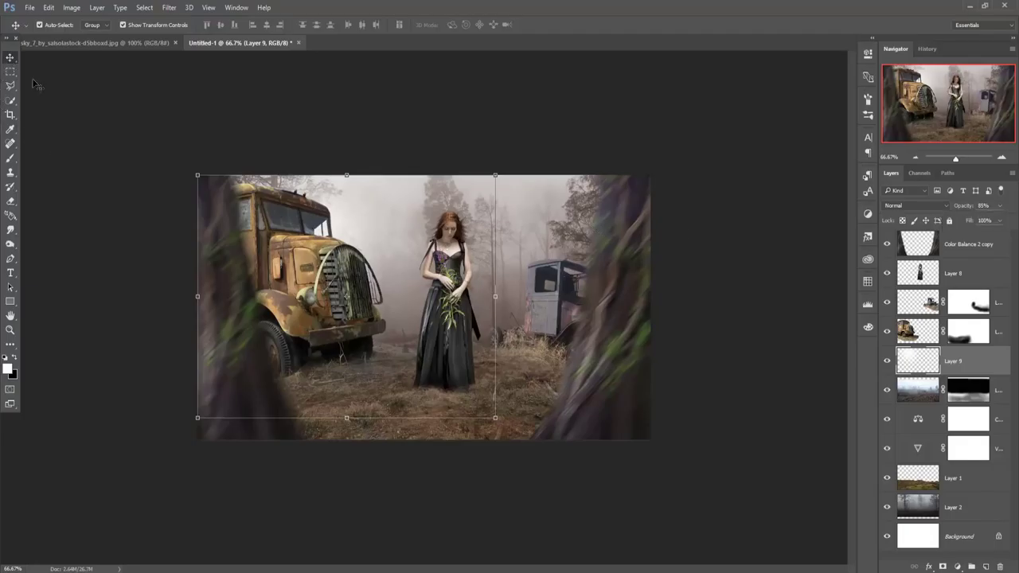
{"action": "left_click", "coordinate": [966, 278]}
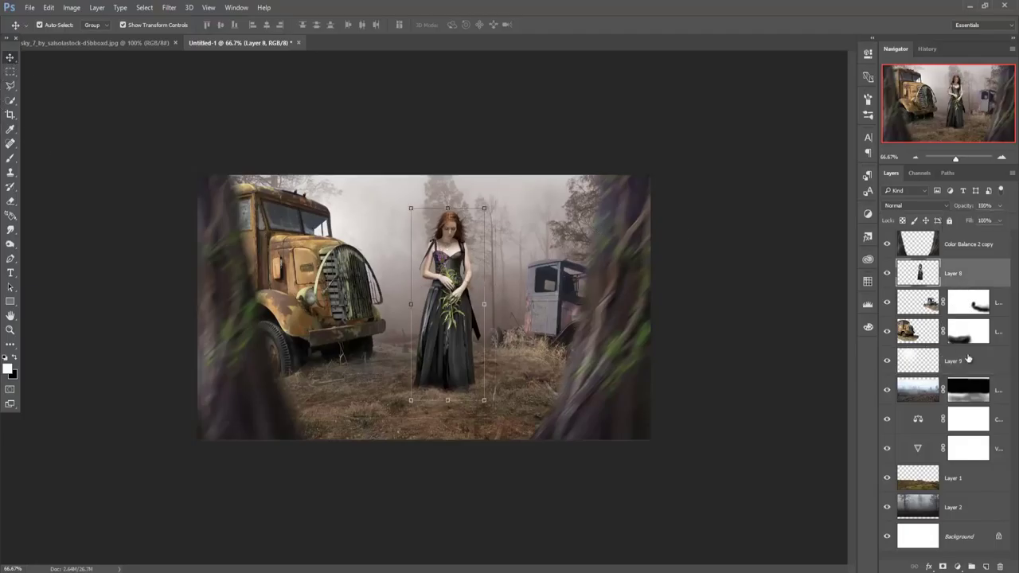
- On a new layer above the truck, paint a small black soft shadow beneath the woman
{"action": "left_click", "coordinate": [998, 305]}
{"action": "left_click", "coordinate": [986, 566]}
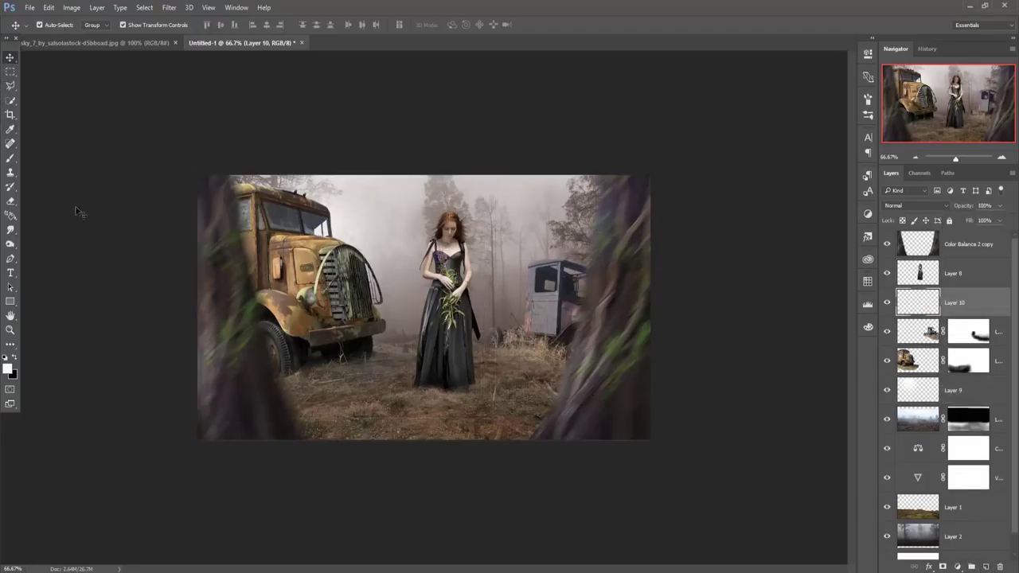
{"action": "left_click", "coordinate": [10, 158]}
{"action": "left_click", "coordinate": [14, 359]}
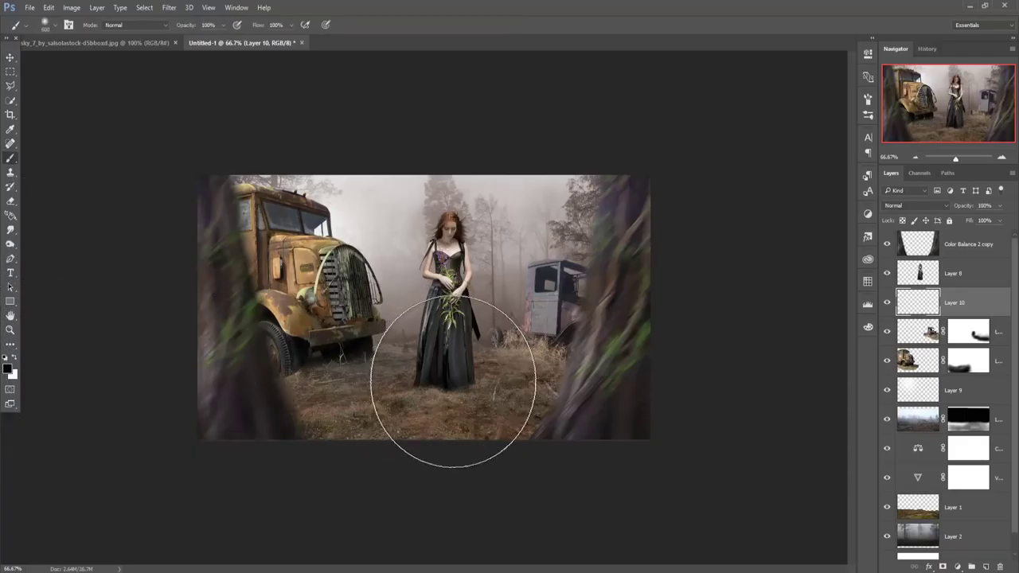
{"action": "key", "text": "bracketleft"}
{"action": "key", "text": "bracketleft"}
{"action": "key", "text": "bracketleft"}
{"action": "key", "text": "bracketleft"}
{"action": "key", "text": "bracketleft"}
{"action": "key", "text": "bracketleft"}
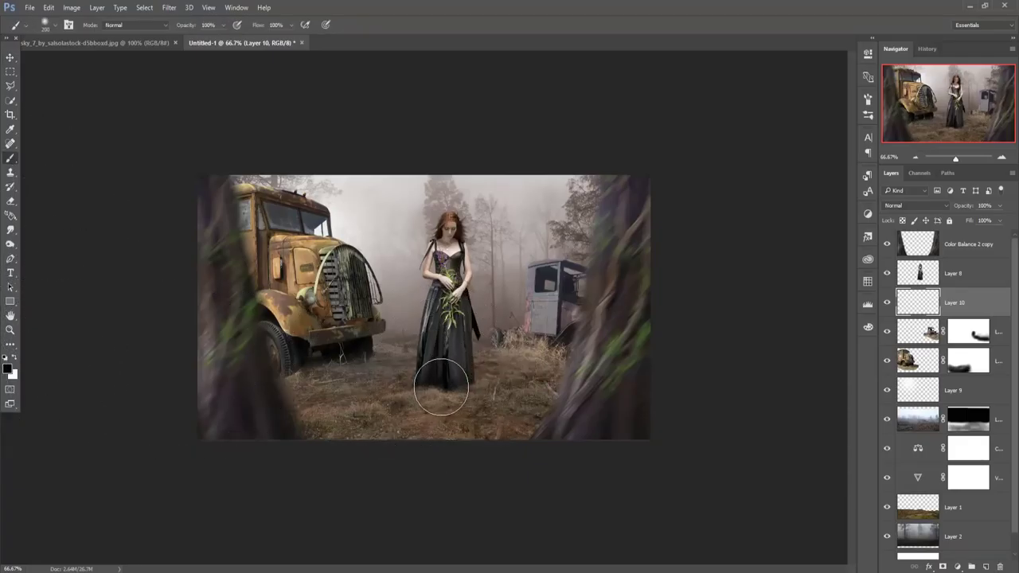
{"action": "key", "text": "bracketleft"}
{"action": "mouse_move", "coordinate": [437, 385]}
{"action": "left_mouse_down"}
{"action": "mouse_move", "coordinate": [444, 377]}
{"action": "mouse_move", "coordinate": [549, 426]}
{"action": "left_mouse_up"}
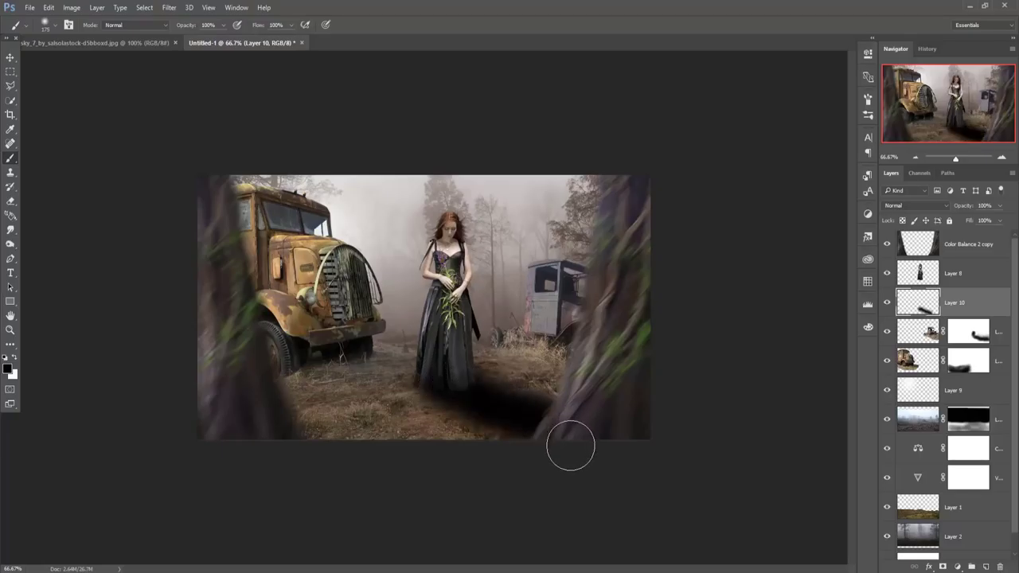
- Set Layer 10 to 43% opacity and paint shadow under the truck's wheel and bumper
{"action": "left_click", "coordinate": [1000, 208]}
{"action": "left_click_drag", "start_coordinate": [1001, 222], "coordinate": [974, 223]}
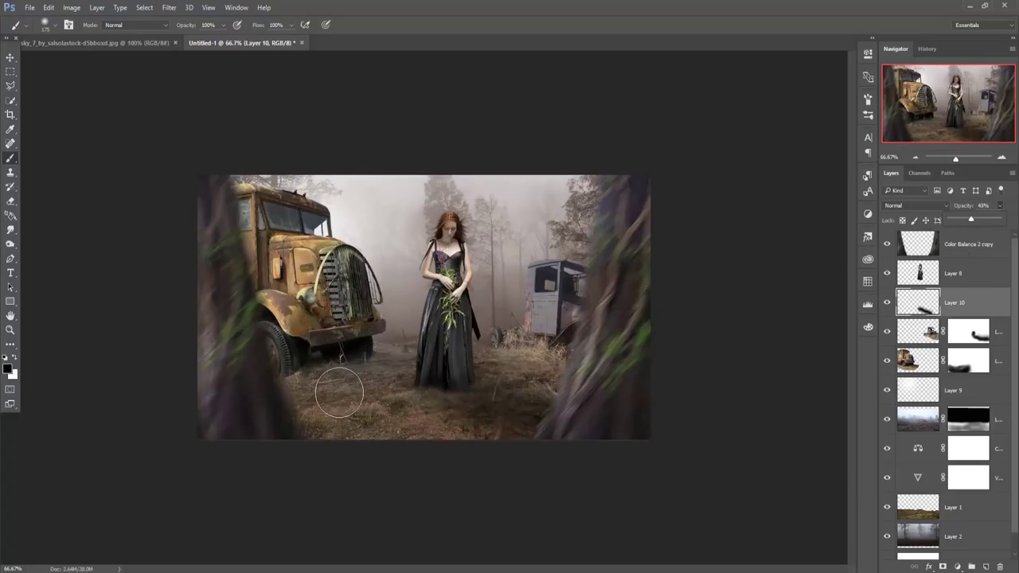
{"action": "mouse_move", "coordinate": [325, 382]}
{"action": "left_mouse_down"}
{"action": "mouse_move", "coordinate": [308, 371]}
{"action": "mouse_move", "coordinate": [343, 363]}
{"action": "mouse_move", "coordinate": [329, 444]}
{"action": "left_mouse_up"}
{"action": "mouse_move", "coordinate": [326, 408]}
{"action": "left_mouse_down"}
{"action": "mouse_move", "coordinate": [353, 453]}
{"action": "mouse_move", "coordinate": [334, 443]}
{"action": "mouse_move", "coordinate": [391, 439]}
{"action": "mouse_move", "coordinate": [378, 429]}
{"action": "left_mouse_up"}
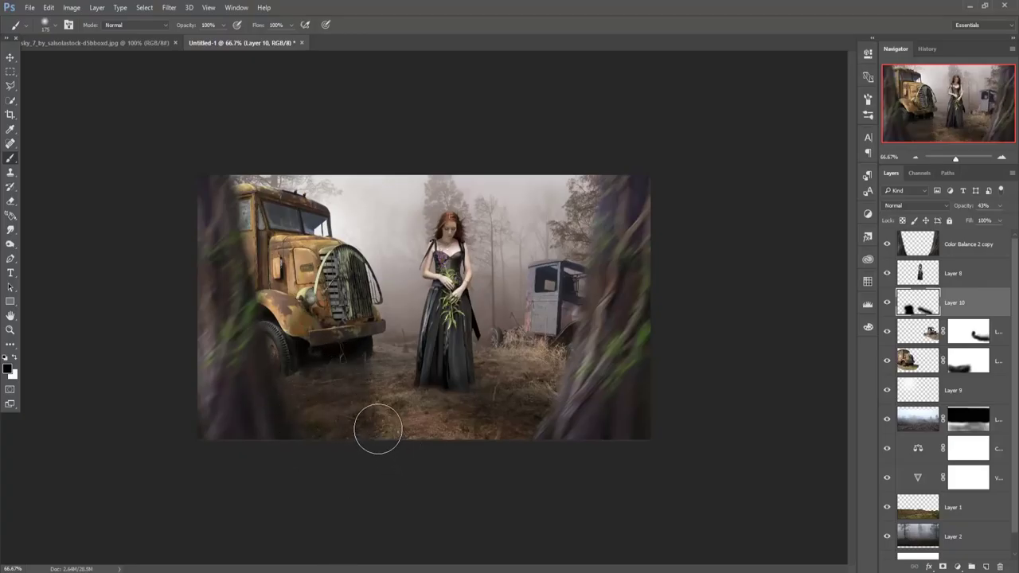
{"action": "key", "text": "ctrl+z"}
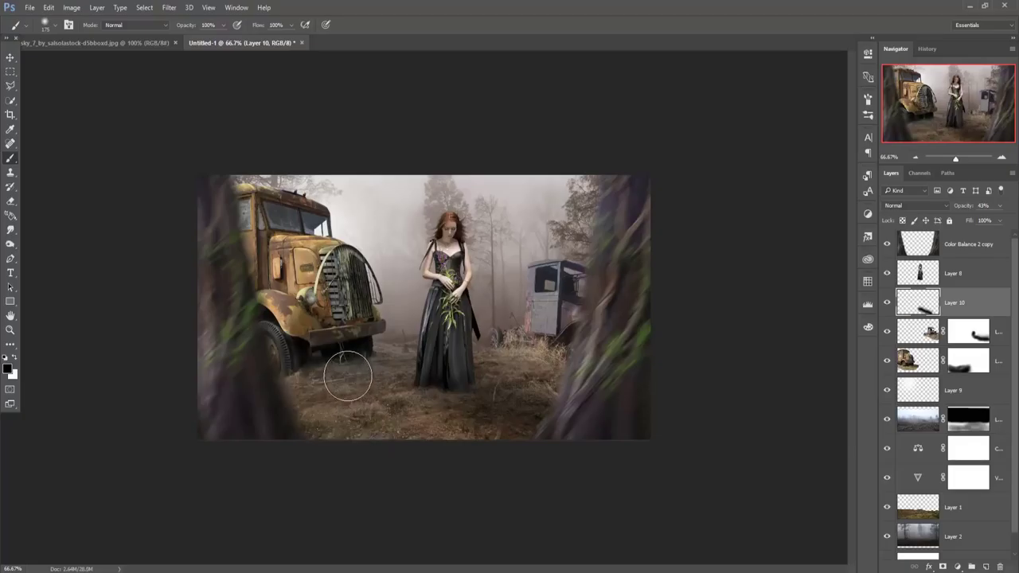
{"action": "mouse_move", "coordinate": [347, 375]}
{"action": "left_mouse_down"}
{"action": "mouse_move", "coordinate": [312, 375]}
{"action": "mouse_move", "coordinate": [303, 446]}
{"action": "mouse_move", "coordinate": [327, 410]}
{"action": "mouse_move", "coordinate": [291, 382]}
{"action": "left_mouse_up"}
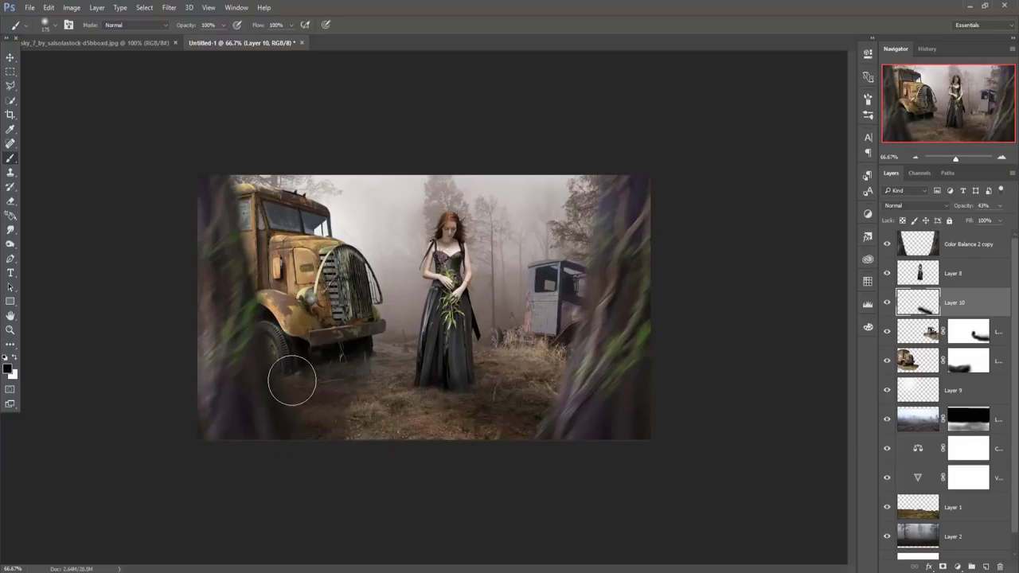
{"action": "key", "text": "v"}
{"action": "left_click", "coordinate": [291, 381]}
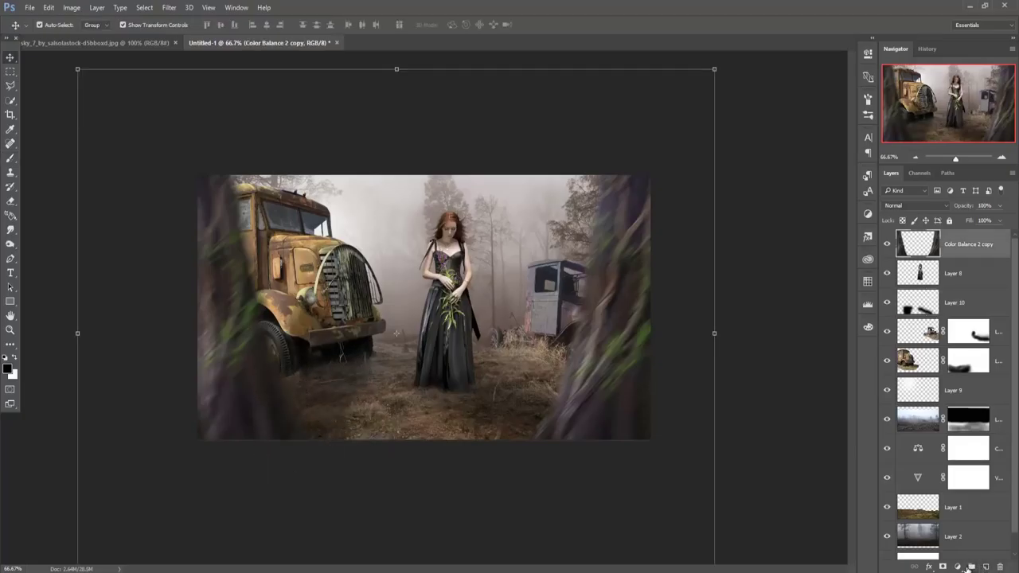
- Add a top Color Balance adjustment with midtones at -12, -5 and +30 toward blue
{"action": "left_click", "coordinate": [957, 567]}
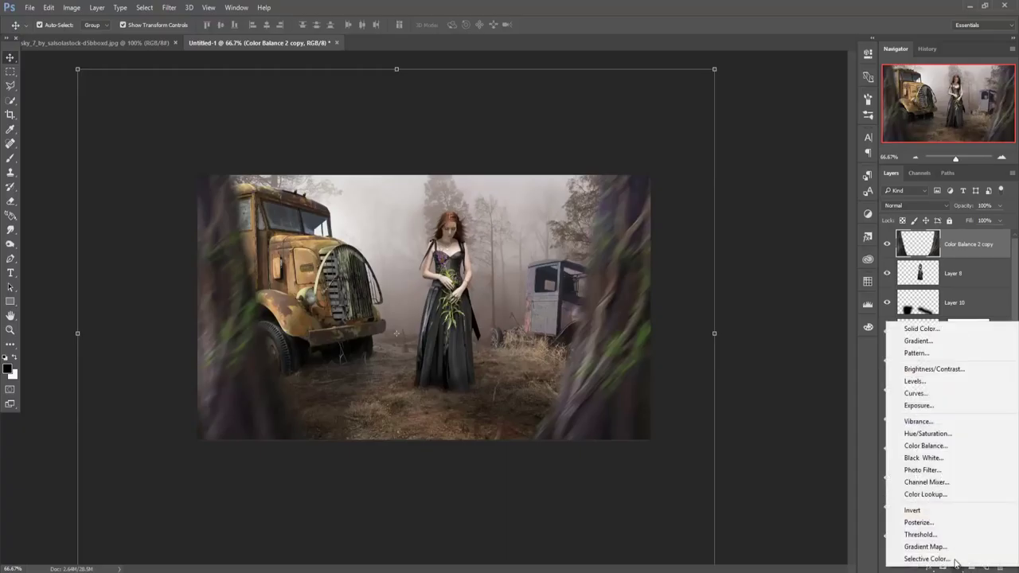
{"action": "left_click", "coordinate": [941, 447]}
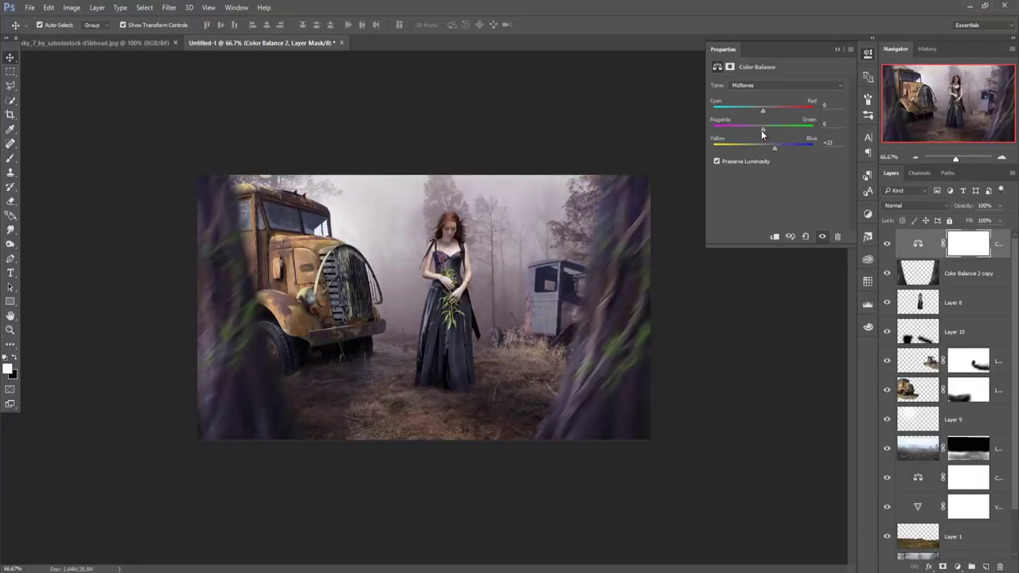
{"action": "left_click", "coordinate": [765, 110]}
{"action": "left_click_drag", "start_coordinate": [761, 110], "coordinate": [758, 110]}
{"action": "left_click", "coordinate": [836, 49]}
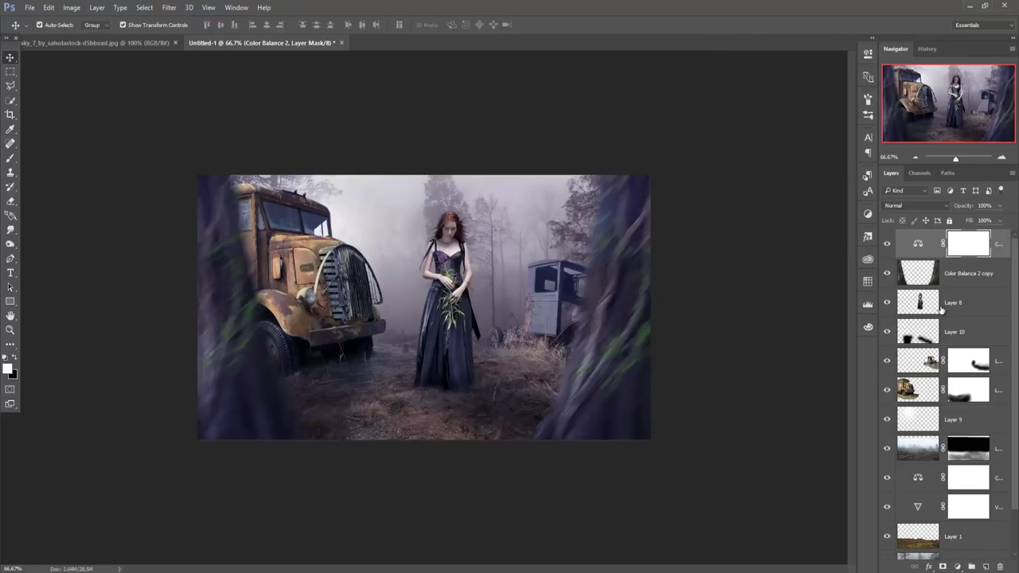
{"action": "left_click", "coordinate": [959, 282]}
- Lower the tree trunks' Exposure with the Camera Raw Filter
{"action": "left_click", "coordinate": [169, 8]}
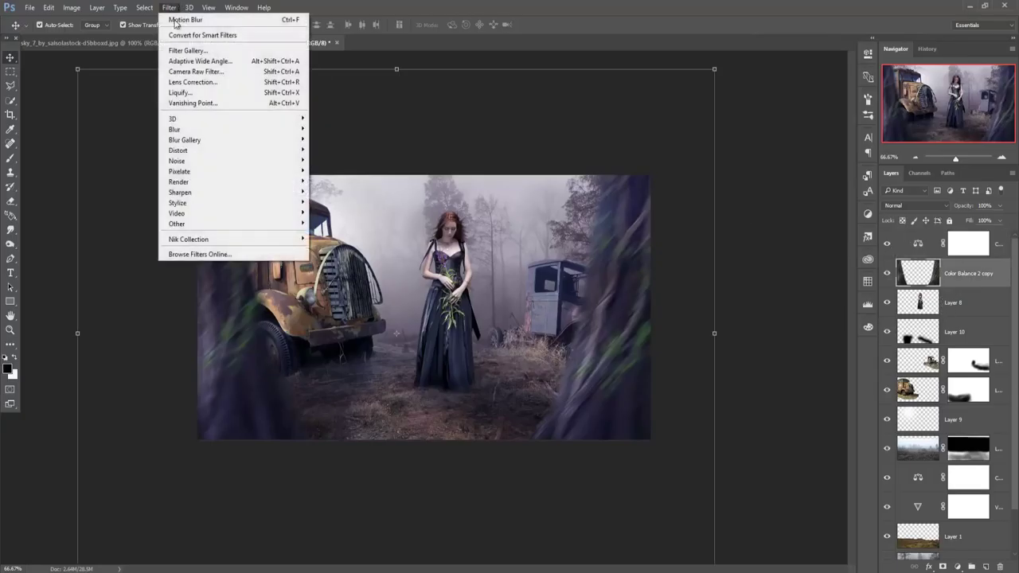
{"action": "left_click", "coordinate": [191, 72]}
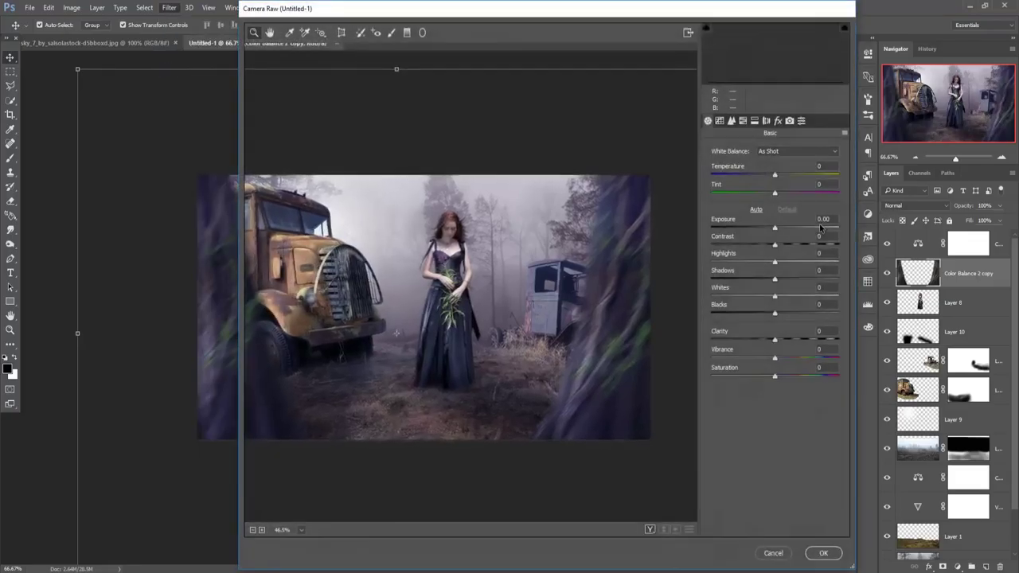
{"action": "left_click_drag", "start_coordinate": [775, 228], "coordinate": [767, 230]}
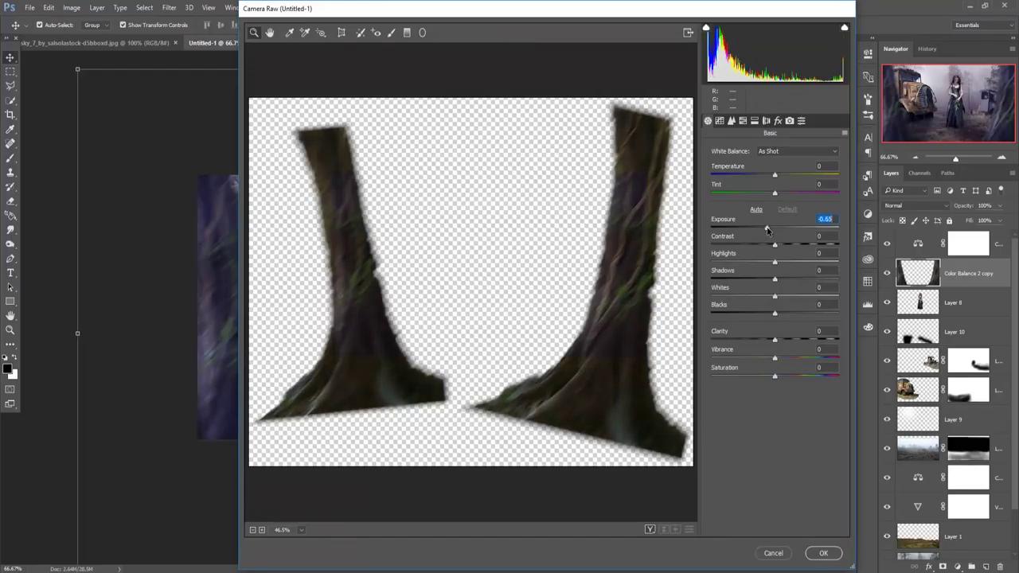
{"action": "left_click", "coordinate": [828, 560]}
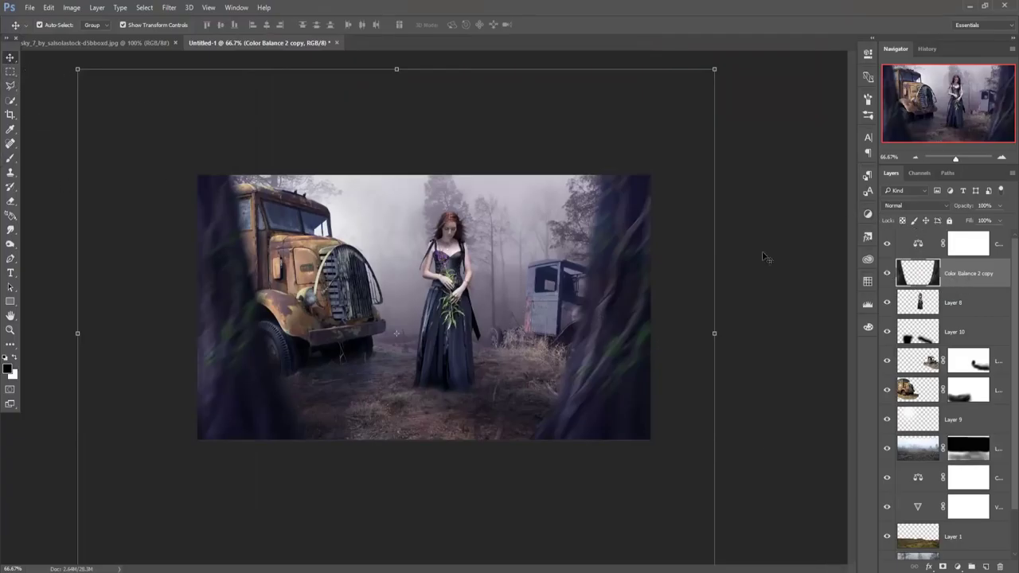
- Reduce the trunks' Saturation to about -19 and lower Vibrance in Camera Raw Filter
{"action": "left_click", "coordinate": [168, 7]}
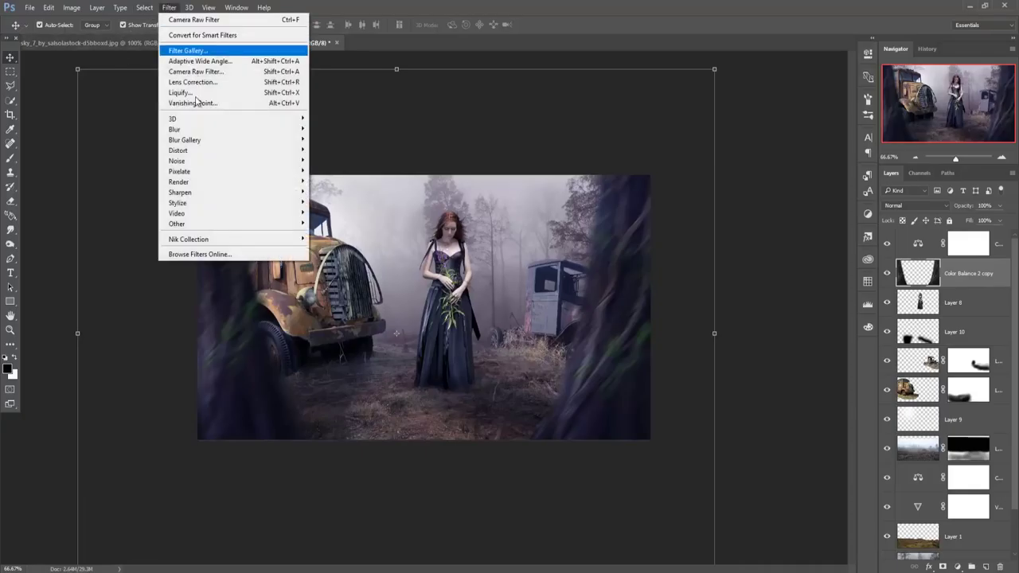
{"action": "left_click", "coordinate": [200, 70]}
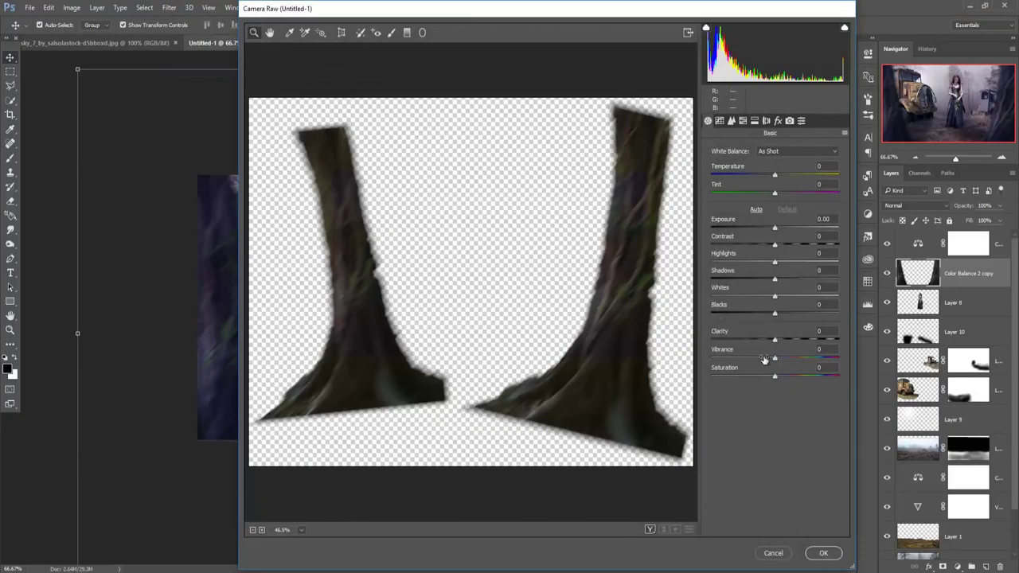
{"action": "left_click_drag", "start_coordinate": [775, 378], "coordinate": [763, 376]}
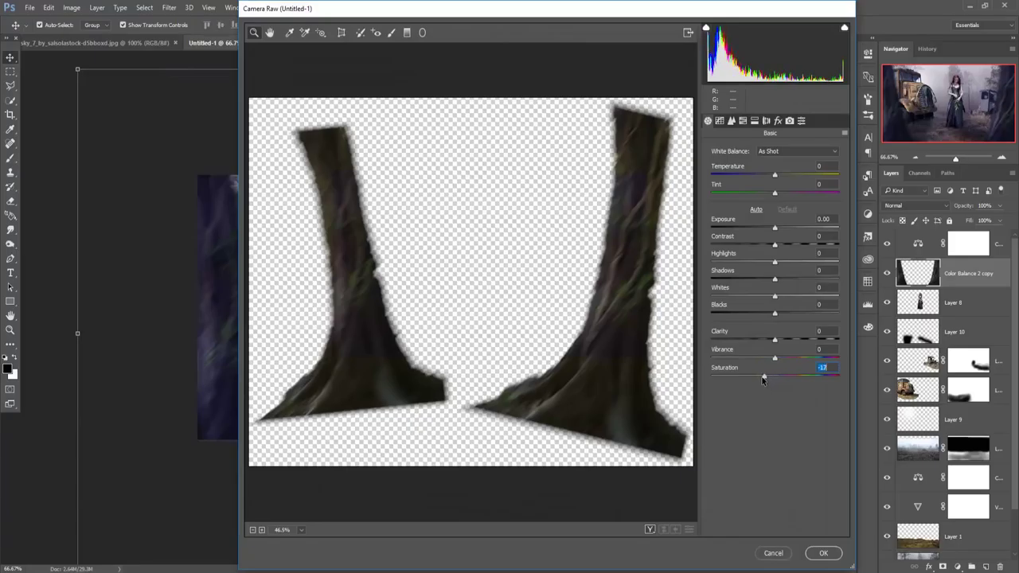
{"action": "left_click_drag", "start_coordinate": [774, 358], "coordinate": [767, 359]}
{"action": "left_click", "coordinate": [832, 555]}
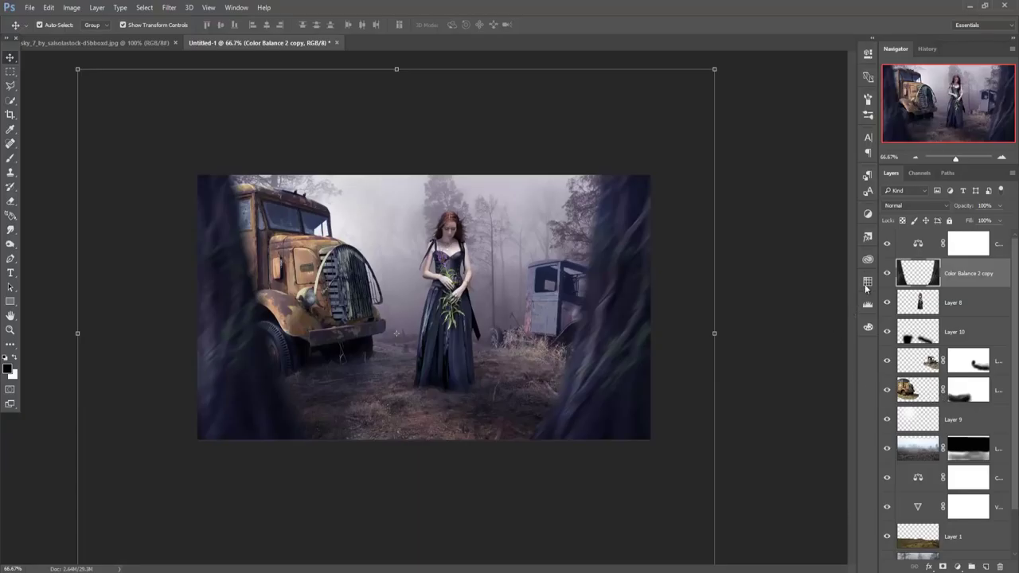
{"action": "left_click", "coordinate": [928, 389]}
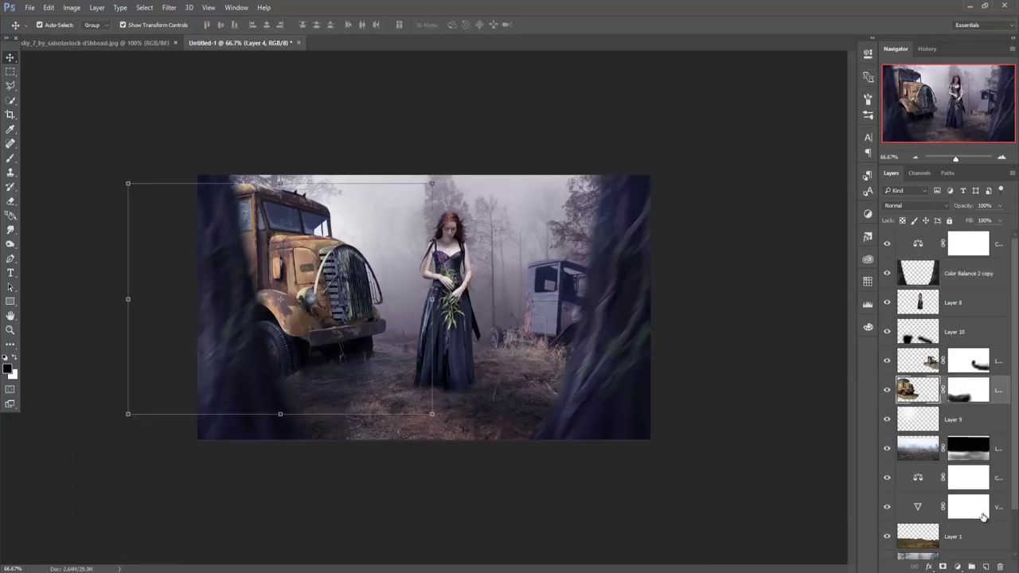
- Add a new Layer 11 above the yellow truck, filled with 50% gray
{"action": "left_click", "coordinate": [986, 566]}
{"action": "left_click", "coordinate": [48, 7]}
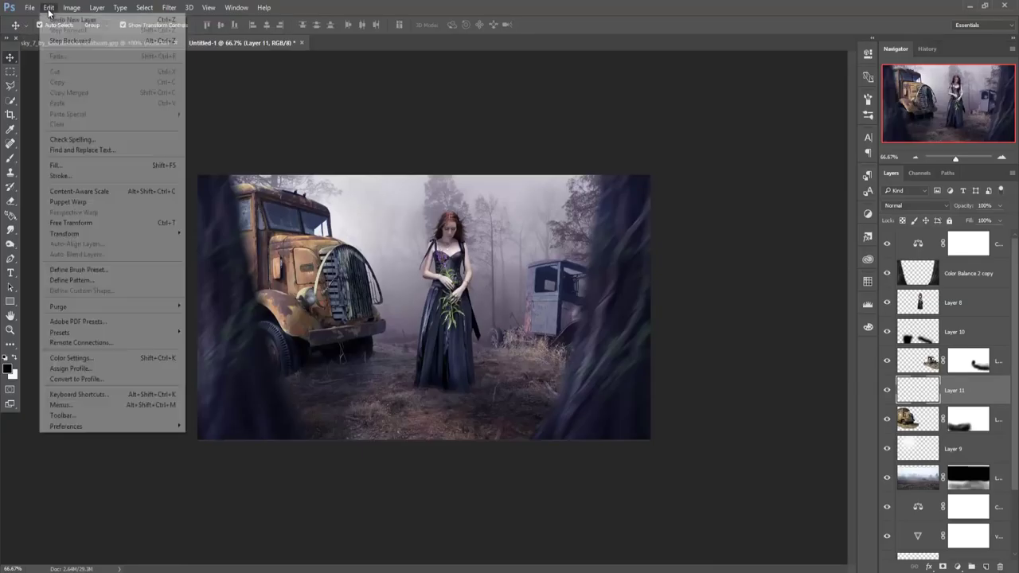
{"action": "left_click", "coordinate": [56, 165]}
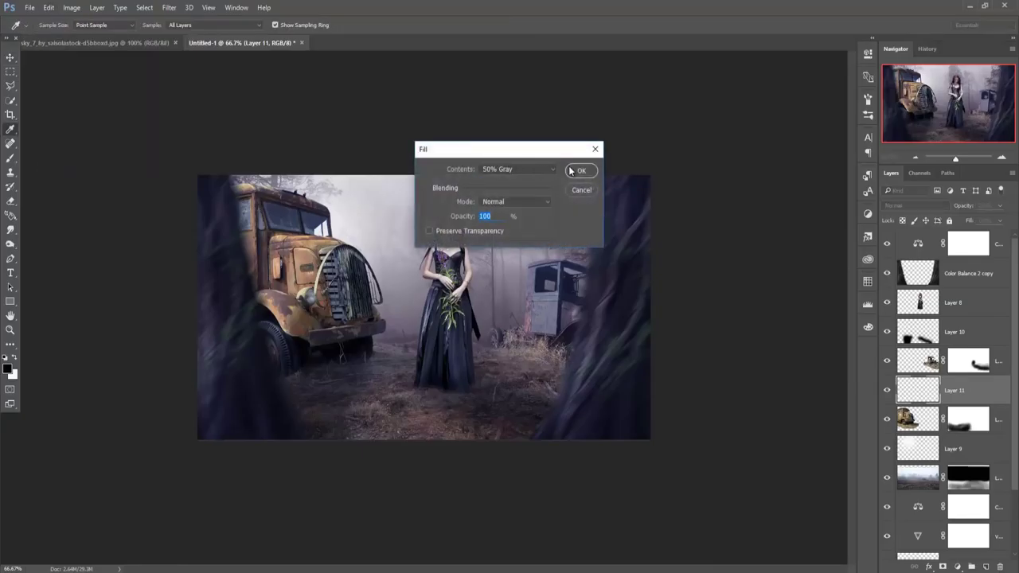
{"action": "left_click", "coordinate": [571, 171]}
{"action": "key", "text": "v"}
- Clip Layer 11 to the yellow truck layer and set its blend mode to Overlay
{"action": "right_click", "coordinate": [978, 382]}
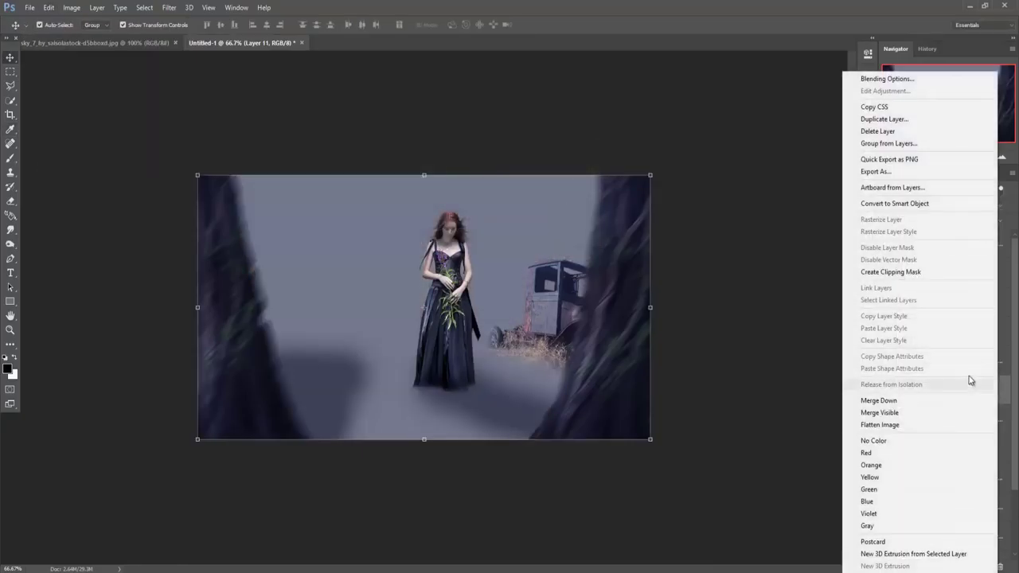
{"action": "left_click", "coordinate": [890, 272]}
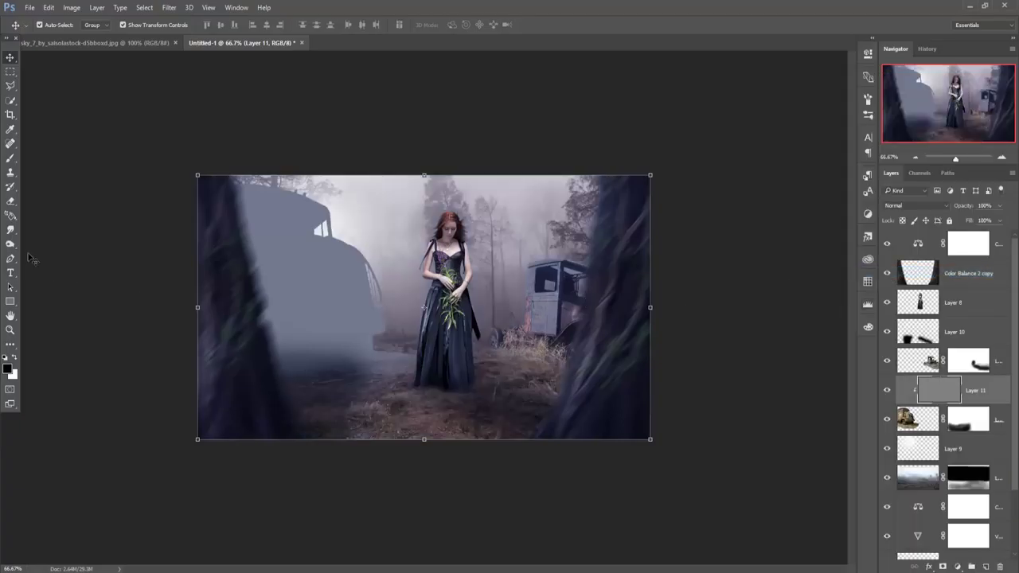
{"action": "left_click", "coordinate": [904, 207]}
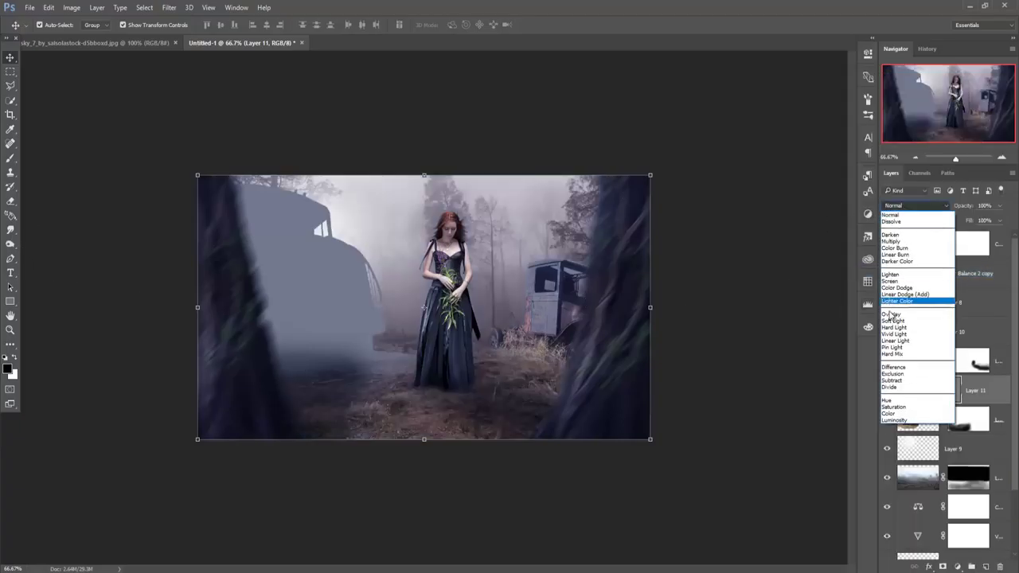
{"action": "left_click", "coordinate": [890, 316]}
- Burn the yellow truck's hood and fender darker, and dodge its grille, bumper and cab lighter
{"action": "left_click", "coordinate": [9, 244]}
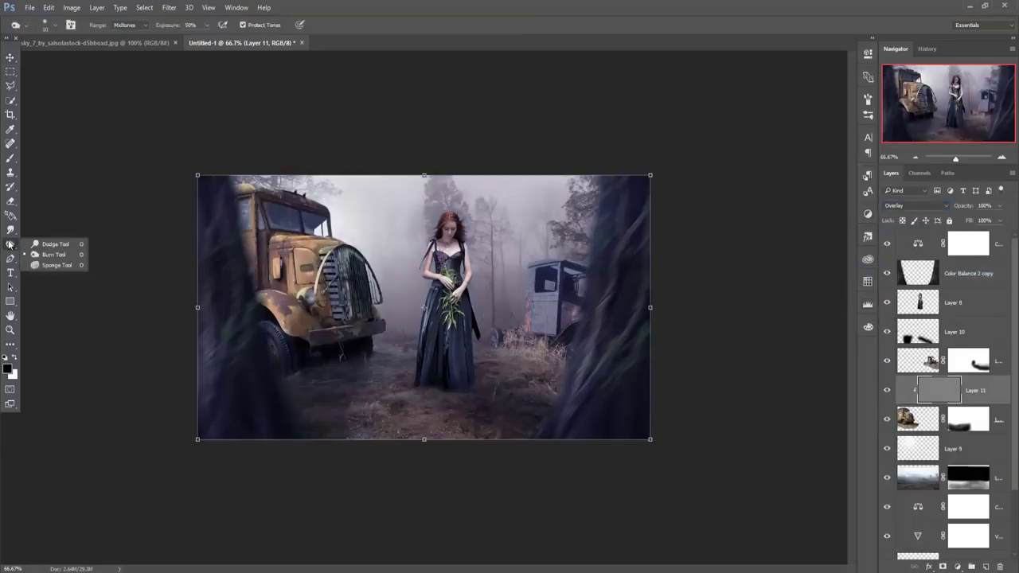
{"action": "left_click", "coordinate": [53, 254]}
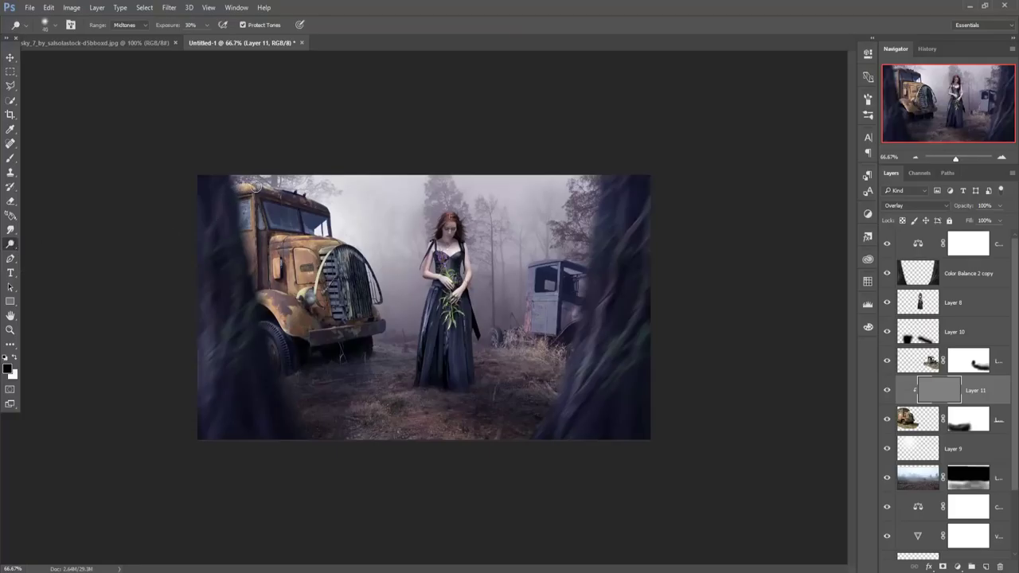
{"action": "left_click_drag", "start_coordinate": [270, 230], "coordinate": [292, 293]}
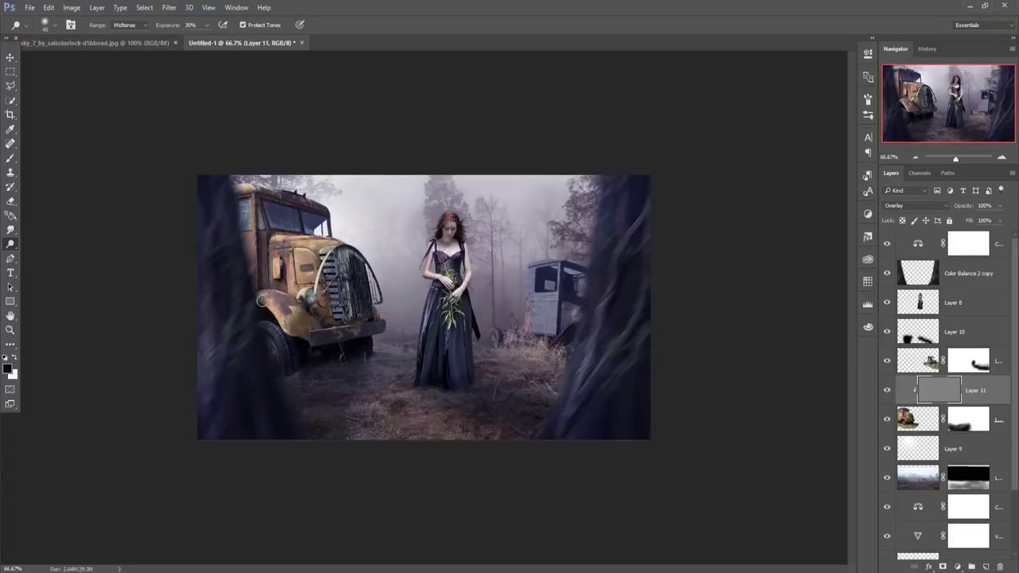
{"action": "mouse_move", "coordinate": [293, 296]}
{"action": "left_mouse_down"}
{"action": "mouse_move", "coordinate": [302, 329]}
{"action": "mouse_move", "coordinate": [338, 307]}
{"action": "left_mouse_up"}
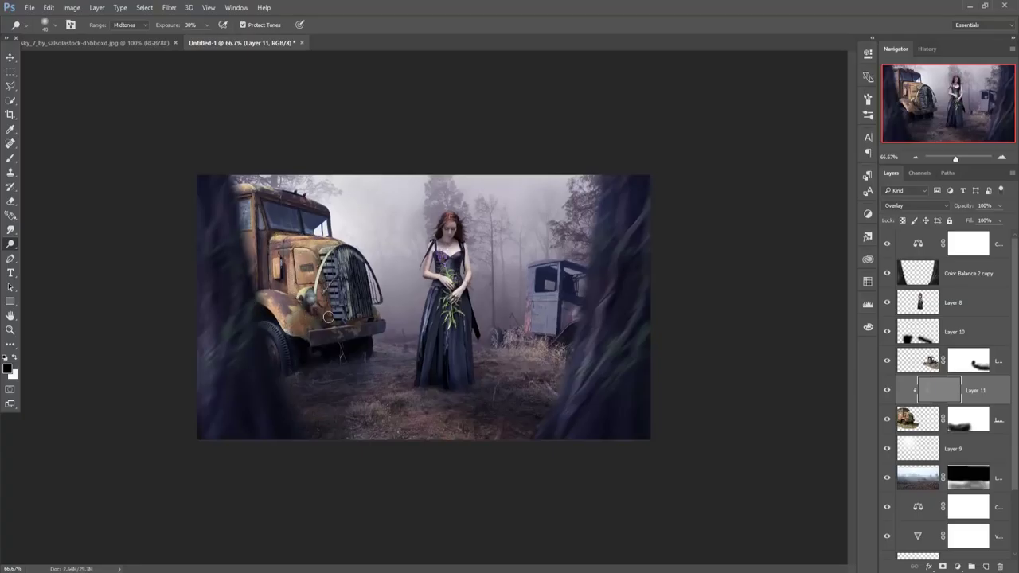
{"action": "left_click_drag", "start_coordinate": [324, 244], "coordinate": [358, 255]}
{"action": "left_click_drag", "start_coordinate": [387, 300], "coordinate": [308, 345]}
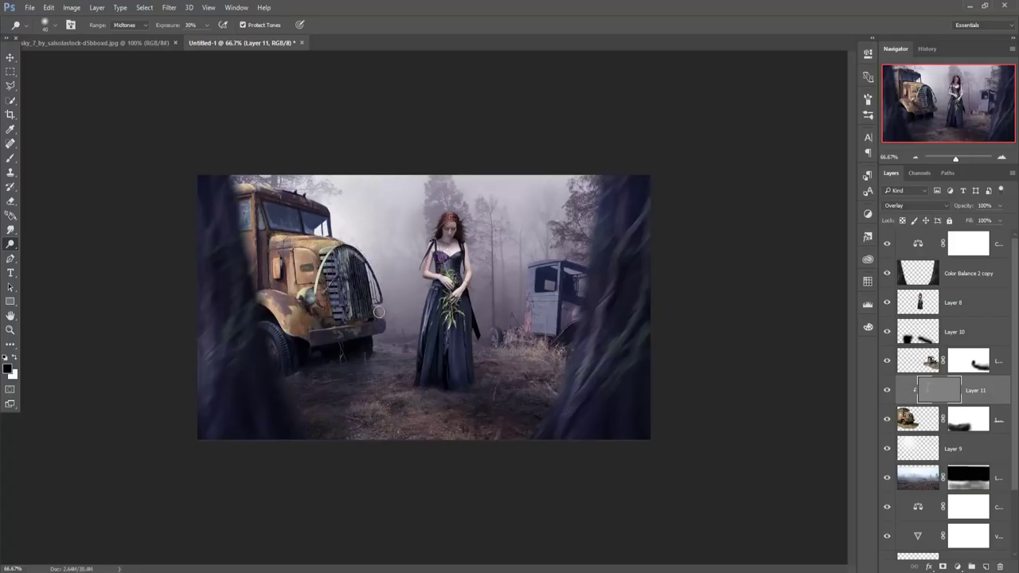
{"action": "left_click_drag", "start_coordinate": [265, 217], "coordinate": [230, 234]}
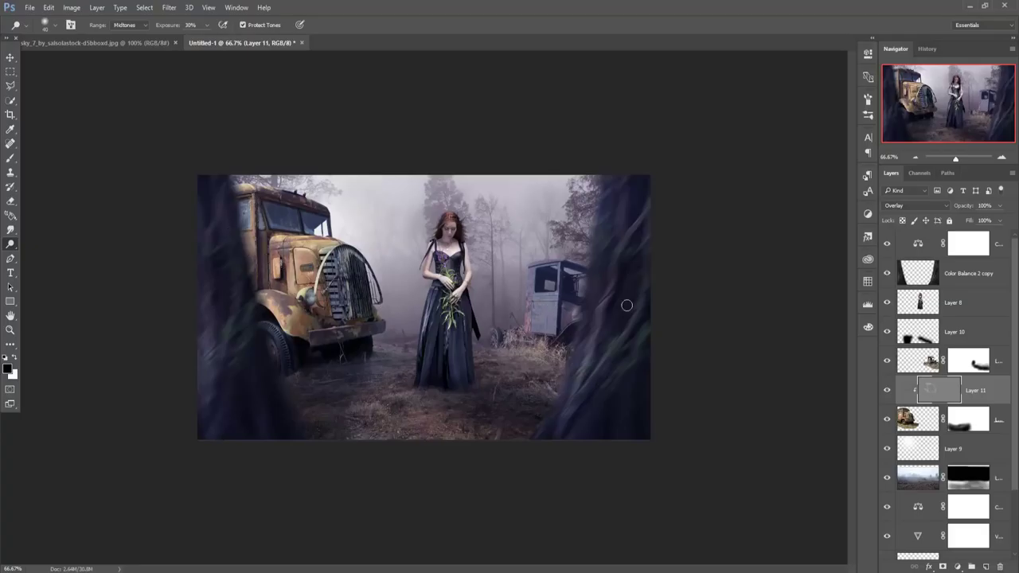
{"action": "left_click", "coordinate": [1000, 359]}
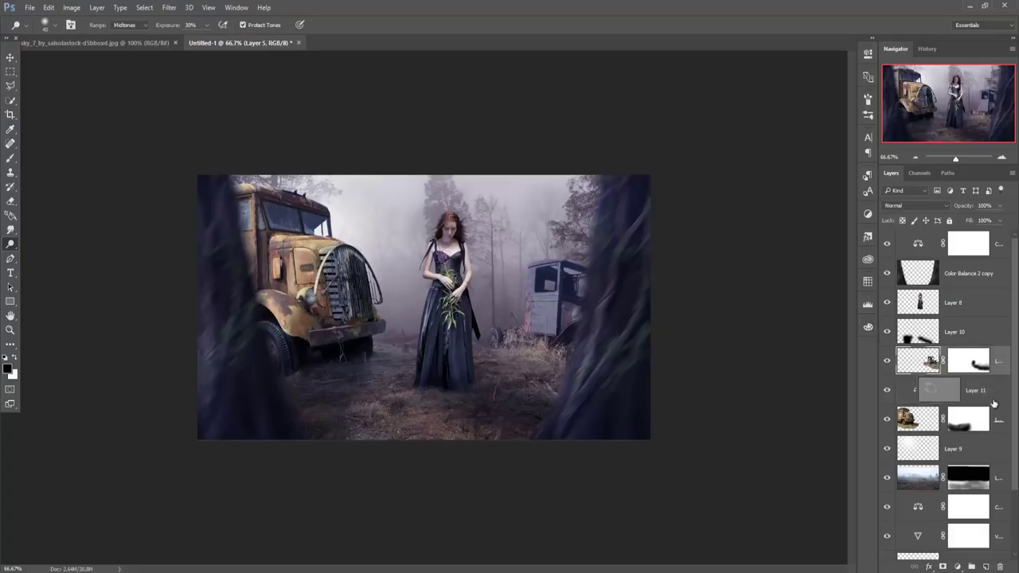
- Add a new Layer 12 above the blue truck, filled with 50% gray
{"action": "left_click", "coordinate": [986, 566]}
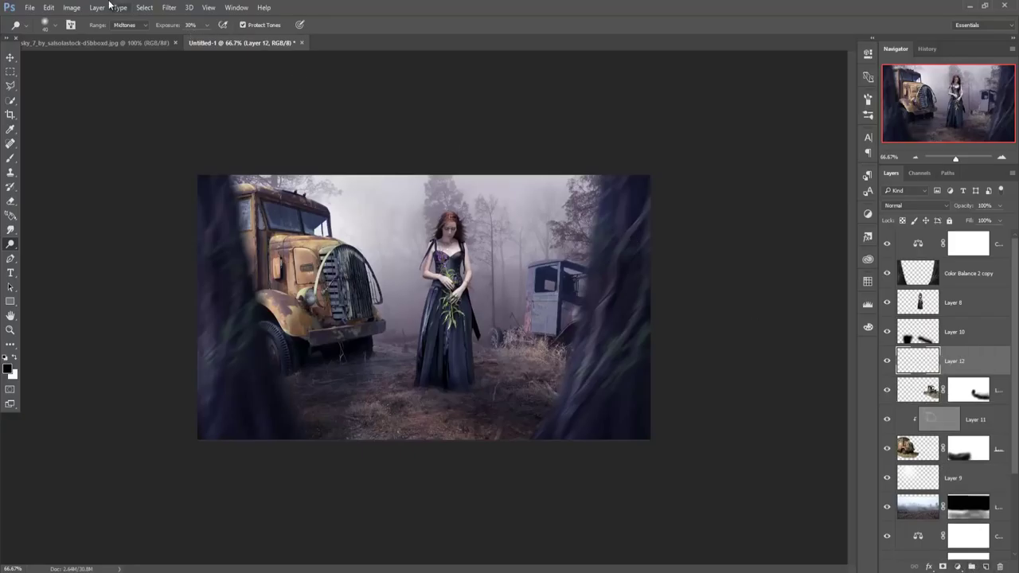
{"action": "left_click", "coordinate": [48, 7]}
{"action": "left_click", "coordinate": [56, 165]}
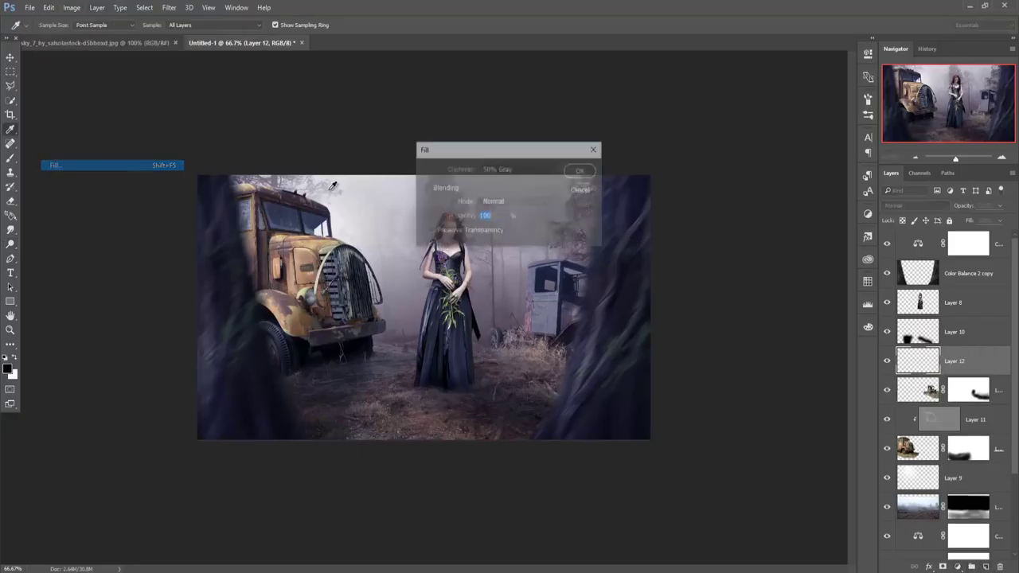
{"action": "left_click", "coordinate": [582, 171]}
- Clip Layer 12 to the blue truck in Overlay mode and dodge the truck's front brighter
{"action": "right_click", "coordinate": [991, 360]}
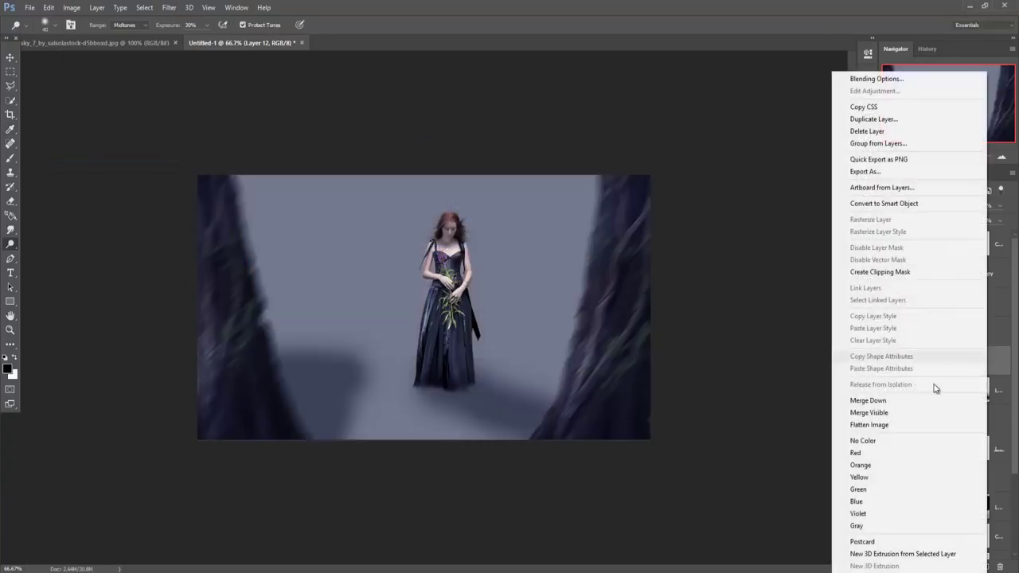
{"action": "left_click", "coordinate": [907, 274]}
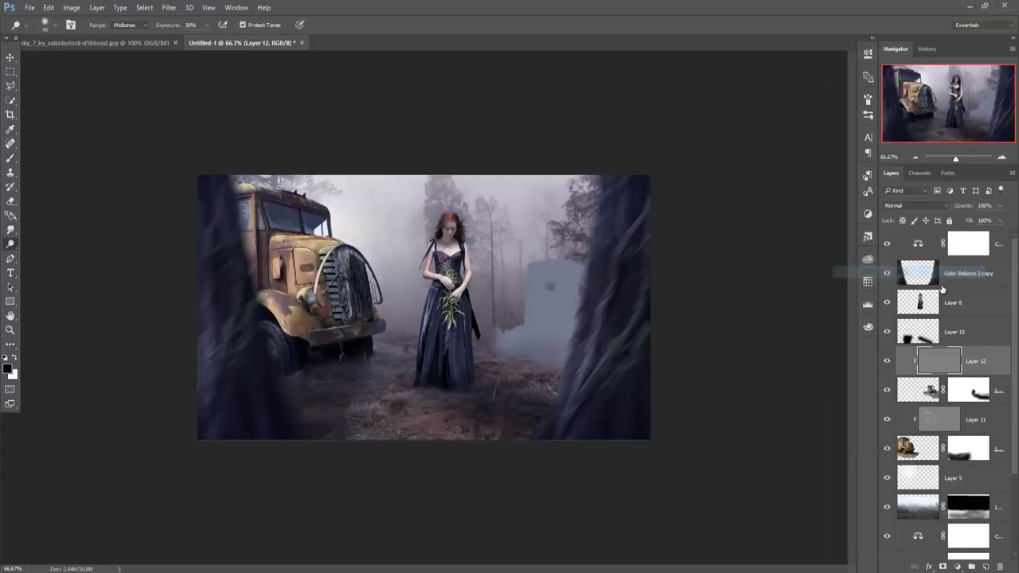
{"action": "left_click", "coordinate": [915, 206]}
{"action": "left_click", "coordinate": [919, 316]}
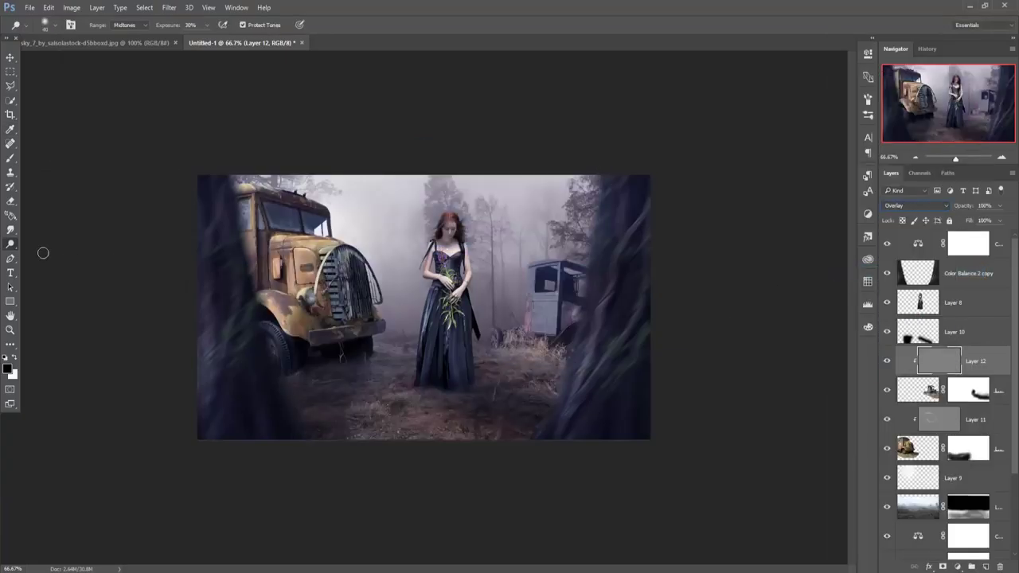
{"action": "mouse_move", "coordinate": [537, 291]}
{"action": "left_mouse_down"}
{"action": "mouse_move", "coordinate": [557, 297]}
{"action": "mouse_move", "coordinate": [557, 337]}
{"action": "mouse_move", "coordinate": [529, 327]}
{"action": "mouse_move", "coordinate": [486, 336]}
{"action": "mouse_move", "coordinate": [565, 340]}
{"action": "mouse_move", "coordinate": [579, 320]}
{"action": "mouse_move", "coordinate": [574, 308]}
{"action": "mouse_move", "coordinate": [581, 322]}
{"action": "left_mouse_up"}
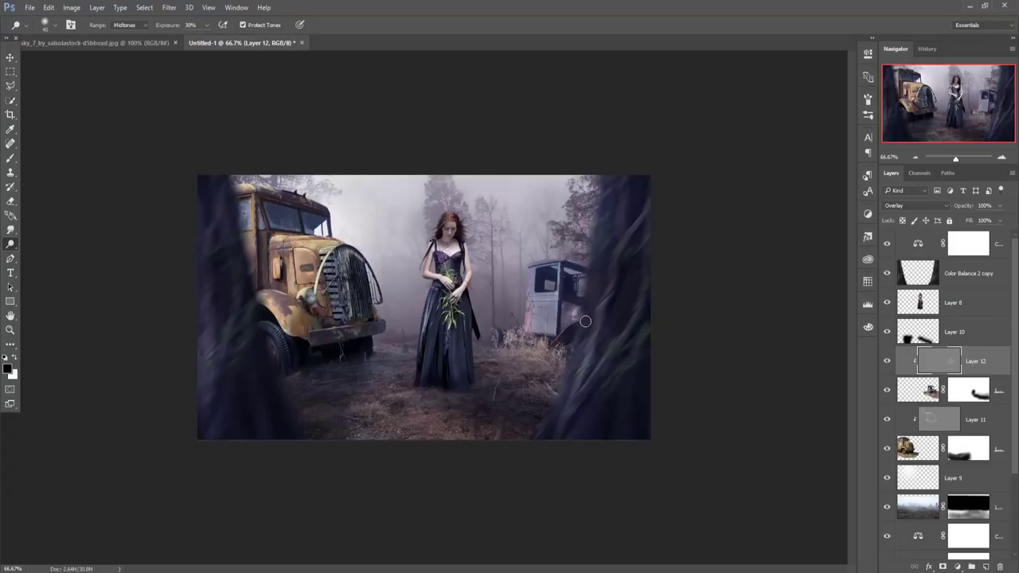
{"action": "left_click", "coordinate": [10, 57]}
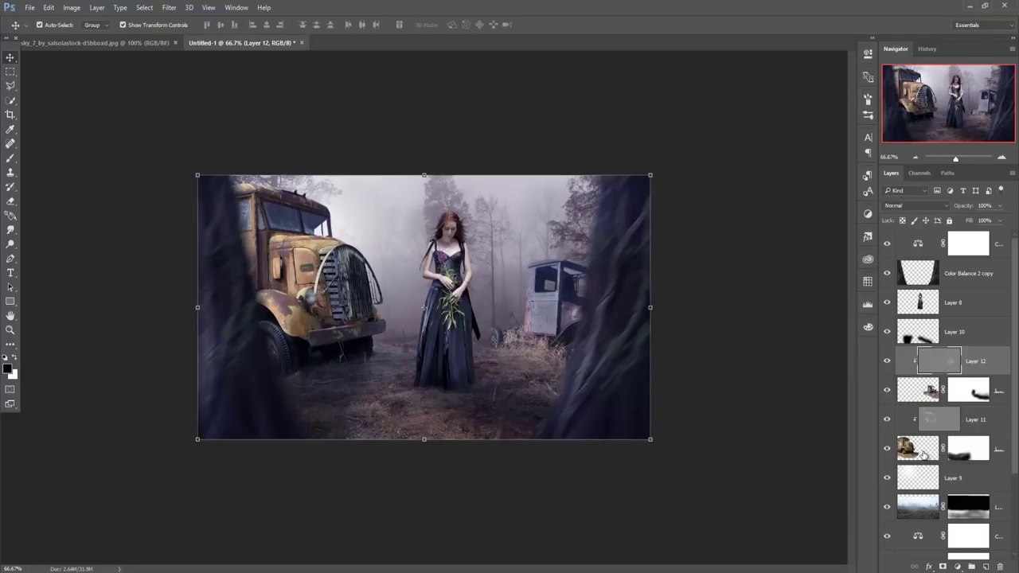
- Sharpen Layer 4, the yellow truck, with Camera Raw Filter Sharpening Amount 13
{"action": "left_click", "coordinate": [920, 450]}
{"action": "left_click", "coordinate": [169, 7]}
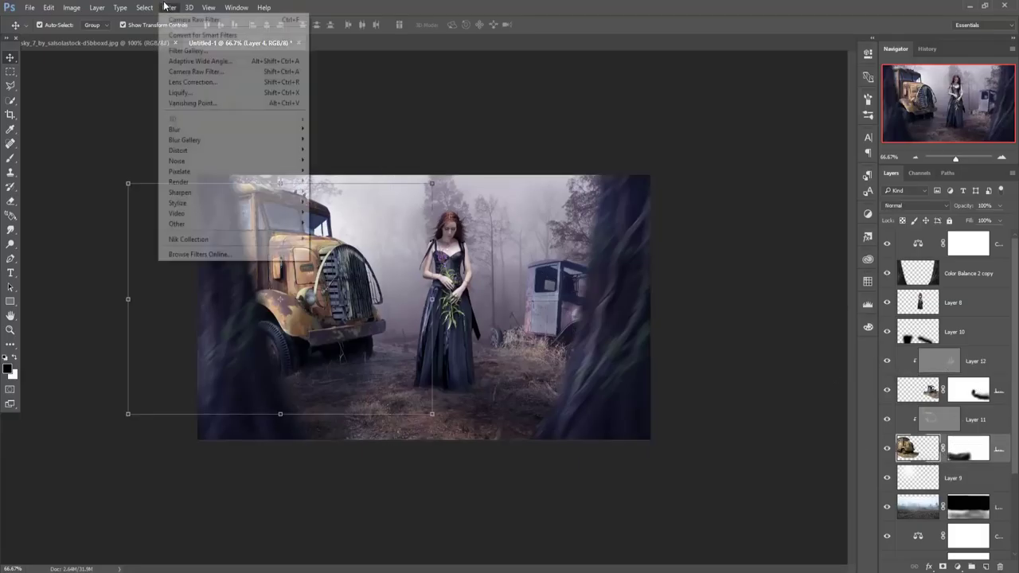
{"action": "left_click", "coordinate": [269, 70]}
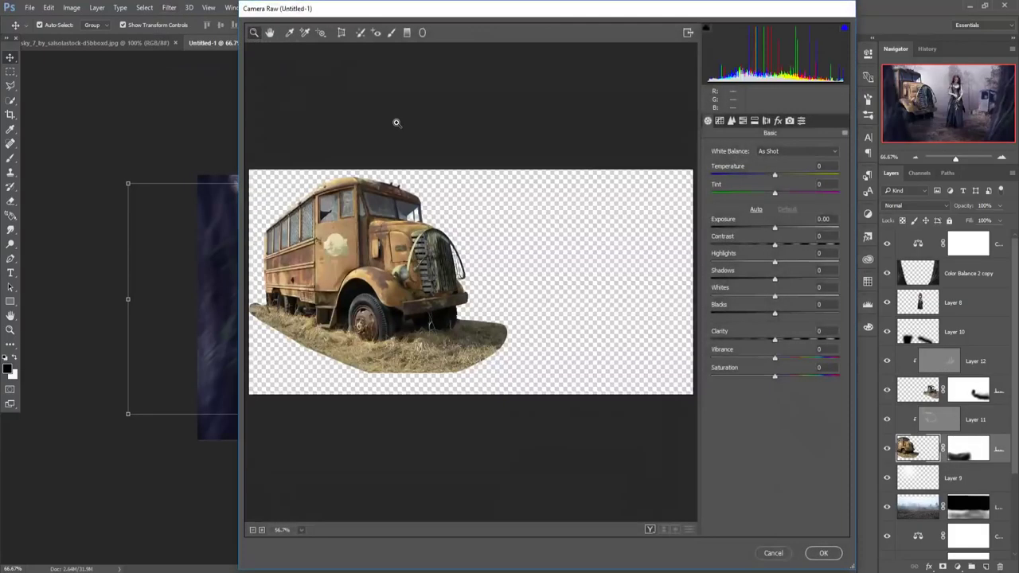
{"action": "left_click", "coordinate": [779, 122]}
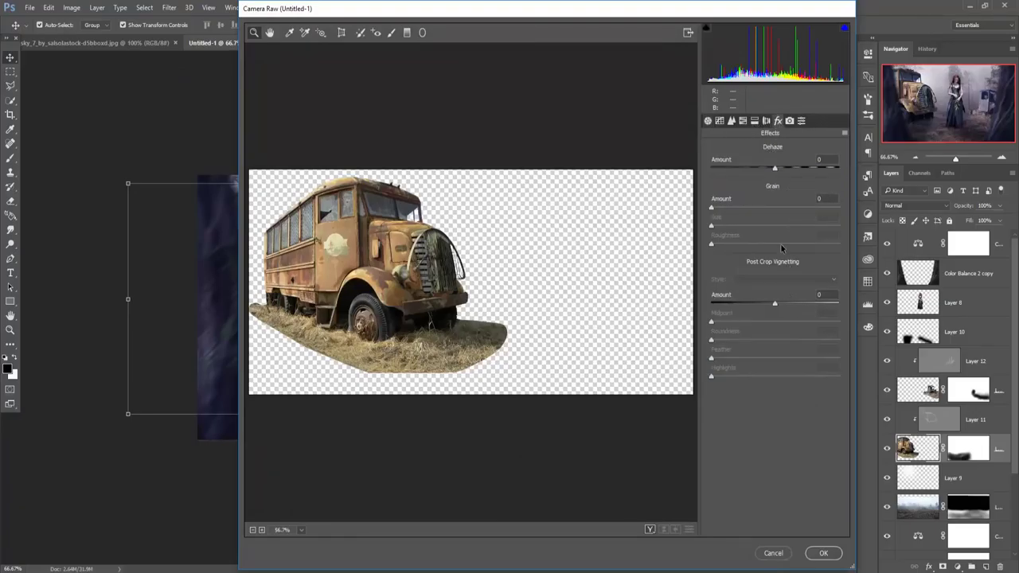
{"action": "left_click", "coordinate": [732, 121]}
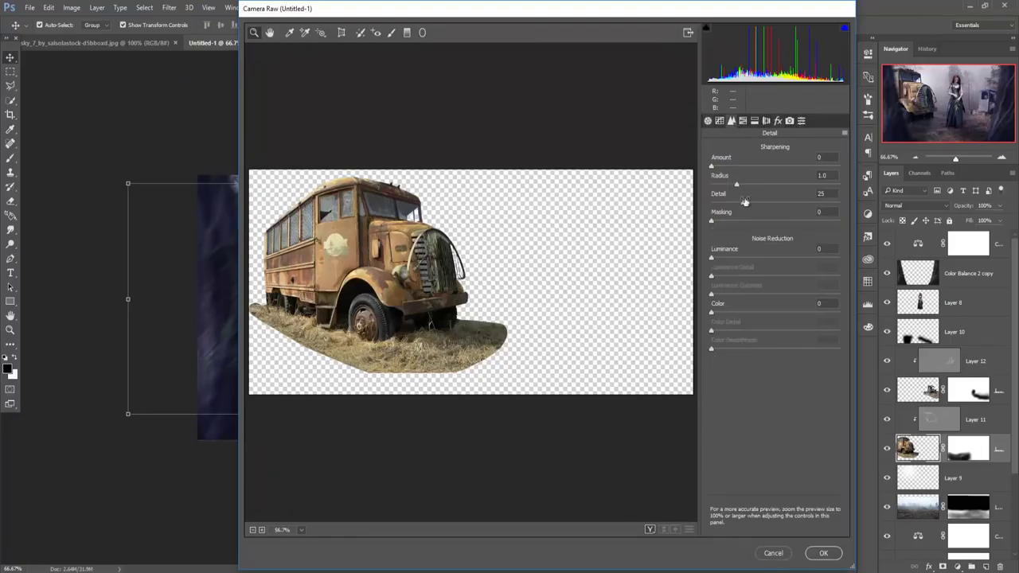
{"action": "left_click_drag", "start_coordinate": [712, 166], "coordinate": [737, 171]}
{"action": "left_click", "coordinate": [825, 551]}
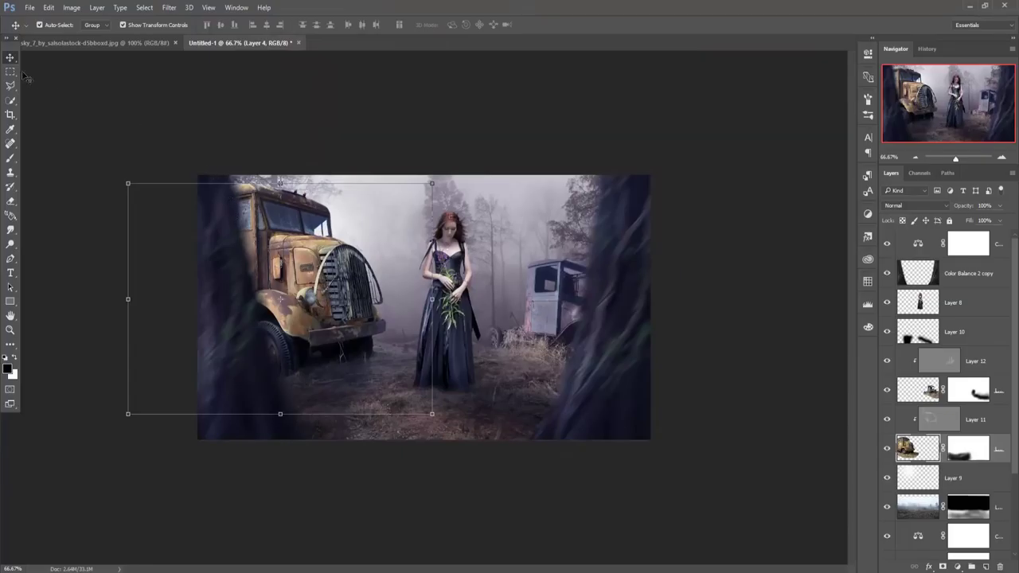
{"action": "left_click", "coordinate": [1001, 241]}
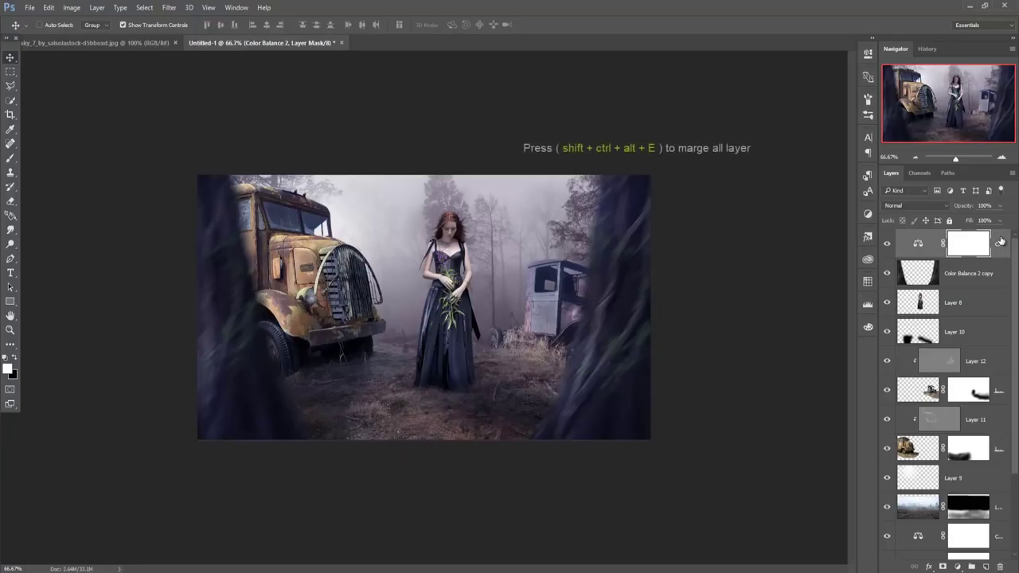
- Stamp all visible layers and apply Color Efex Pro 4 Cross Processing, lowered from 52% to 27%
{"action": "key", "text": "shift+ctrl+alt+e"}
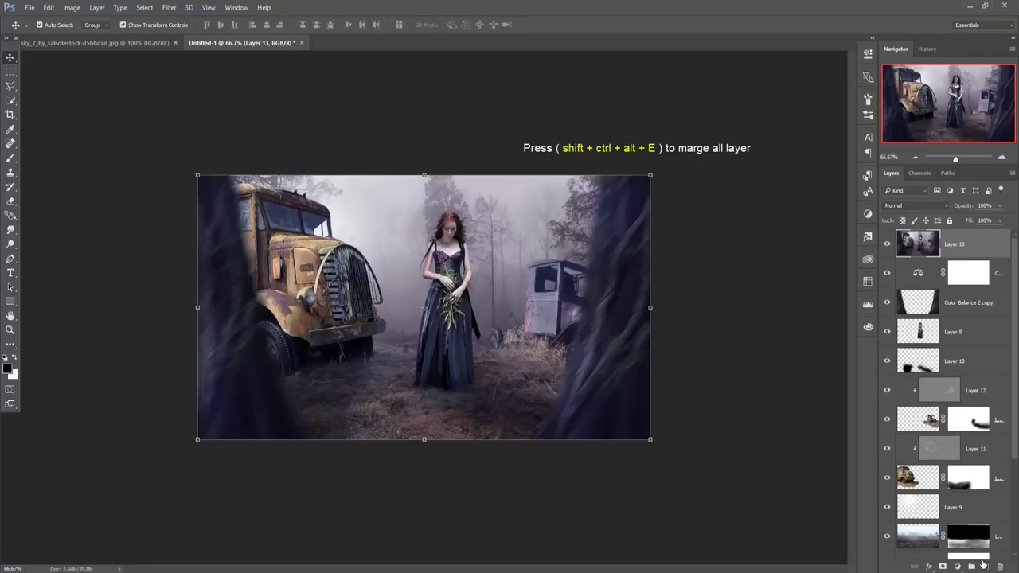
{"action": "left_click", "coordinate": [169, 7]}
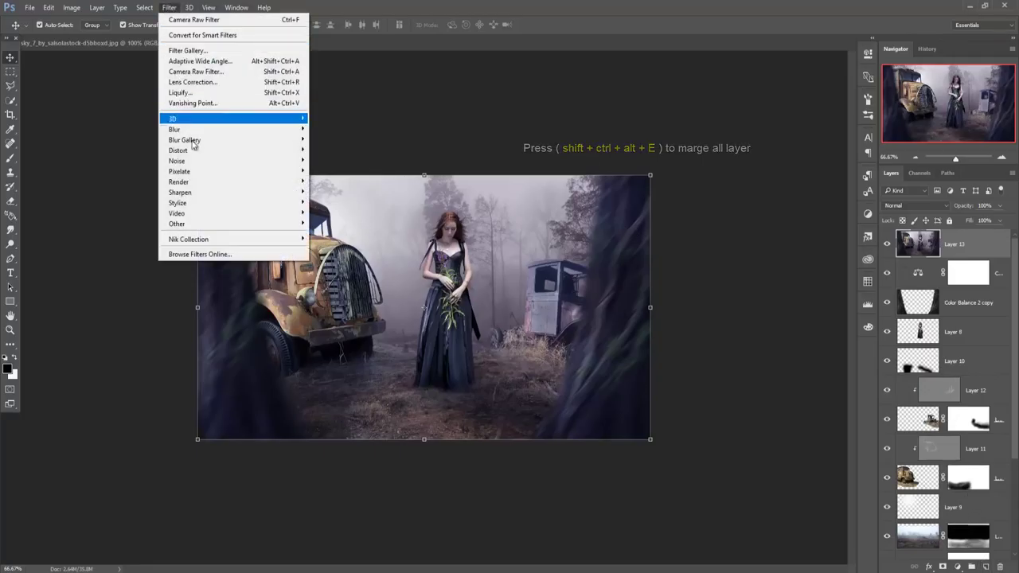
{"action": "mouse_move", "coordinate": [188, 239]}
{"action": "left_click", "coordinate": [351, 251]}
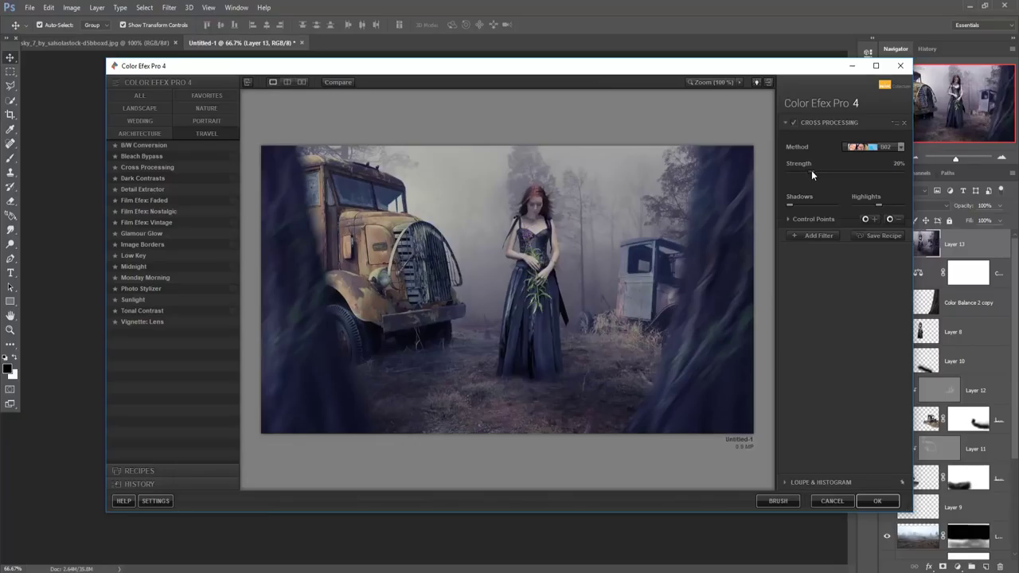
{"action": "left_click_drag", "start_coordinate": [876, 204], "coordinate": [861, 209]}
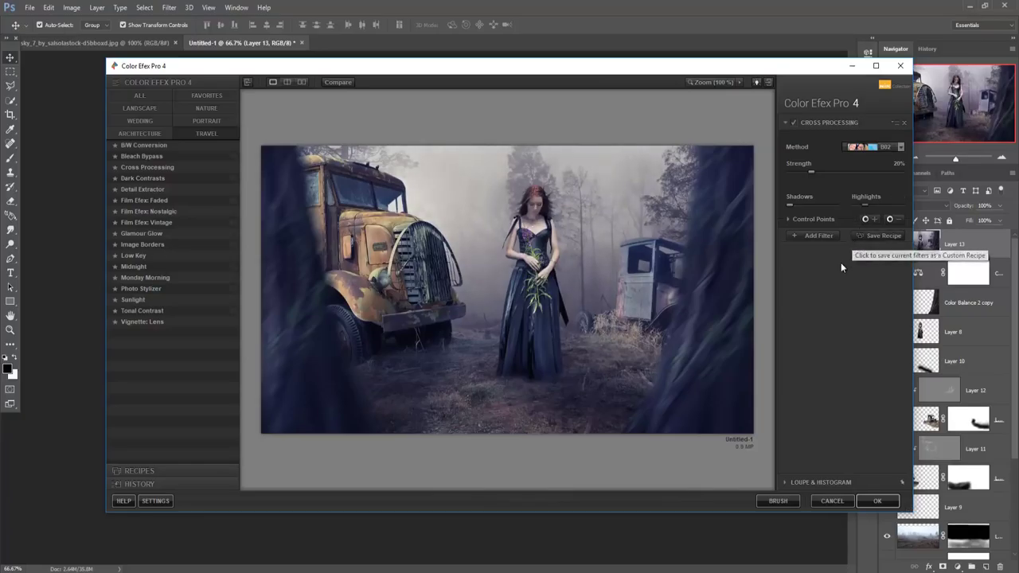
{"action": "left_click", "coordinate": [868, 500]}
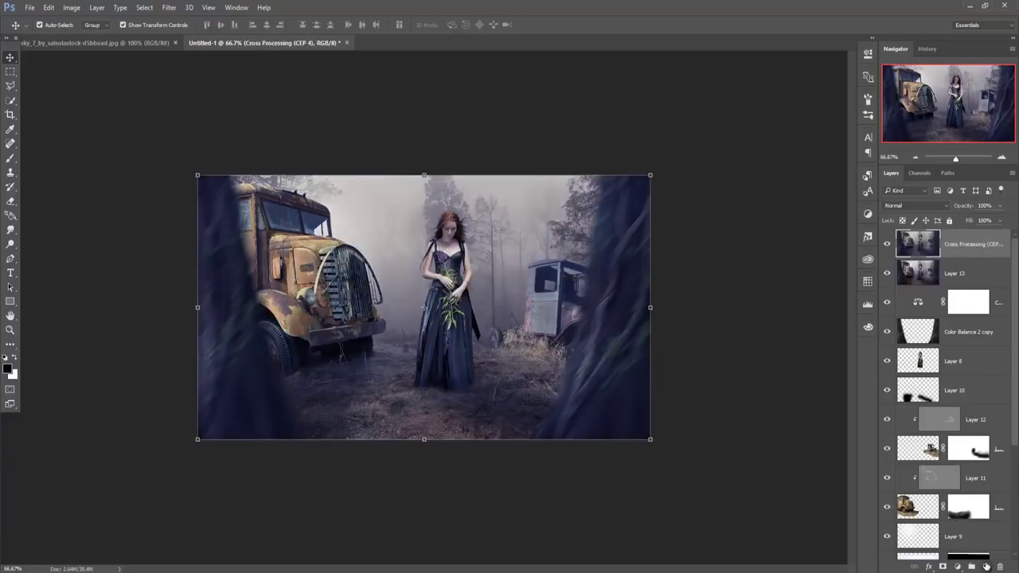
- Add a dark-to-transparent Gradient Fill layer that darkens the bottom of the scene
{"action": "left_click", "coordinate": [957, 567]}
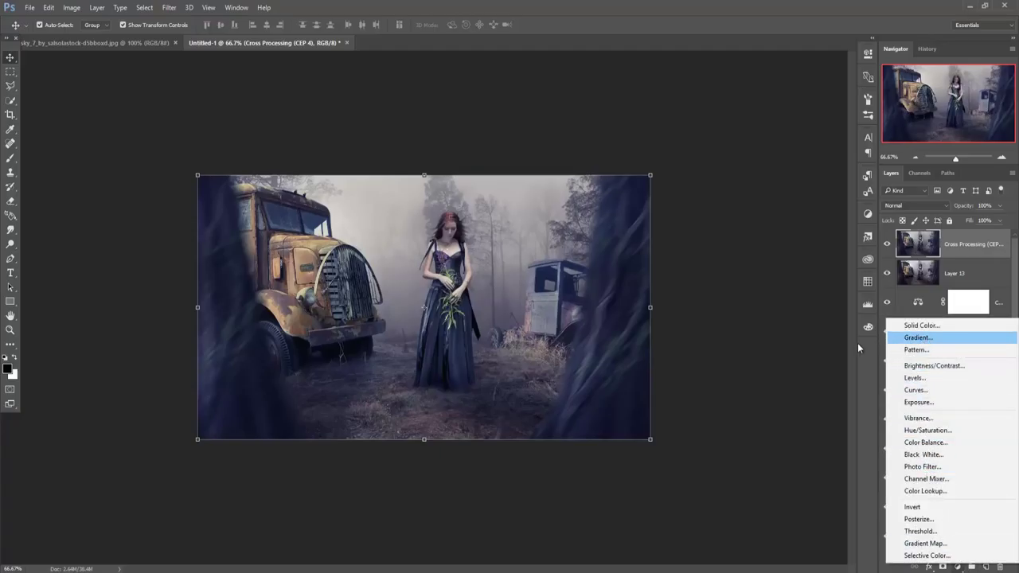
{"action": "left_click", "coordinate": [788, 346]}
{"action": "left_click", "coordinate": [986, 567]}
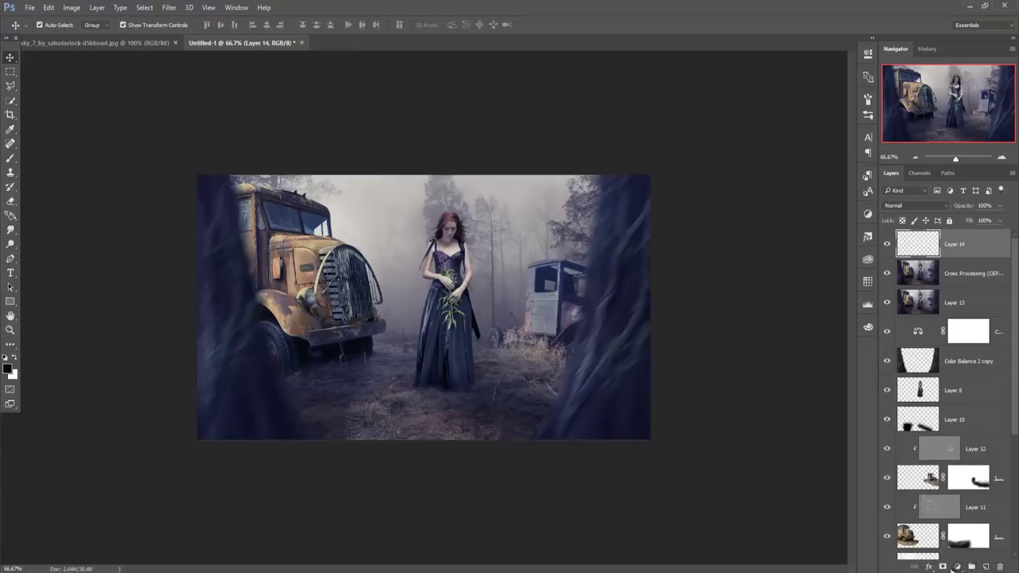
{"action": "left_click", "coordinate": [957, 567]}
{"action": "left_click", "coordinate": [908, 340]}
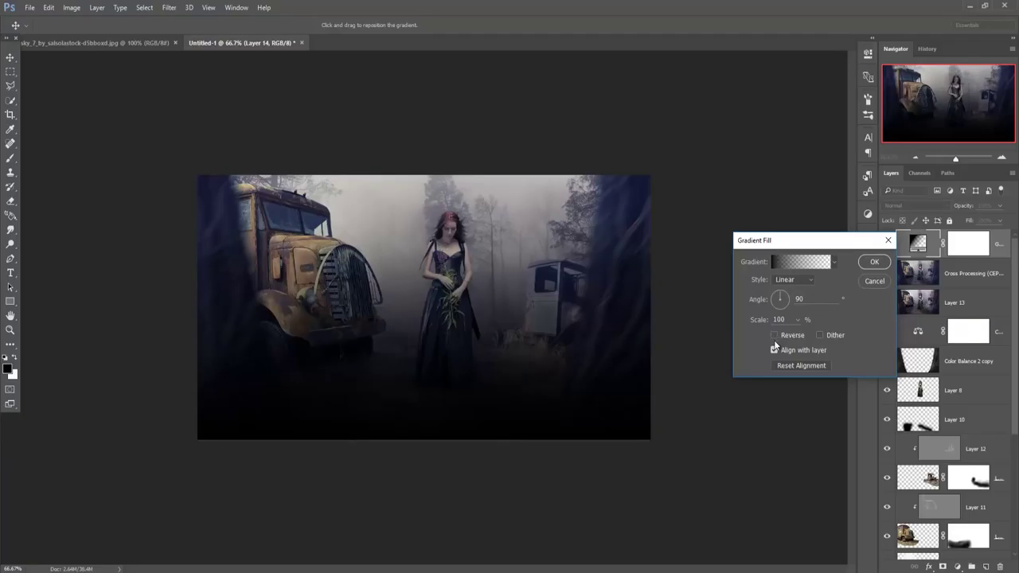
{"action": "left_click", "coordinate": [874, 263]}
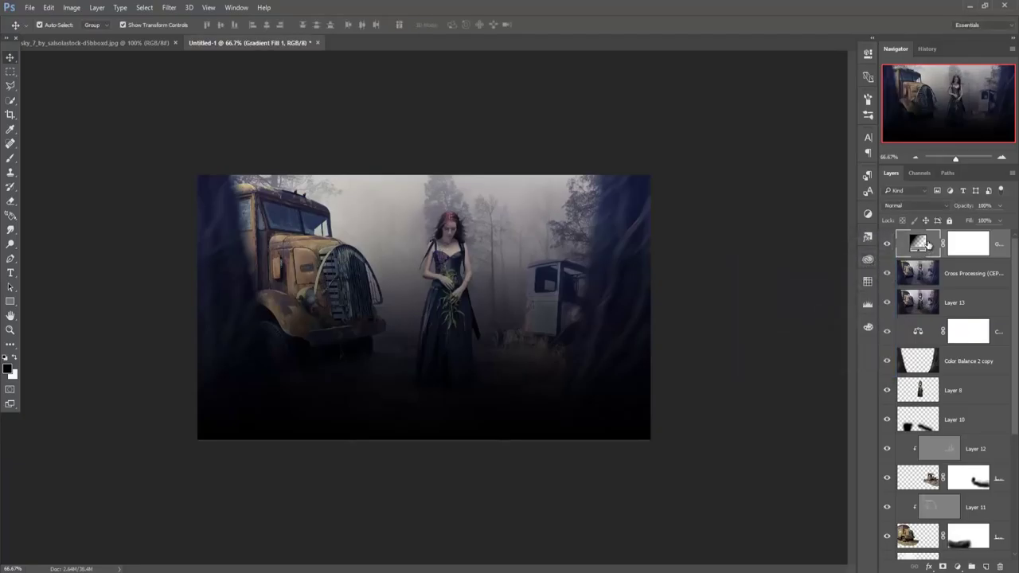
- Set the gradient fill's blend mode to Soft Light after comparing Overlay and other modes
{"action": "left_click", "coordinate": [948, 205]}
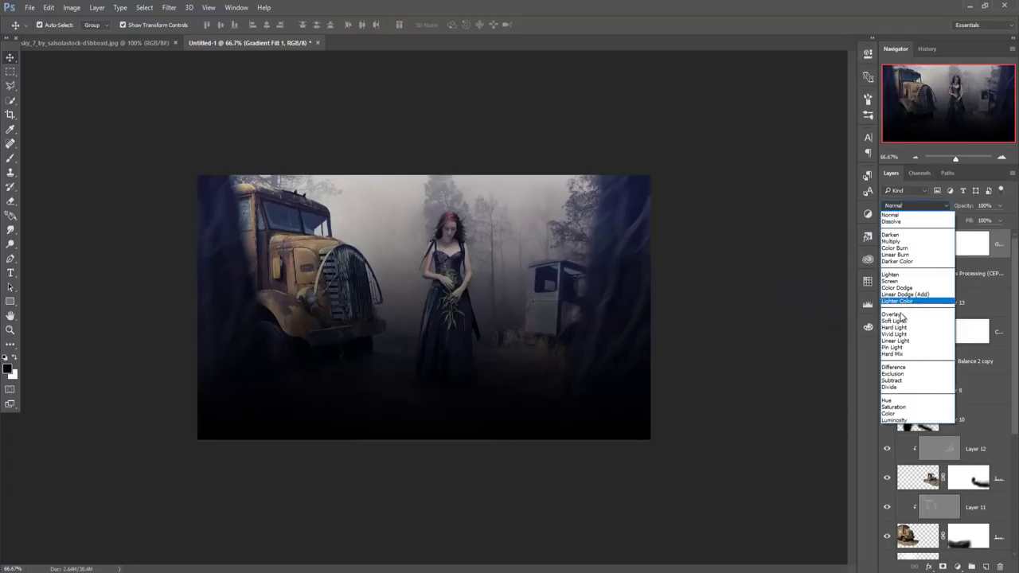
{"action": "left_click", "coordinate": [900, 316]}
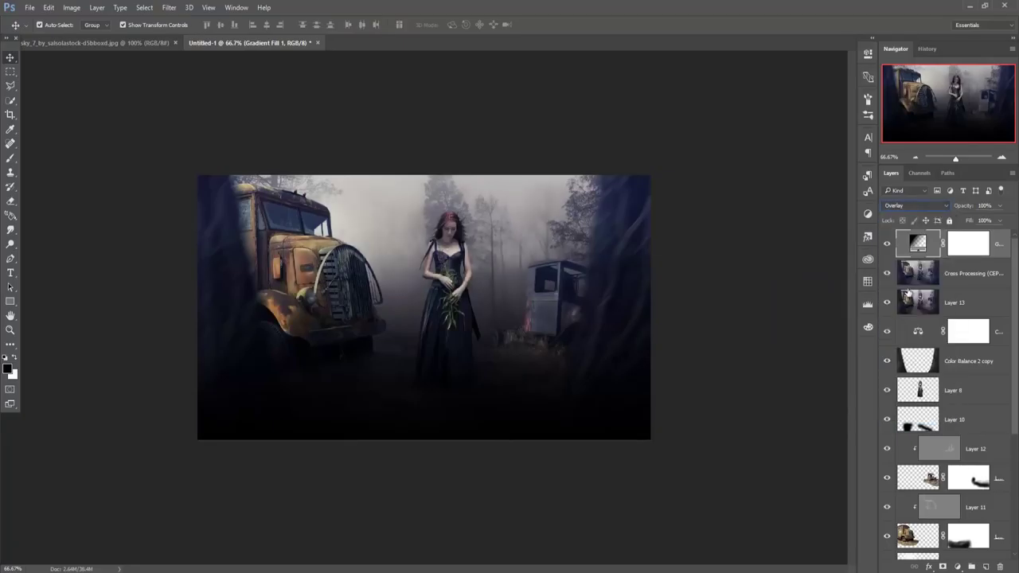
{"action": "left_click", "coordinate": [924, 206]}
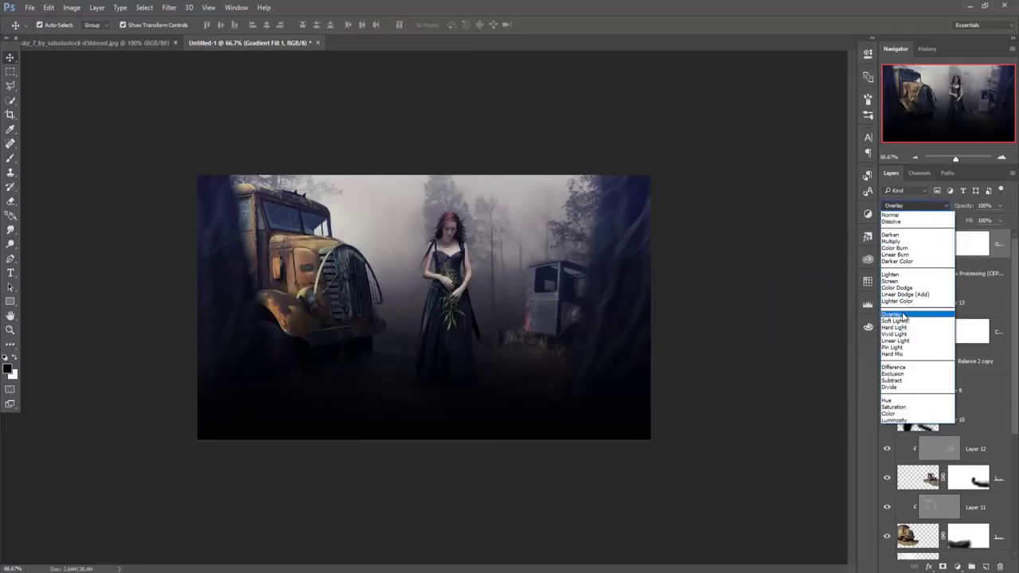
{"action": "left_click", "coordinate": [910, 322]}
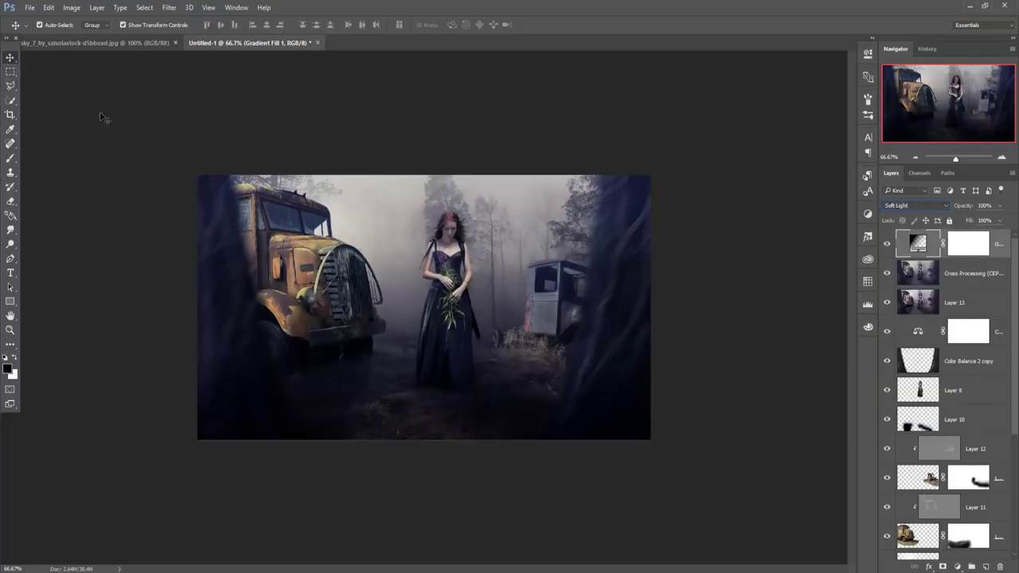
{"action": "left_click", "coordinate": [968, 250]}
{"action": "left_click", "coordinate": [919, 249]}
{"action": "key", "text": "shift+plus"}
{"action": "key", "text": "shift+plus"}
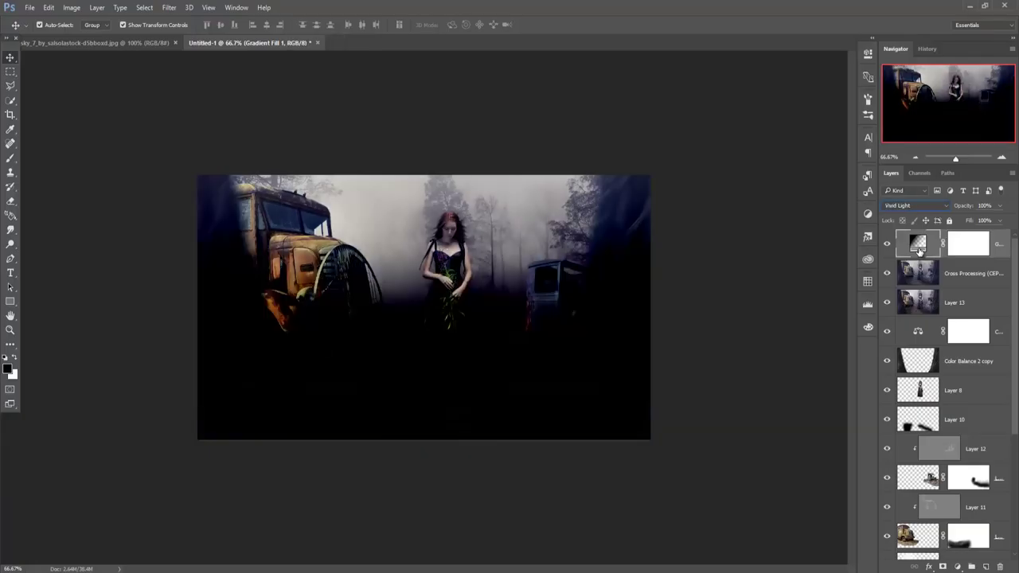
{"action": "key", "text": "shift+minus"}
{"action": "key", "text": "shift+minus"}
{"action": "key", "text": "shift+minus"}
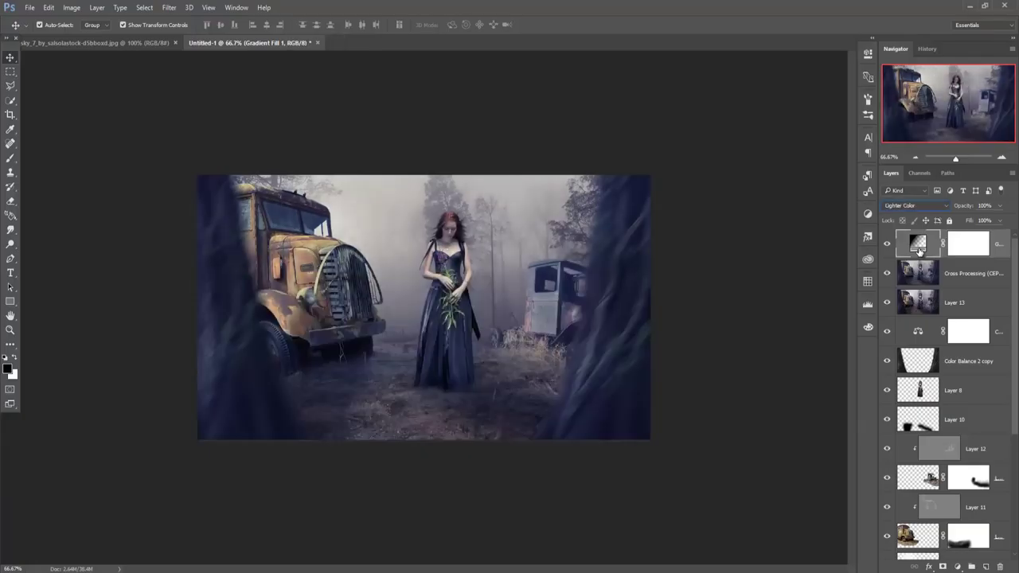
{"action": "key", "text": "shift+minus"}
{"action": "key", "text": "shift+minus"}
{"action": "key", "text": "shift+plus"}
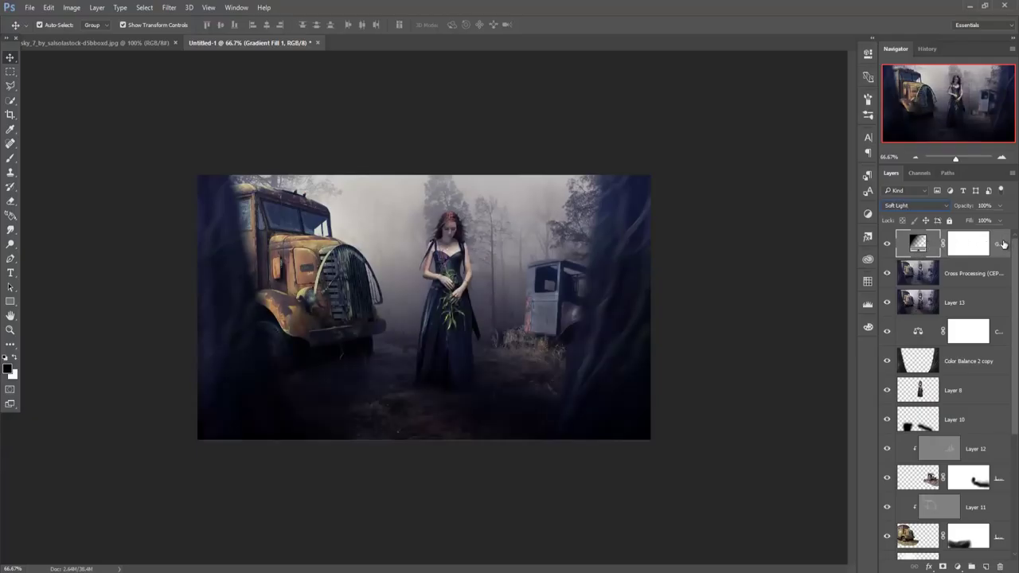
{"action": "left_click", "coordinate": [758, 134]}
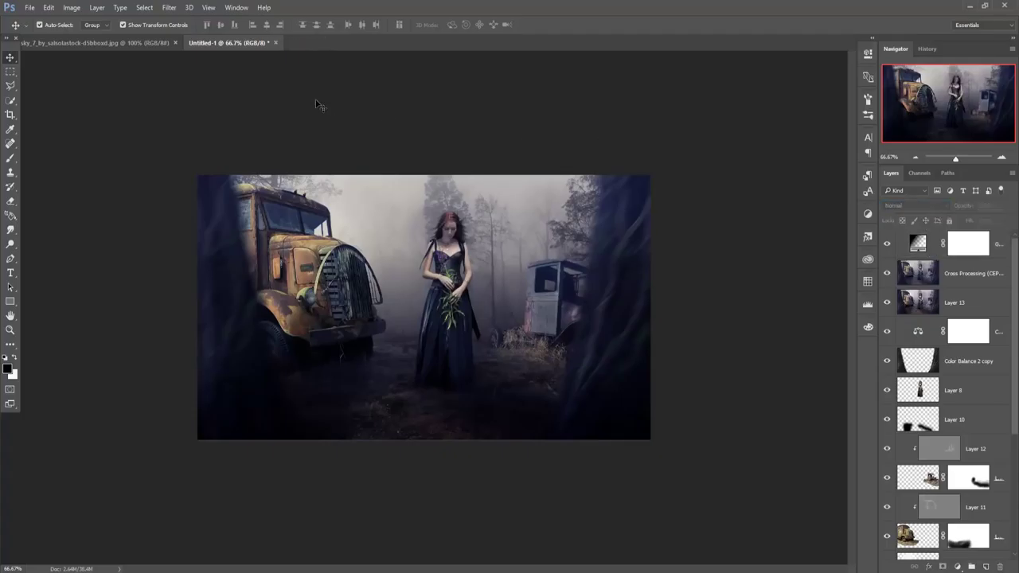
{"action": "left_click", "coordinate": [1004, 244]}
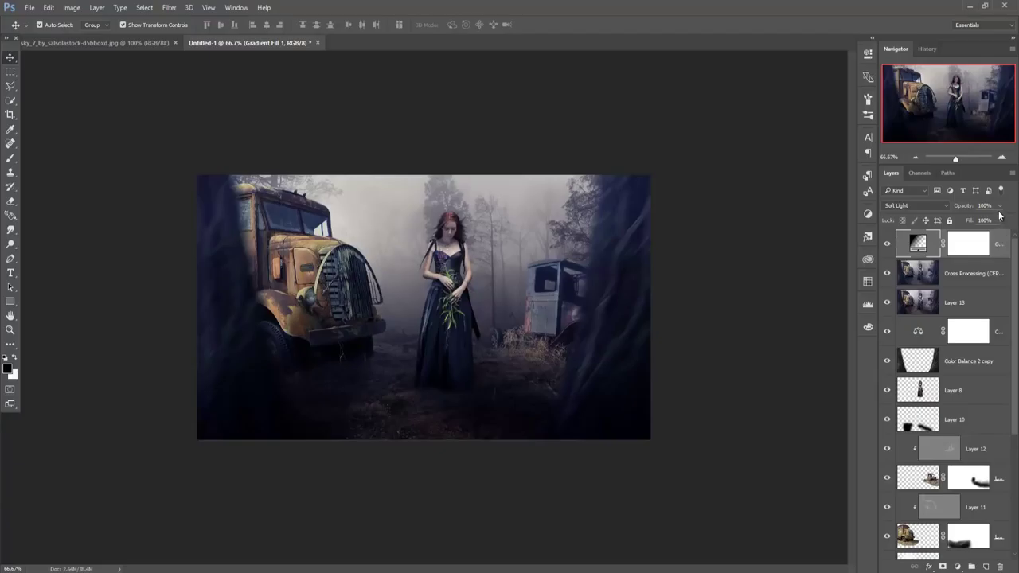
- Lower the gradient fill layer to 23% opacity and about 65% fill
{"action": "left_click", "coordinate": [1000, 207]}
{"action": "left_click_drag", "start_coordinate": [1001, 222], "coordinate": [984, 222]}
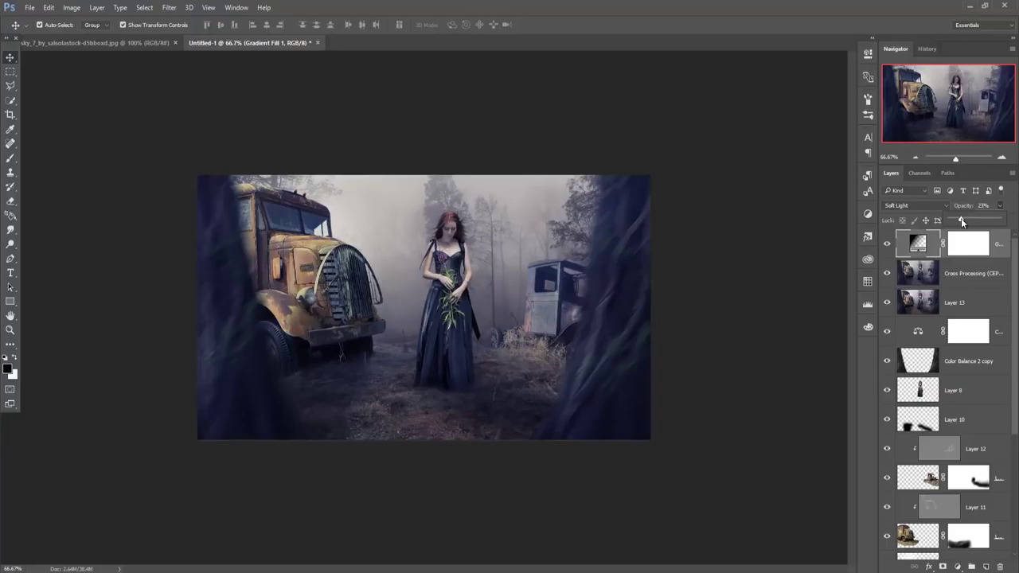
{"action": "left_click", "coordinate": [1017, 210]}
{"action": "left_click", "coordinate": [1001, 221]}
{"action": "left_click_drag", "start_coordinate": [1000, 232], "coordinate": [983, 237]}
{"action": "left_click", "coordinate": [6, 60]}
{"action": "left_click", "coordinate": [987, 567]}
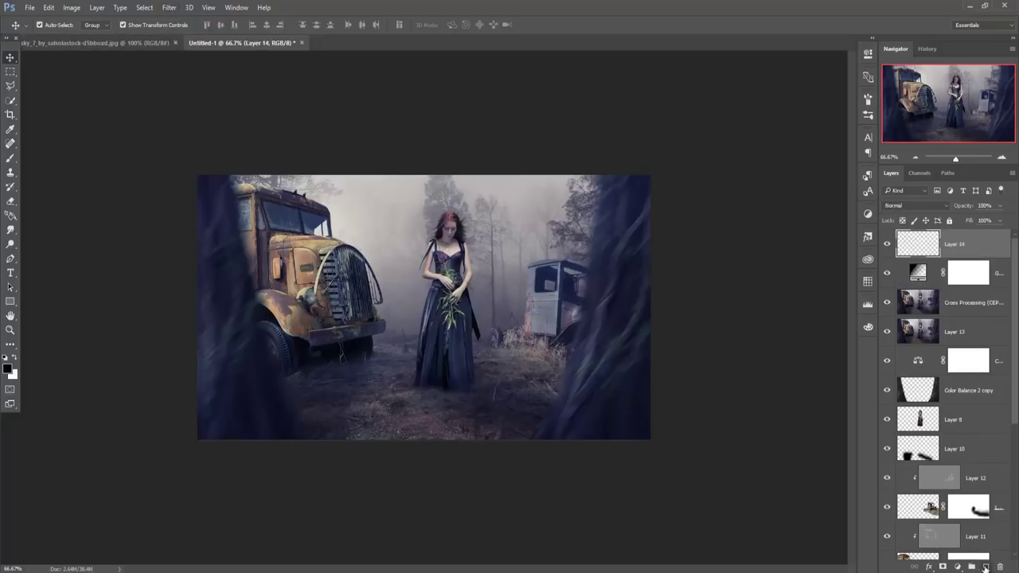
- Fill the new Layer 14 with 50% gray and set it to Soft Light
{"action": "left_click", "coordinate": [49, 7]}
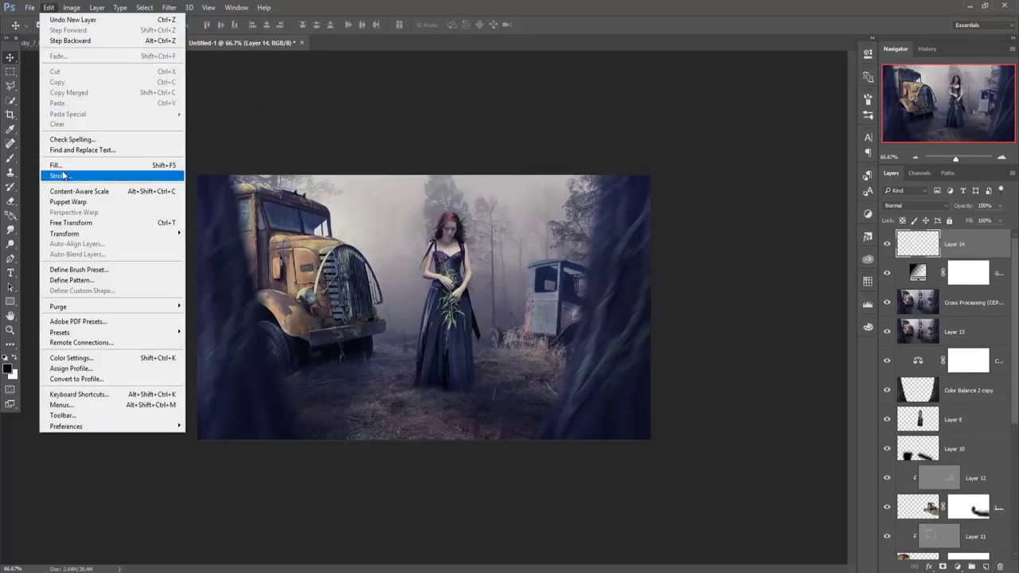
{"action": "left_click", "coordinate": [56, 164]}
{"action": "left_click", "coordinate": [581, 171]}
{"action": "key", "text": "v"}
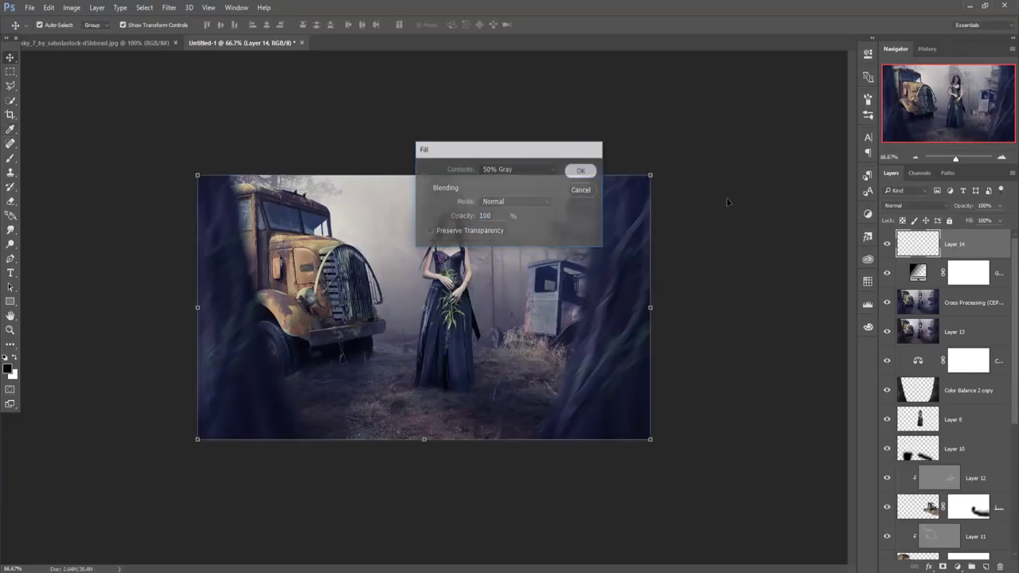
{"action": "left_click", "coordinate": [916, 205]}
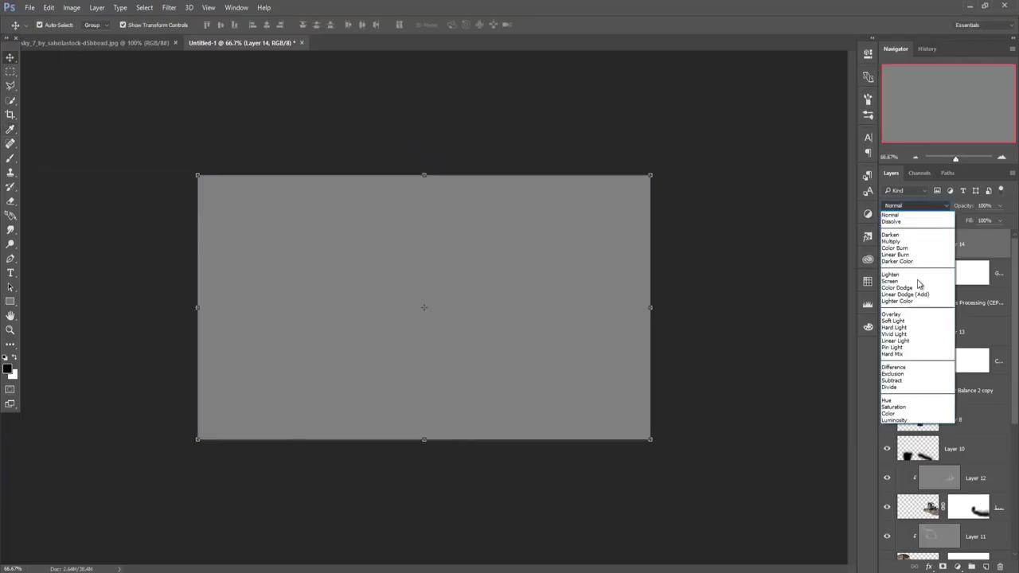
{"action": "left_click", "coordinate": [909, 322]}
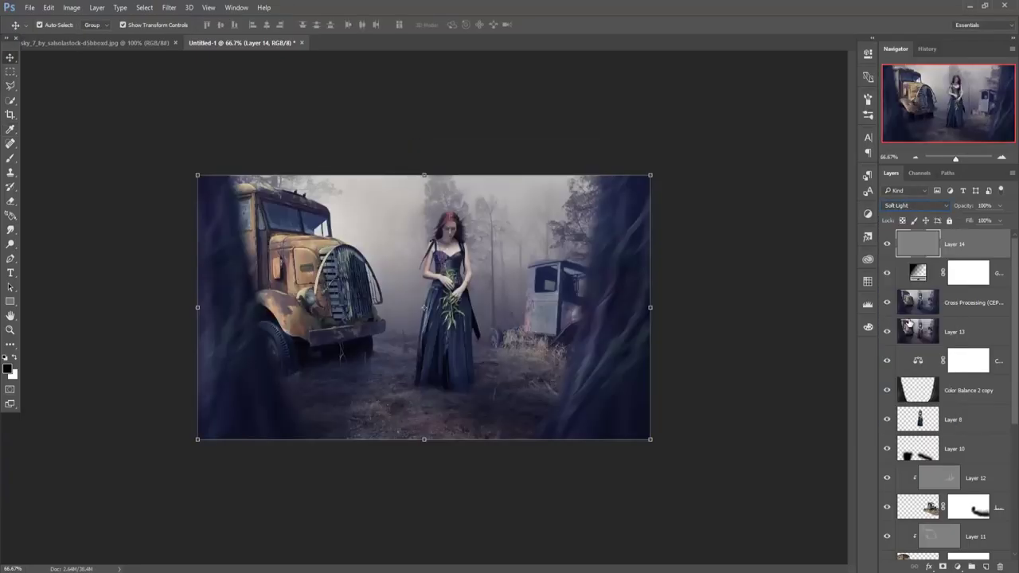
{"action": "left_click", "coordinate": [958, 567]}
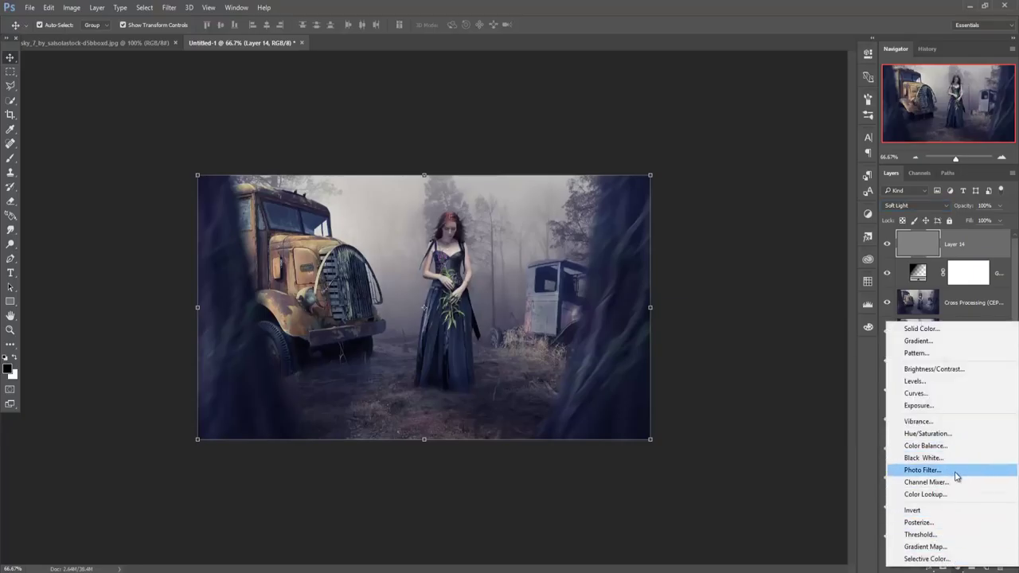
- Add a Photo Filter adjustment and choose Cooling Filter (80) after trying the warming presets
{"action": "left_click", "coordinate": [924, 470]}
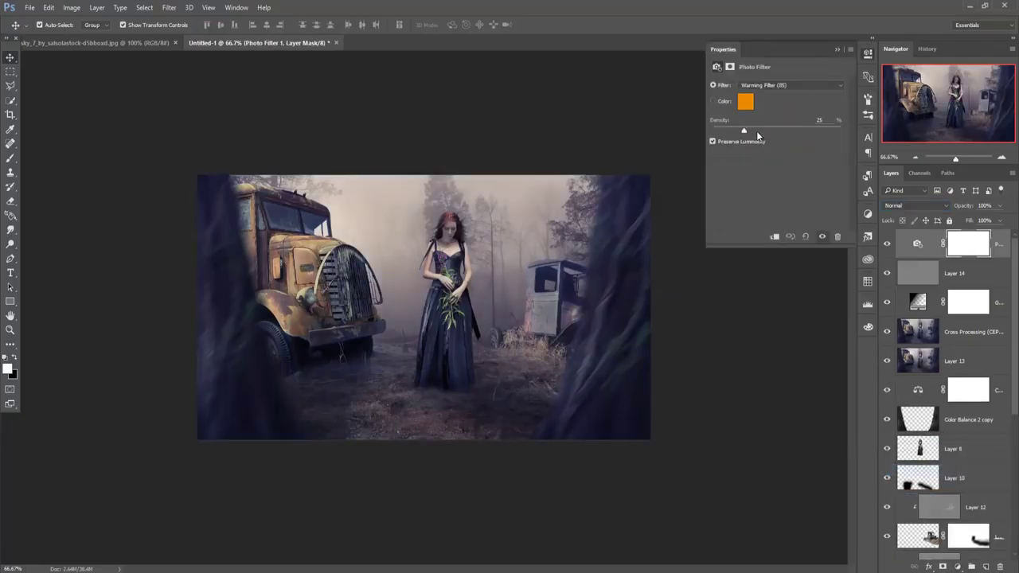
{"action": "left_click", "coordinate": [769, 86]}
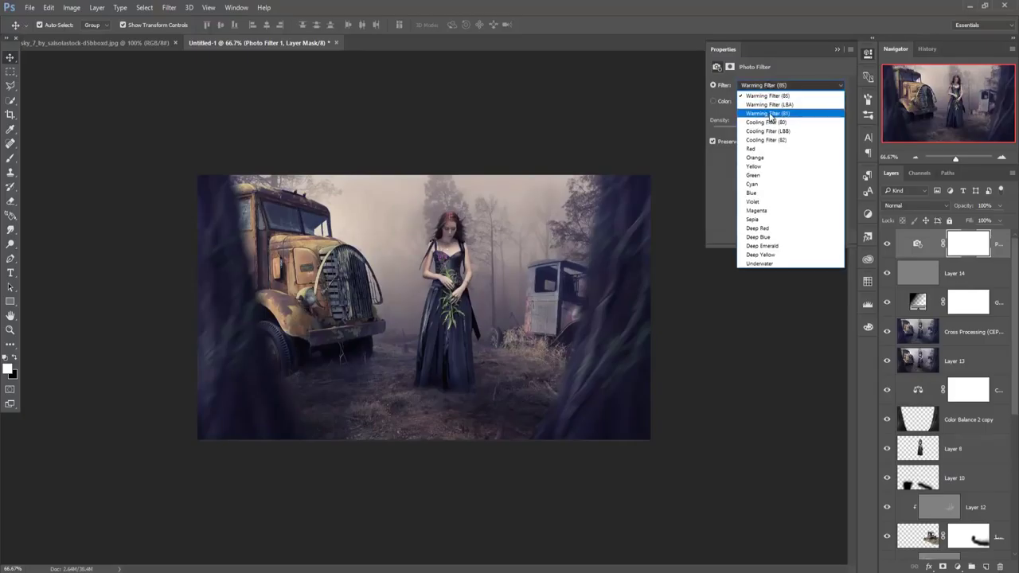
{"action": "left_click", "coordinate": [773, 105]}
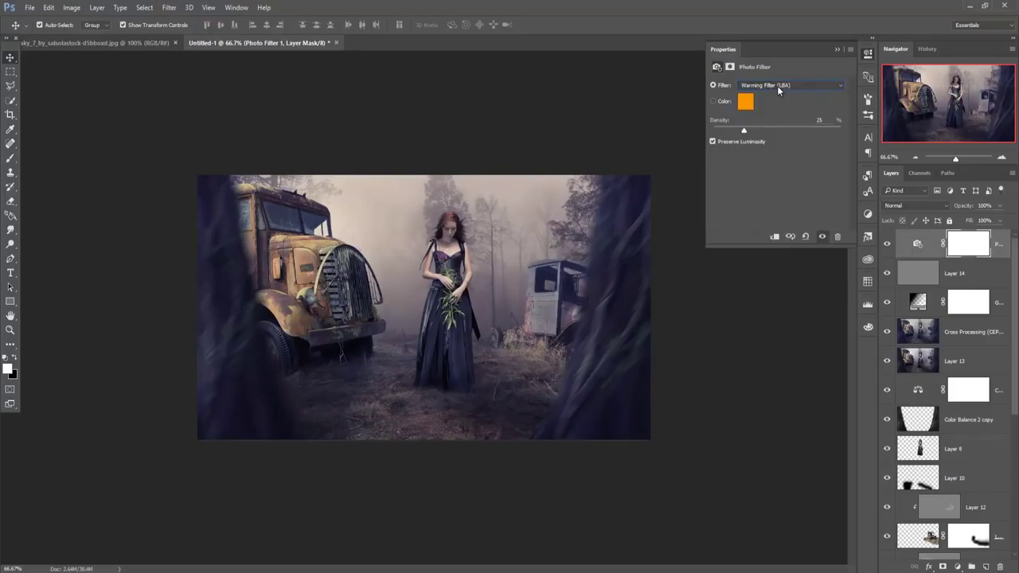
{"action": "left_click", "coordinate": [777, 85]}
{"action": "left_click", "coordinate": [777, 98]}
{"action": "left_click", "coordinate": [778, 86]}
{"action": "left_click", "coordinate": [778, 123]}
- Set the cooling filter density to 11 and stamp visible layers into merged Layer 15
{"action": "left_click_drag", "start_coordinate": [745, 130], "coordinate": [719, 136]}
{"action": "left_click", "coordinate": [836, 50]}
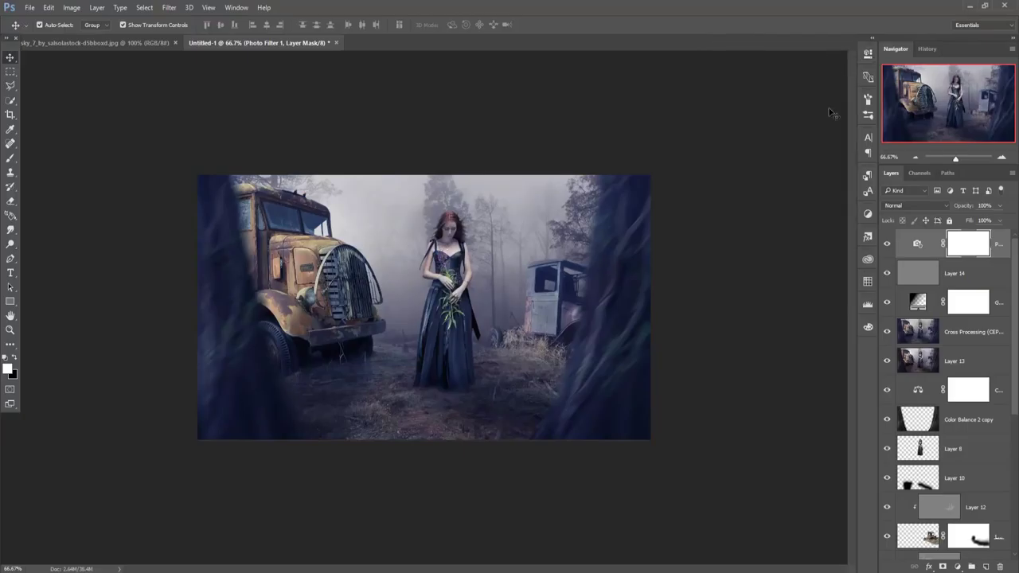
{"action": "key", "text": "ctrl+2"}
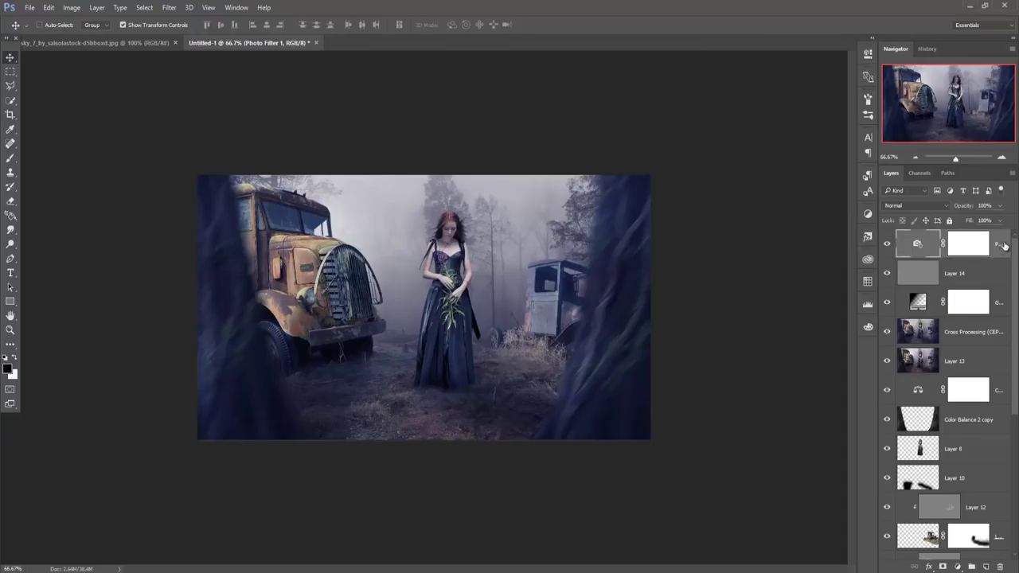
{"action": "key", "text": "ctrl+shift+alt+e"}
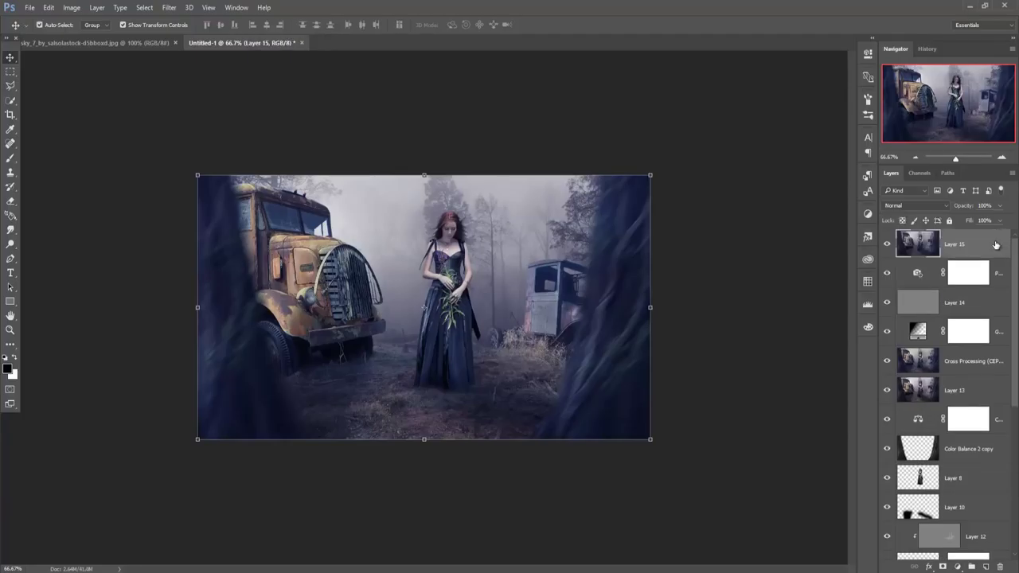